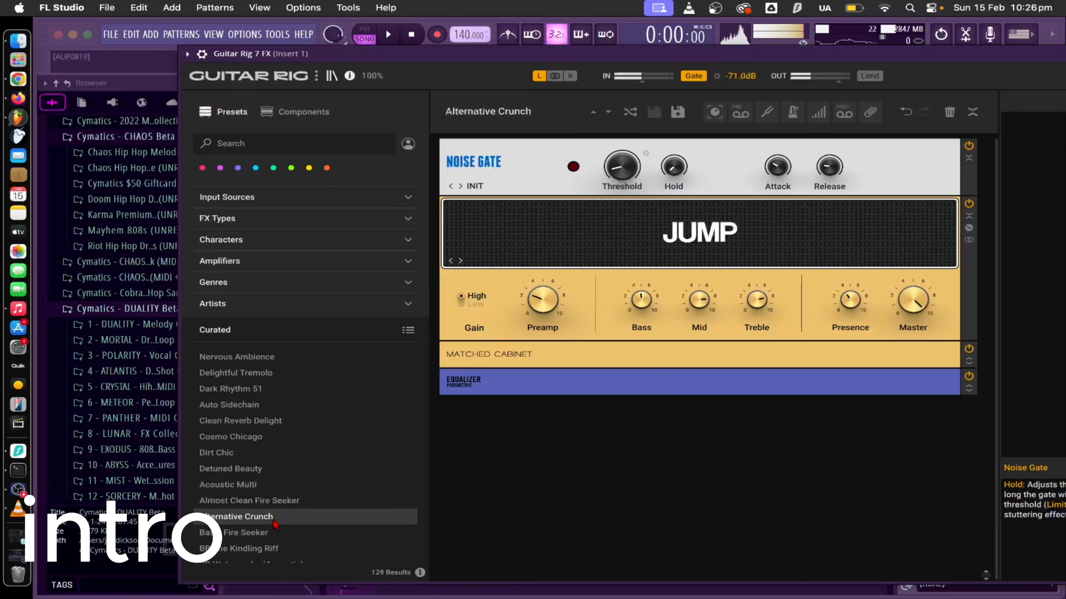
- Load the BB The Kindling Riff preset in Guitar Rig 7 FX, reposition its window and close it
{"action": "left_click", "coordinate": [273, 549]}
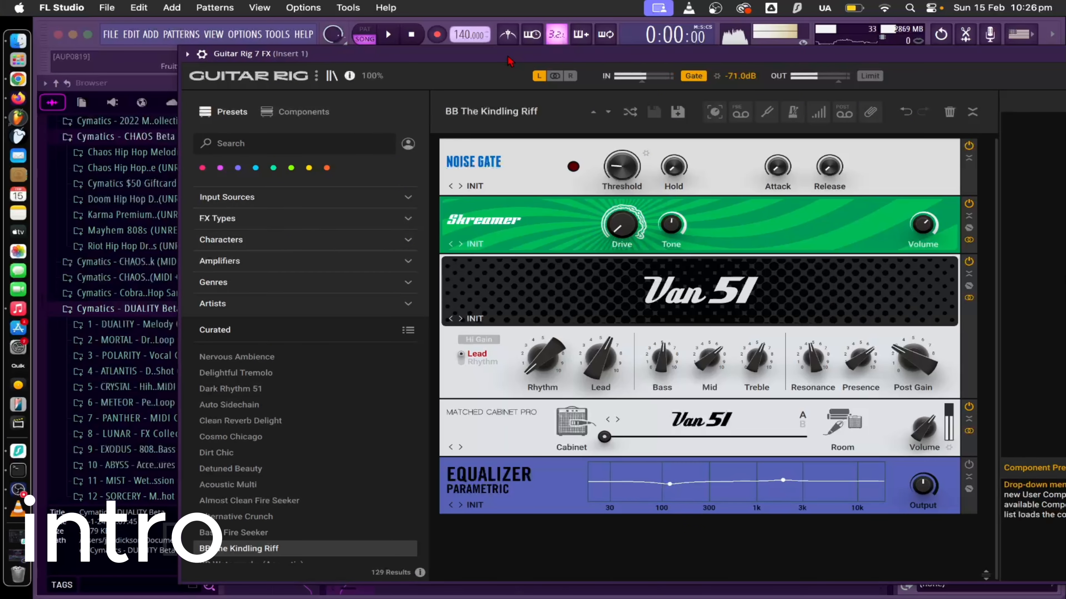
{"action": "left_click_drag", "start_coordinate": [507, 58], "coordinate": [182, 73]}
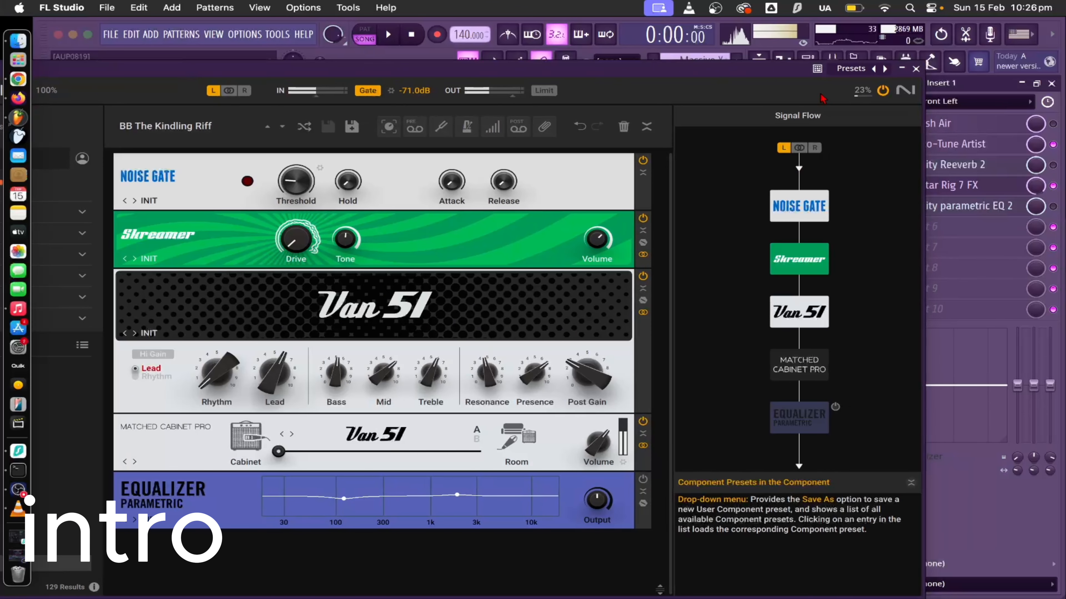
{"action": "left_click", "coordinate": [916, 69]}
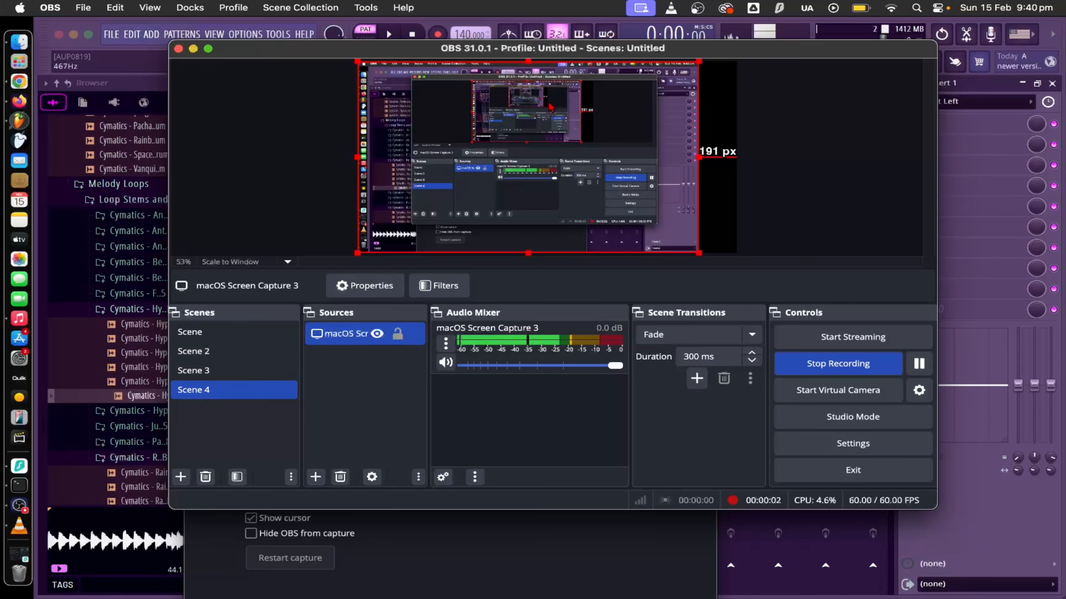
- Minimise the OBS main window and close the properties window of macOS Screen Capture 3 to reveal the mixer
{"action": "left_click_drag", "start_coordinate": [732, 50], "coordinate": [781, 61]}
{"action": "key", "text": "super+q"}
{"action": "key", "text": "Escape"}
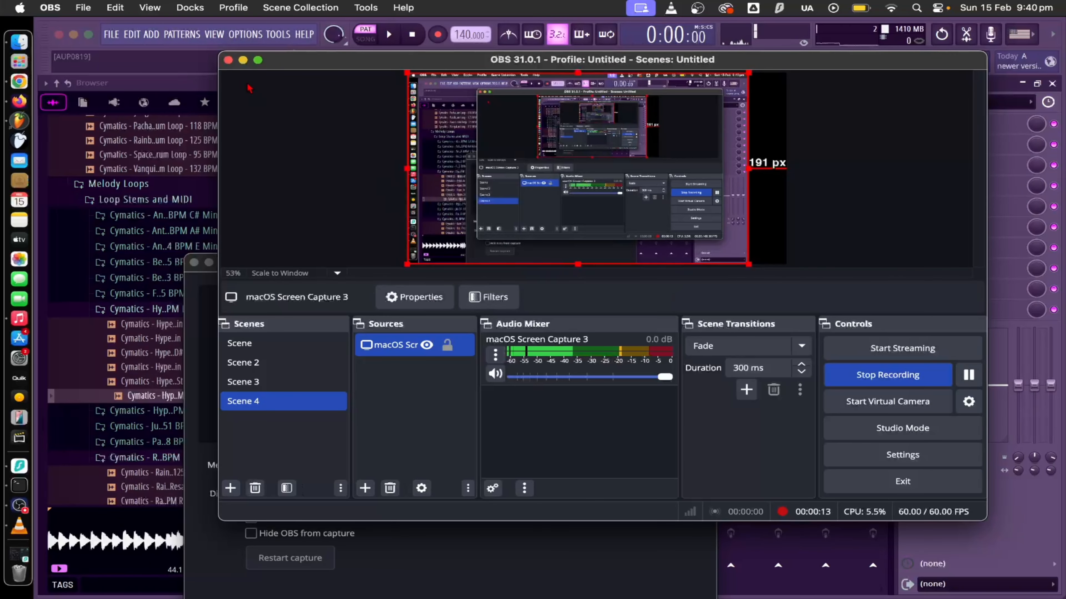
{"action": "left_click", "coordinate": [243, 60]}
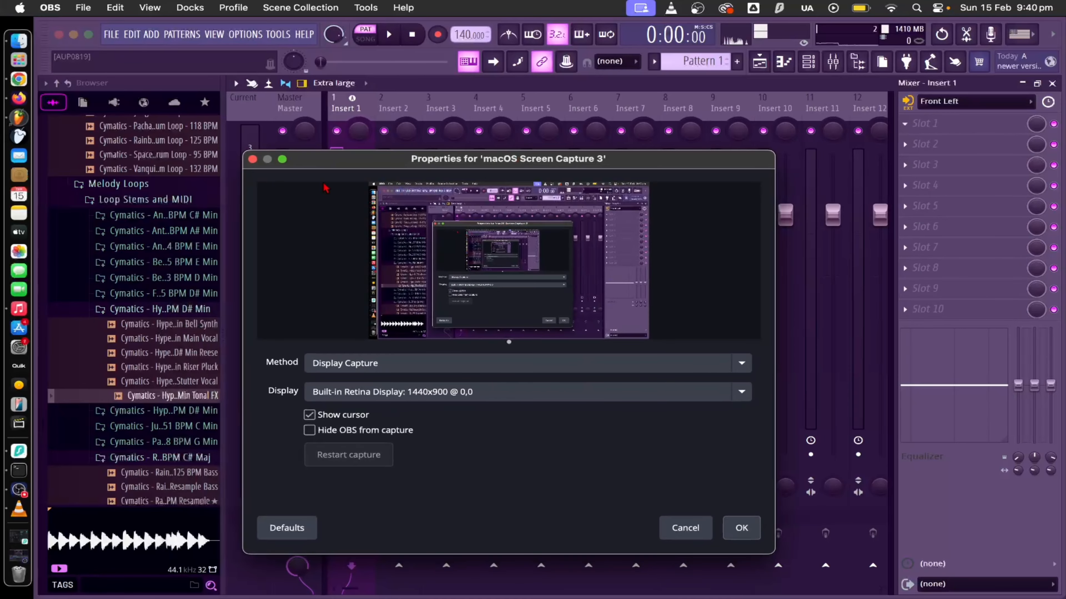
{"action": "left_click", "coordinate": [253, 160]}
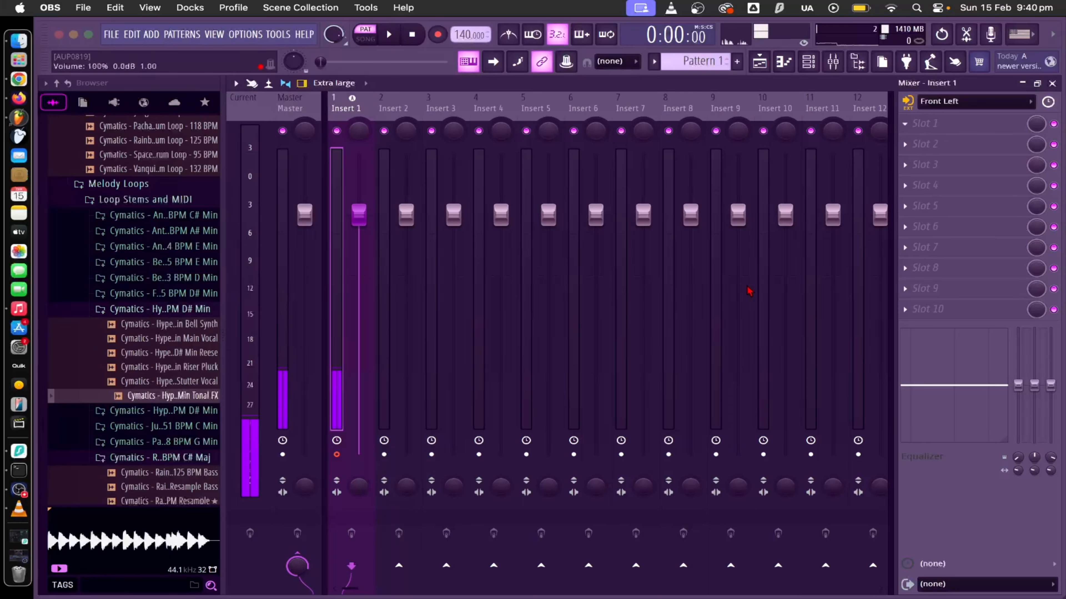
- Collapse the expanded Cymatics Generations subfolders, their parent folder and the Cymatics-ImmortalAftermathPack folder in the sample browser
{"action": "scroll", "coordinate": [147, 216], "scroll_direction": "down", "scroll_amount": 10}
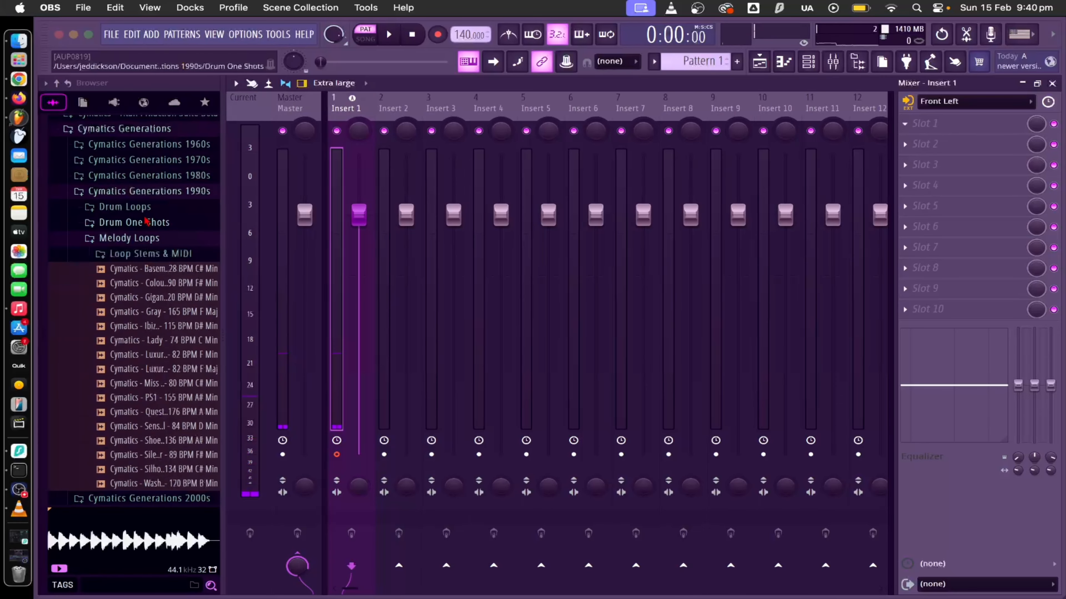
{"action": "left_click", "coordinate": [150, 236]}
{"action": "scroll", "coordinate": [147, 294], "scroll_direction": "up", "scroll_amount": 2}
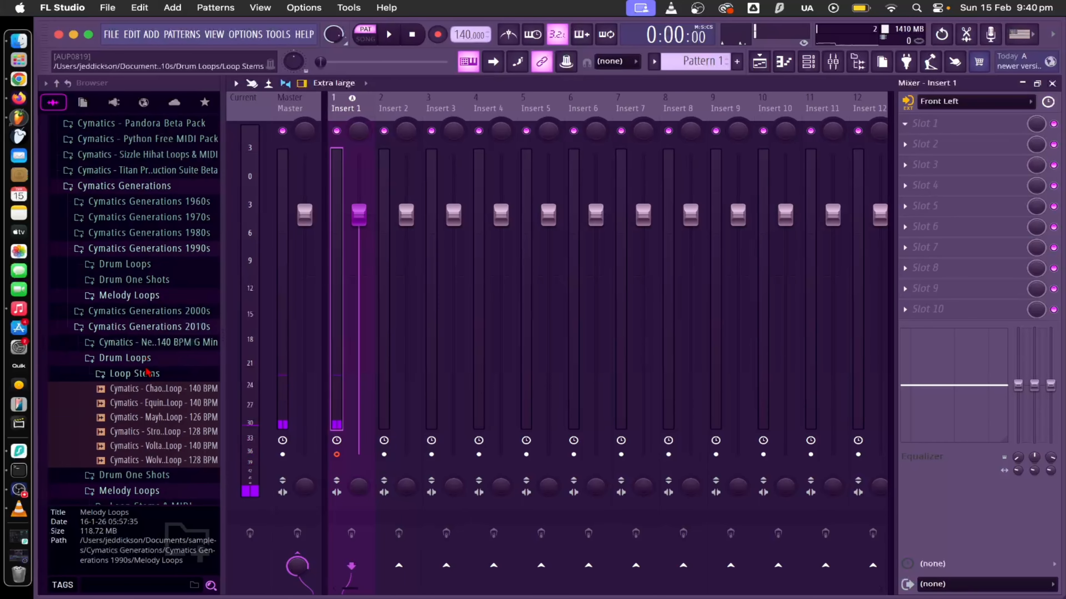
{"action": "left_click", "coordinate": [146, 360]}
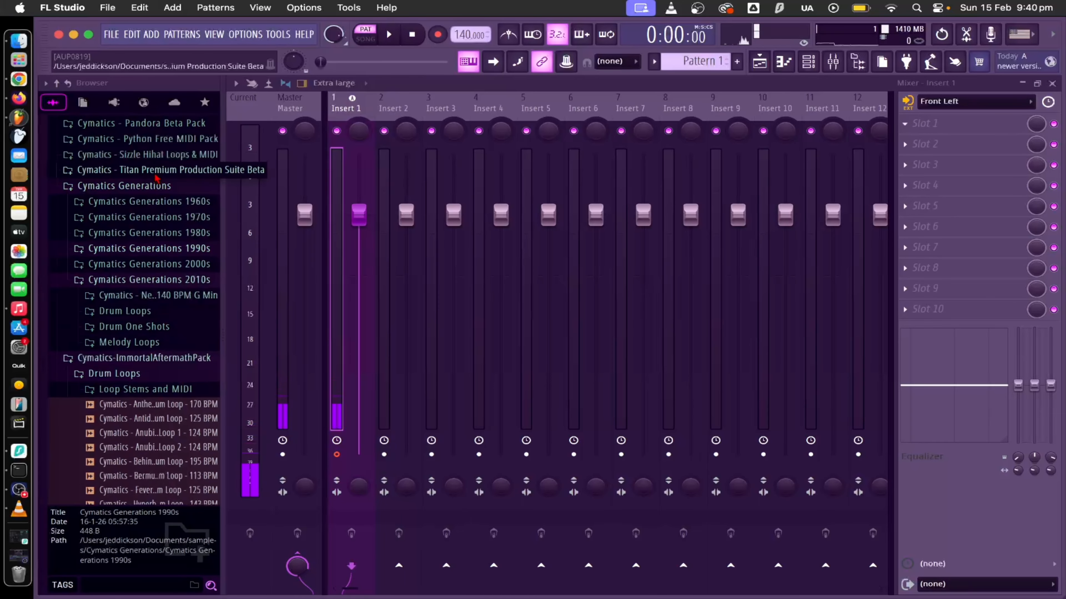
{"action": "left_click", "coordinate": [157, 188]}
{"action": "left_click", "coordinate": [154, 205]}
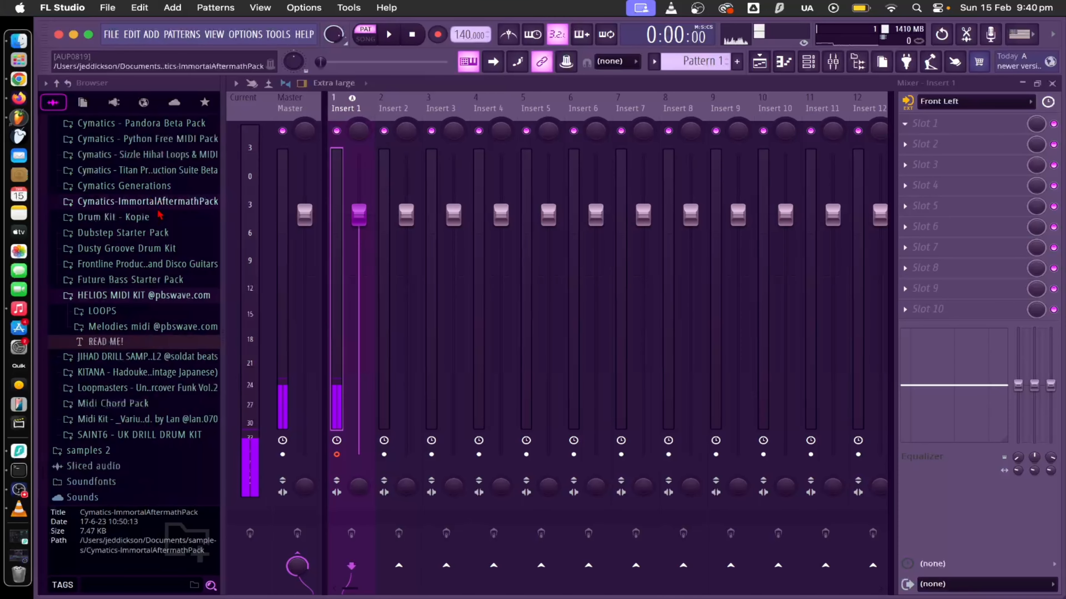
- Collapse the HELIOS MIDI KIT and Cymatics - Cobra Hip Hop Sample Pack folders in the sample browser
{"action": "scroll", "coordinate": [159, 269], "scroll_direction": "up", "scroll_amount": 3}
{"action": "left_click", "coordinate": [147, 428]}
{"action": "scroll", "coordinate": [168, 348], "scroll_direction": "up", "scroll_amount": 4}
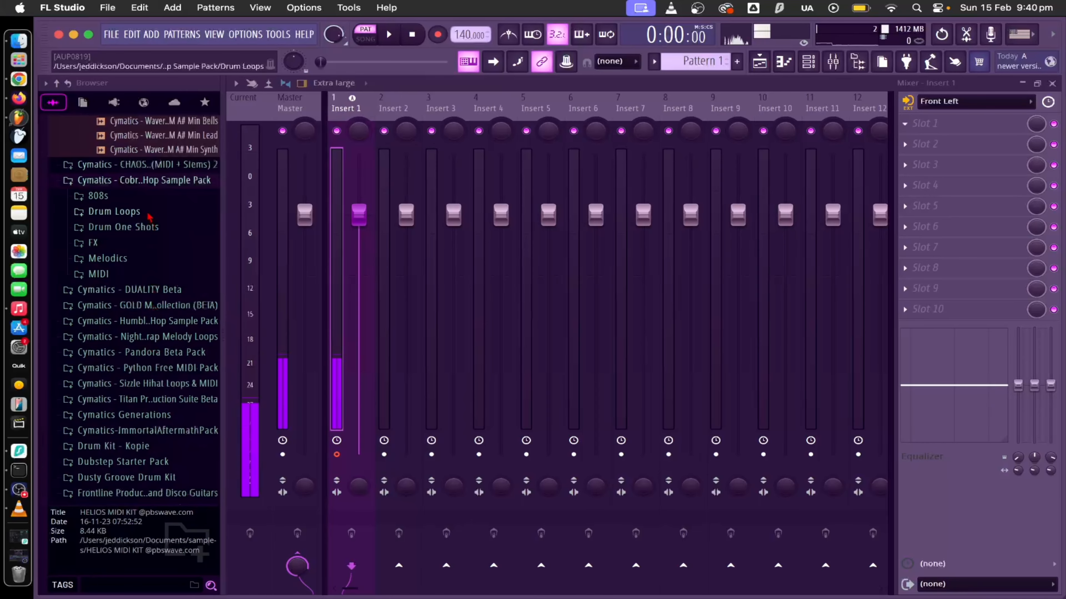
{"action": "left_click", "coordinate": [146, 181]}
{"action": "scroll", "coordinate": [151, 226], "scroll_direction": "up", "scroll_amount": 5}
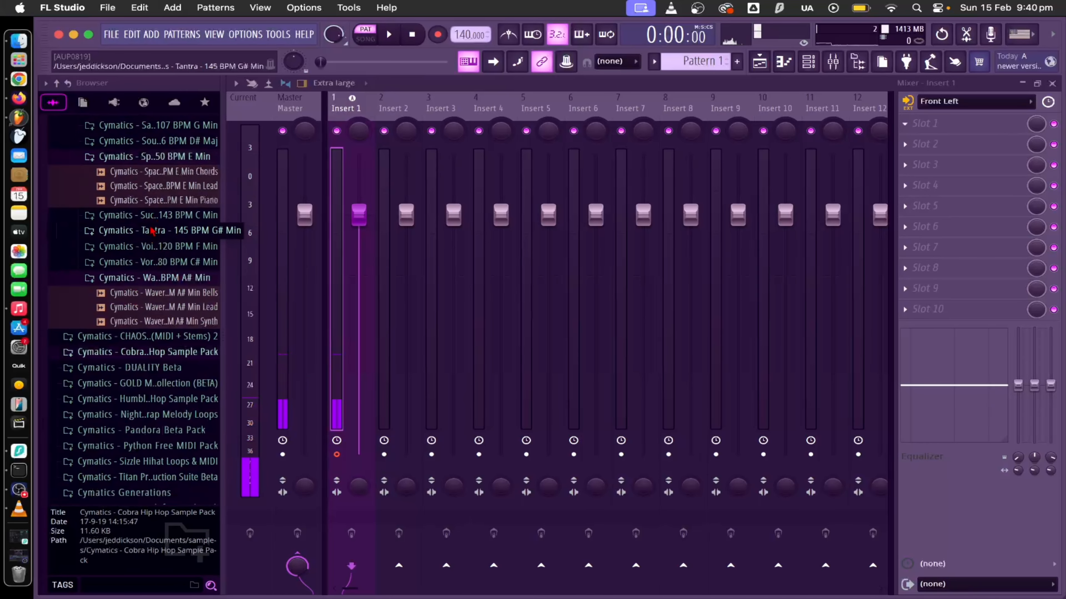
- Collapse the Can't Die stems, 9God Hip Hop Sample Pack and CHAOS Beta Pack (MIDI + Stems) folders in the sample browser
{"action": "scroll", "coordinate": [152, 231], "scroll_direction": "up", "scroll_amount": 5}
{"action": "scroll", "coordinate": [160, 227], "scroll_direction": "up", "scroll_amount": 10}
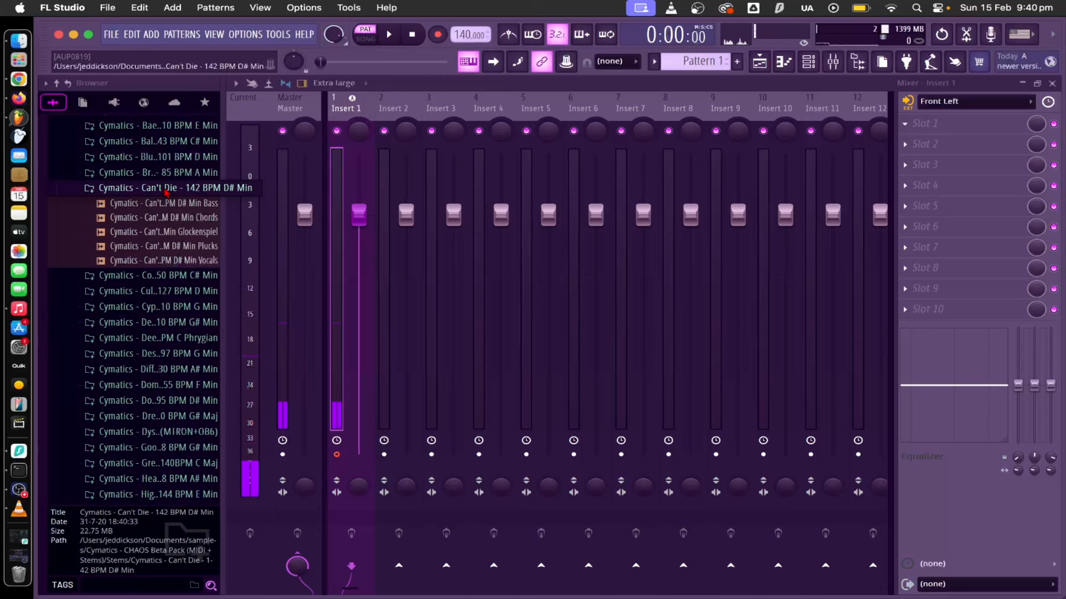
{"action": "left_click", "coordinate": [166, 192]}
{"action": "scroll", "coordinate": [164, 210], "scroll_direction": "up", "scroll_amount": 8}
{"action": "scroll", "coordinate": [156, 244], "scroll_direction": "up", "scroll_amount": 10}
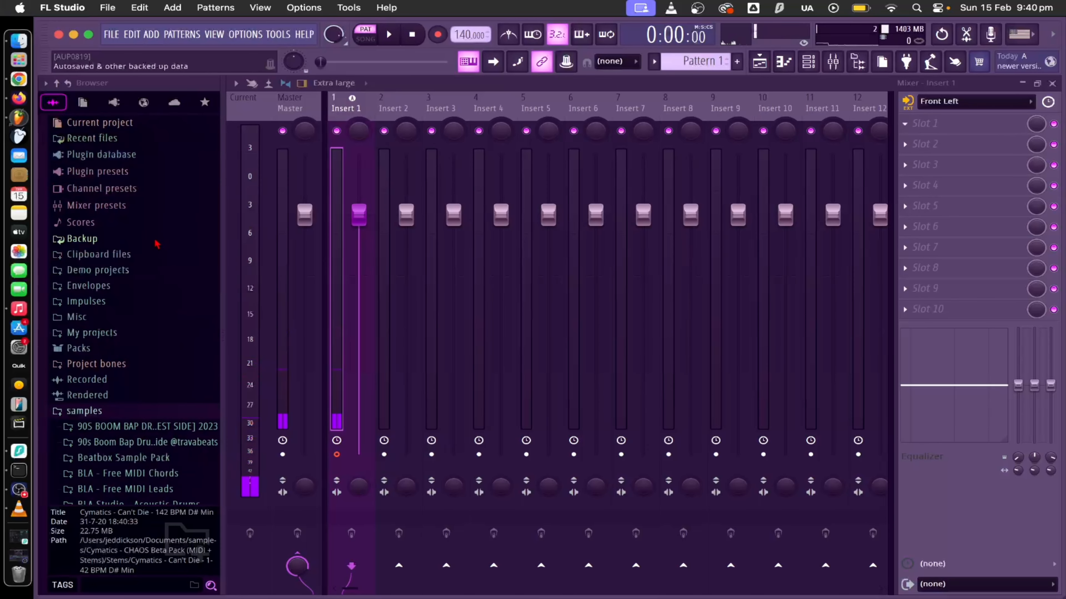
{"action": "scroll", "coordinate": [157, 244], "scroll_direction": "down", "scroll_amount": 3}
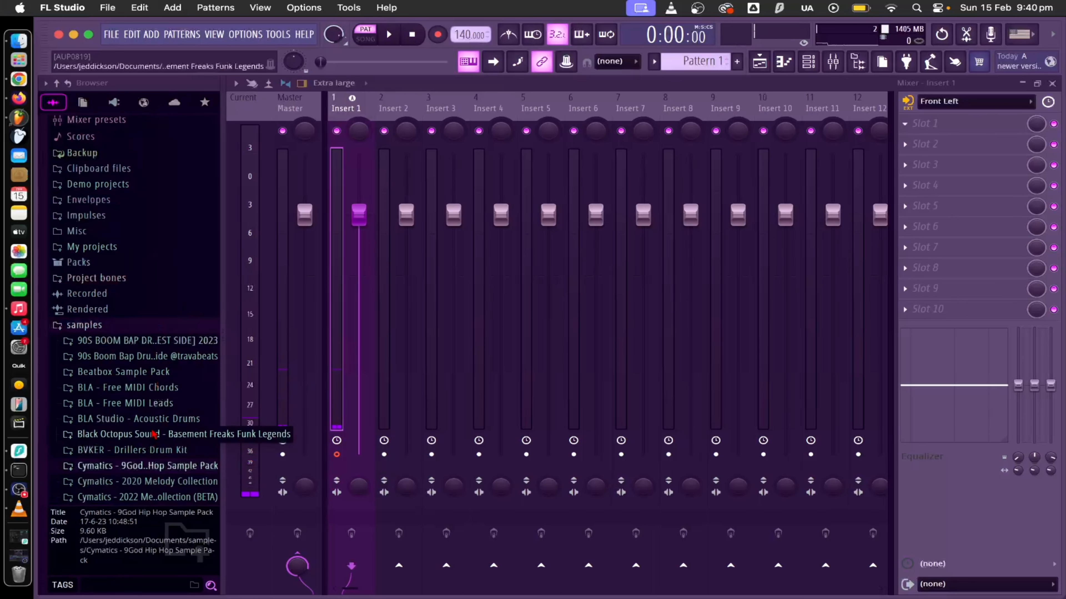
{"action": "scroll", "coordinate": [153, 432], "scroll_direction": "down", "scroll_amount": 3}
{"action": "left_click", "coordinate": [154, 415]}
{"action": "scroll", "coordinate": [154, 420], "scroll_direction": "down", "scroll_amount": 6}
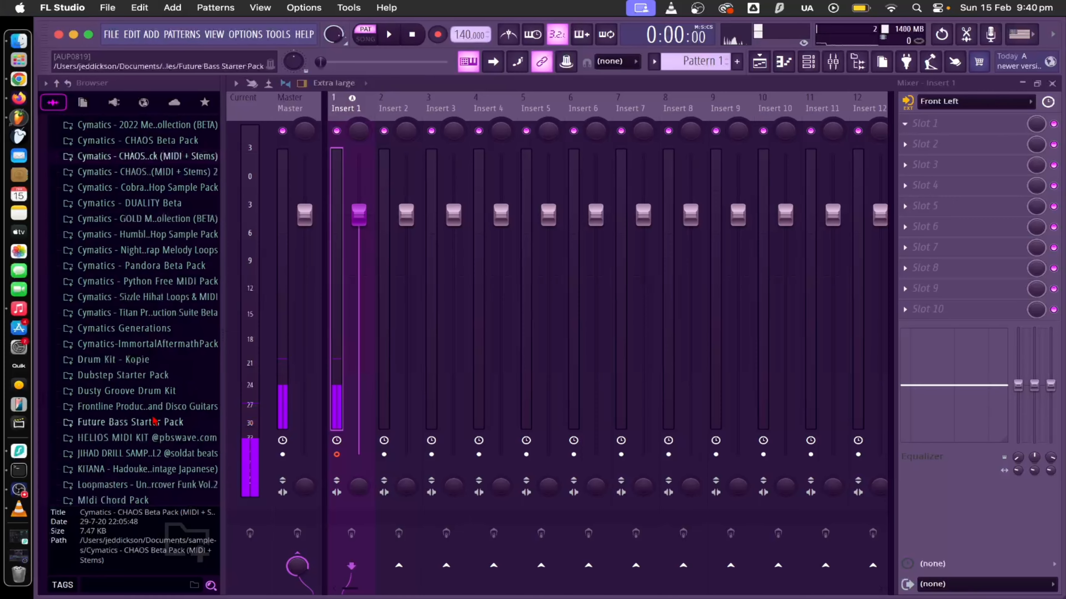
{"action": "scroll", "coordinate": [154, 420], "scroll_direction": "down", "scroll_amount": 3}
- Add Fresh Air to the first effect slot of Insert 1 with Mid Air and High Air at 100, and close its window
{"action": "left_click", "coordinate": [924, 123]}
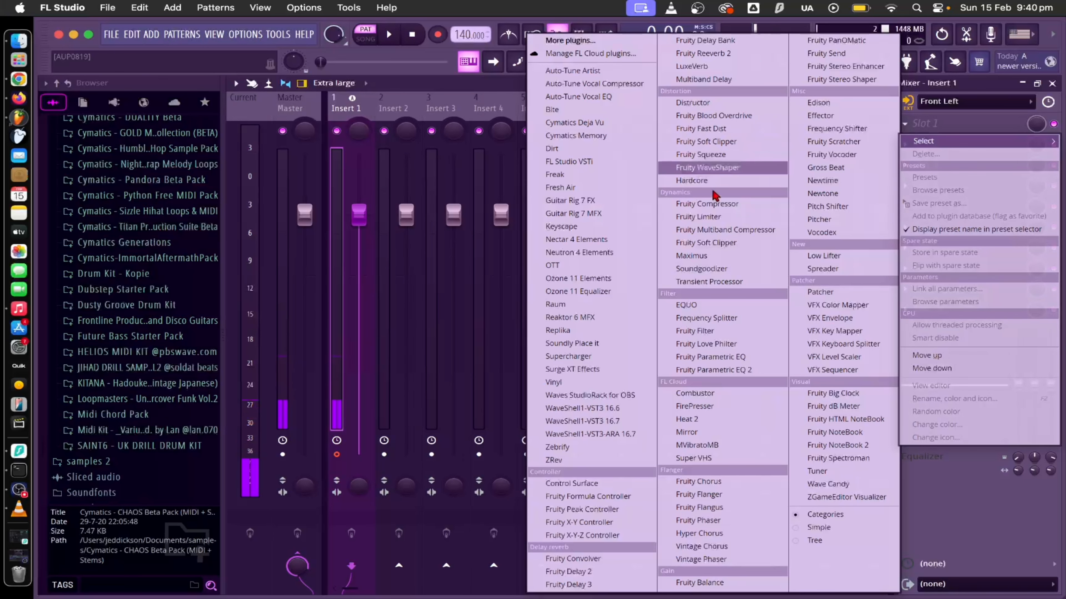
{"action": "left_click", "coordinate": [621, 187]}
{"action": "left_click_drag", "start_coordinate": [249, 386], "coordinate": [240, 277]}
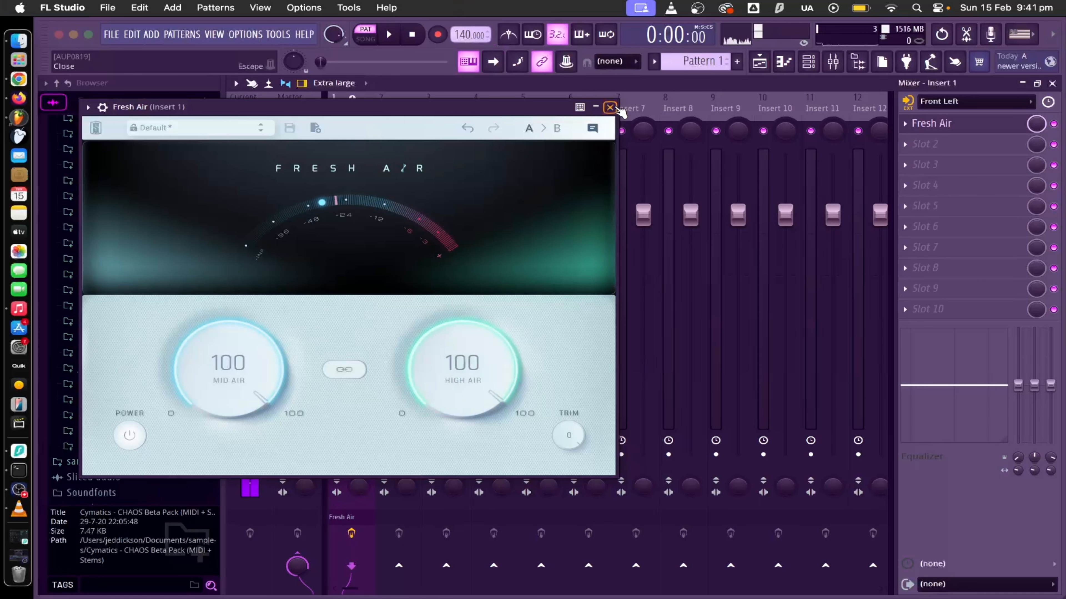
{"action": "left_click", "coordinate": [610, 107]}
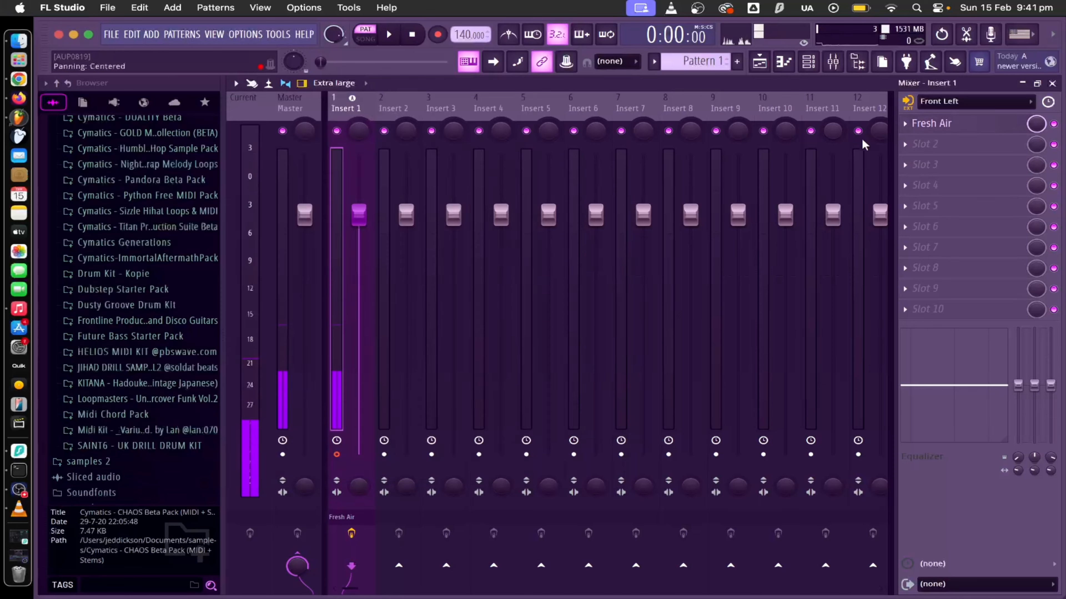
{"action": "left_click", "coordinate": [924, 144]}
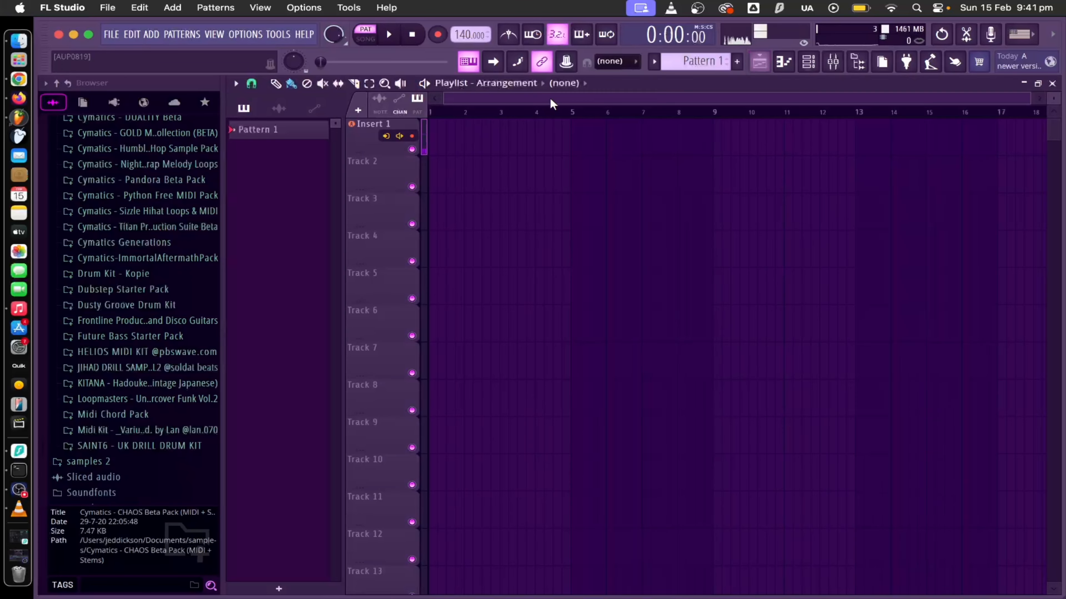
- Narrow the browser and add a Massive X instrument from the plugin picker
{"action": "left_click_drag", "start_coordinate": [225, 193], "coordinate": [151, 189]}
{"action": "key", "text": "F8"}
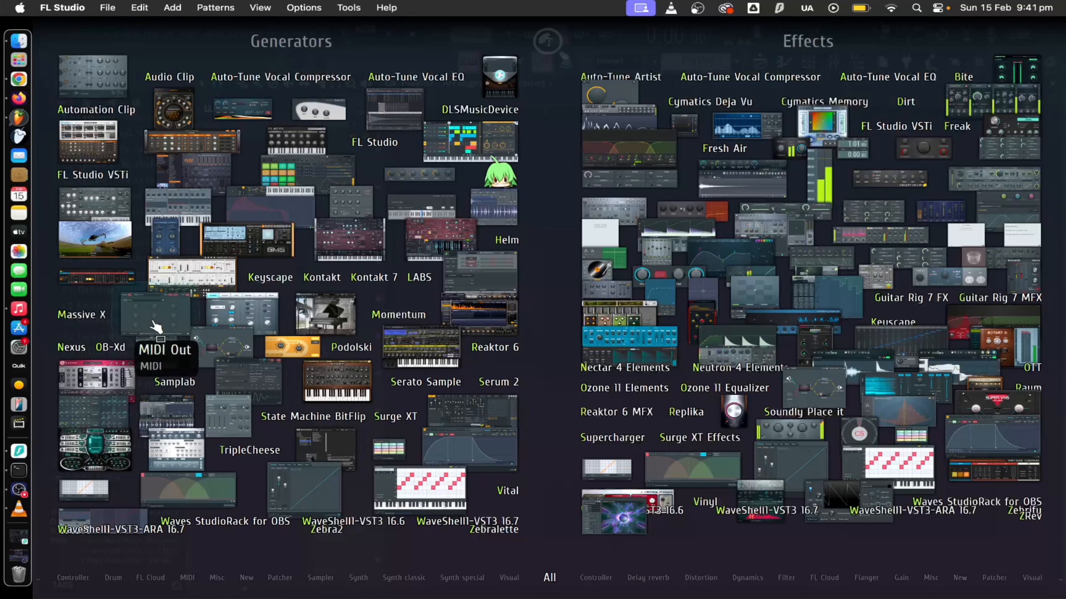
{"action": "left_click_drag", "start_coordinate": [79, 315], "coordinate": [574, 360]}
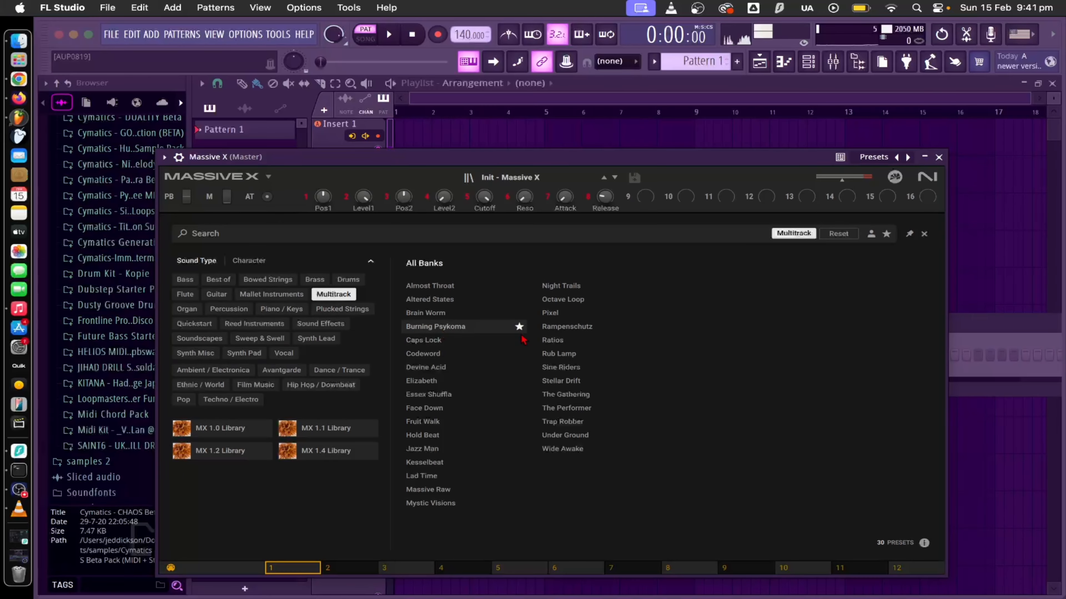
- Audition the Multitrack preset Devine Acid in Massive X and replace it with the Guitar preset Artocaster
{"action": "double_click", "coordinate": [489, 368]}
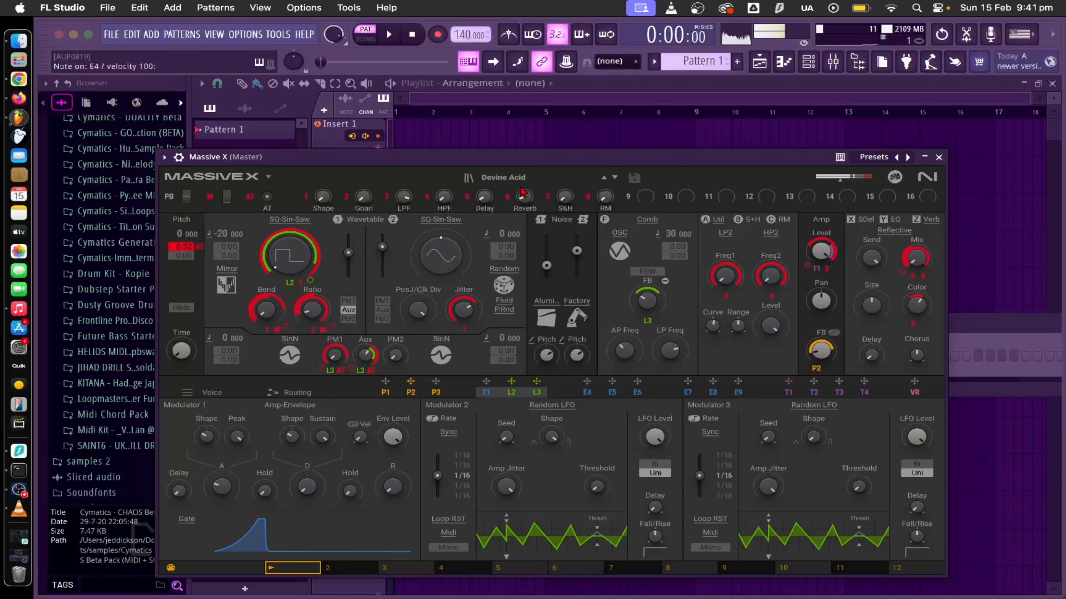
{"action": "left_click", "coordinate": [513, 180]}
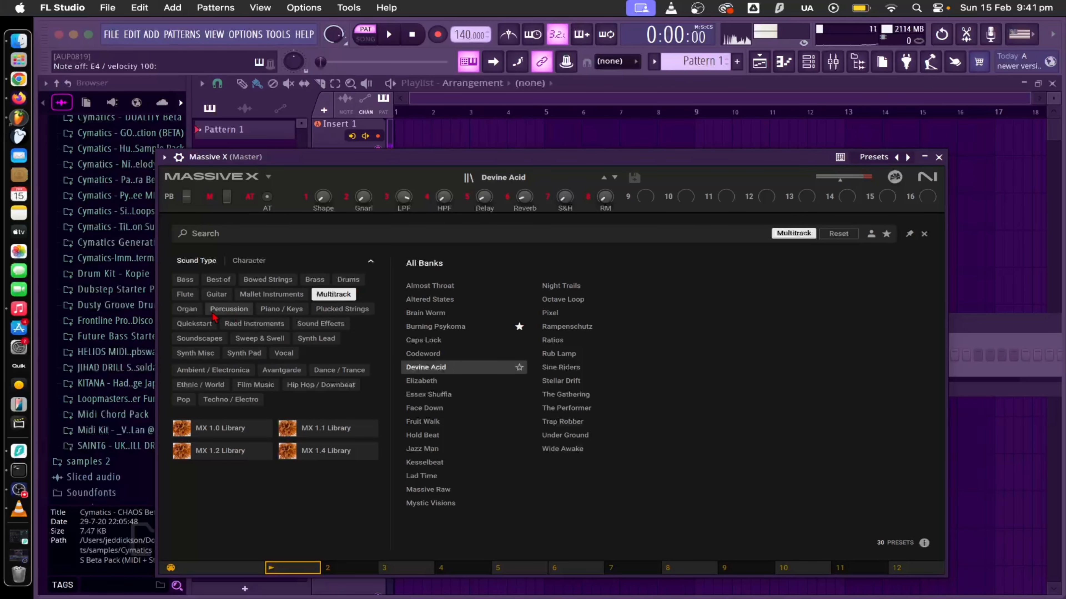
{"action": "left_click", "coordinate": [187, 309]}
{"action": "double_click", "coordinate": [424, 287]}
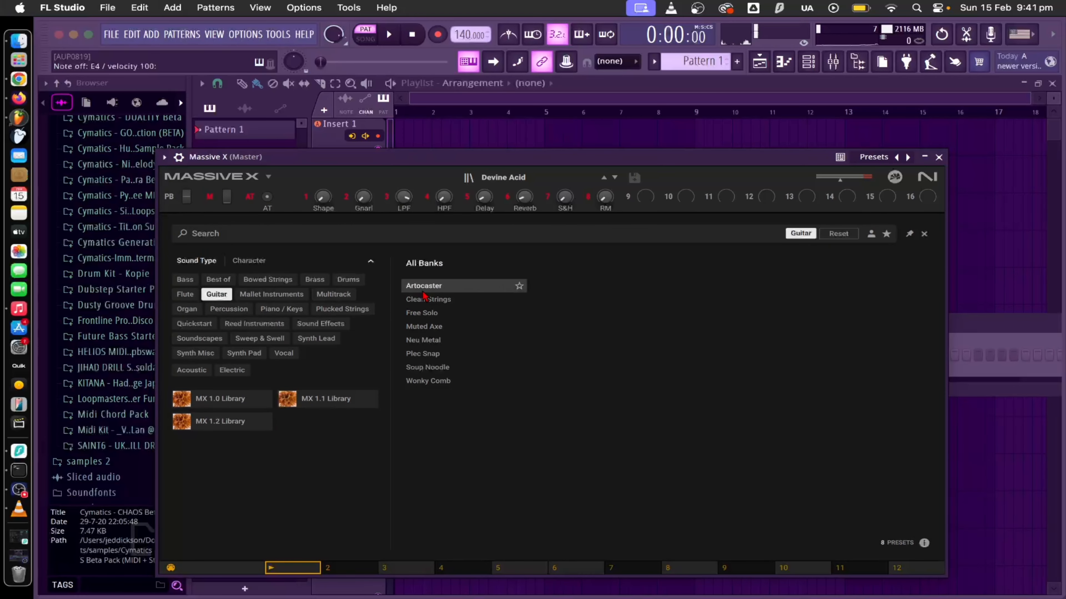
{"action": "key", "text": "e"}
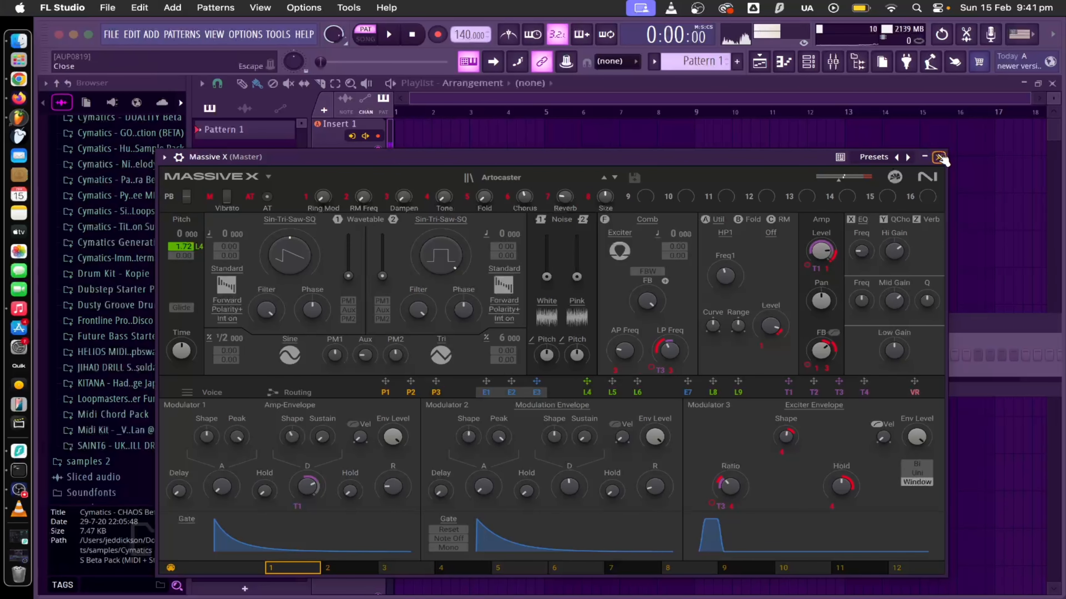
- Move the channel rack over the upper playlist tracks, and reopen and close the Massive X window
{"action": "key", "text": "Escape"}
{"action": "left_click_drag", "start_coordinate": [384, 325], "coordinate": [373, 212]}
{"action": "left_click", "coordinate": [494, 240]}
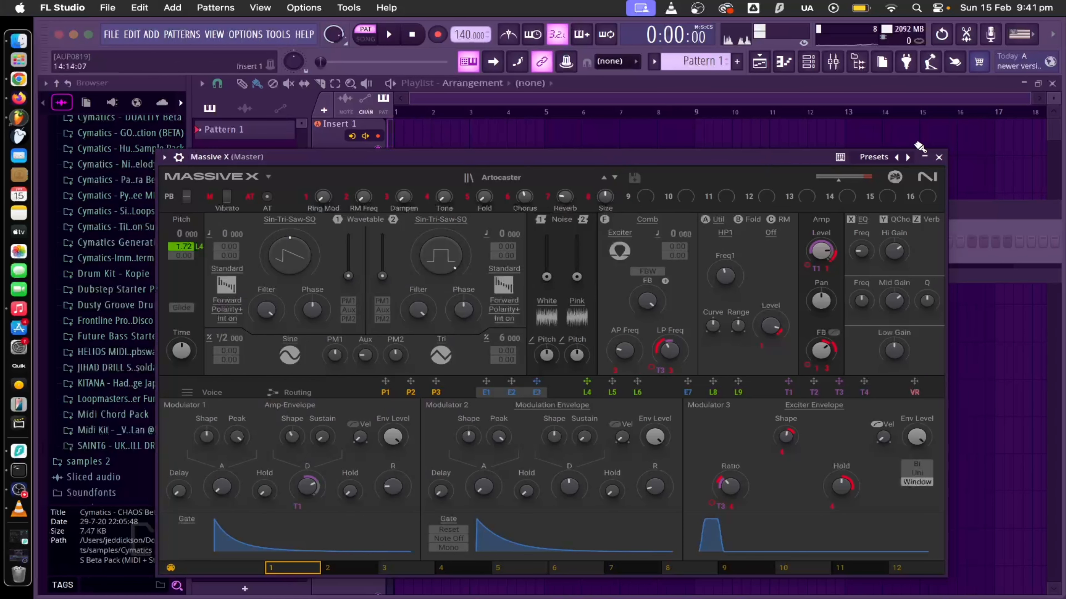
{"action": "left_click", "coordinate": [939, 158]}
- Return to the top of the samples folder and widen the browser to fit the full folder names
{"action": "scroll", "coordinate": [105, 302], "scroll_direction": "down", "scroll_amount": 4}
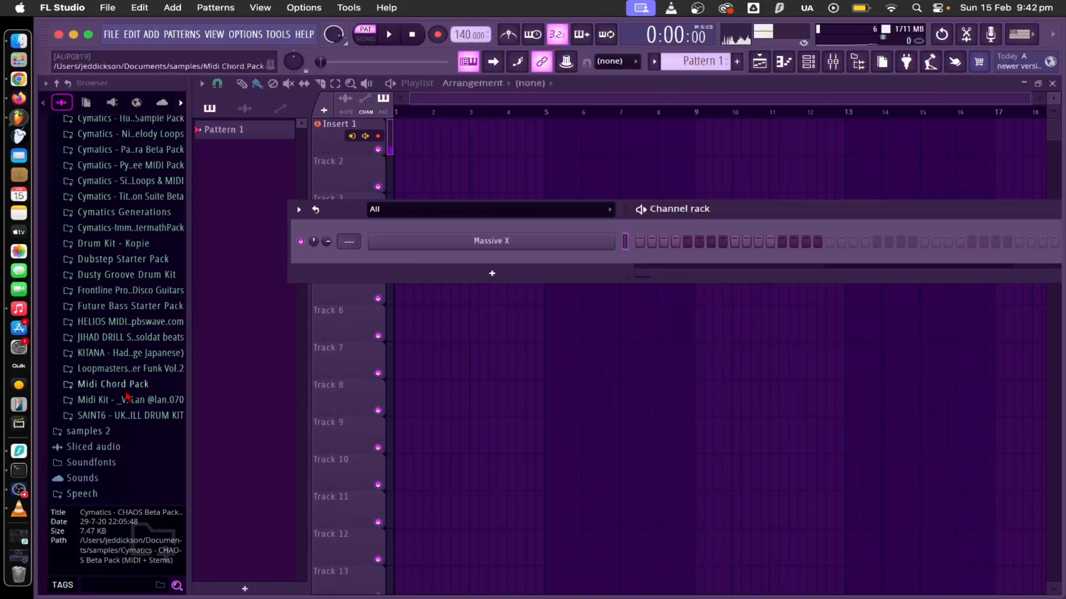
{"action": "scroll", "coordinate": [168, 378], "scroll_direction": "up", "scroll_amount": 7}
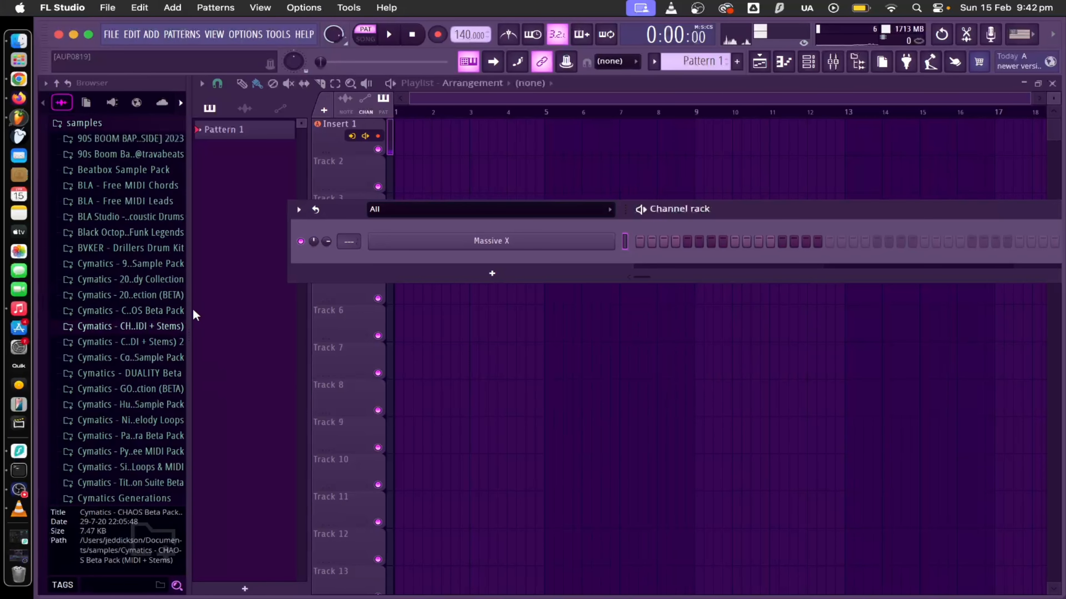
{"action": "left_click_drag", "start_coordinate": [191, 311], "coordinate": [369, 302]}
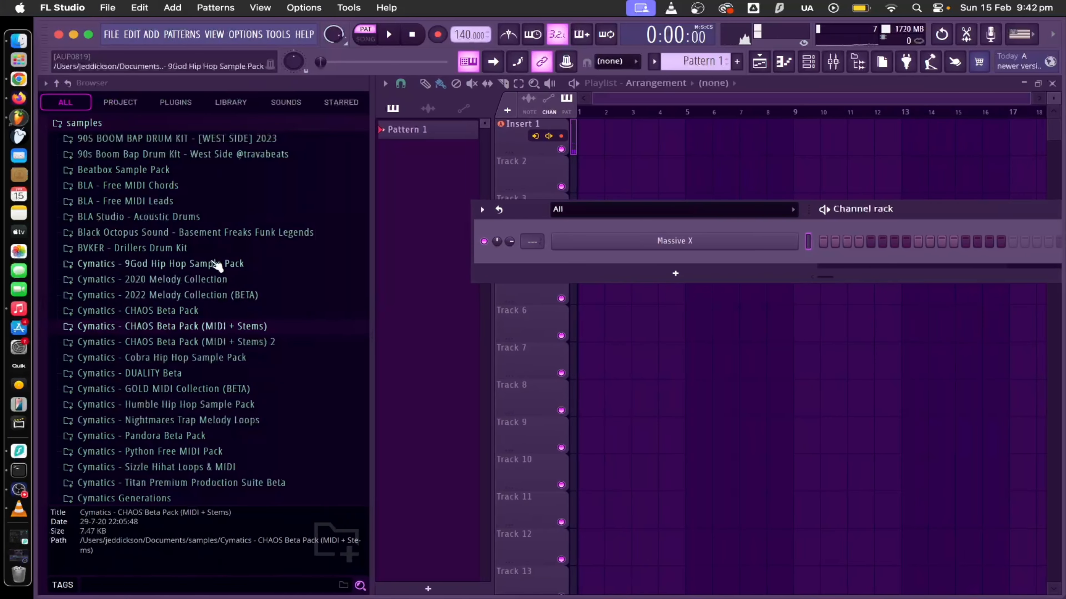
- Look through the sample packs for usable material, checking the BLA - Free MIDI Chords and Cymatics Generations folders
{"action": "scroll", "coordinate": [185, 212], "scroll_direction": "up", "scroll_amount": 1}
{"action": "left_click", "coordinate": [194, 222]}
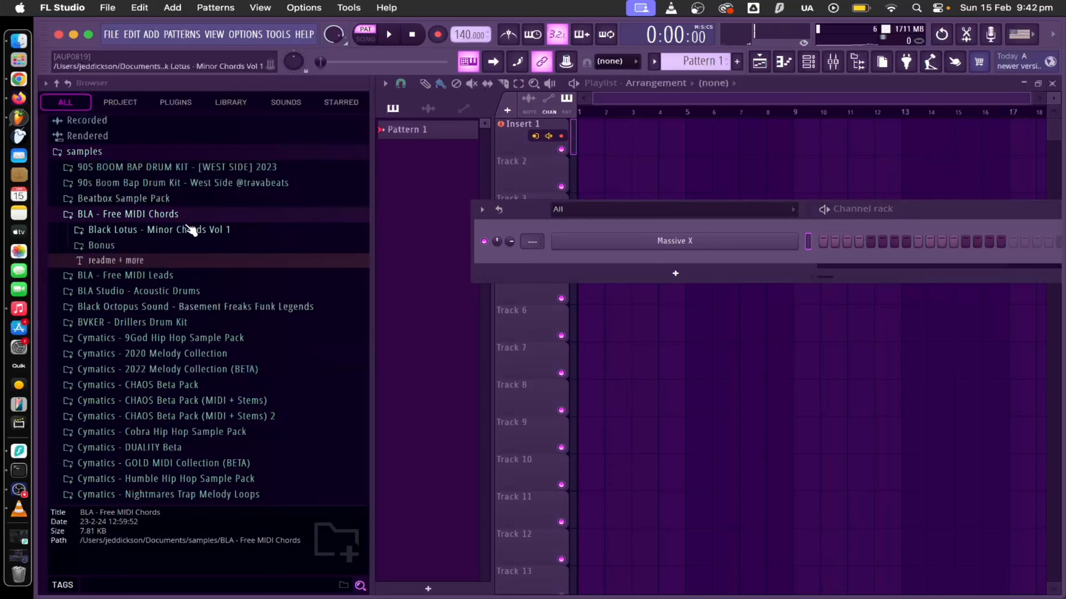
{"action": "left_click", "coordinate": [201, 216]}
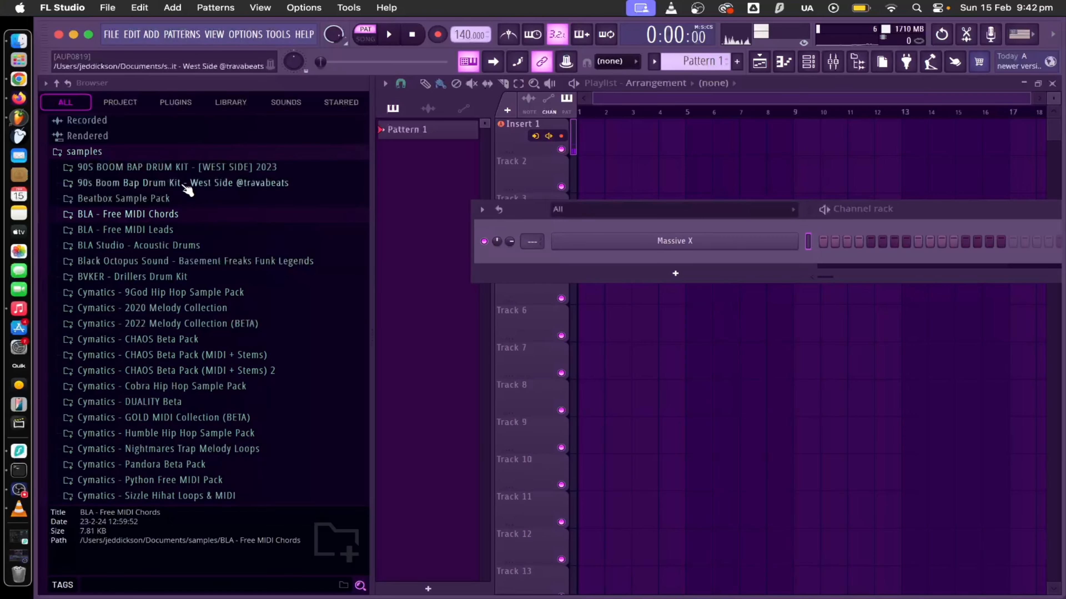
{"action": "scroll", "coordinate": [233, 248], "scroll_direction": "down", "scroll_amount": 1}
{"action": "scroll", "coordinate": [235, 277], "scroll_direction": "down", "scroll_amount": 5}
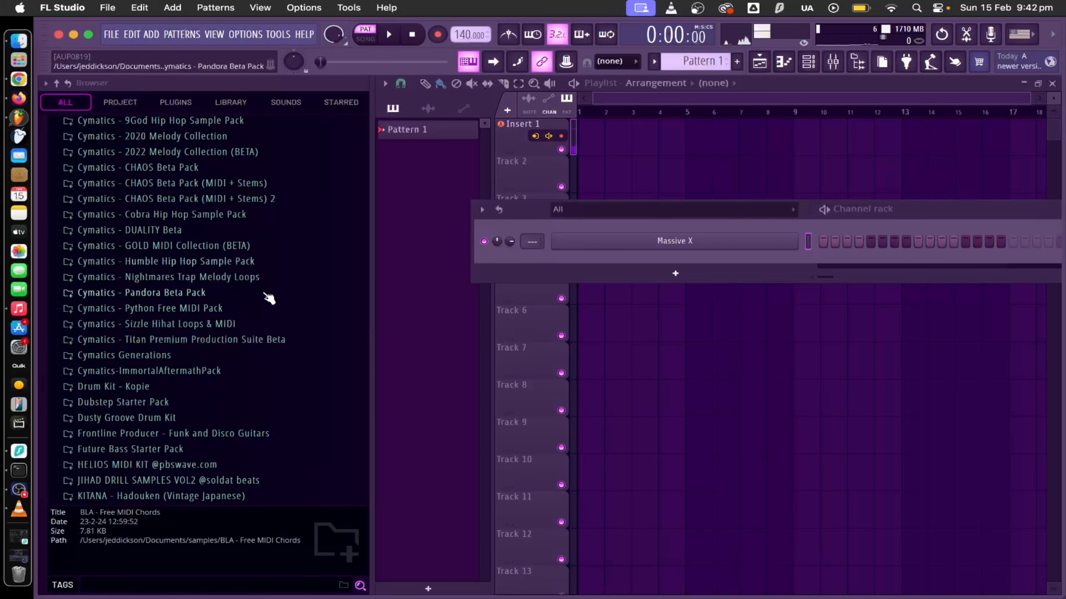
{"action": "scroll", "coordinate": [271, 302], "scroll_direction": "down", "scroll_amount": 2}
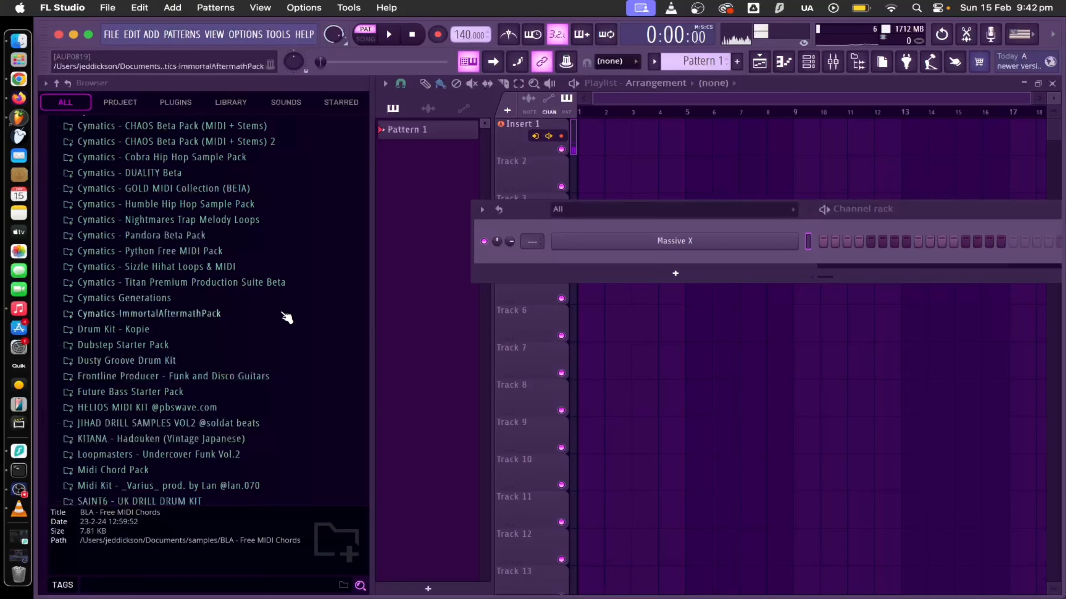
{"action": "left_click", "coordinate": [217, 304]}
{"action": "left_click", "coordinate": [202, 292]}
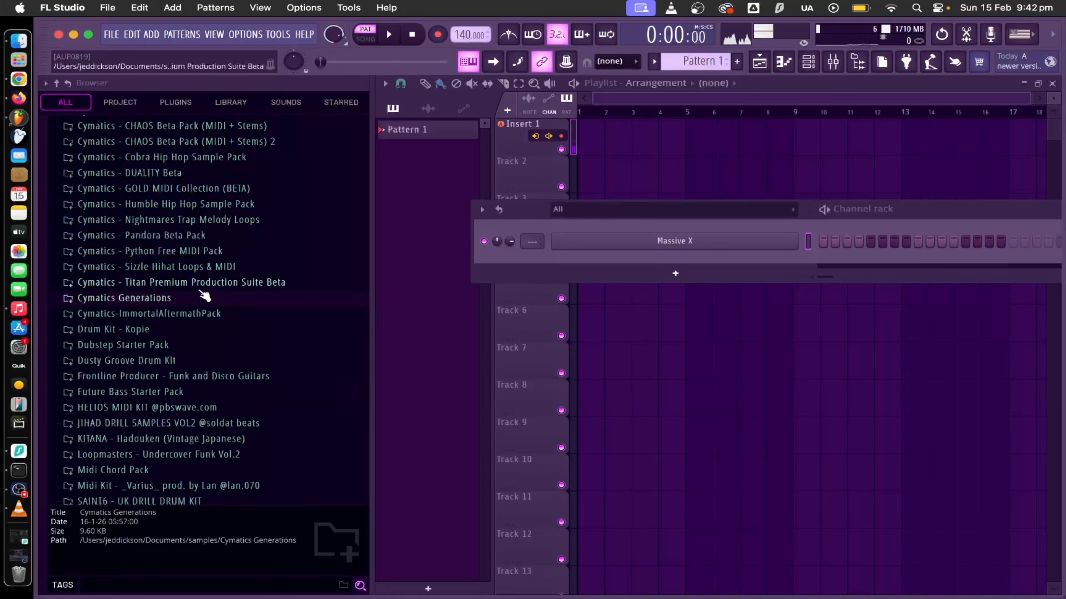
- Look through the Cymatics-ImmortalAftermathPack, Midi Chord Pack and SAINT6 - UK DRILL DRUM KIT folders for usable material
{"action": "left_click", "coordinate": [212, 313]}
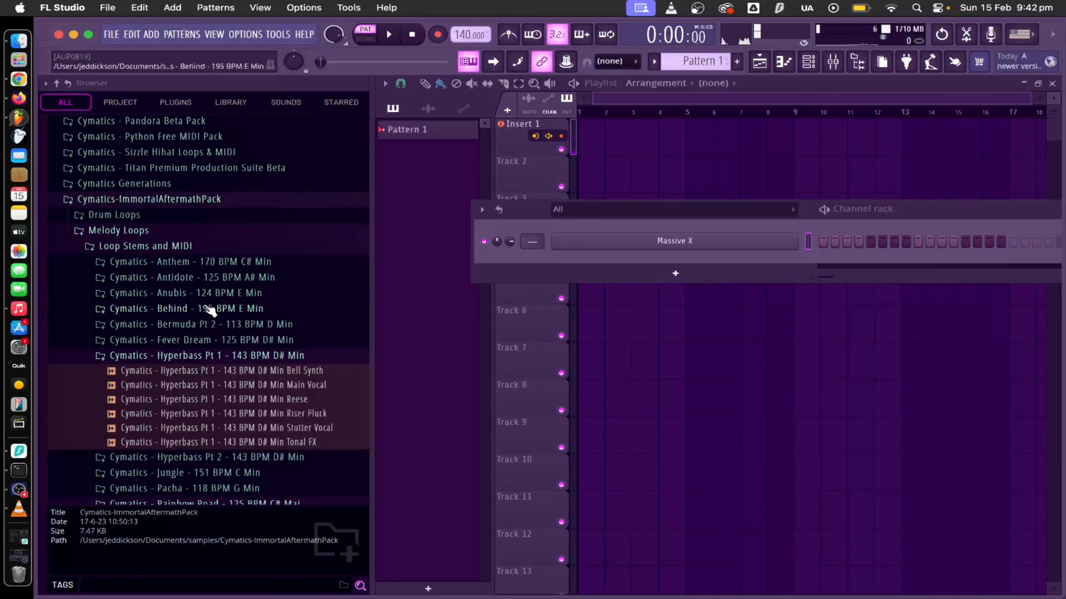
{"action": "scroll", "coordinate": [218, 336], "scroll_direction": "down", "scroll_amount": 5}
{"action": "left_click", "coordinate": [229, 361]}
{"action": "left_click", "coordinate": [168, 356]}
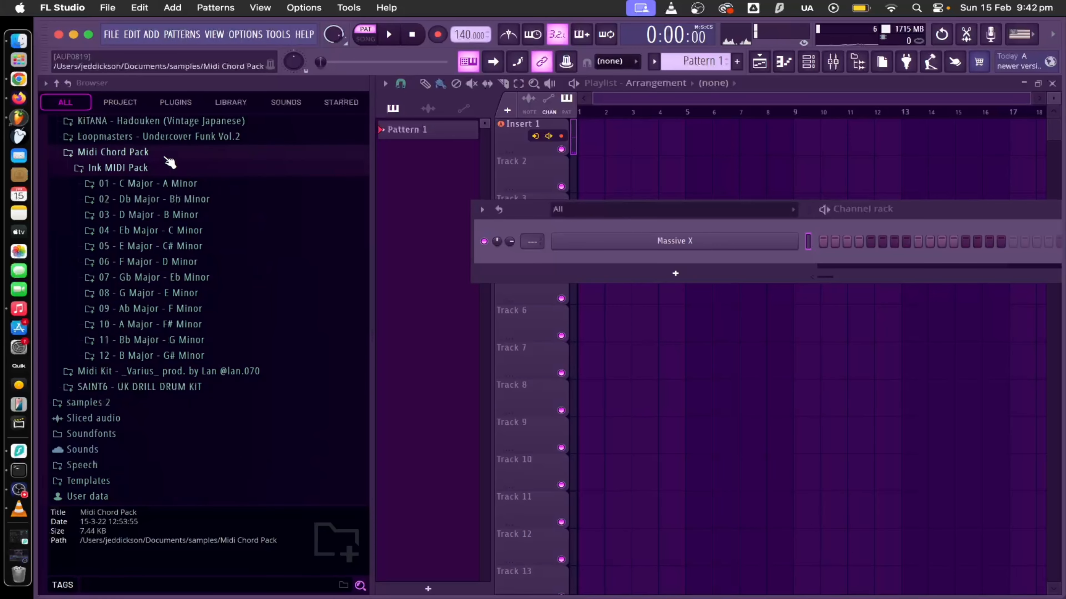
{"action": "left_click", "coordinate": [170, 154]}
{"action": "left_click", "coordinate": [203, 388]}
{"action": "scroll", "coordinate": [202, 390], "scroll_direction": "down", "scroll_amount": 5}
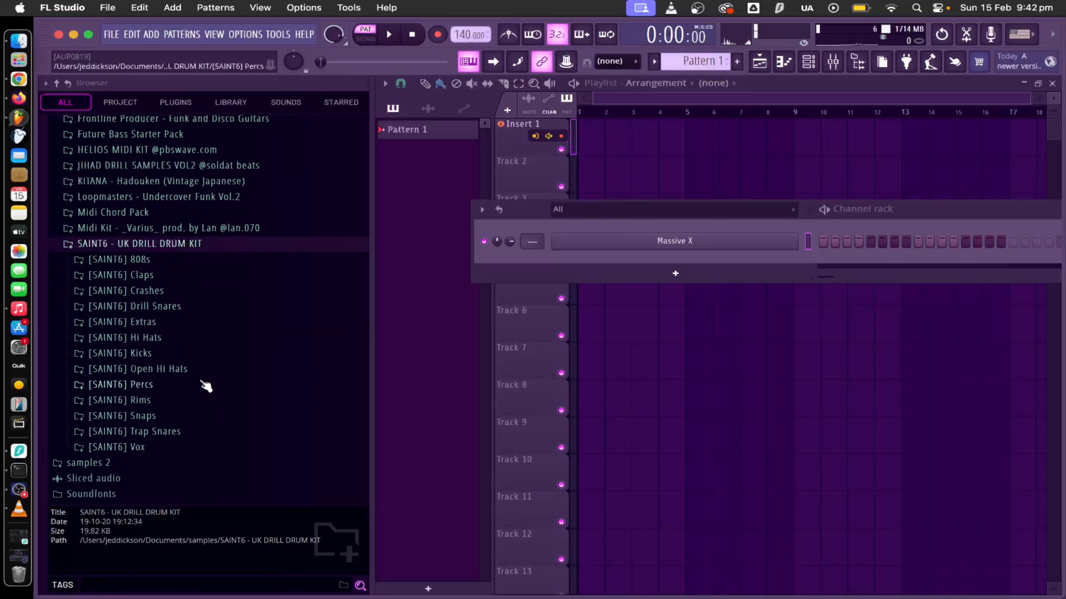
{"action": "left_click", "coordinate": [185, 247]}
- Check the Melody Loops and Loop Stems and MIDI folders of the Cymatics-ImmortalAftermathPack, and collapse the pack again
{"action": "left_click", "coordinate": [168, 200]}
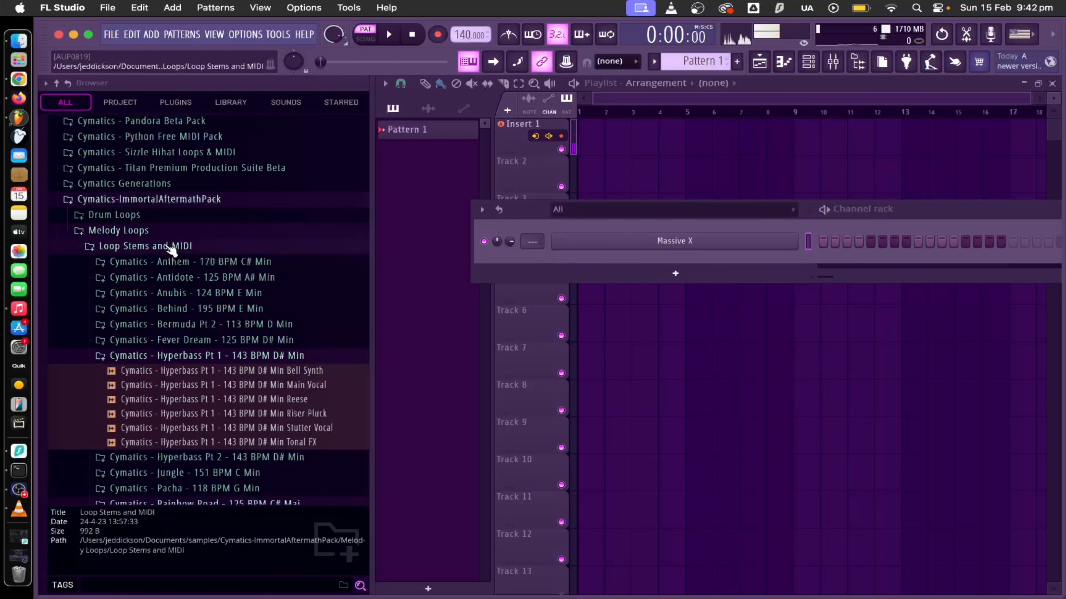
{"action": "left_click", "coordinate": [166, 245]}
{"action": "left_click", "coordinate": [166, 246]}
{"action": "left_click", "coordinate": [167, 247]}
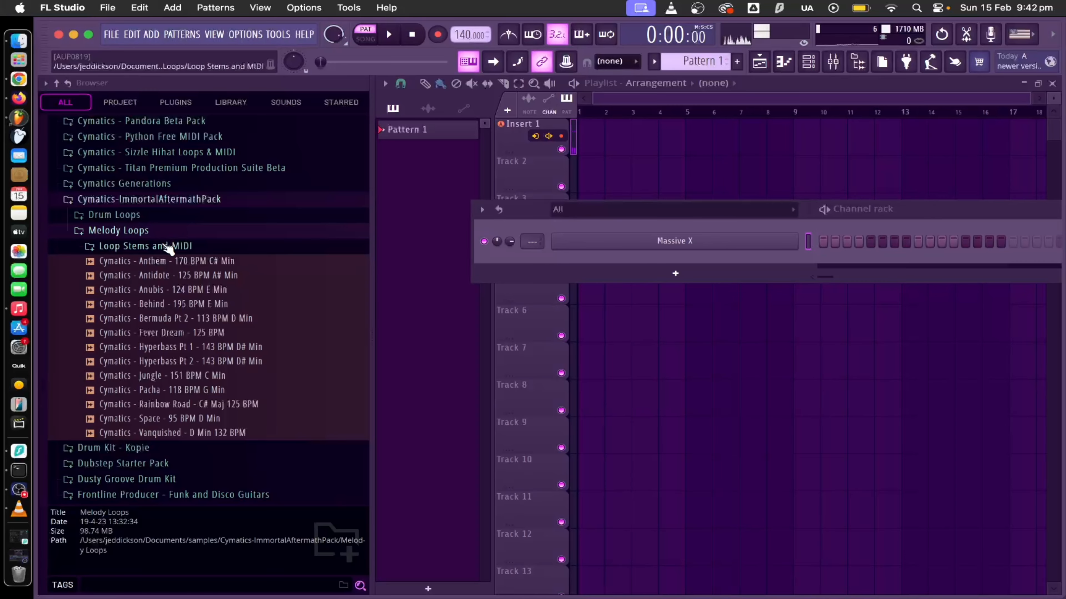
{"action": "left_click", "coordinate": [156, 201]}
{"action": "scroll", "coordinate": [160, 212], "scroll_direction": "up", "scroll_amount": 5}
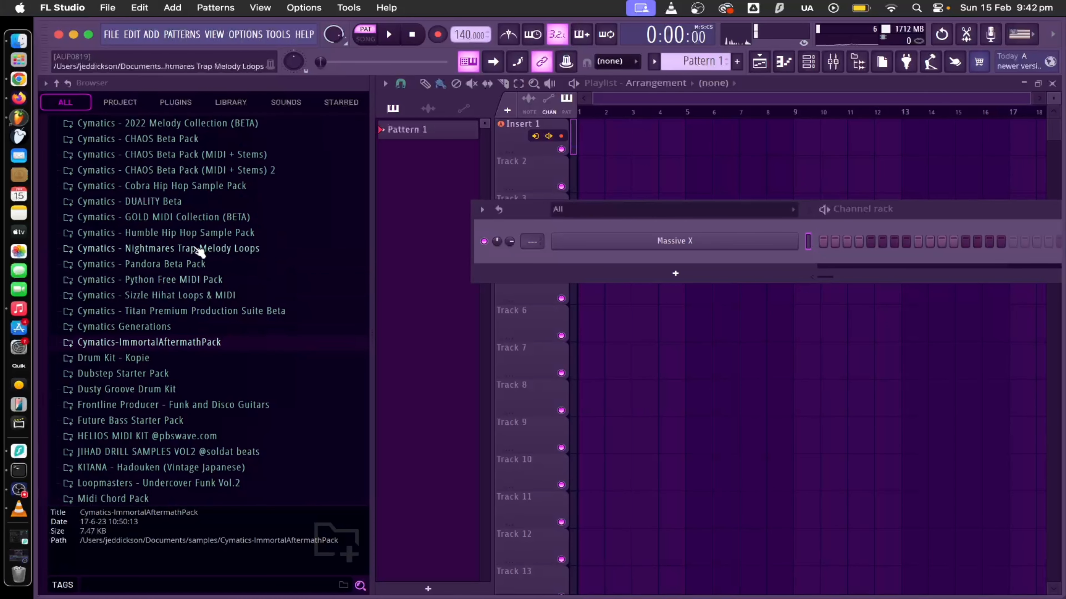
{"action": "scroll", "coordinate": [198, 252], "scroll_direction": "up", "scroll_amount": 2}
{"action": "scroll", "coordinate": [201, 319], "scroll_direction": "up", "scroll_amount": 2}
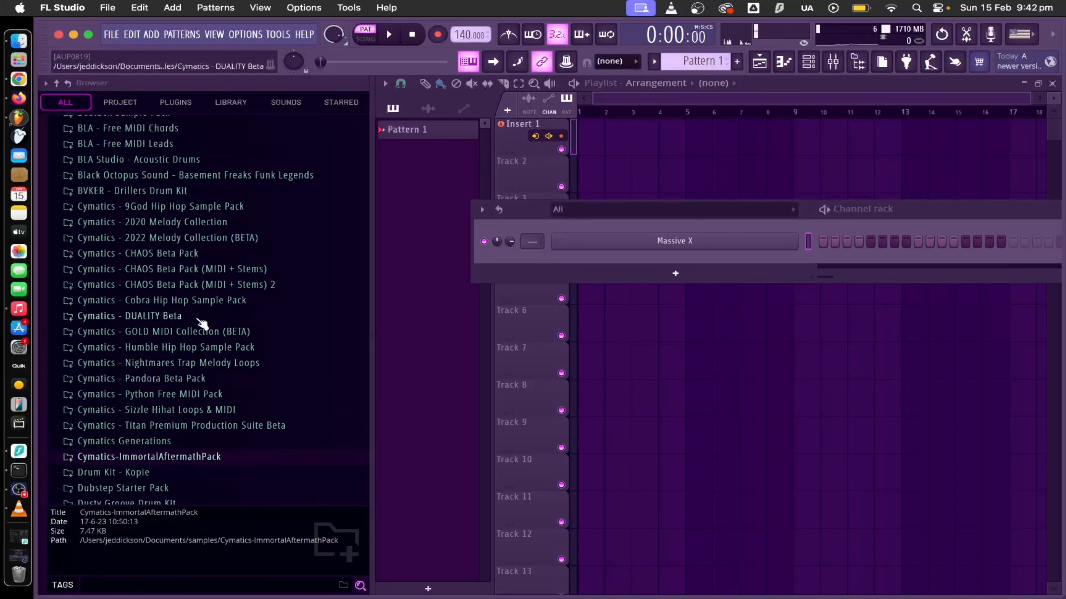
- Load GOLD RnB MIDI 53 - F# Maj from the Cymatics - GOLD MIDI Collection (BETA) onto the Massive X channel
{"action": "left_click", "coordinate": [201, 319]}
{"action": "left_click", "coordinate": [186, 310]}
{"action": "left_click", "coordinate": [179, 269]}
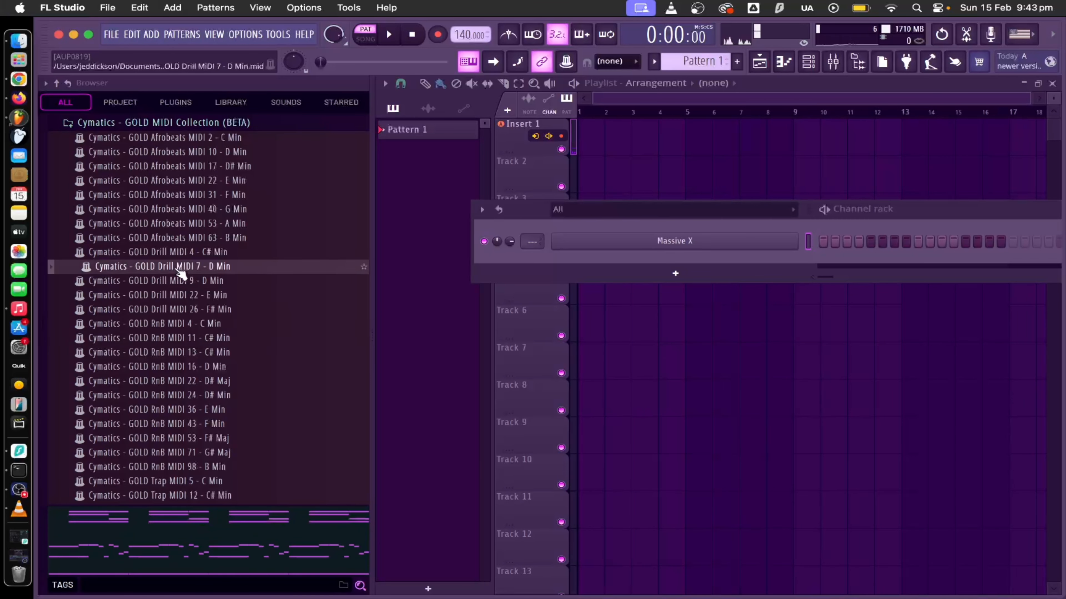
{"action": "scroll", "coordinate": [217, 382], "scroll_direction": "up", "scroll_amount": 8}
{"action": "left_click", "coordinate": [217, 382]}
{"action": "scroll", "coordinate": [216, 382], "scroll_direction": "down", "scroll_amount": 10}
{"action": "left_click", "coordinate": [219, 382]}
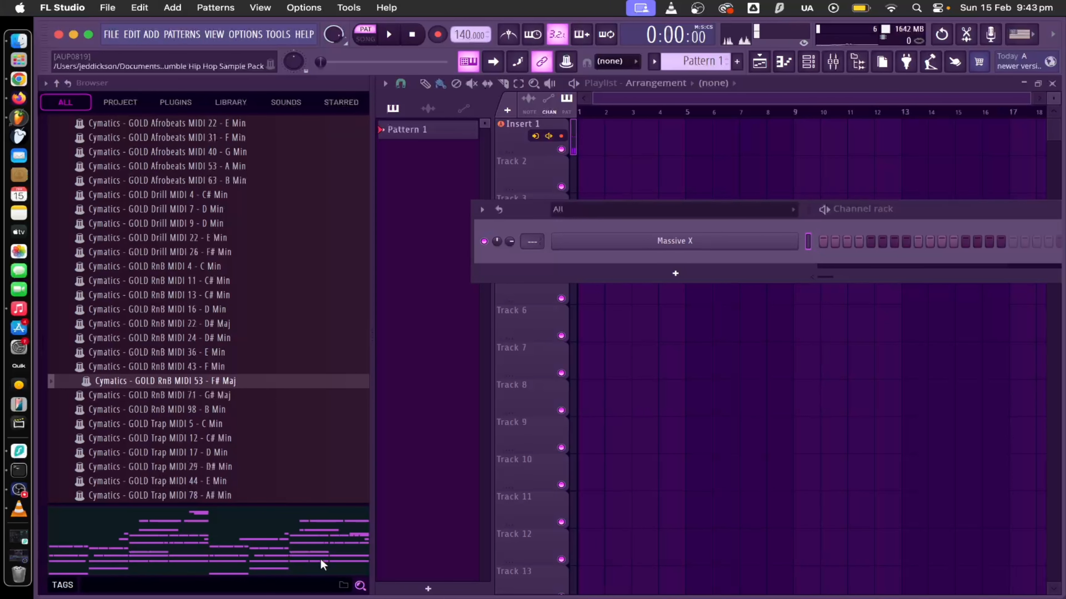
{"action": "left_click_drag", "start_coordinate": [187, 388], "coordinate": [693, 243]}
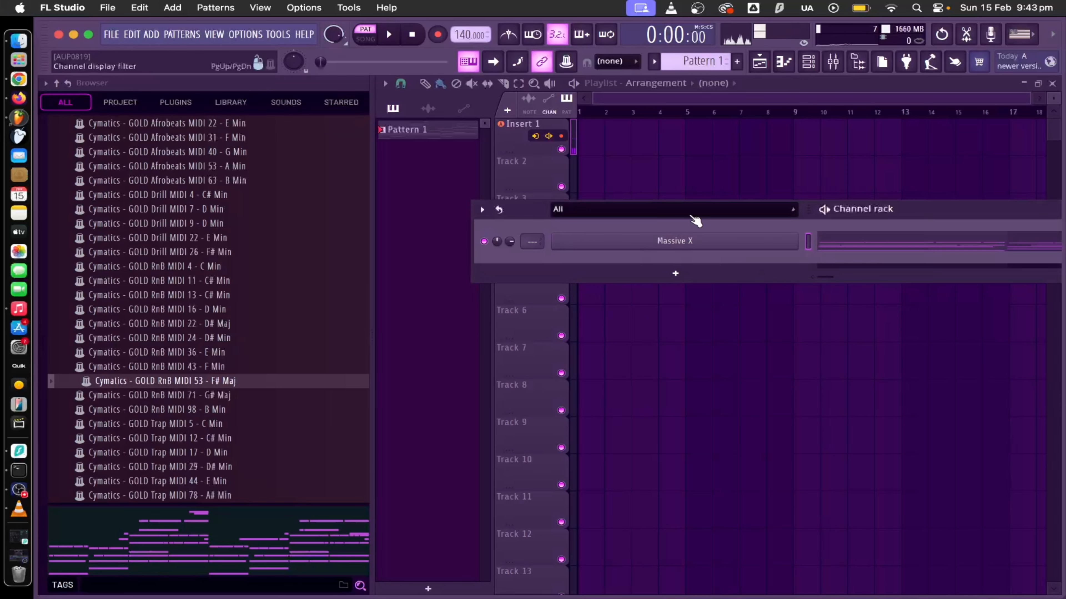
- Narrow the browser to make room, and place a Pattern 1 clip at bar 1 of Track 2 in the playlist
{"action": "left_click_drag", "start_coordinate": [540, 210], "coordinate": [492, 68]}
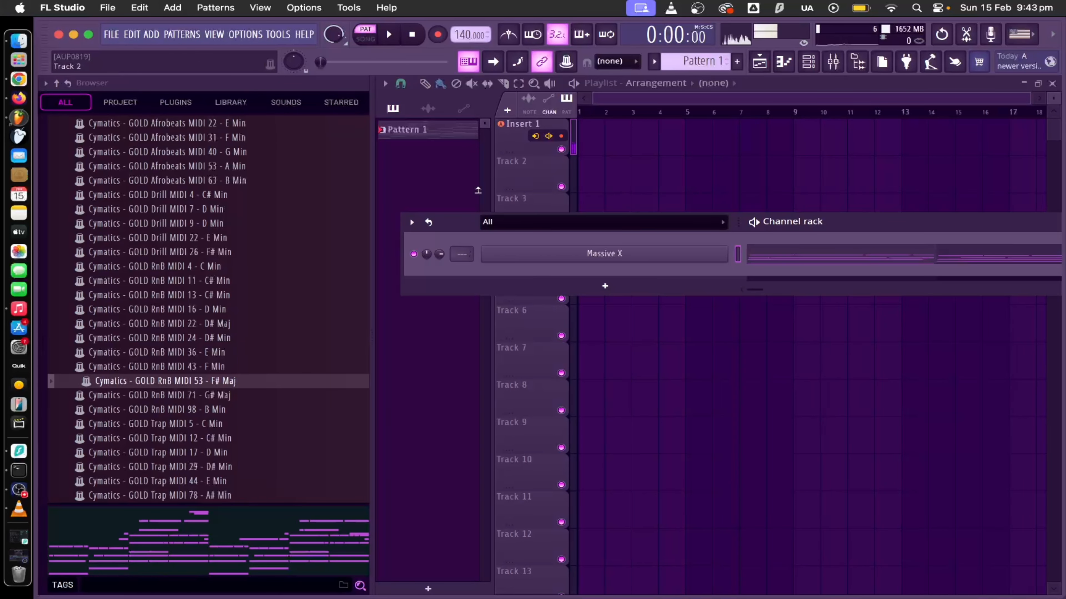
{"action": "left_click_drag", "start_coordinate": [461, 227], "coordinate": [322, 172]}
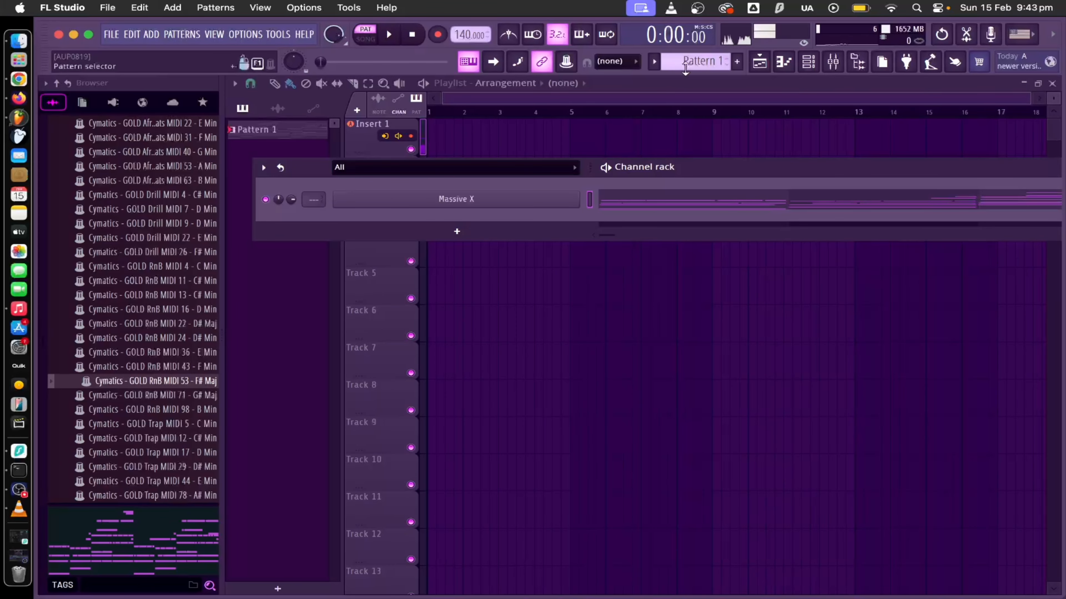
{"action": "left_click", "coordinate": [689, 67]}
{"action": "left_click_drag", "start_coordinate": [527, 145], "coordinate": [502, 185]}
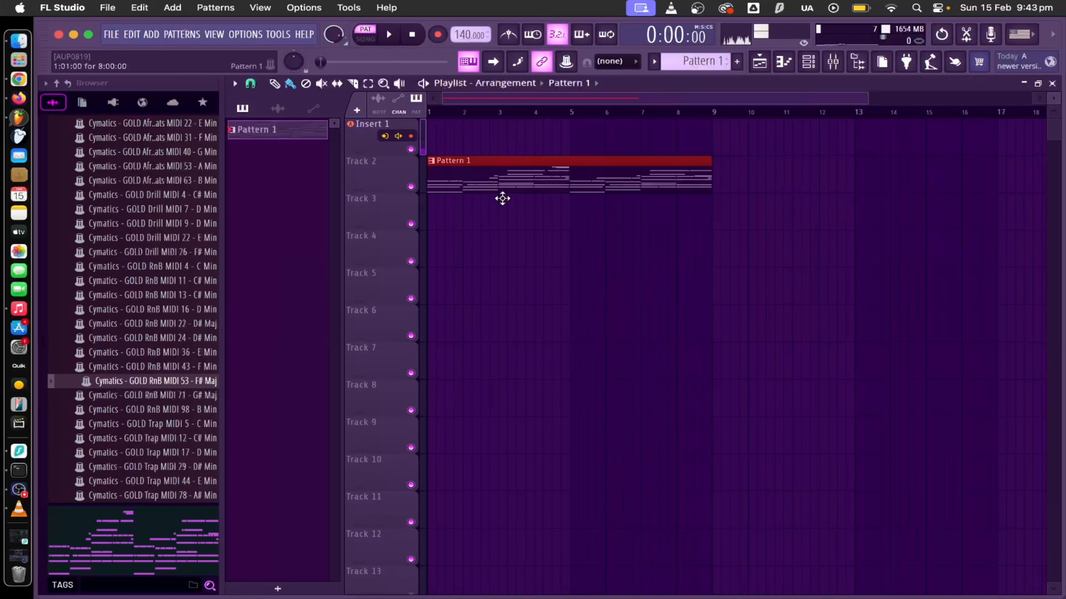
- Switch playback to song mode and play the start of the arrangement with the channel rack shown
{"action": "left_click", "coordinate": [373, 45]}
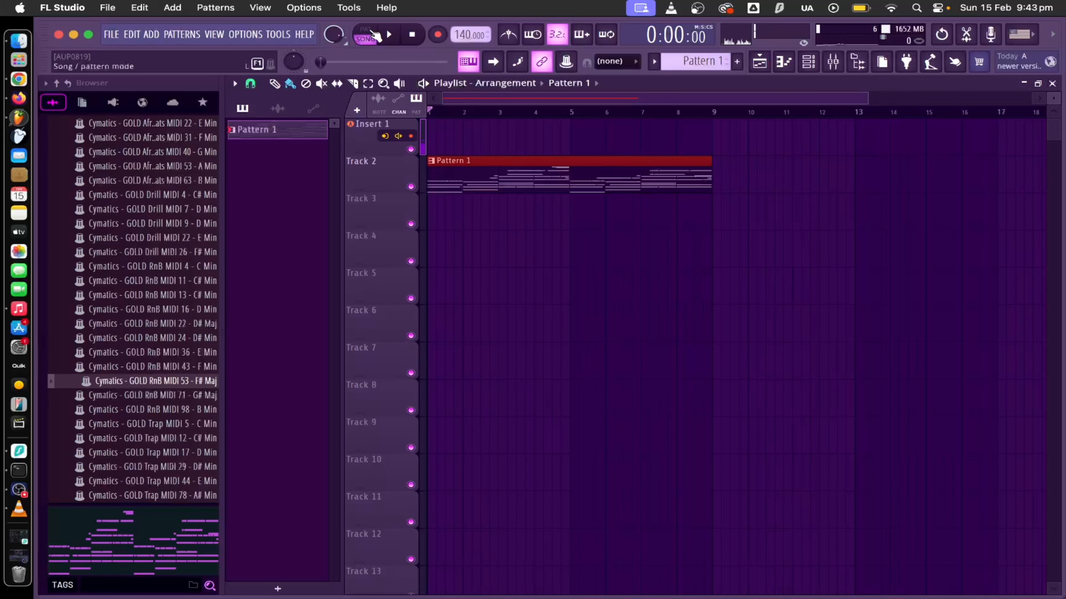
{"action": "left_click", "coordinate": [380, 37]}
{"action": "left_click", "coordinate": [816, 66]}
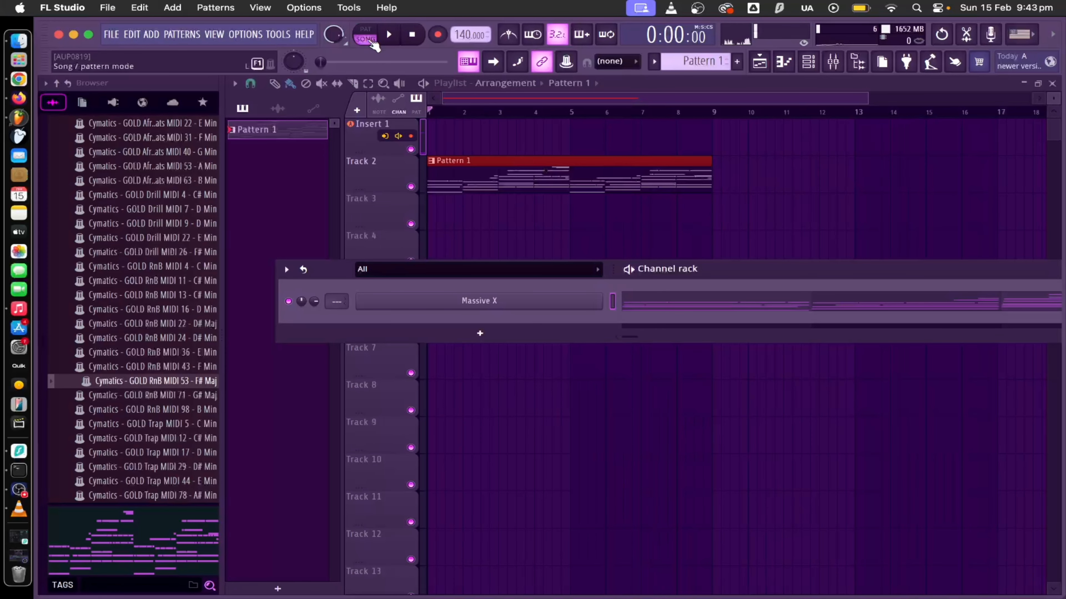
{"action": "key", "text": "space"}
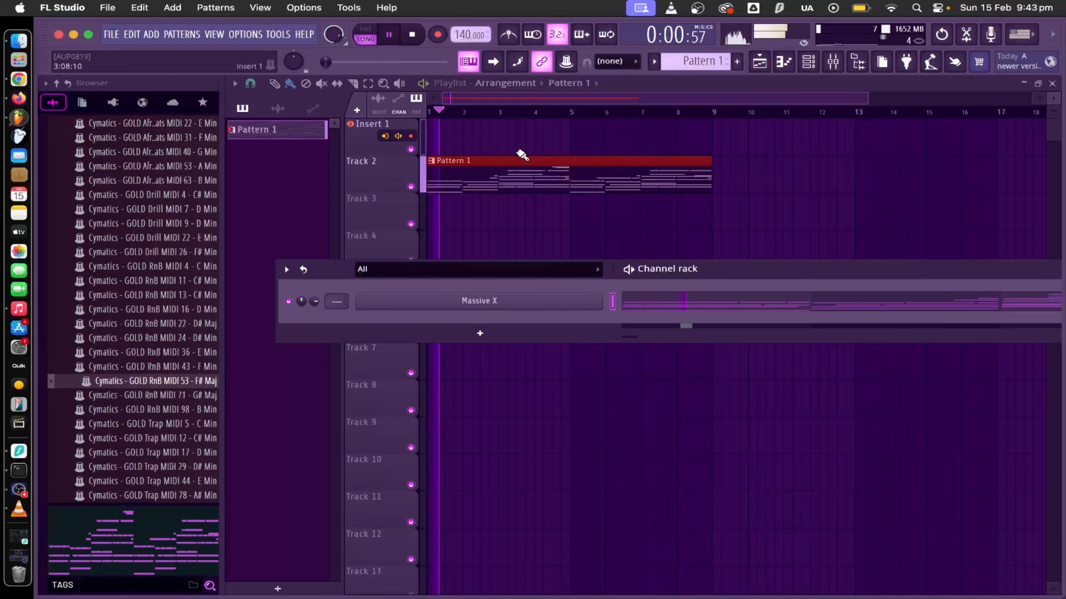
{"action": "key", "text": "space"}
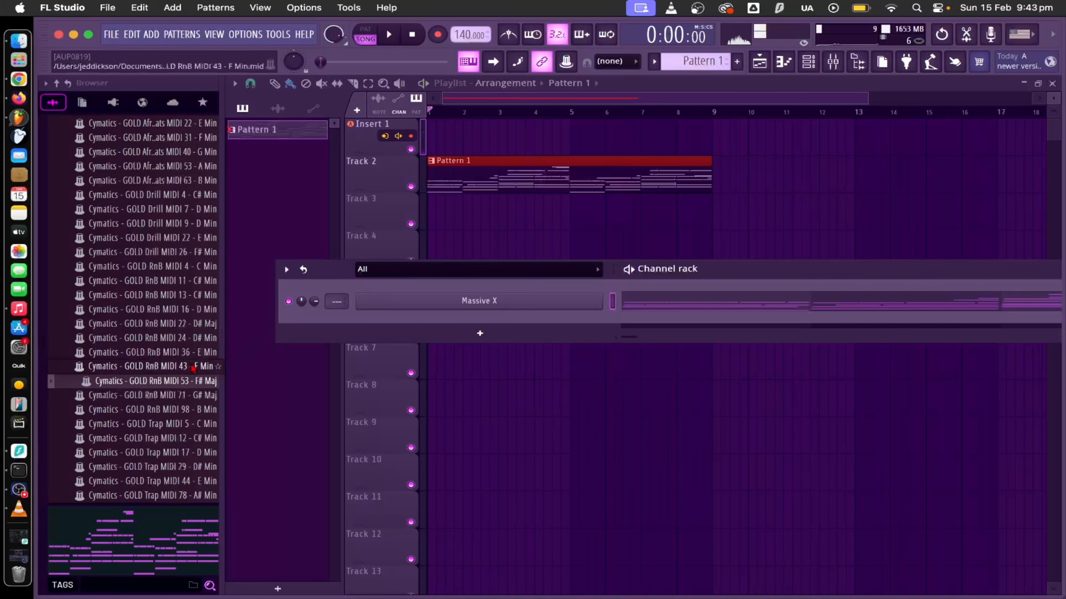
- Replace the Massive X notes with another MIDI file from the GOLD MIDI Collection and play the arrangement
{"action": "scroll", "coordinate": [170, 378], "scroll_direction": "down", "scroll_amount": 2}
{"action": "left_click", "coordinate": [166, 367]}
{"action": "left_click_drag", "start_coordinate": [168, 370], "coordinate": [488, 302]}
{"action": "key", "text": "Up"}
{"action": "key", "text": "space"}
{"action": "scroll", "coordinate": [134, 294], "scroll_direction": "up", "scroll_amount": 5}
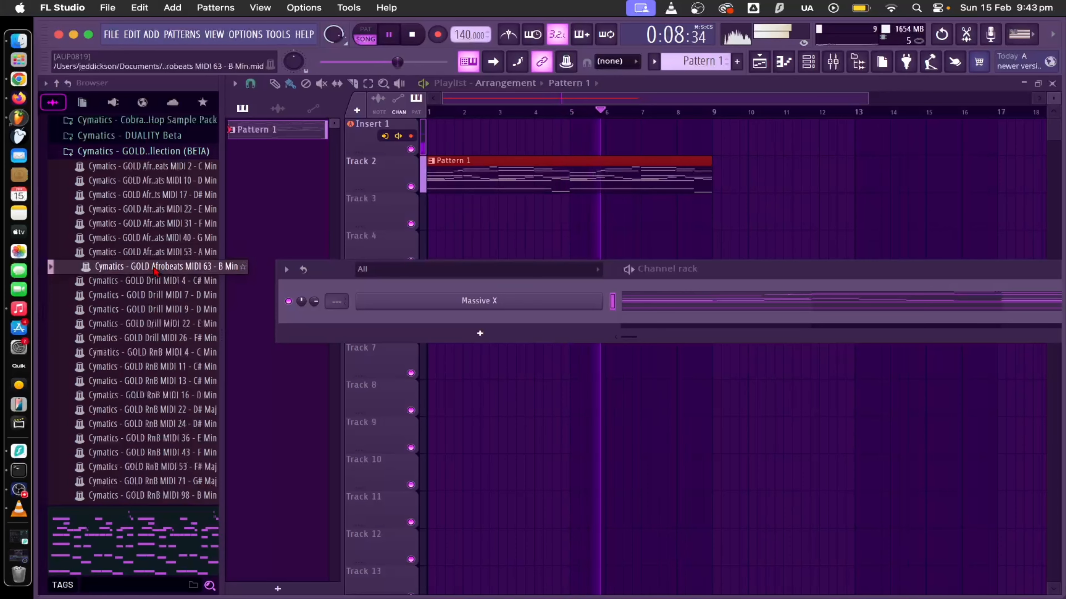
- Try GOLD Afrobeats MIDI 40 - G Min and MIDI 22 - E Min on the Massive X channel, playing the latter
{"action": "key", "text": "space"}
{"action": "left_click_drag", "start_coordinate": [155, 240], "coordinate": [420, 304]}
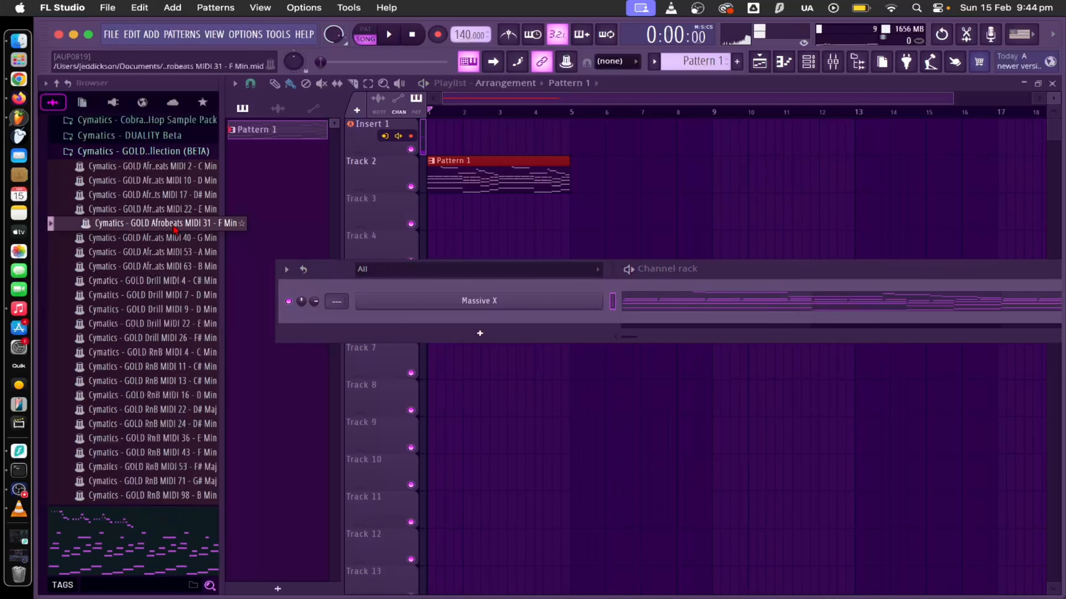
{"action": "left_click_drag", "start_coordinate": [168, 209], "coordinate": [405, 304]}
{"action": "key", "text": "space"}
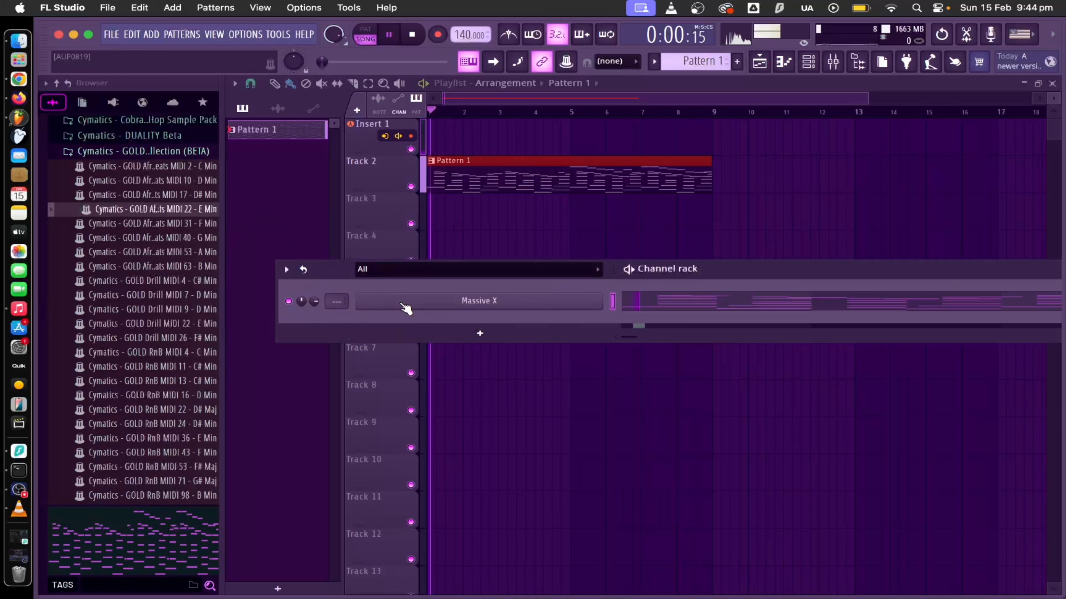
{"action": "scroll", "coordinate": [131, 235], "scroll_direction": "up", "scroll_amount": 3}
{"action": "left_click", "coordinate": [131, 235]}
{"action": "key", "text": "space"}
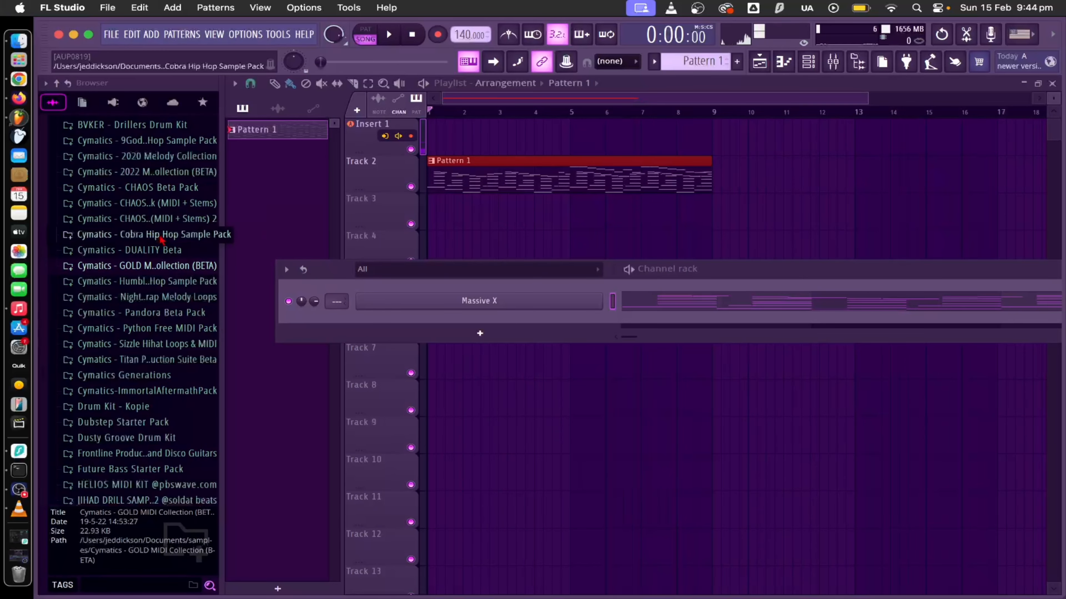
- Load Cobra Melody MIDI 15 - G# Min from the Cymatics - Cobra Hip Hop Sample Pack onto Massive X and play it
{"action": "left_click", "coordinate": [162, 236]}
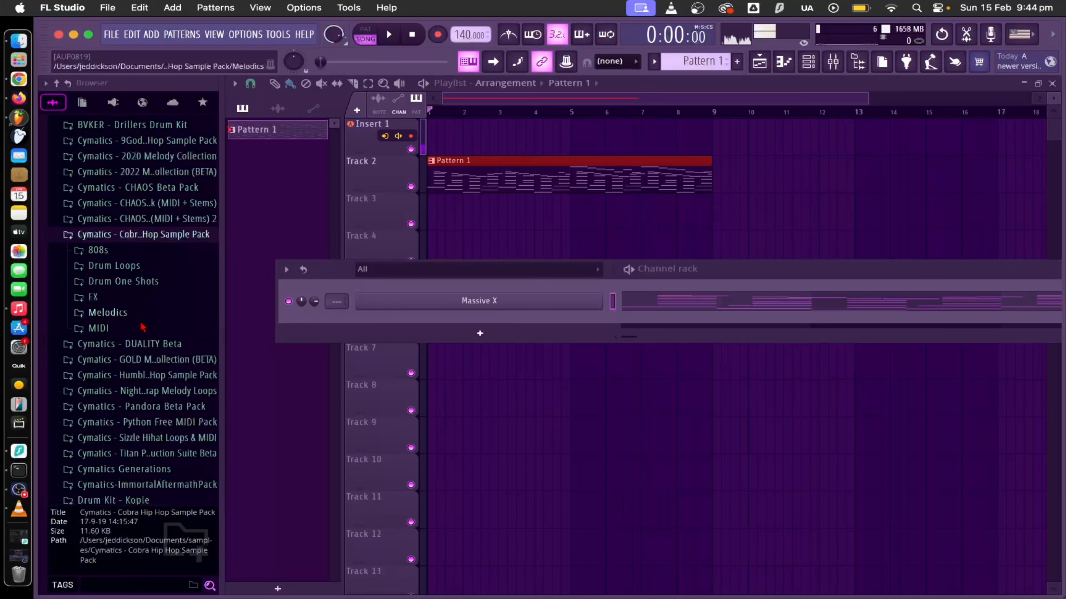
{"action": "left_click", "coordinate": [99, 328]}
{"action": "left_click", "coordinate": [158, 345]}
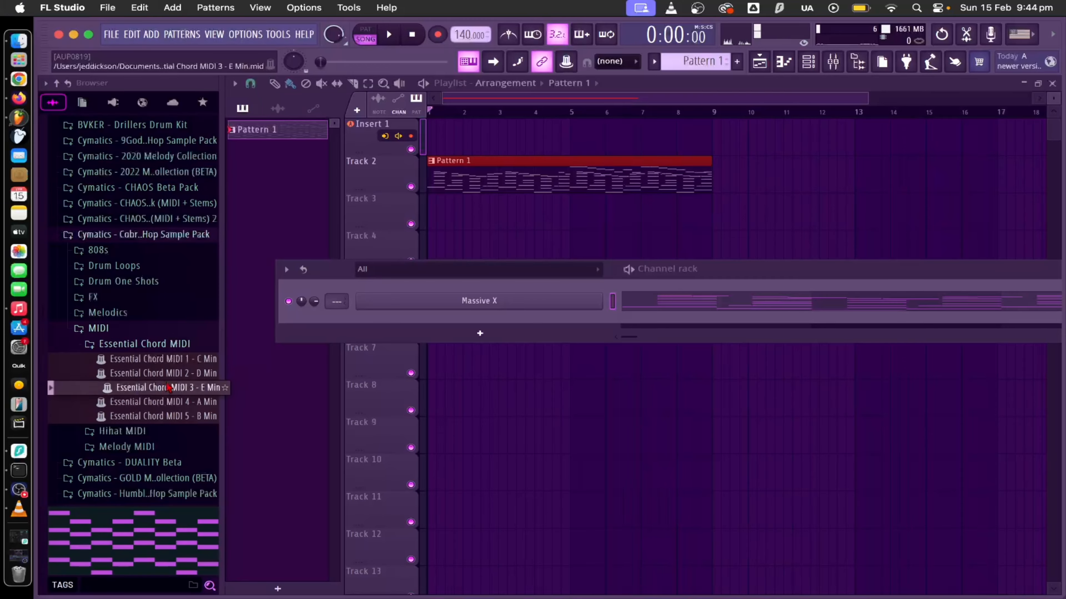
{"action": "scroll", "coordinate": [158, 361], "scroll_direction": "down", "scroll_amount": 3}
{"action": "left_click", "coordinate": [159, 382]}
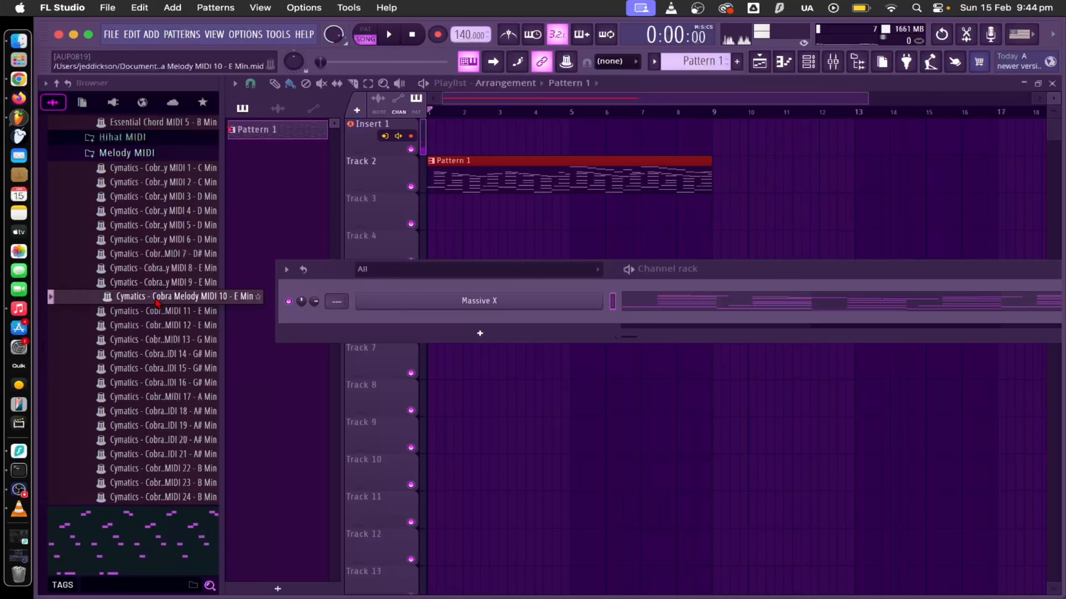
{"action": "left_click_drag", "start_coordinate": [160, 369], "coordinate": [430, 301]}
{"action": "key", "text": "space"}
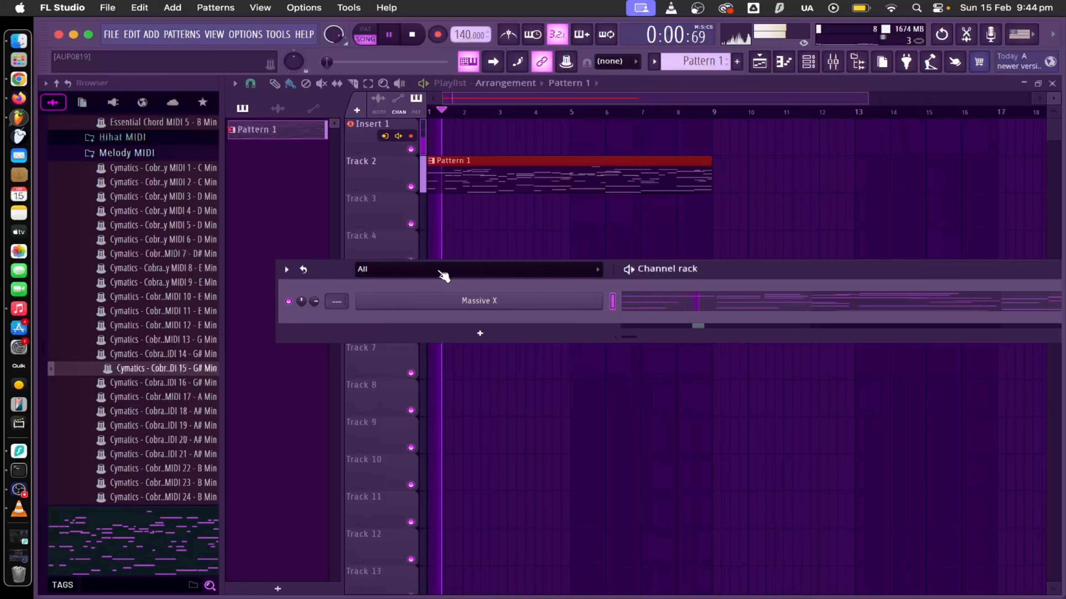
- Replace the Massive X notes with another MIDI file from the sample folders and hide the channel rack
{"action": "left_click_drag", "start_coordinate": [176, 313], "coordinate": [476, 317]}
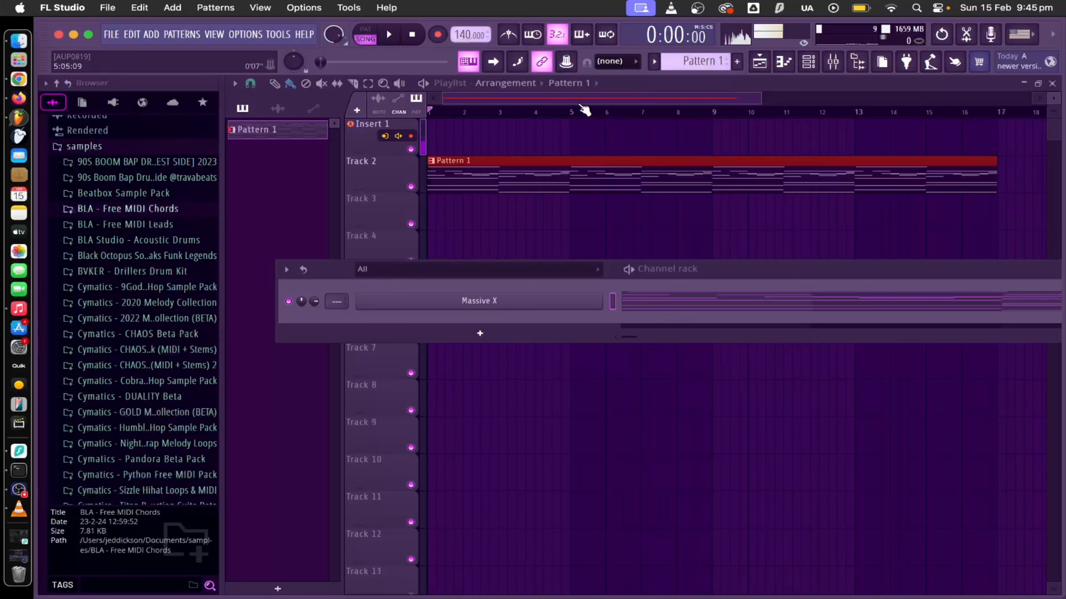
{"action": "key", "text": "F6"}
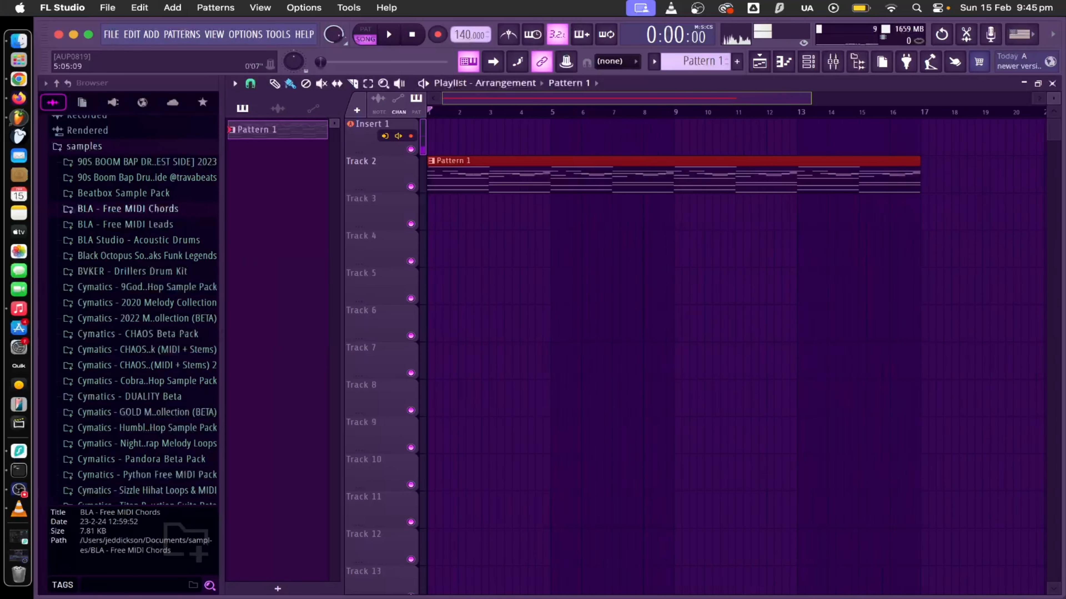
- Look through the Cymatics 9God Hip Hop, CHAOS Beta Pack and CHAOS Beta Pack (MIDI + Stems) folders for melodic material
{"action": "scroll", "coordinate": [565, 100], "scroll_direction": "down", "scroll_amount": 2}
{"action": "left_click", "coordinate": [147, 287]}
{"action": "left_click", "coordinate": [147, 365]}
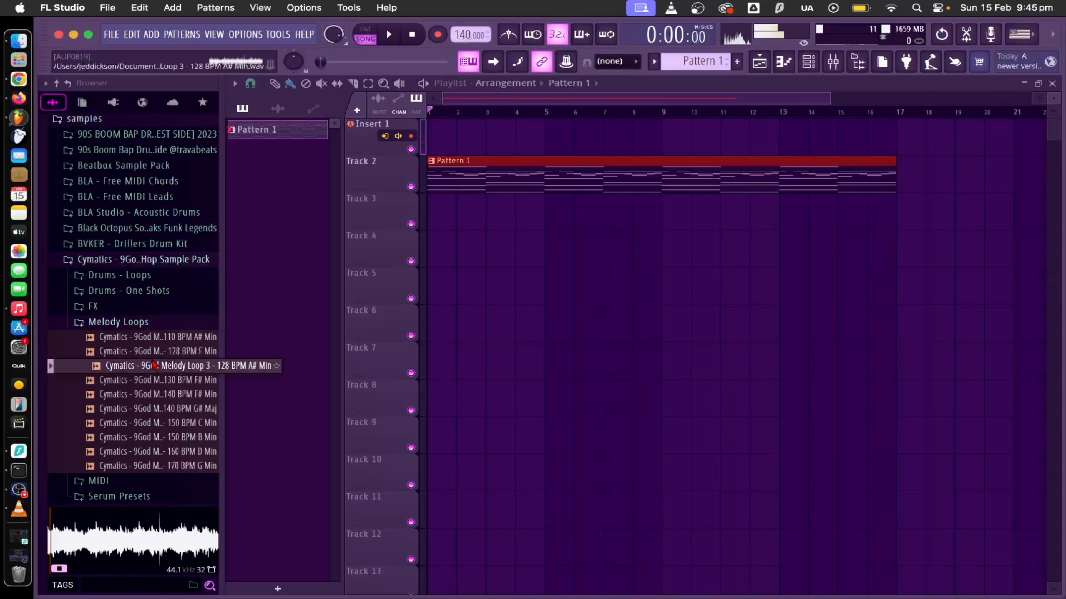
{"action": "left_click", "coordinate": [155, 322]}
{"action": "left_click", "coordinate": [160, 309]}
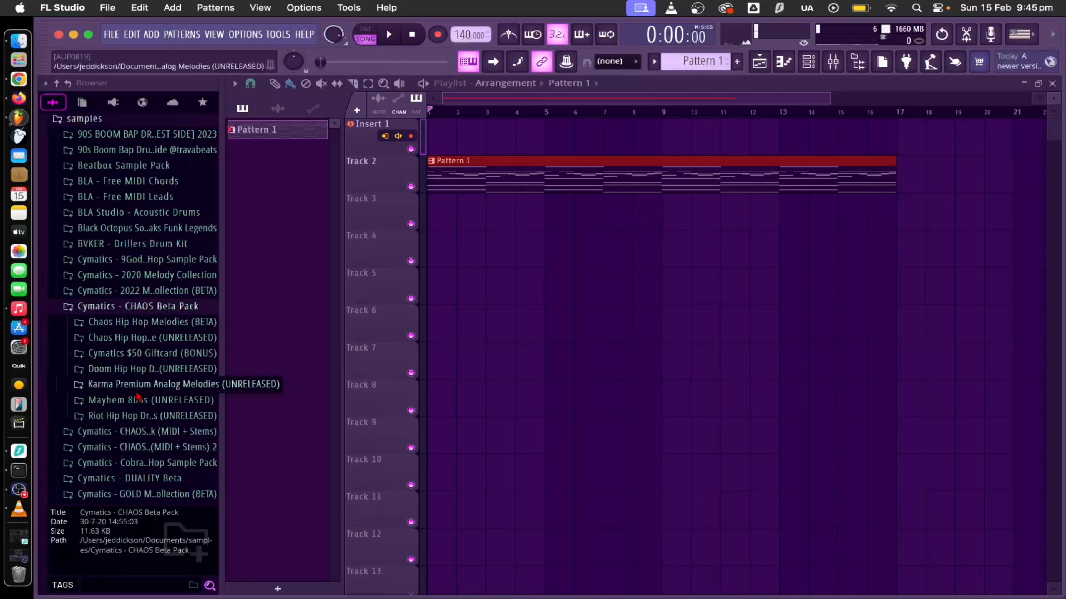
{"action": "left_click", "coordinate": [147, 309]}
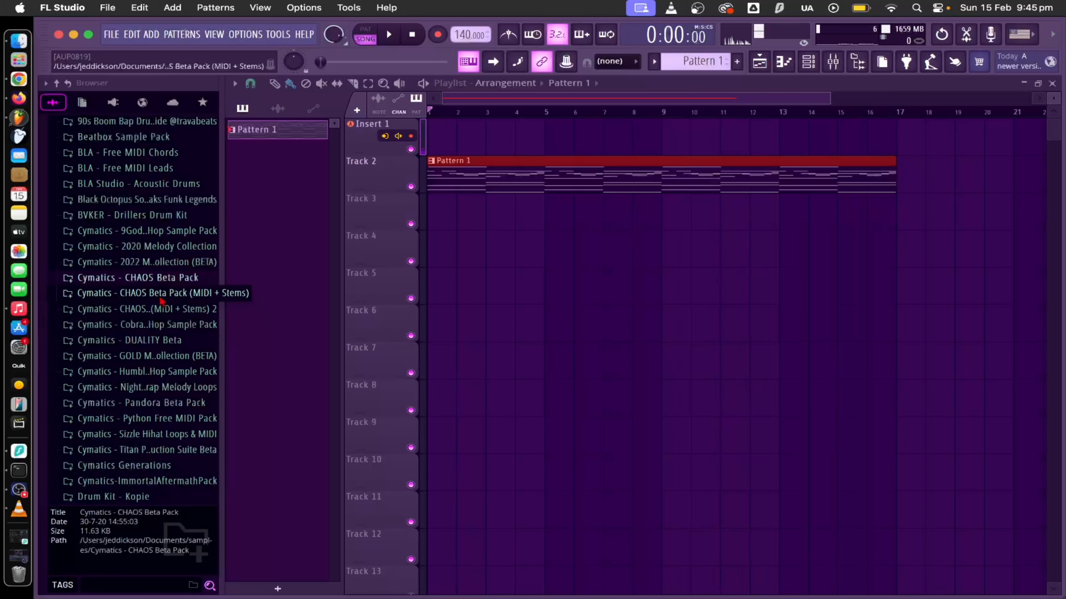
{"action": "left_click", "coordinate": [160, 299]}
{"action": "left_click", "coordinate": [159, 247]}
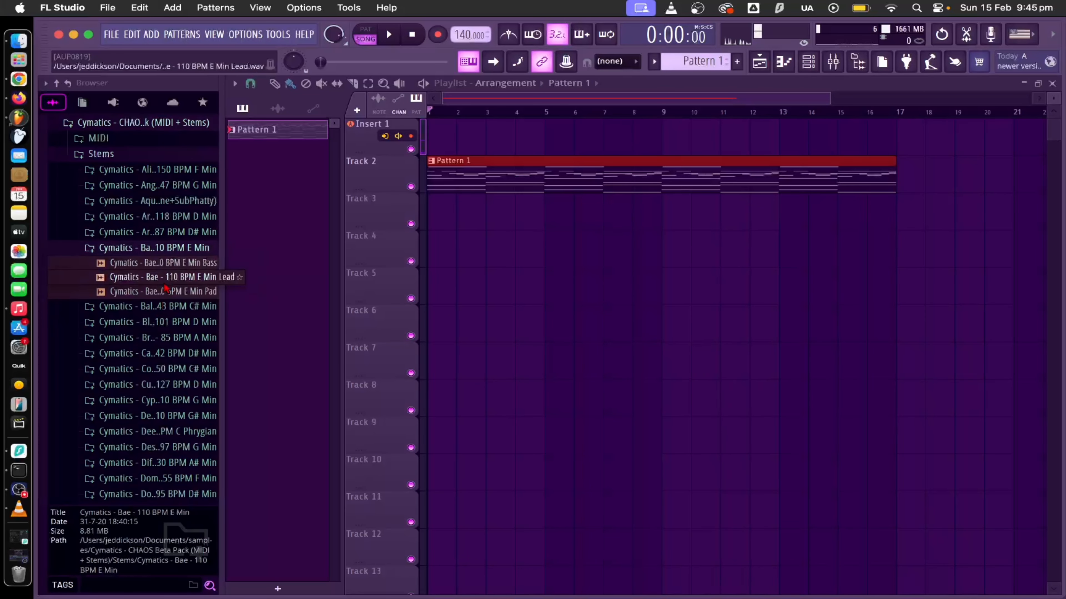
{"action": "left_click", "coordinate": [159, 247]}
{"action": "left_click", "coordinate": [152, 158]}
- Open the 7 - PANTHER - MIDI Collection in Cymatics - DUALITY Beta and preview its MIDI files down to Trouble MIDI - C# Min
{"action": "left_click", "coordinate": [157, 201]}
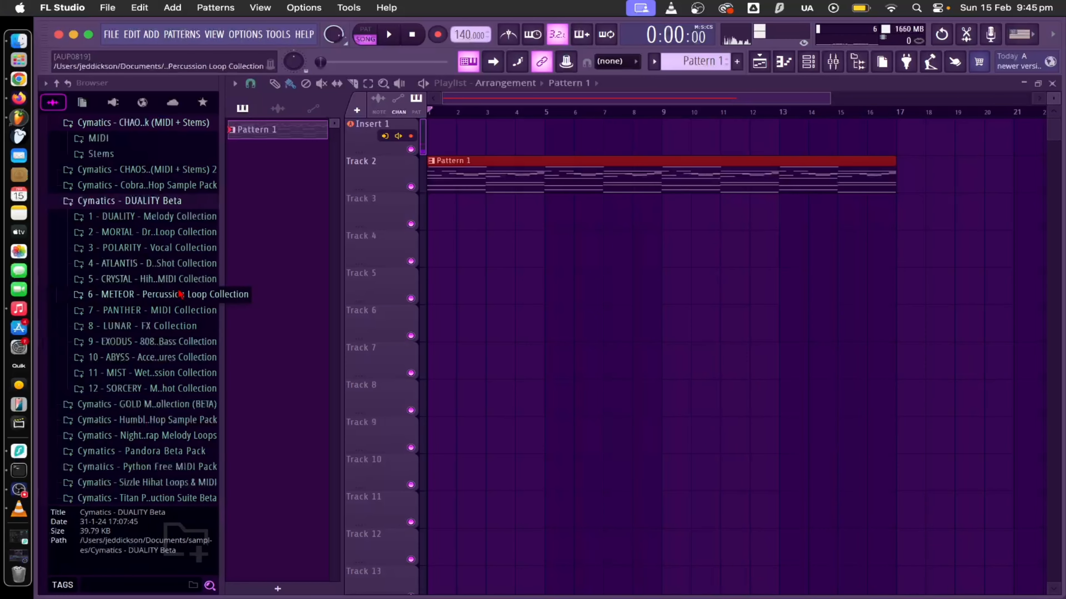
{"action": "left_click", "coordinate": [190, 319]}
{"action": "left_click", "coordinate": [190, 326]}
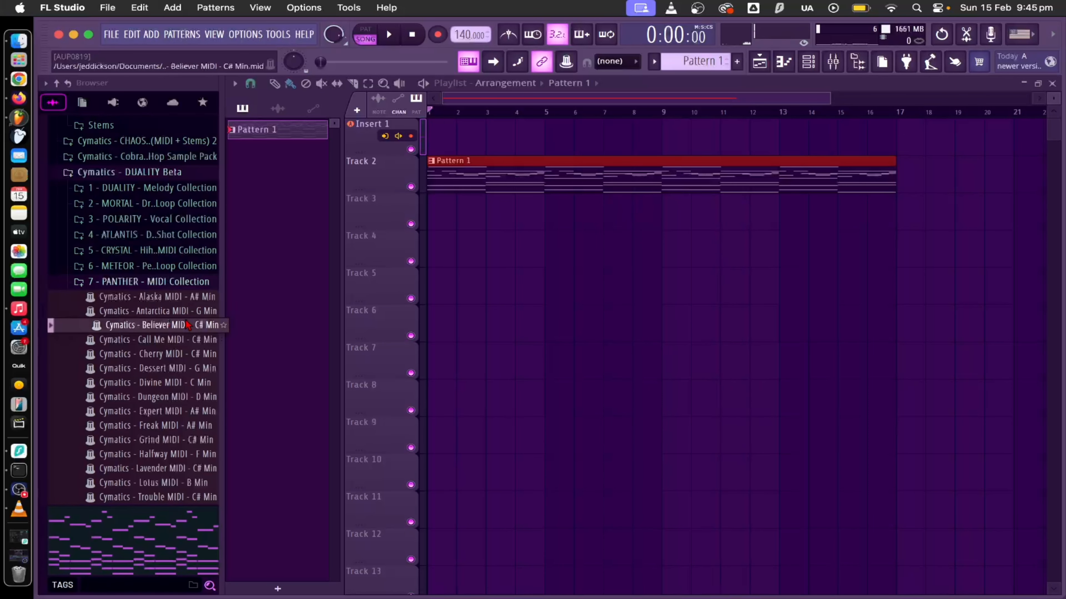
{"action": "key", "text": "Down"}
{"action": "key", "text": "Down"}
{"action": "key", "text": "Down"}
{"action": "key", "text": "Down"}
{"action": "key", "text": "Down"}
{"action": "key", "text": "Down"}
{"action": "key", "text": "Down"}
{"action": "key", "text": "Down"}
{"action": "key", "text": "Down"}
{"action": "key", "text": "Down"}
{"action": "key", "text": "Down"}
{"action": "key", "text": "Down"}
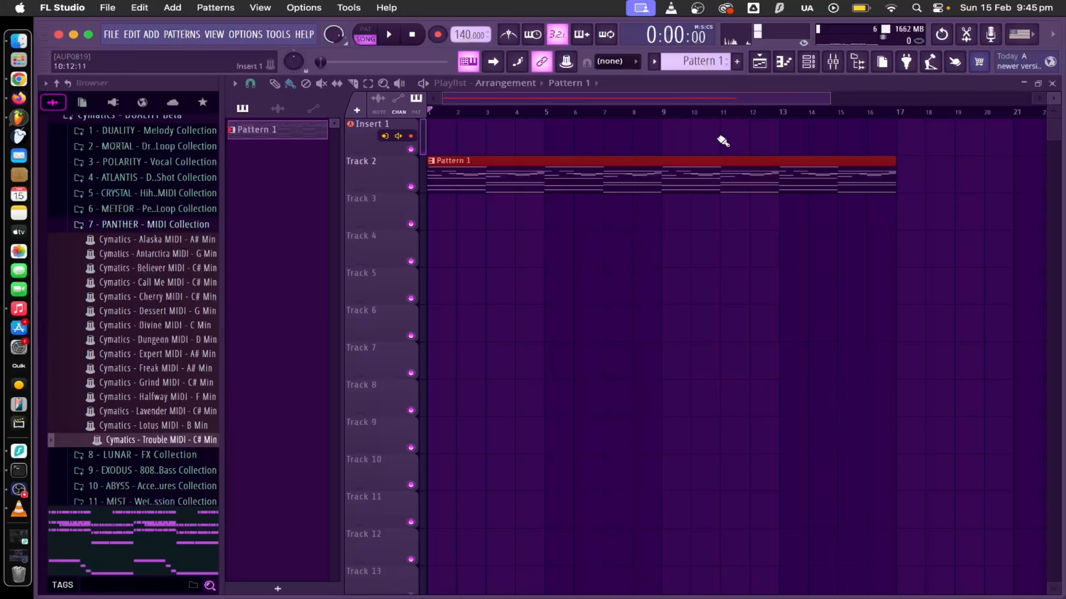
- Show the channel rack, load Trouble MIDI - C# Min onto the Massive X channel and play it
{"action": "left_click", "coordinate": [808, 61]}
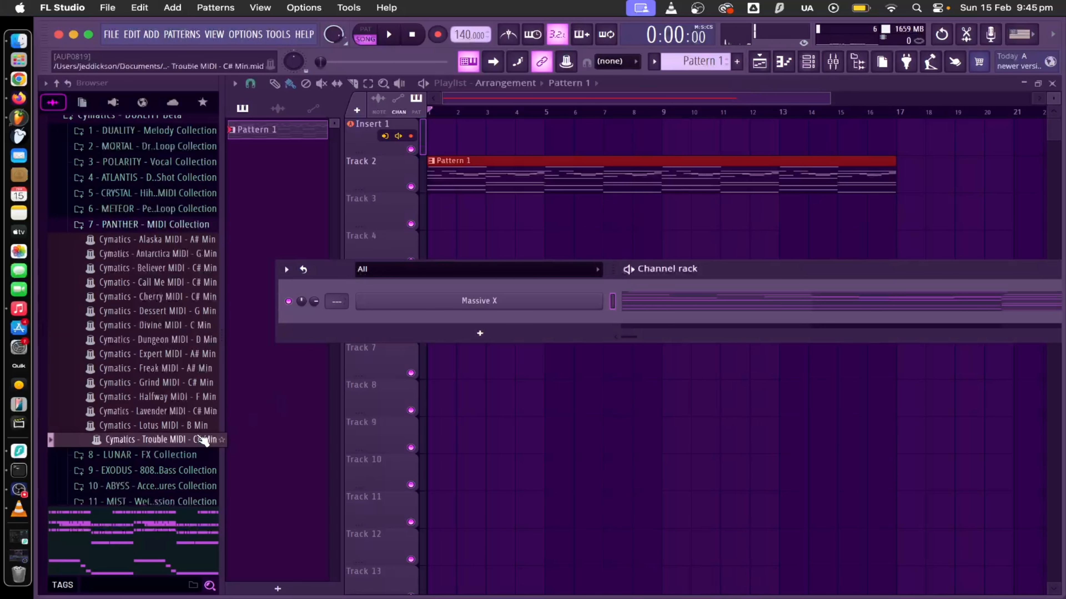
{"action": "left_click_drag", "start_coordinate": [205, 440], "coordinate": [481, 310]}
{"action": "key", "text": "space"}
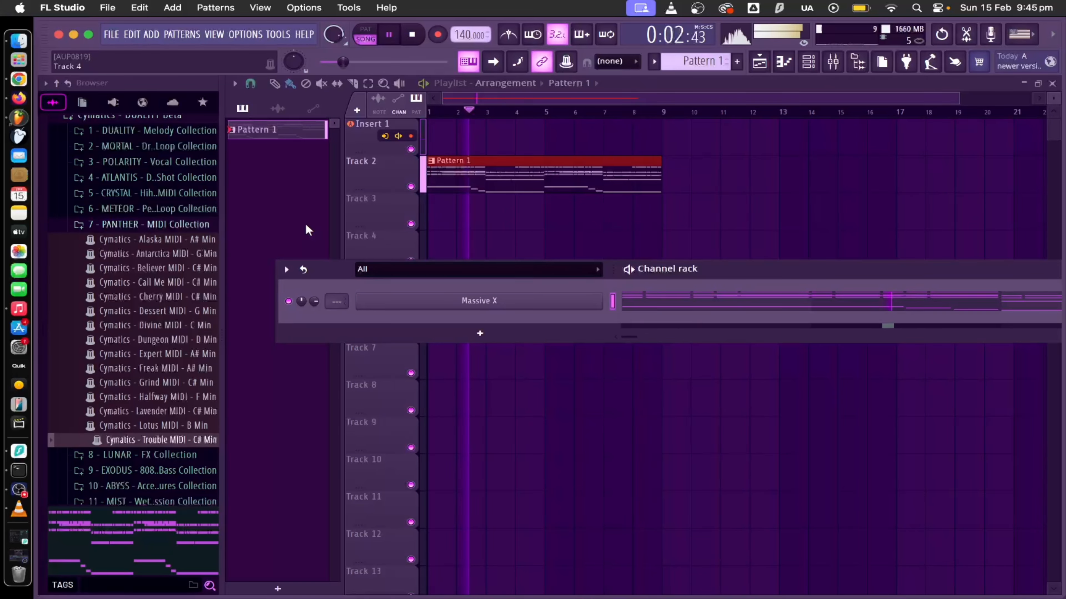
{"action": "key", "text": "space"}
- Load Divine MIDI - C Min onto Massive X, switch its sound to the Bowed Strings preset Bow Squad and play the pattern
{"action": "left_click", "coordinate": [181, 326]}
{"action": "left_click", "coordinate": [444, 301]}
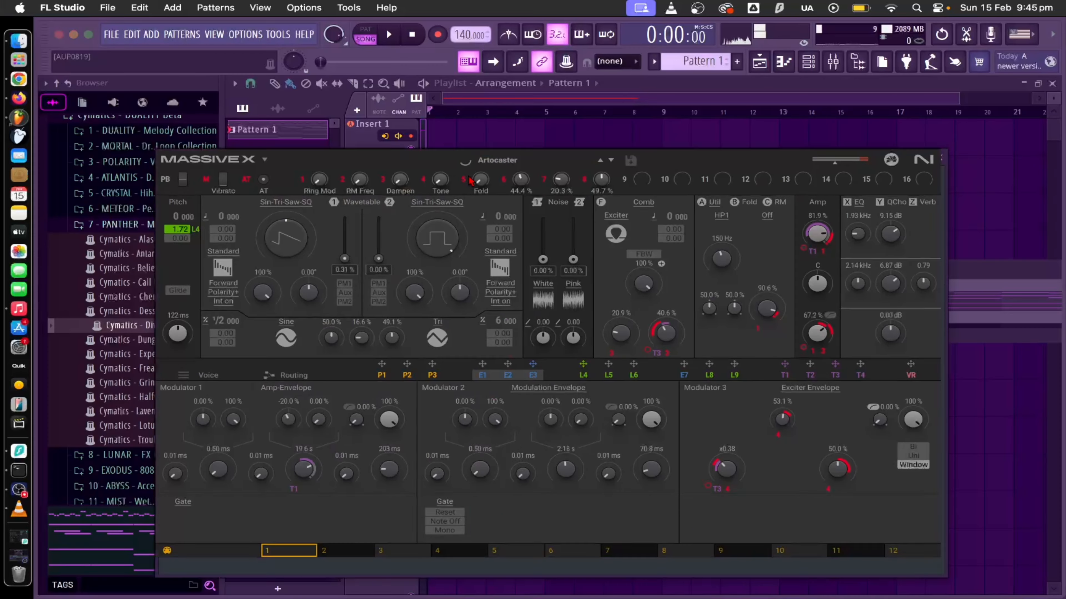
{"action": "left_click", "coordinate": [534, 180]}
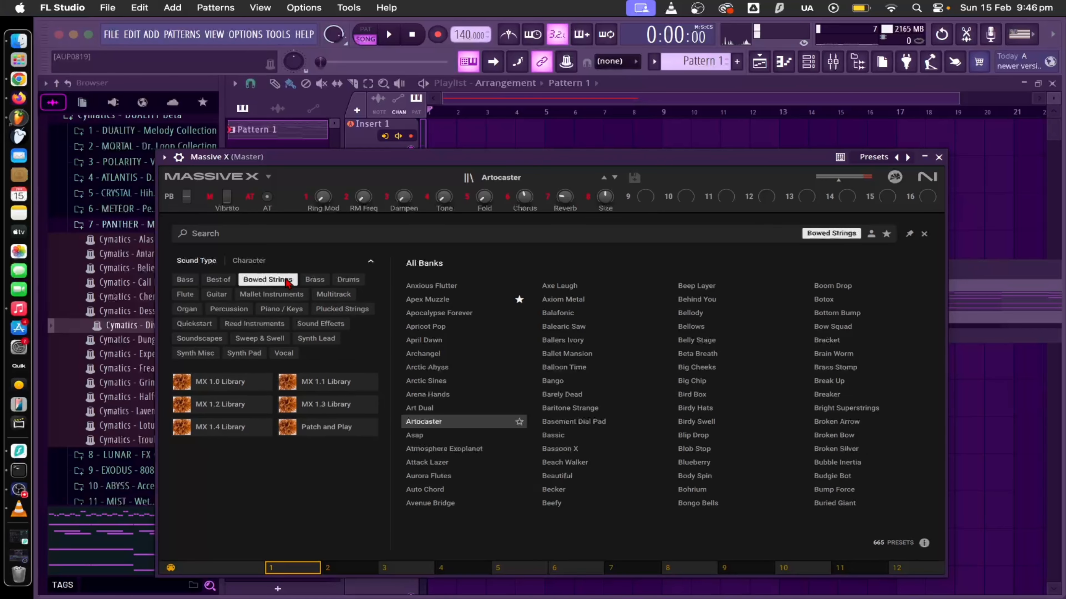
{"action": "double_click", "coordinate": [474, 287]}
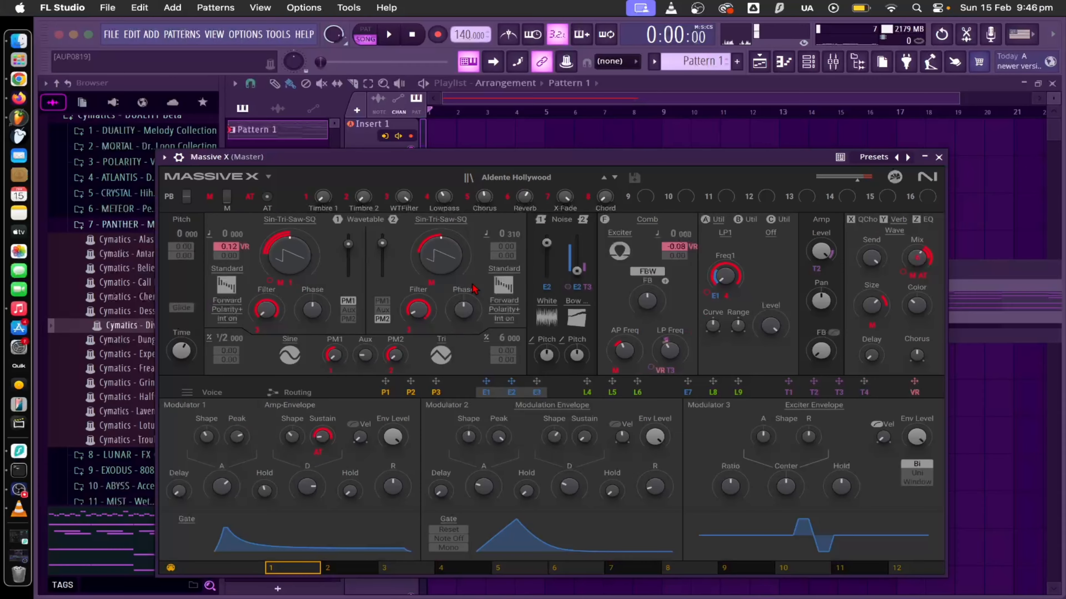
{"action": "left_click", "coordinate": [620, 179]}
{"action": "key", "text": "space"}
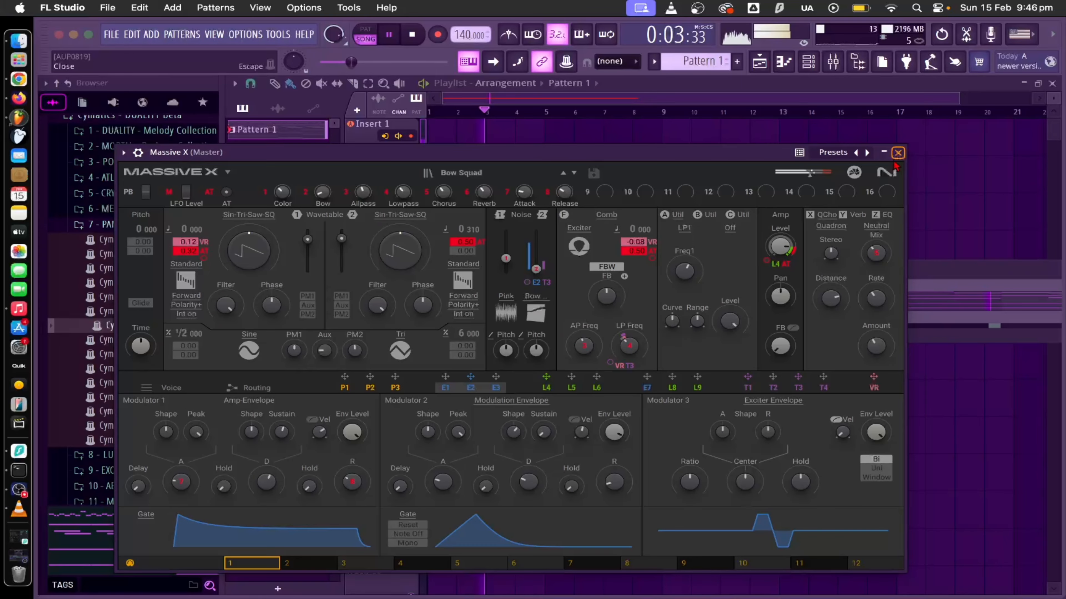
{"action": "left_click", "coordinate": [897, 154]}
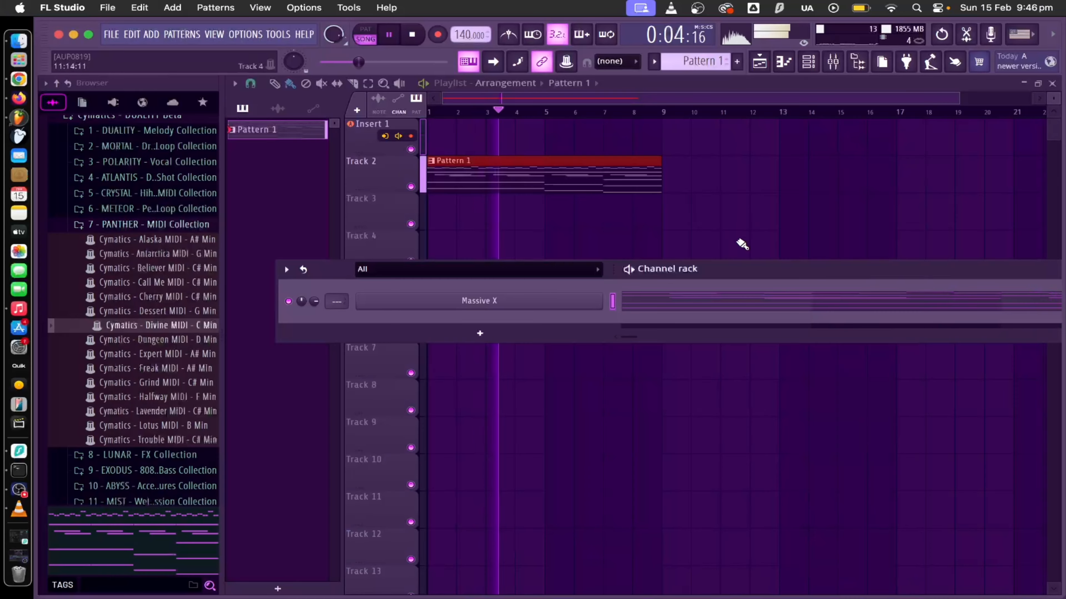
- Collapse the PANTHER and DUALITY Beta folders and add Serato Sample as a new channel from the plugin picker
{"action": "left_click", "coordinate": [183, 229]}
{"action": "scroll", "coordinate": [174, 235], "scroll_direction": "up", "scroll_amount": 3}
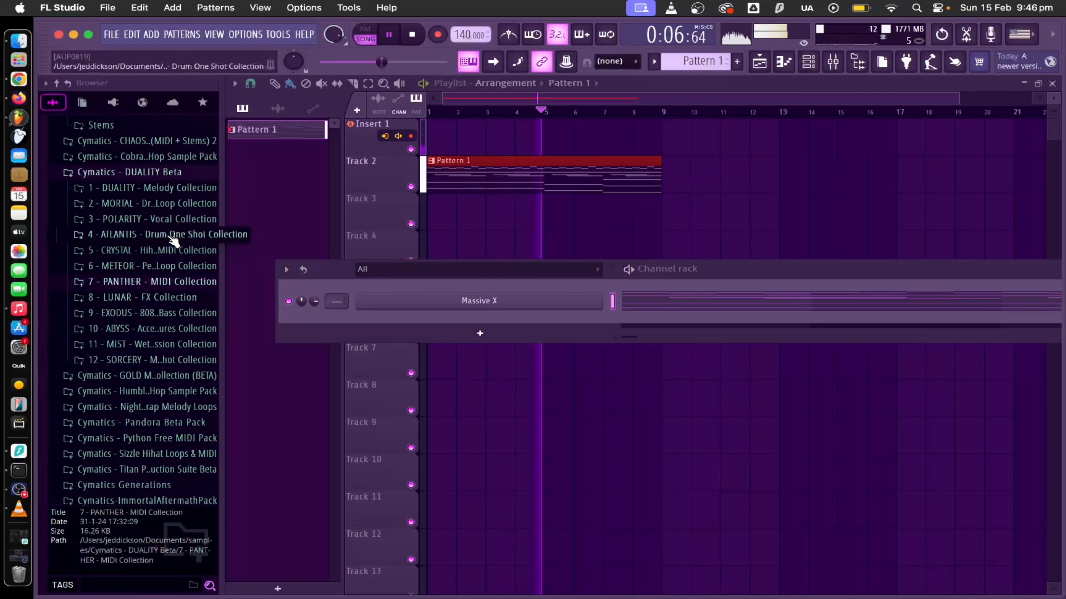
{"action": "left_click", "coordinate": [177, 299]}
{"action": "left_click", "coordinate": [177, 313]}
{"action": "left_click", "coordinate": [907, 61]}
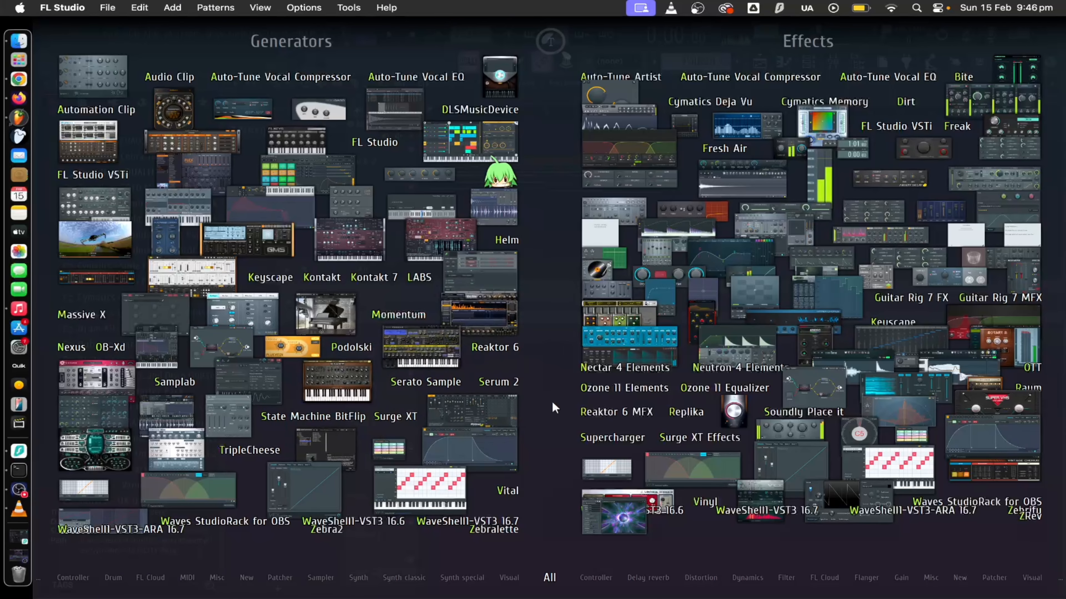
{"action": "left_click_drag", "start_coordinate": [420, 387], "coordinate": [500, 317]}
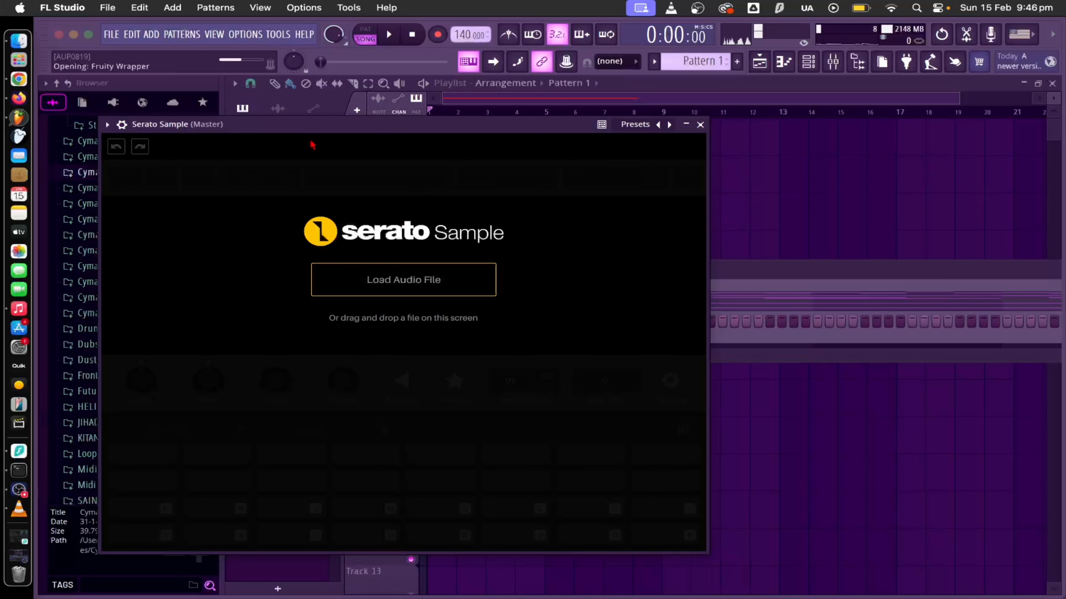
- Switch to Chrome and open the YouTube home page in a new tab
{"action": "left_click", "coordinate": [18, 79]}
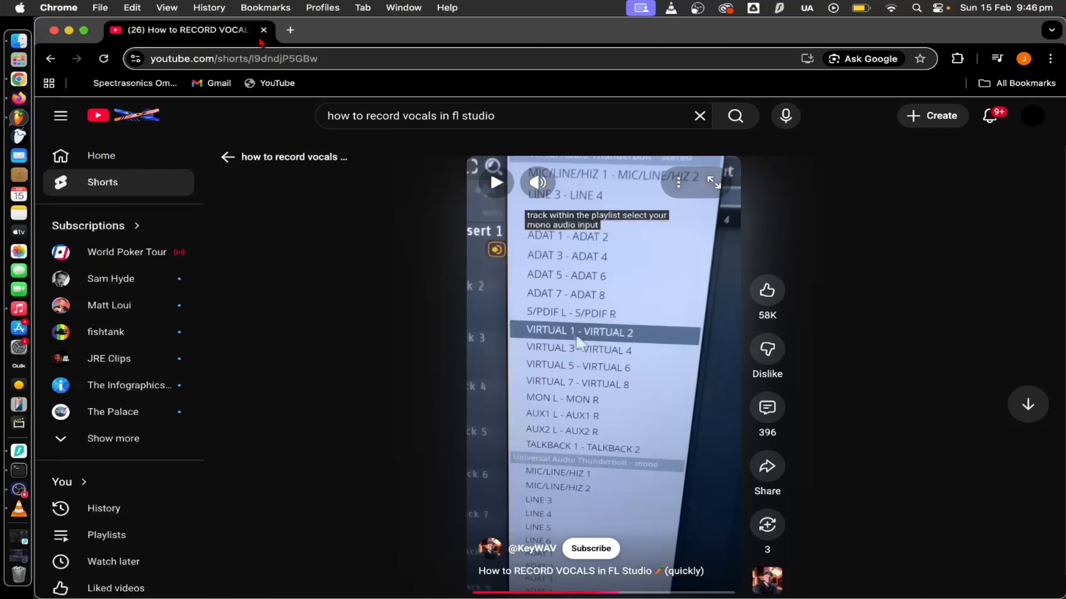
{"action": "left_click", "coordinate": [290, 30]}
{"action": "left_click", "coordinate": [409, 288]}
{"action": "left_click", "coordinate": [180, 352]}
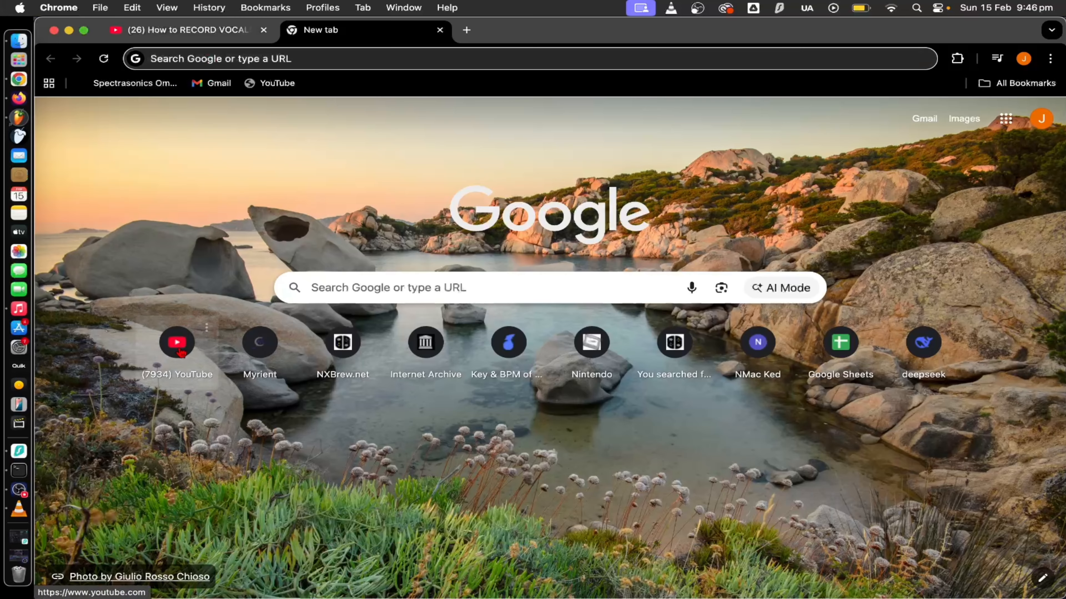
{"action": "left_click", "coordinate": [181, 352]}
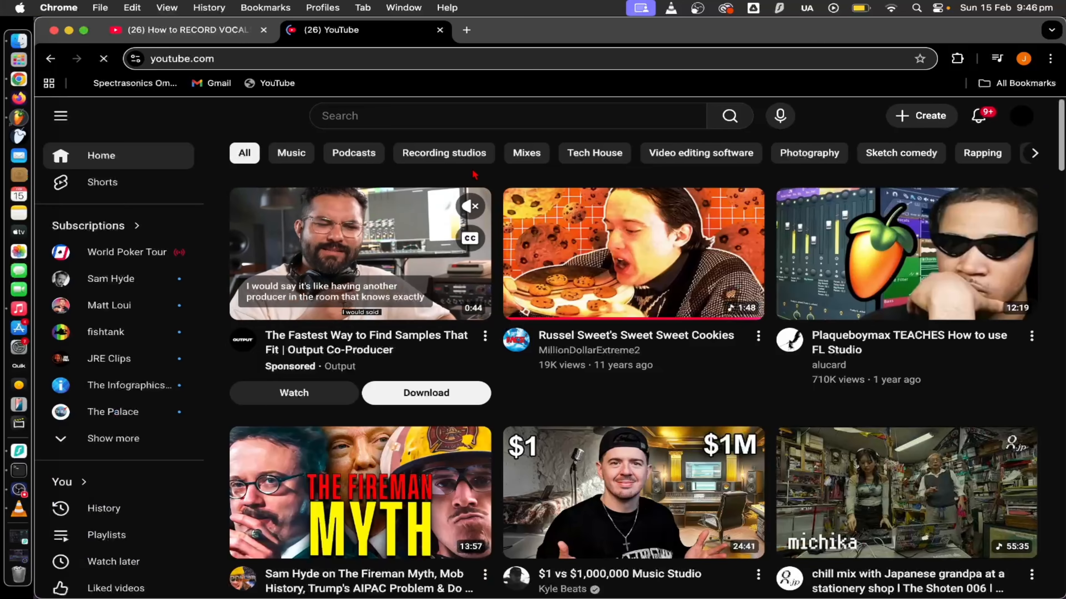
- Search YouTube for "church preach sample"
{"action": "left_click", "coordinate": [394, 117]}
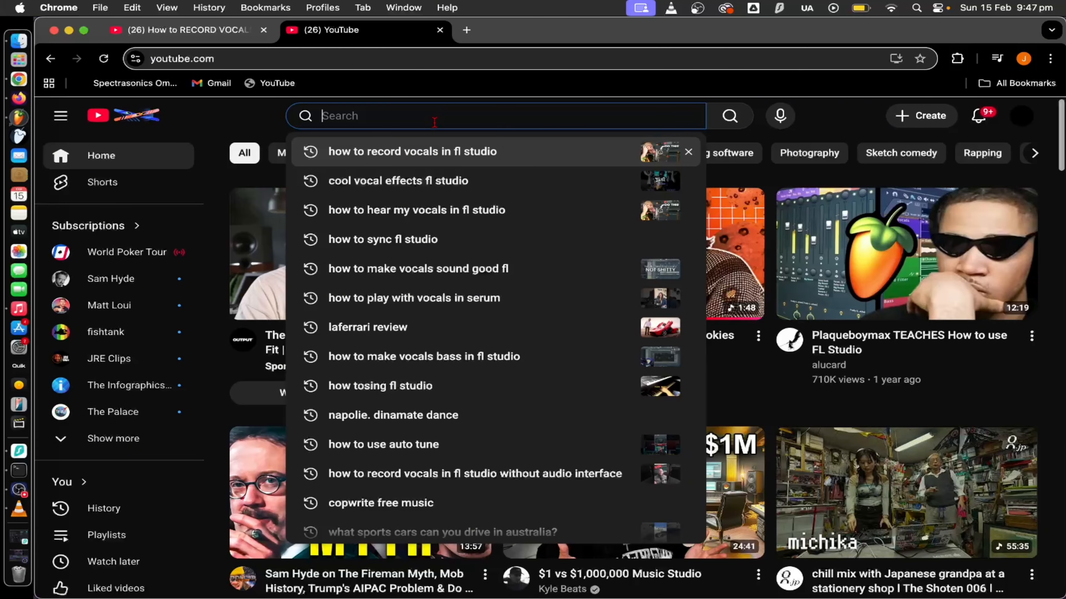
{"action": "type", "text": "chu"}
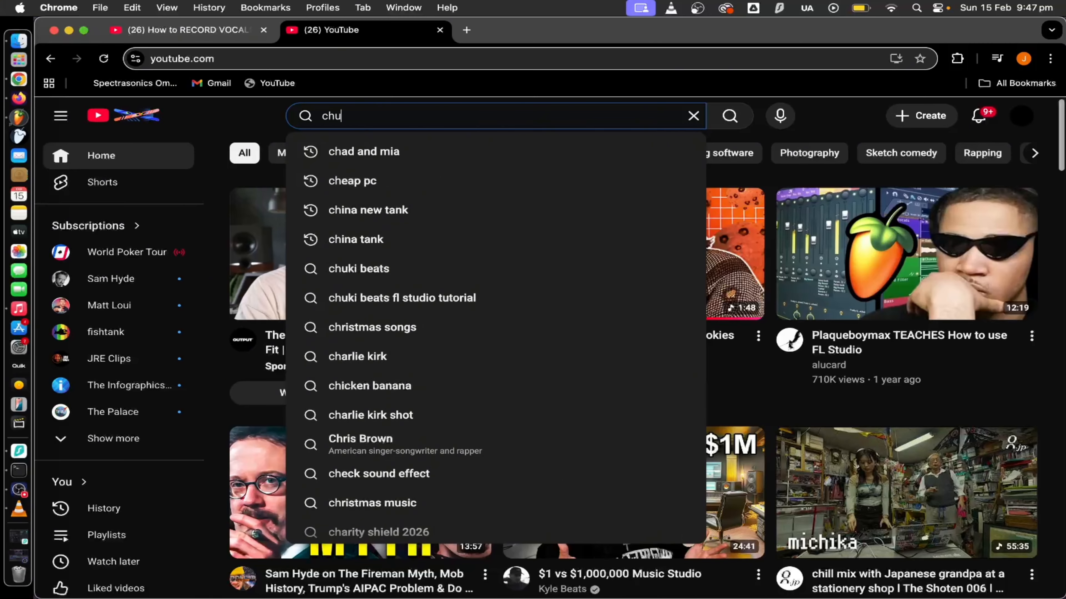
{"action": "type", "text": "rch preach sam"}
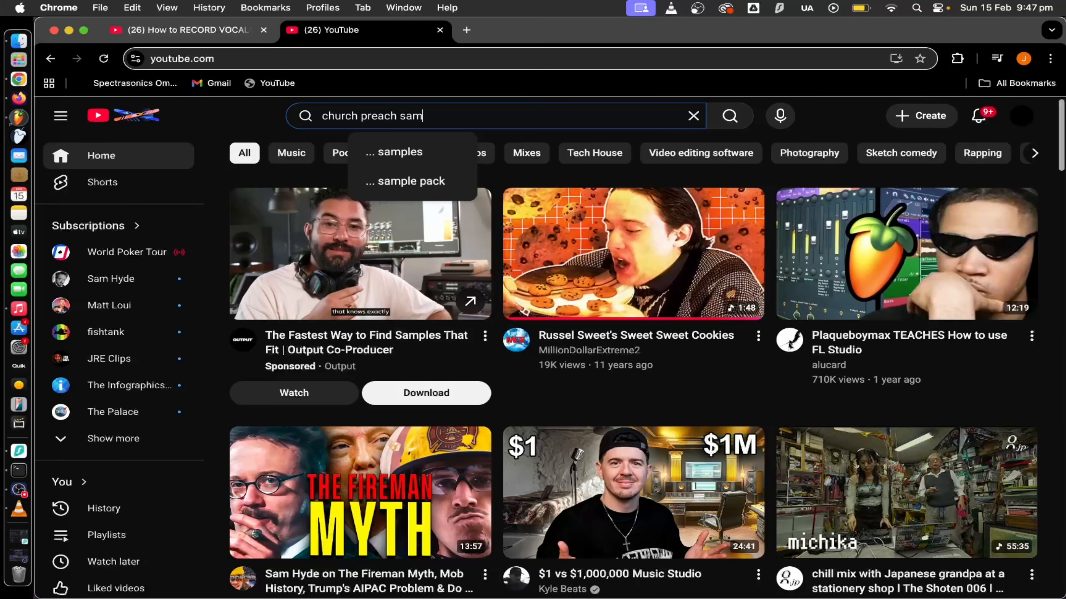
{"action": "type", "text": "ple"}
{"action": "key", "text": "Return"}
- Play the Short "What's Wrong With Just Being A Preacher?" and return to the search results
{"action": "scroll", "coordinate": [605, 281], "scroll_direction": "down", "scroll_amount": 3}
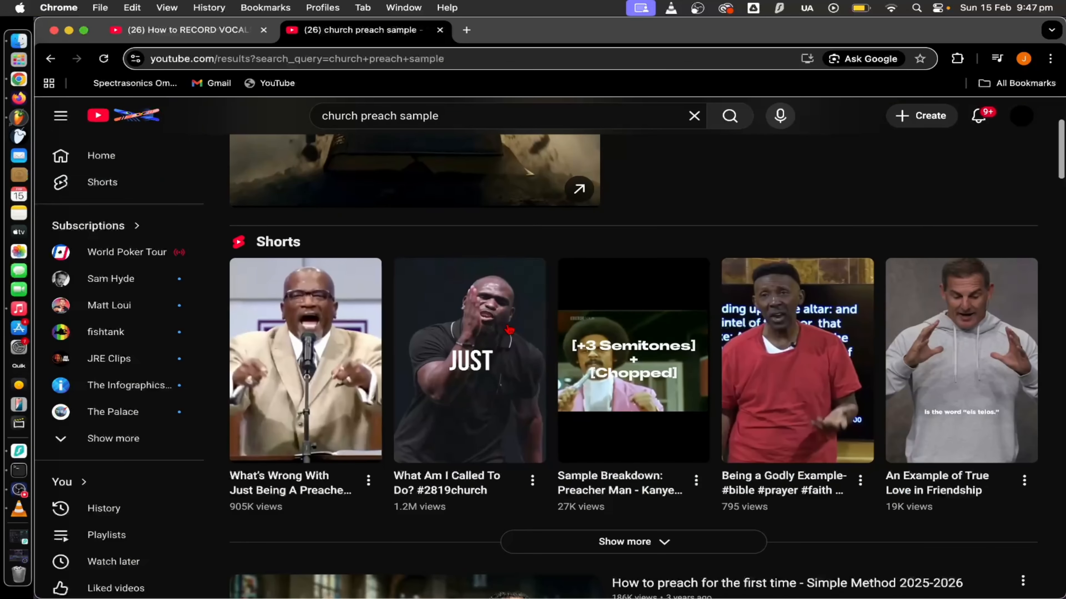
{"action": "scroll", "coordinate": [477, 334], "scroll_direction": "down", "scroll_amount": 2}
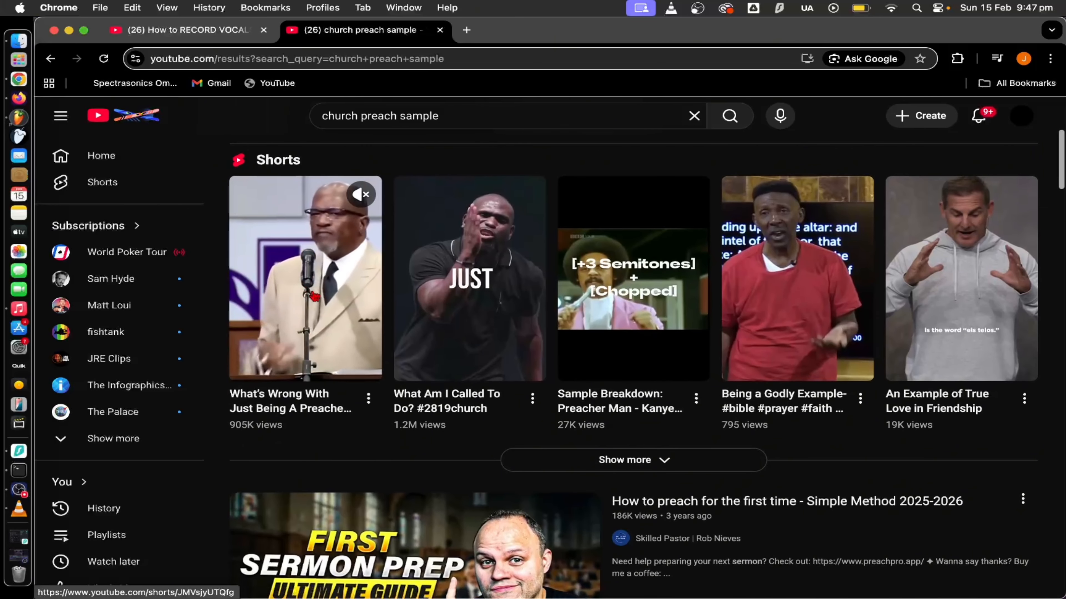
{"action": "left_click", "coordinate": [312, 285]}
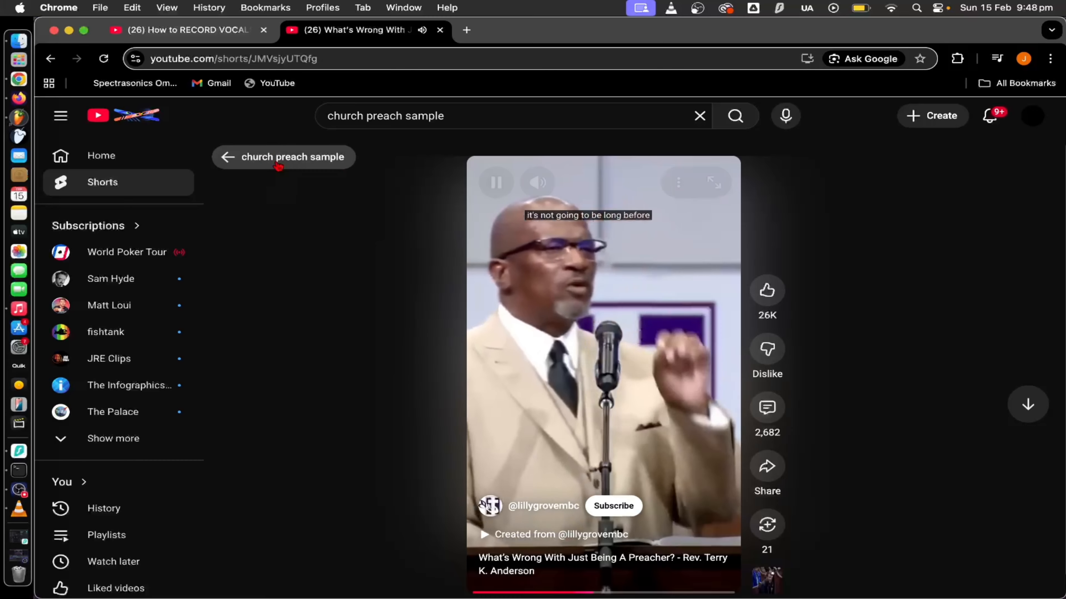
{"action": "left_click", "coordinate": [267, 158]}
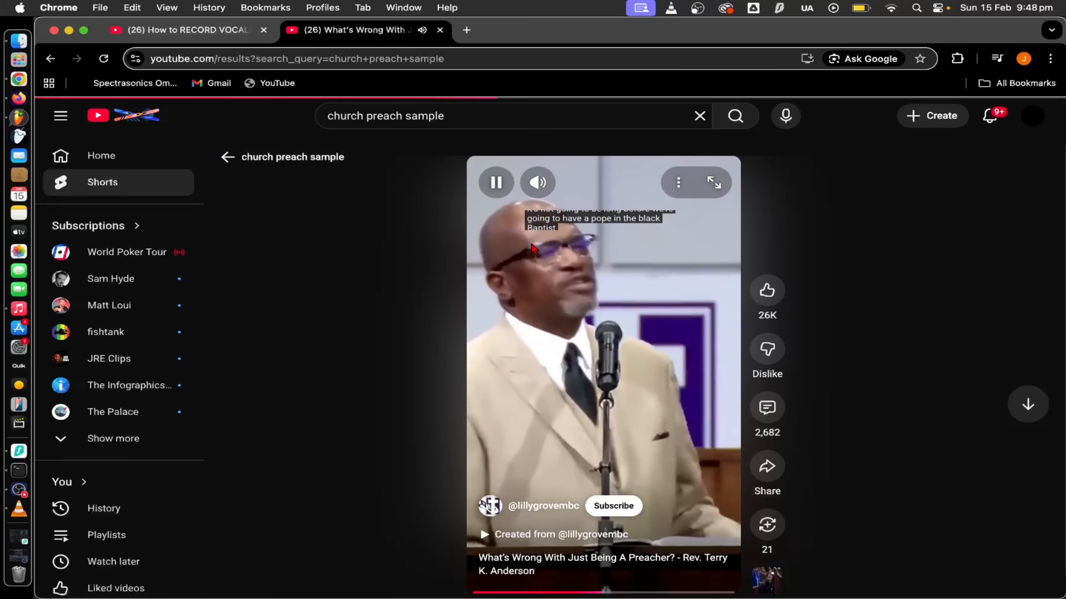
- Play the Short "You will never forget this illustration" briefly and go back to the results
{"action": "scroll", "coordinate": [882, 299], "scroll_direction": "up", "scroll_amount": 4}
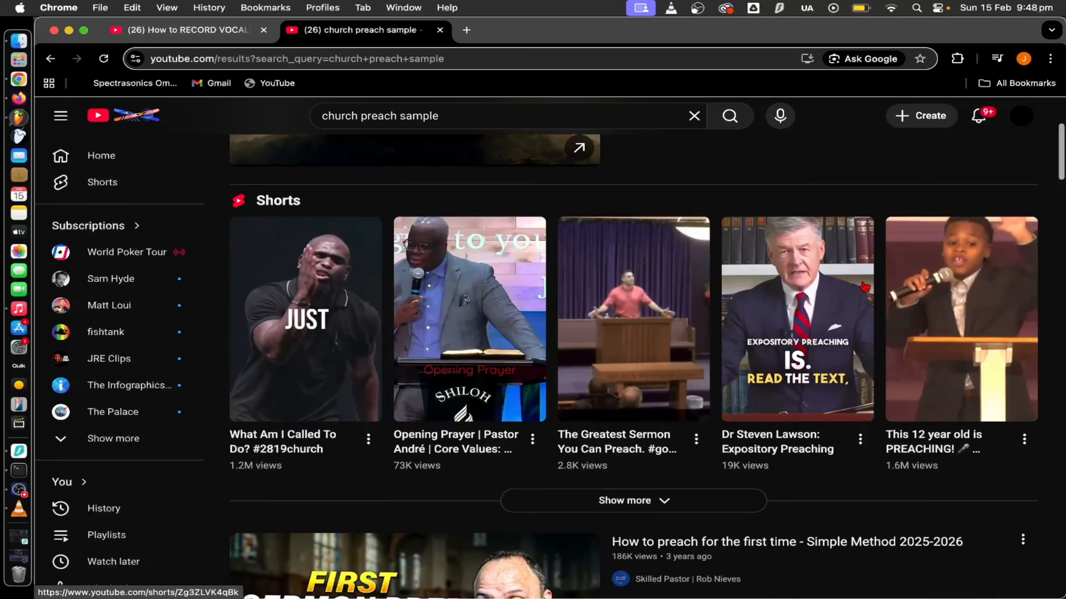
{"action": "left_click", "coordinate": [501, 280]}
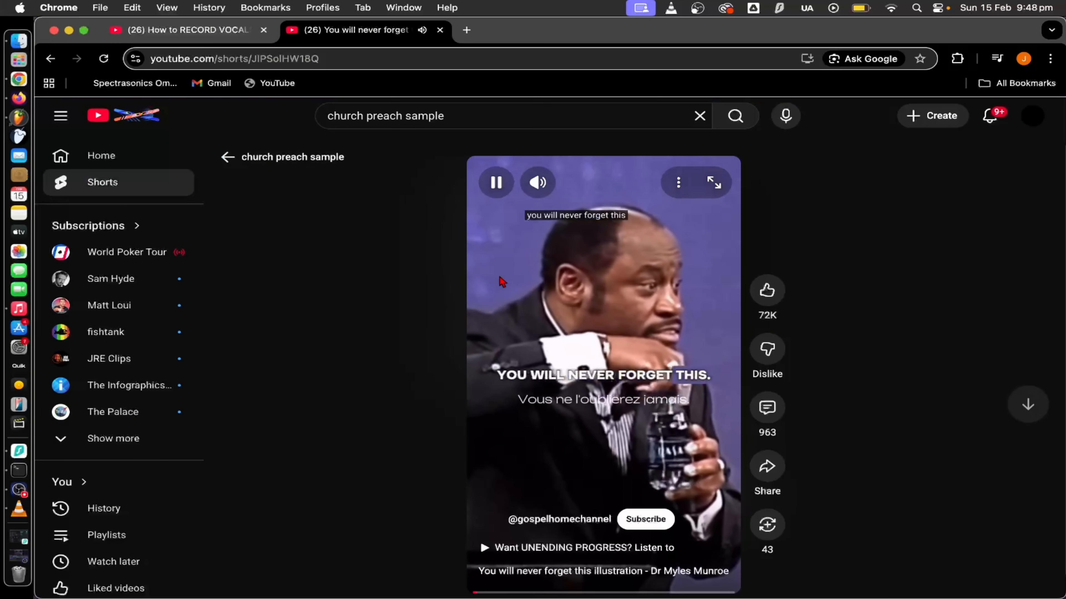
{"action": "left_click", "coordinate": [51, 60]}
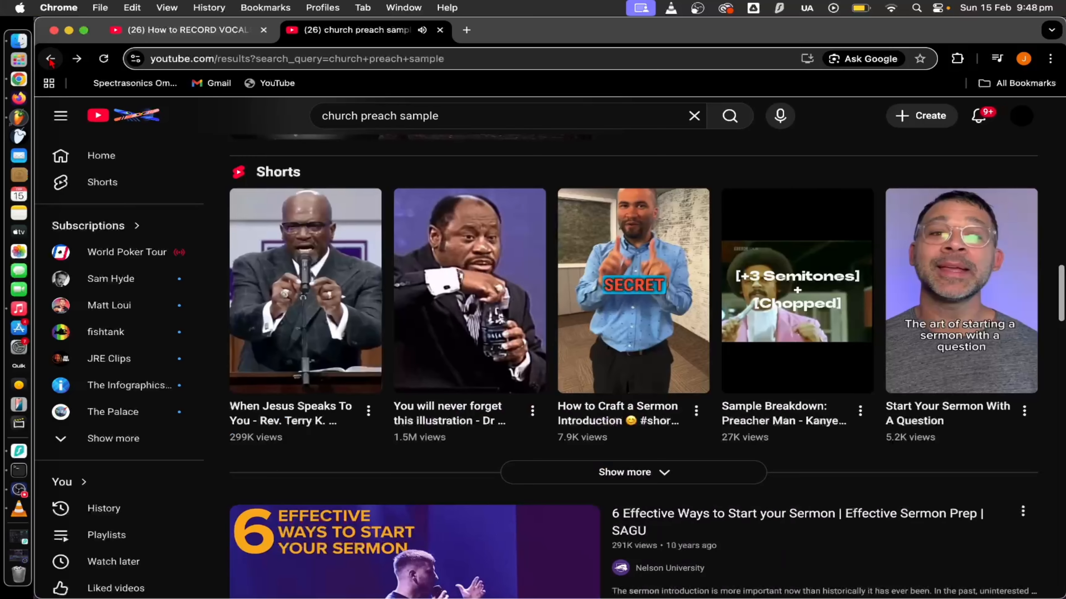
- Play "Billy Graham - Who is Jesus? - Chicago 1971" from about 3:30, pause it and return to the search results
{"action": "scroll", "coordinate": [690, 242], "scroll_direction": "down", "scroll_amount": 15}
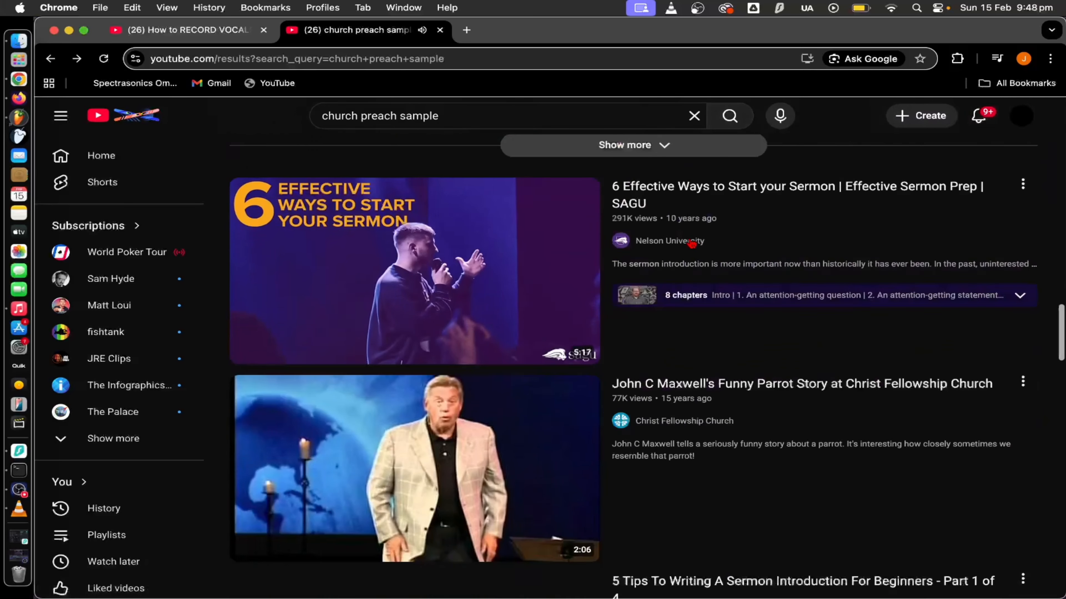
{"action": "scroll", "coordinate": [690, 242], "scroll_direction": "down", "scroll_amount": 10}
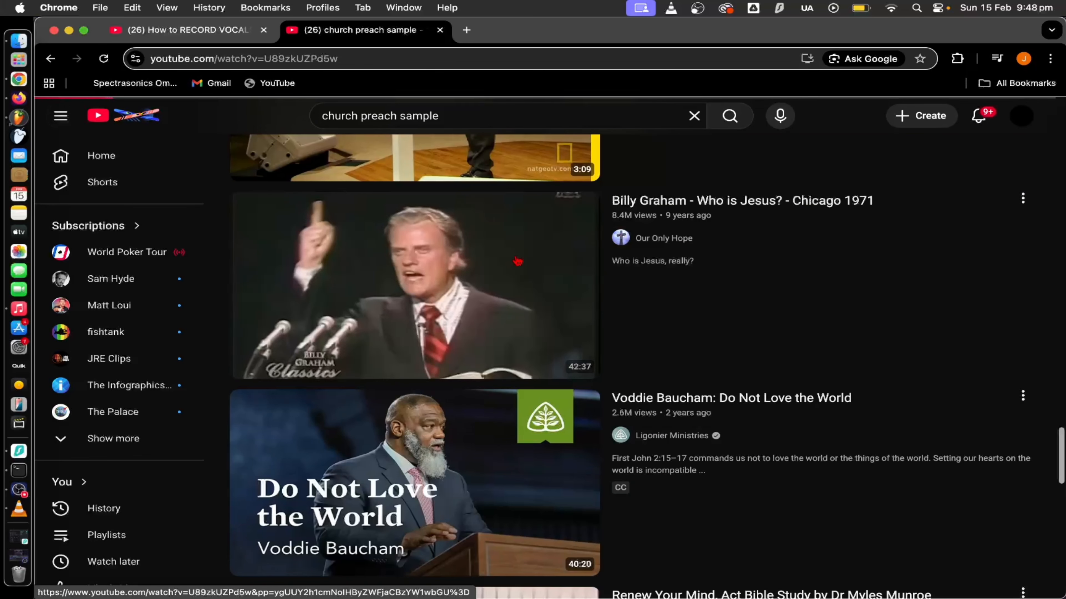
{"action": "left_click", "coordinate": [518, 261]}
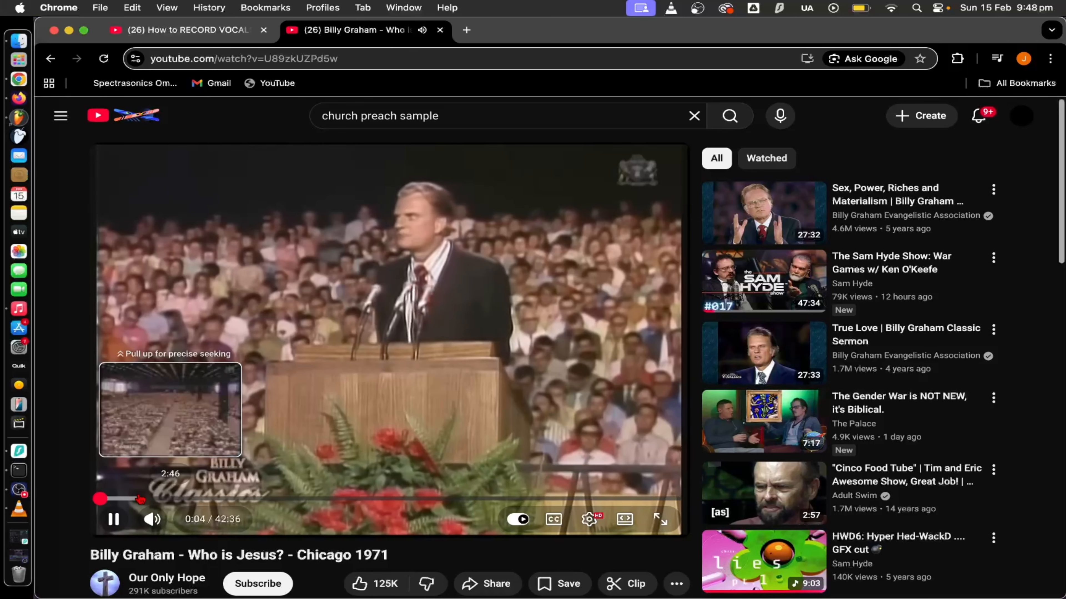
{"action": "left_click", "coordinate": [148, 499]}
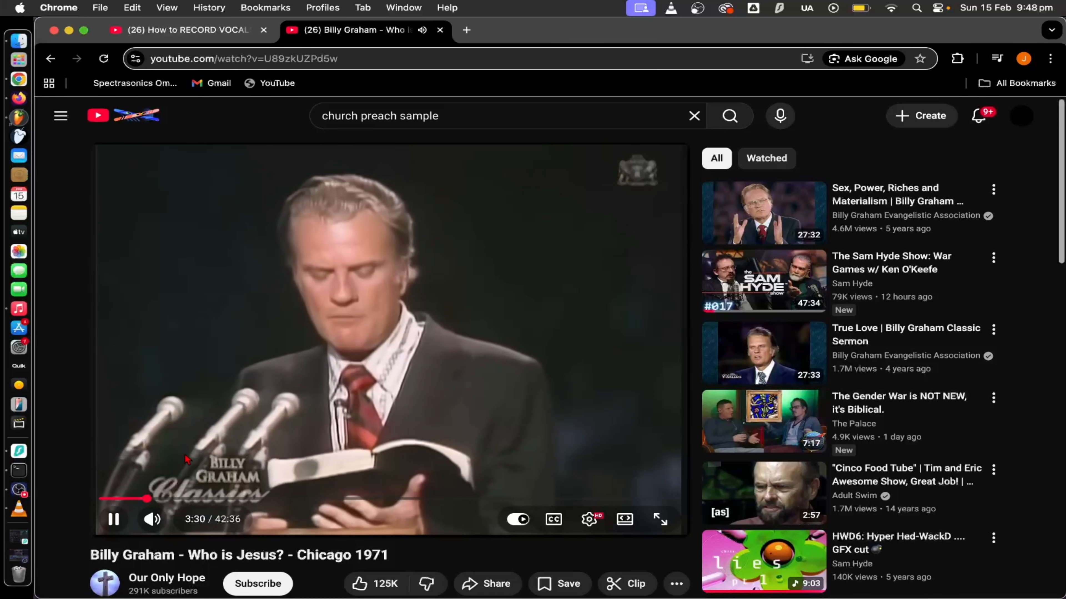
{"action": "left_click", "coordinate": [191, 472]}
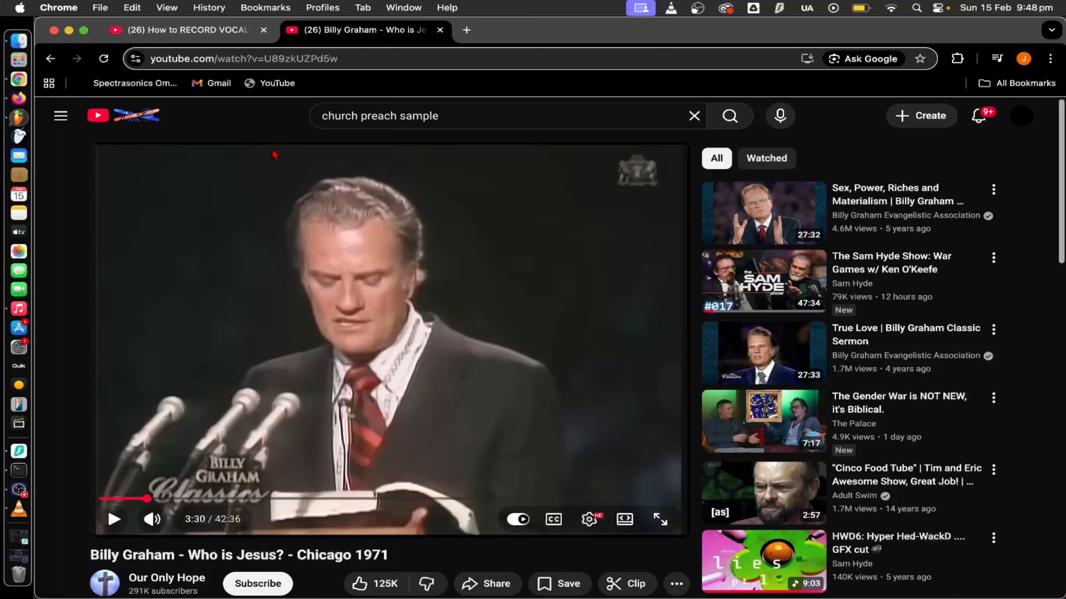
{"action": "left_click", "coordinate": [51, 62]}
- Browse the remaining "church preach sample" search results for a suitable preaching recording
{"action": "scroll", "coordinate": [433, 243], "scroll_direction": "down", "scroll_amount": 10}
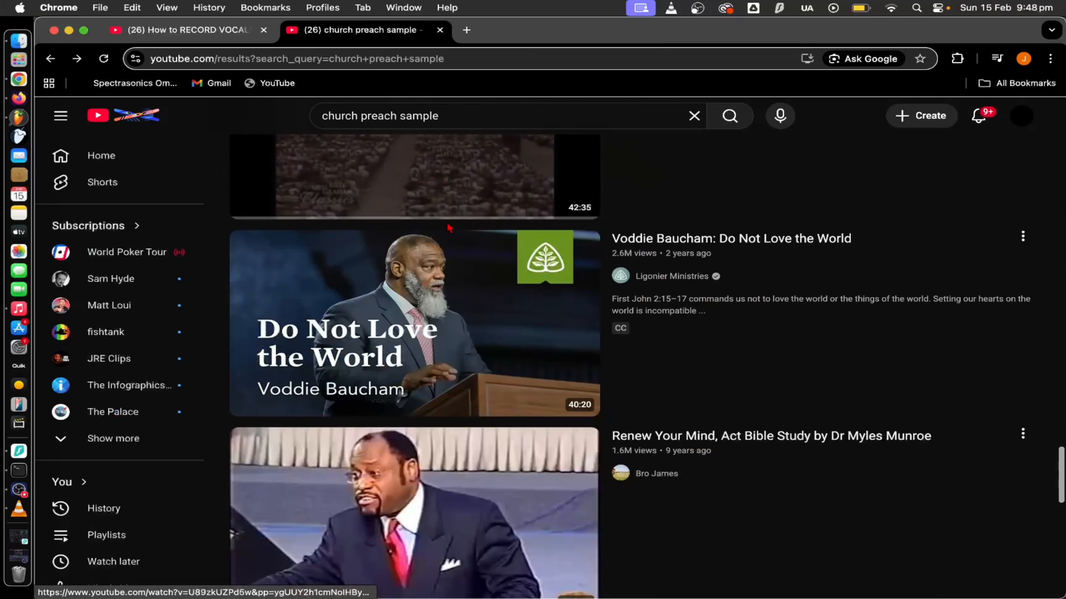
{"action": "scroll", "coordinate": [433, 242], "scroll_direction": "down", "scroll_amount": 6}
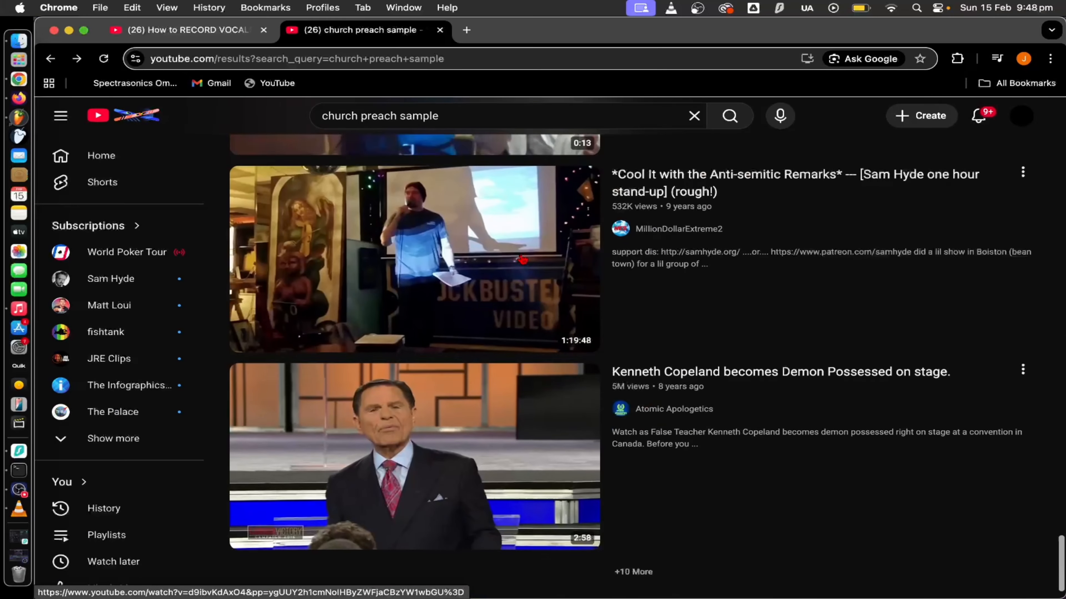
{"action": "scroll", "coordinate": [587, 332], "scroll_direction": "down", "scroll_amount": 8}
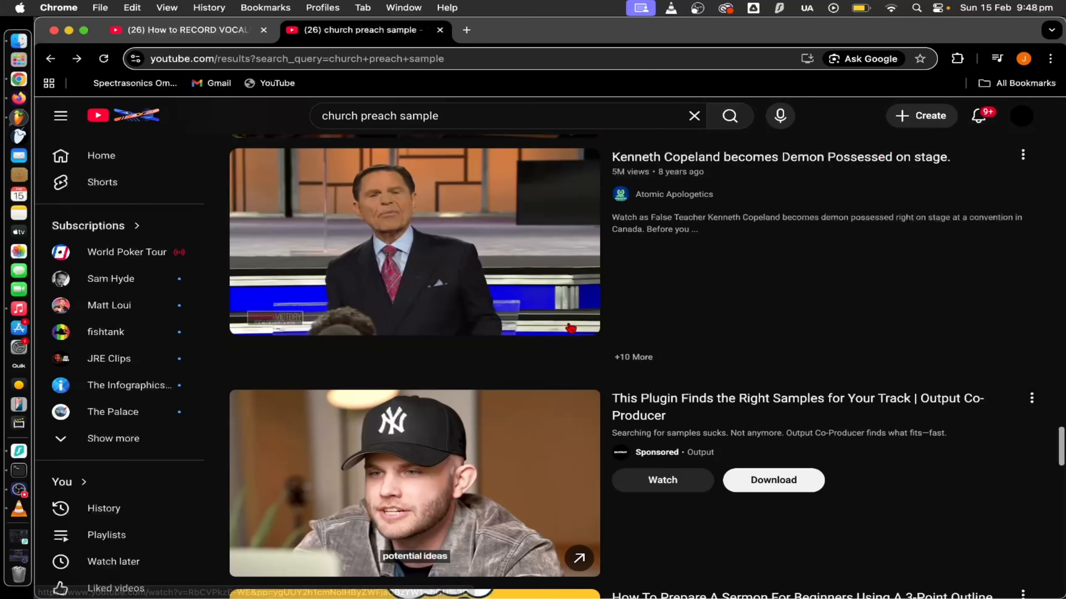
{"action": "scroll", "coordinate": [522, 371], "scroll_direction": "down", "scroll_amount": 16}
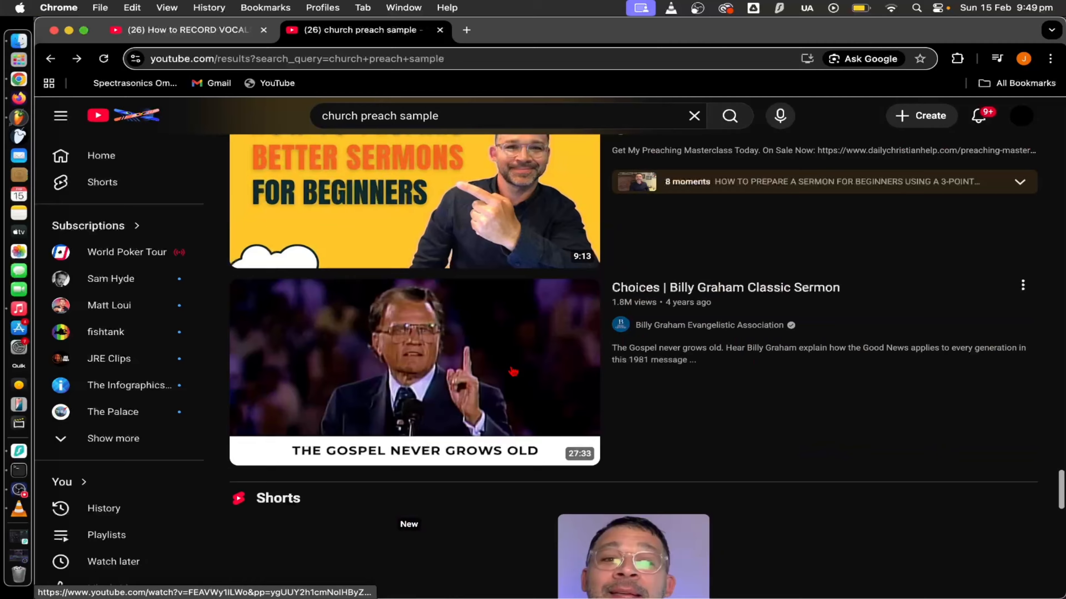
{"action": "scroll", "coordinate": [504, 372], "scroll_direction": "down", "scroll_amount": 8}
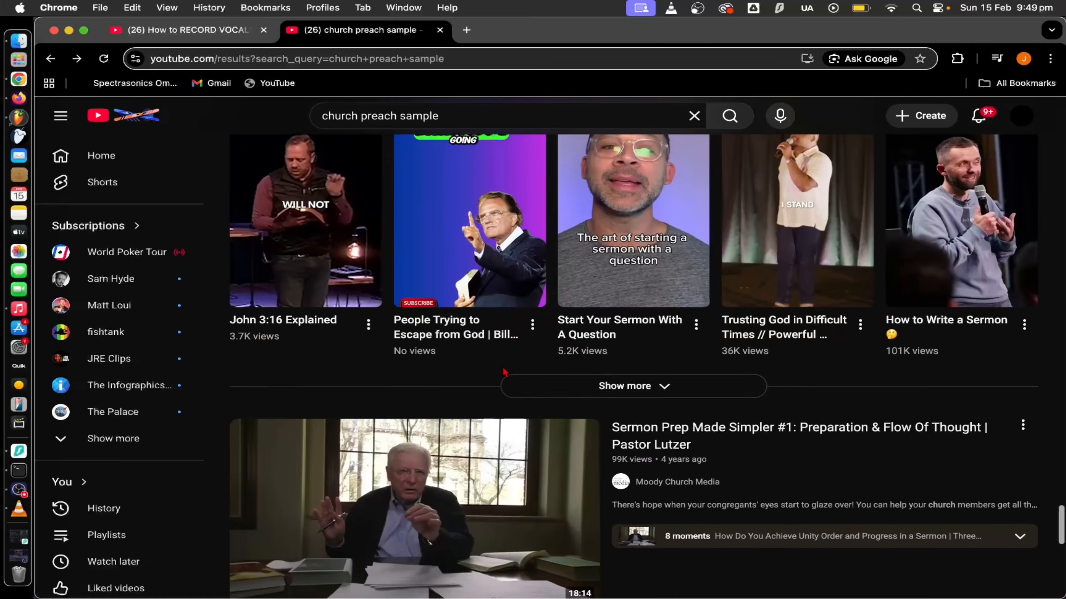
{"action": "scroll", "coordinate": [505, 372], "scroll_direction": "down", "scroll_amount": 8}
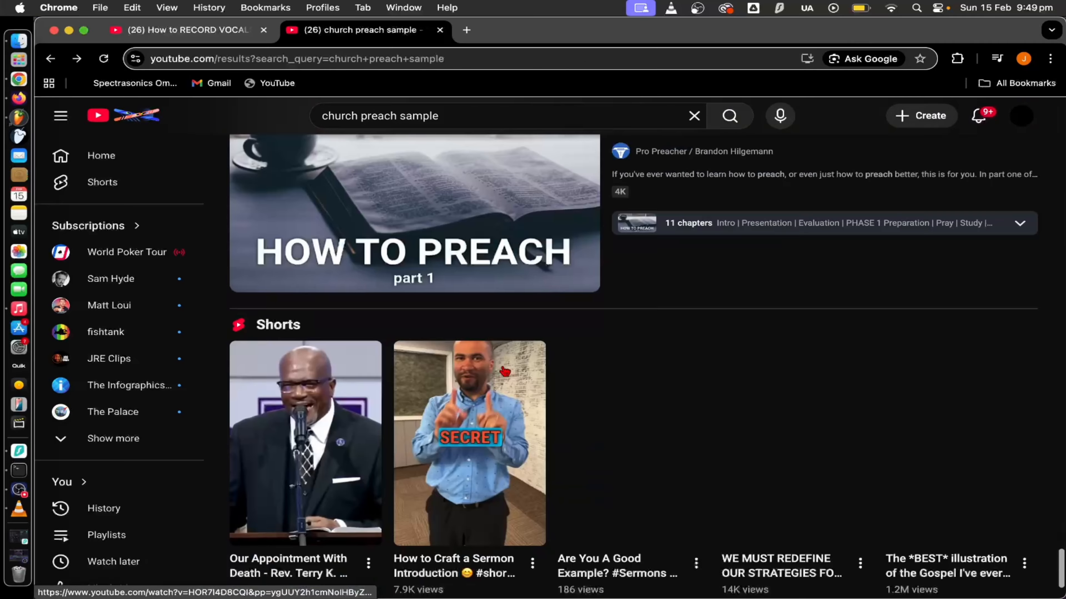
{"action": "scroll", "coordinate": [505, 370], "scroll_direction": "down", "scroll_amount": 2}
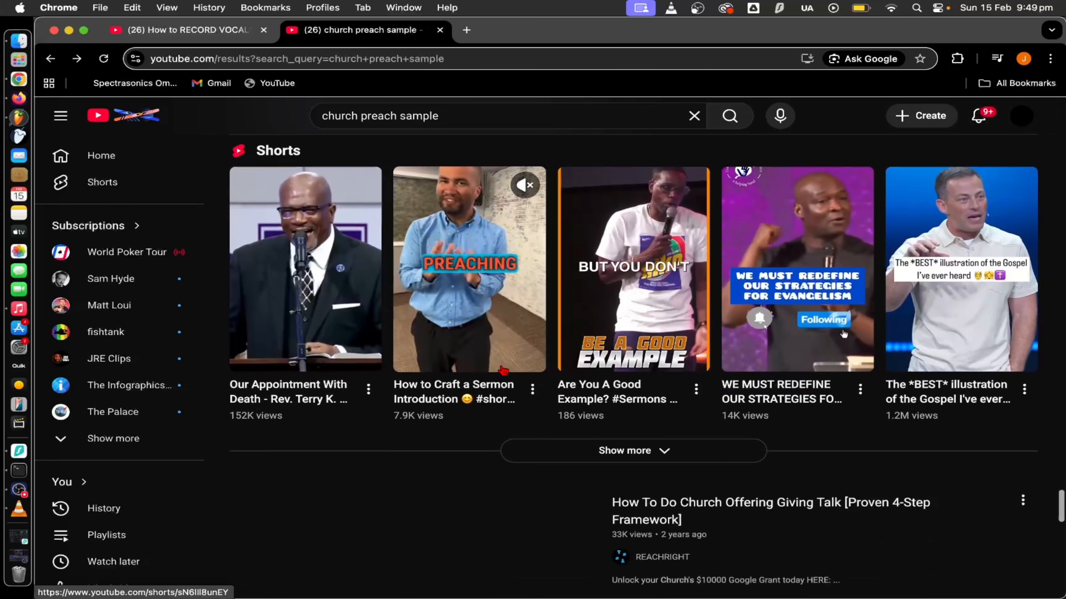
{"action": "scroll", "coordinate": [328, 320], "scroll_direction": "down", "scroll_amount": 5}
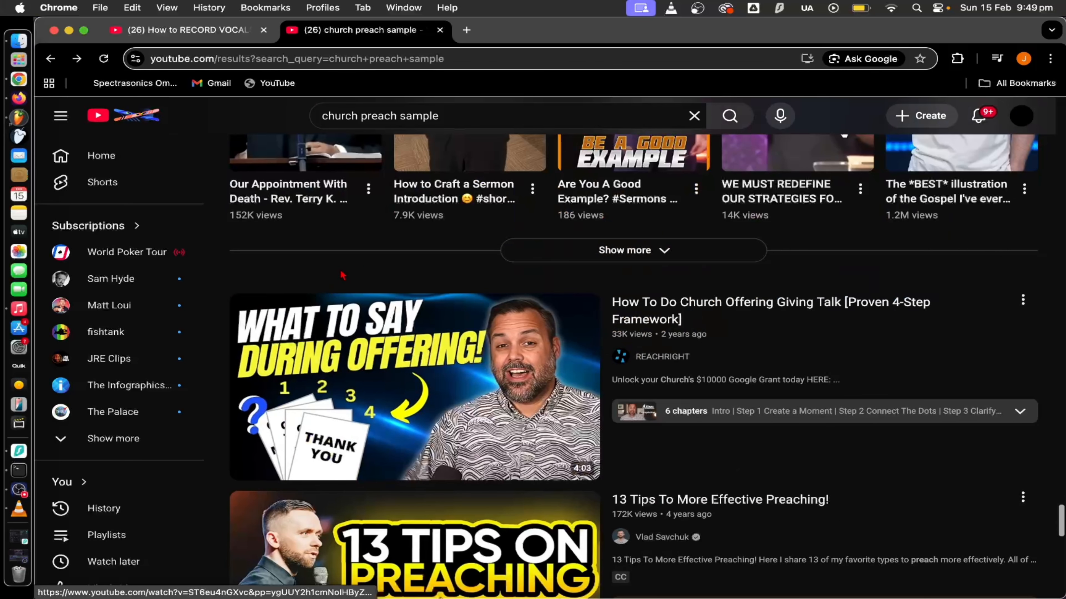
{"action": "scroll", "coordinate": [328, 320], "scroll_direction": "down", "scroll_amount": 4}
{"action": "scroll", "coordinate": [339, 207], "scroll_direction": "down", "scroll_amount": 7}
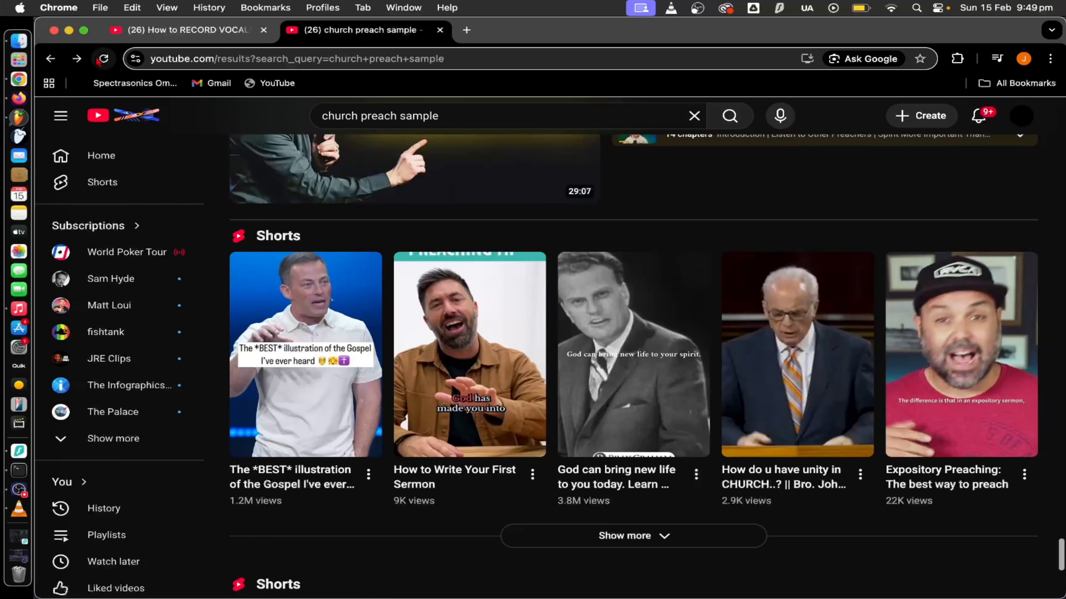
- Return to FL Studio and check the recent files in Finder for audio to load into Serato Sample
{"action": "left_click", "coordinate": [185, 38]}
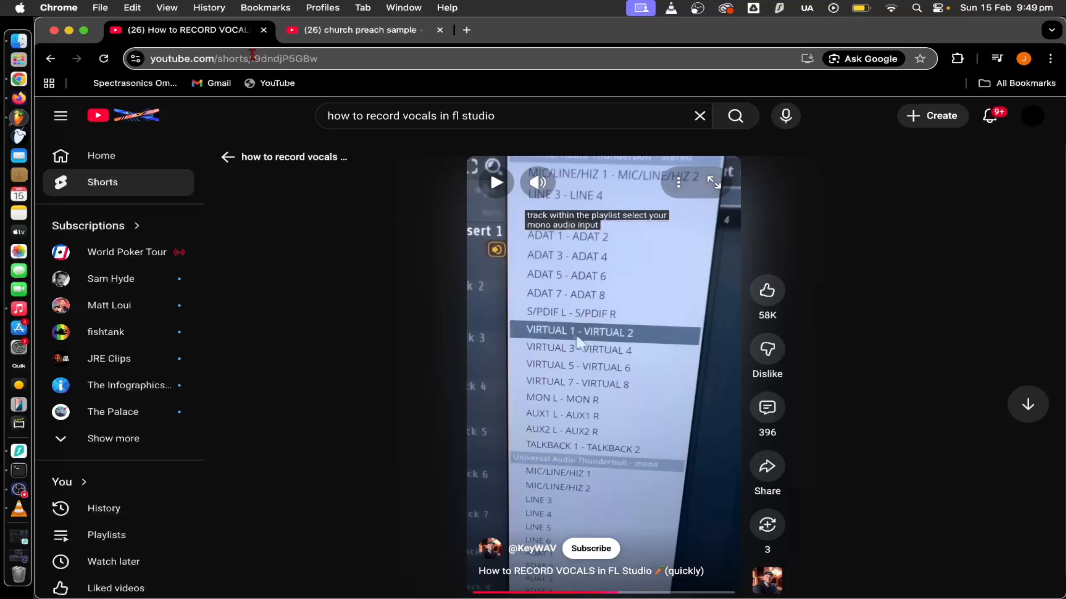
{"action": "left_click", "coordinate": [68, 29]}
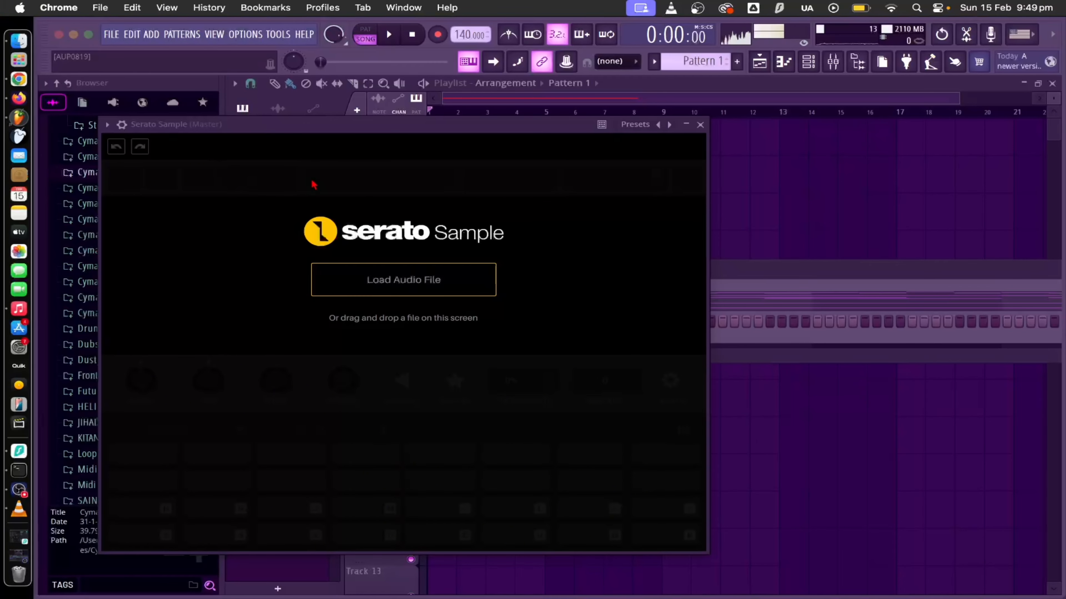
{"action": "left_click_drag", "start_coordinate": [310, 125], "coordinate": [358, 112]}
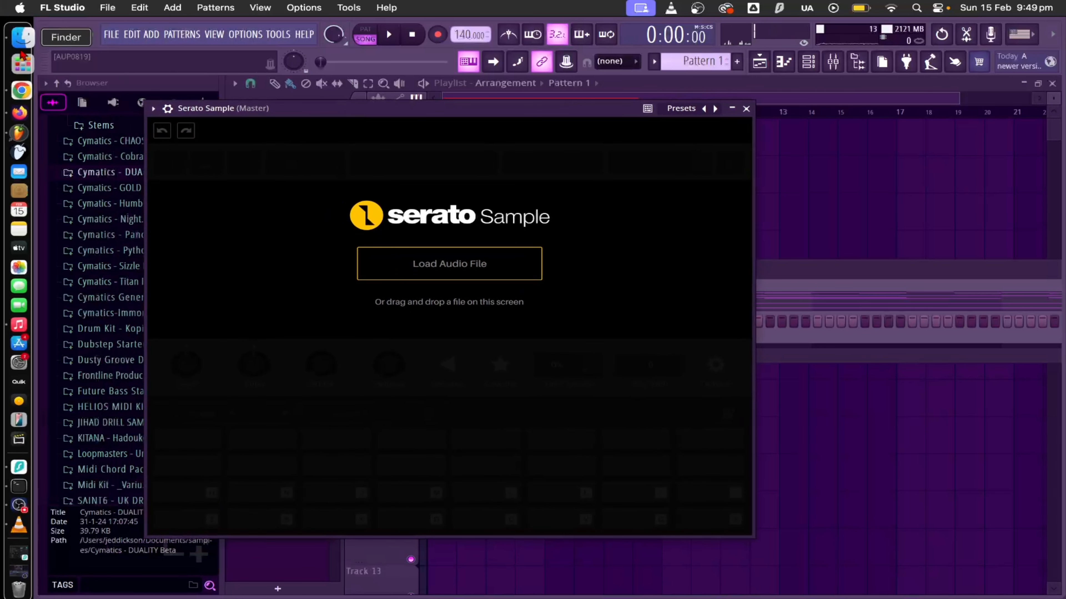
{"action": "left_click", "coordinate": [21, 48]}
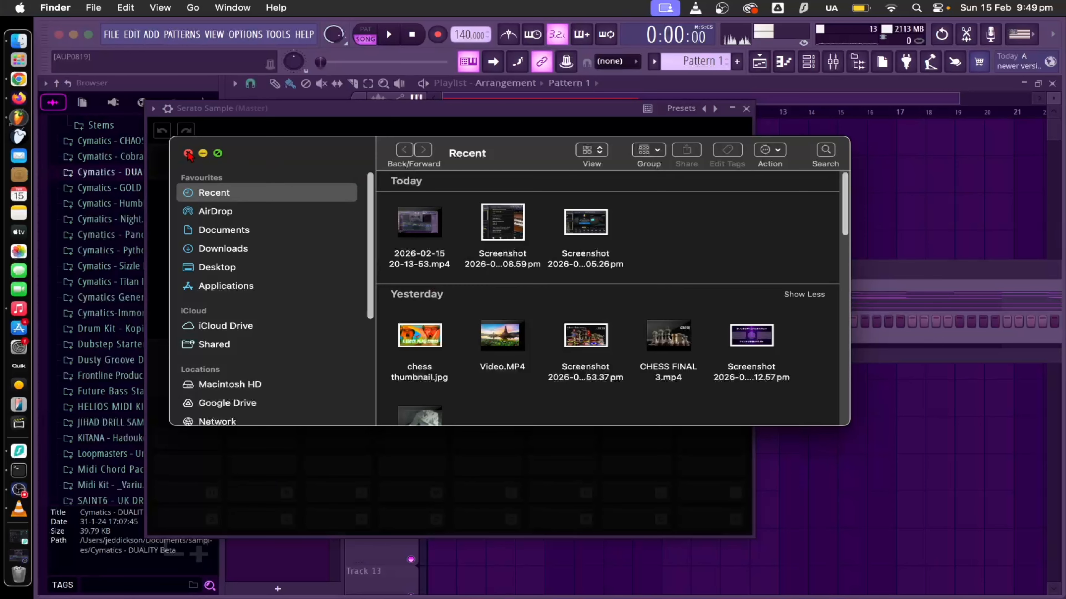
{"action": "left_click", "coordinate": [188, 154]}
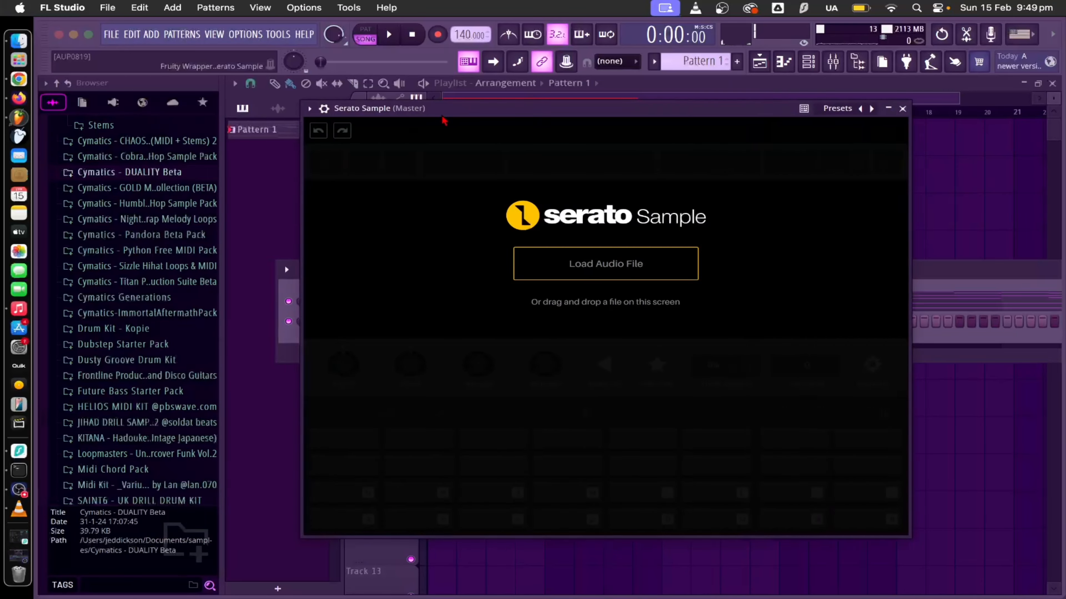
{"action": "left_click", "coordinate": [604, 263]}
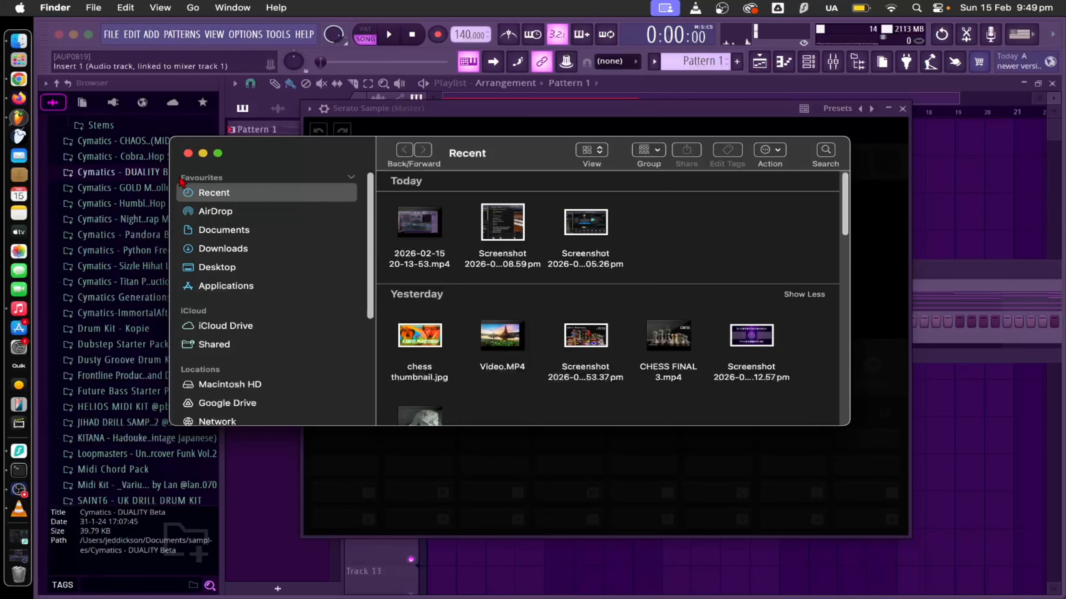
{"action": "left_click", "coordinate": [188, 154]}
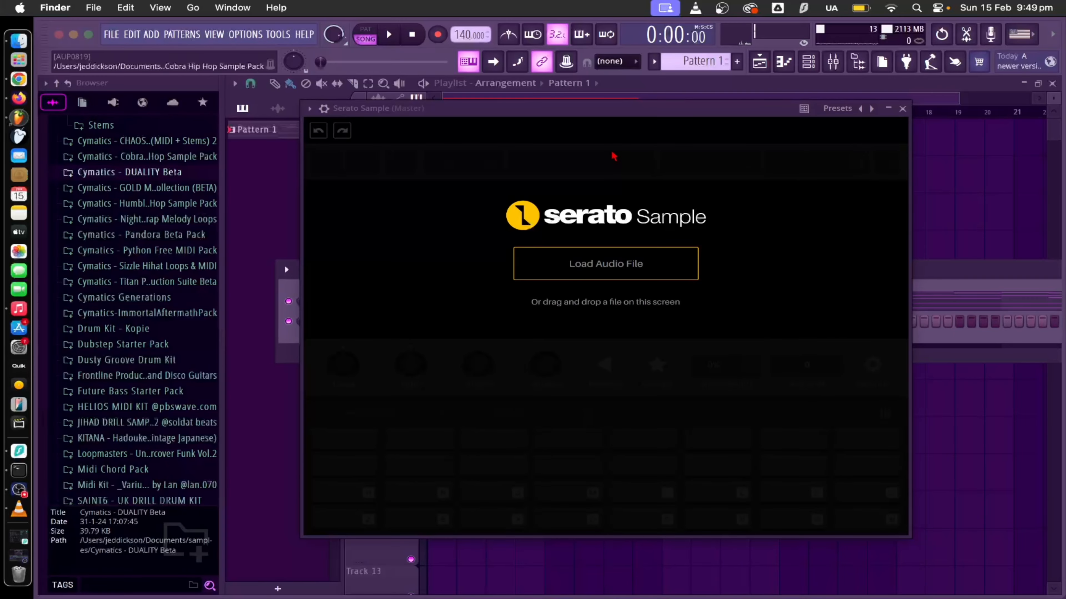
- Close Serato Sample and replace its channel with Kontakt 7
{"action": "left_click", "coordinate": [285, 264]}
{"action": "left_click", "coordinate": [889, 184]}
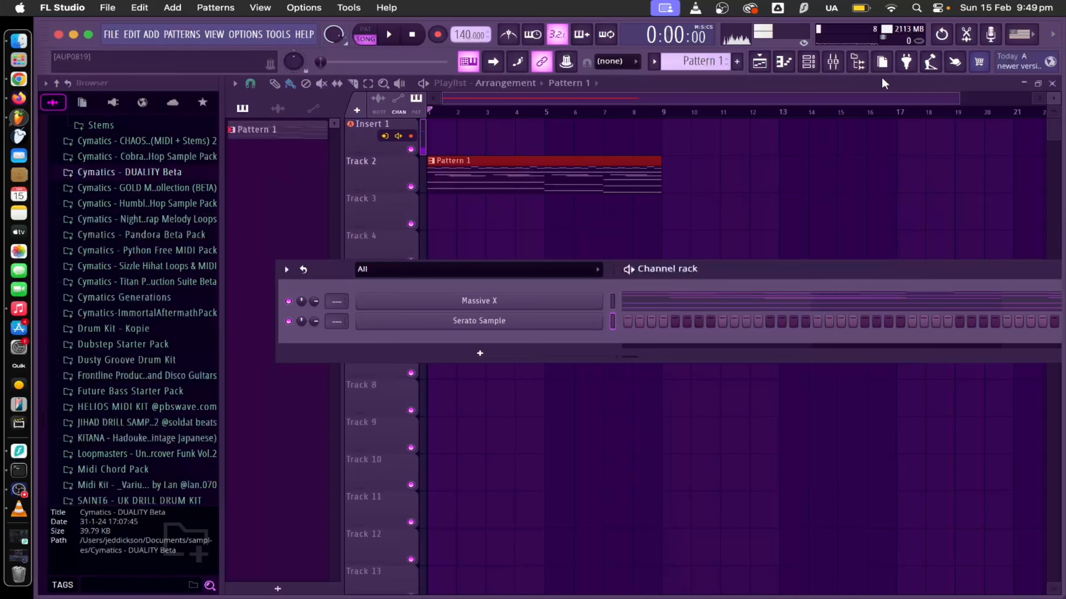
{"action": "left_click", "coordinate": [907, 61]}
{"action": "left_click_drag", "start_coordinate": [325, 302], "coordinate": [451, 326]}
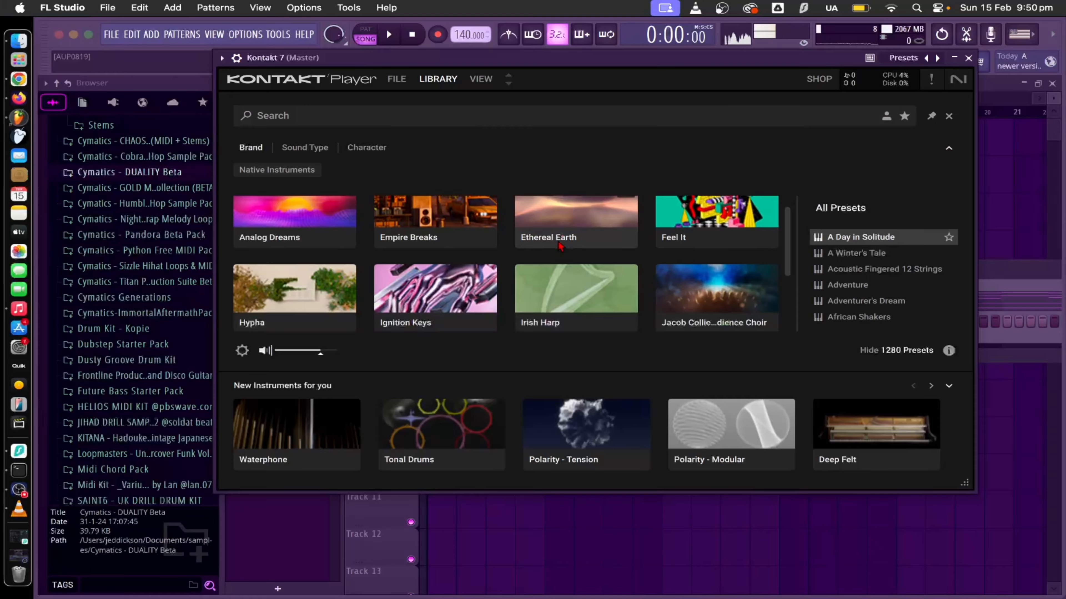
- Browse the Empire Breaks and Hypha presets in the Kontakt library, including those of the Chord sound type
{"action": "left_click", "coordinate": [435, 222]}
{"action": "scroll", "coordinate": [877, 260], "scroll_direction": "down", "scroll_amount": 5}
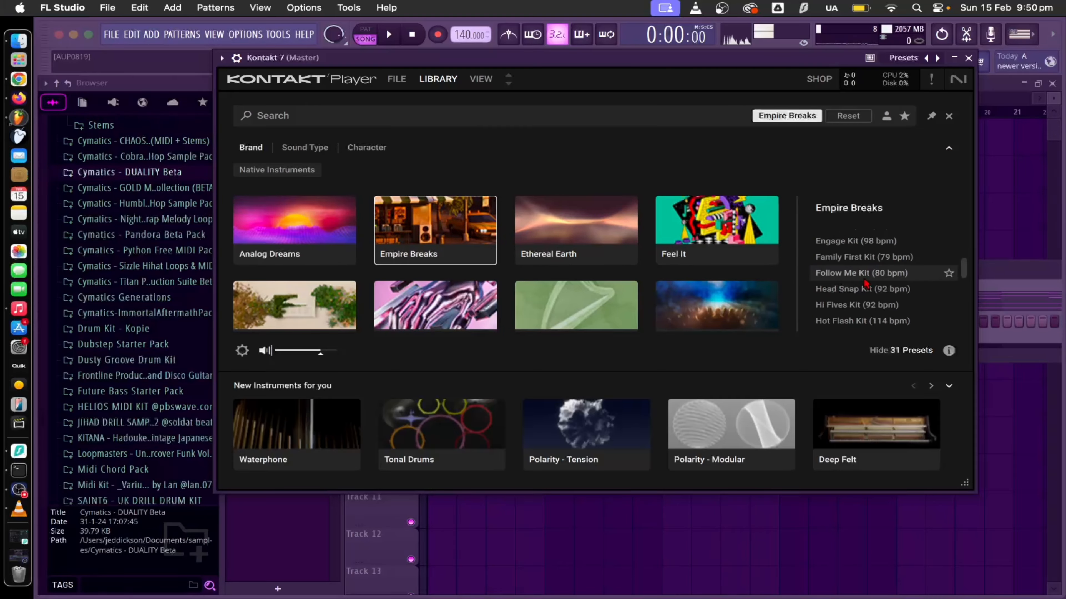
{"action": "scroll", "coordinate": [357, 198], "scroll_direction": "down", "scroll_amount": 3}
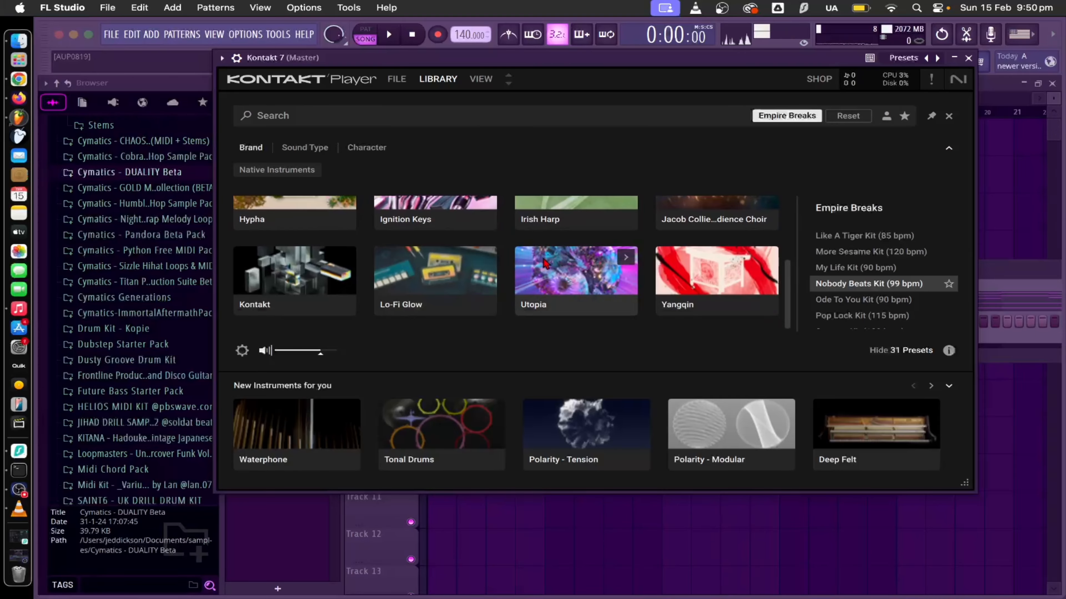
{"action": "left_click", "coordinate": [304, 152]}
{"action": "left_click_drag", "start_coordinate": [549, 75], "coordinate": [587, 53]}
{"action": "left_click", "coordinate": [493, 147]}
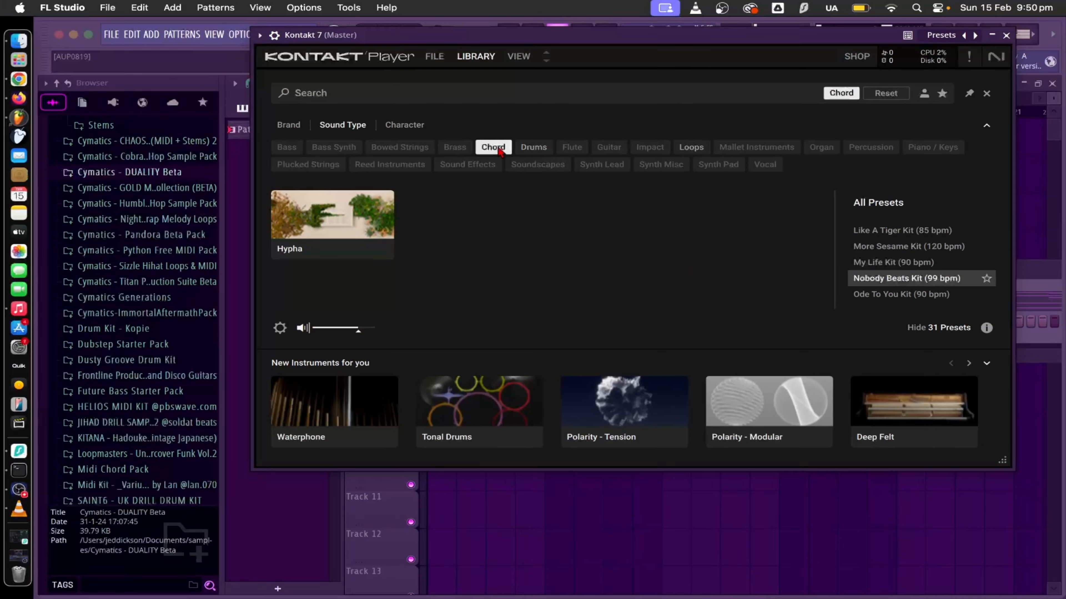
{"action": "left_click", "coordinate": [493, 148]}
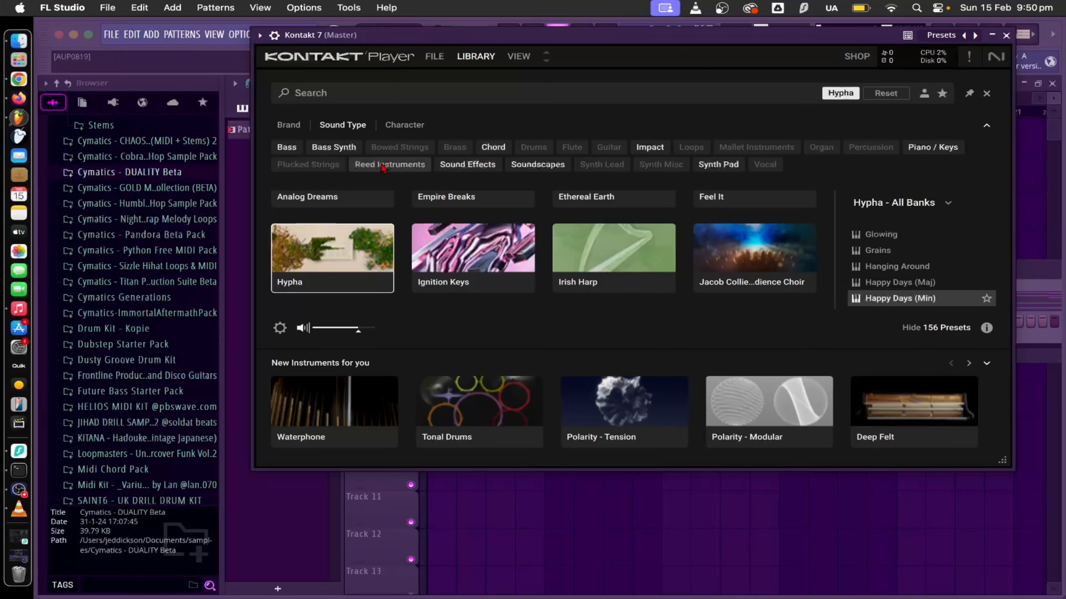
{"action": "left_click", "coordinate": [393, 152]}
{"action": "left_click", "coordinate": [392, 151]}
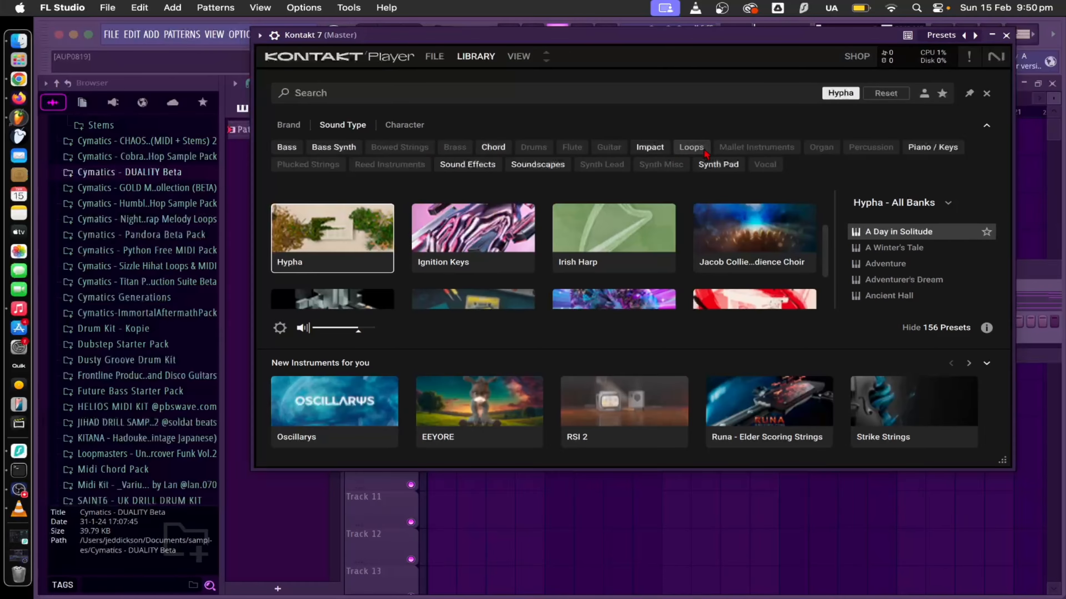
- Filter the Kontakt library to Ignition Keys with the Synth Misc sound type and load the Cloud Surfer preset
{"action": "left_click", "coordinate": [797, 148]}
{"action": "left_click", "coordinate": [821, 146]}
{"action": "left_click", "coordinate": [473, 244]}
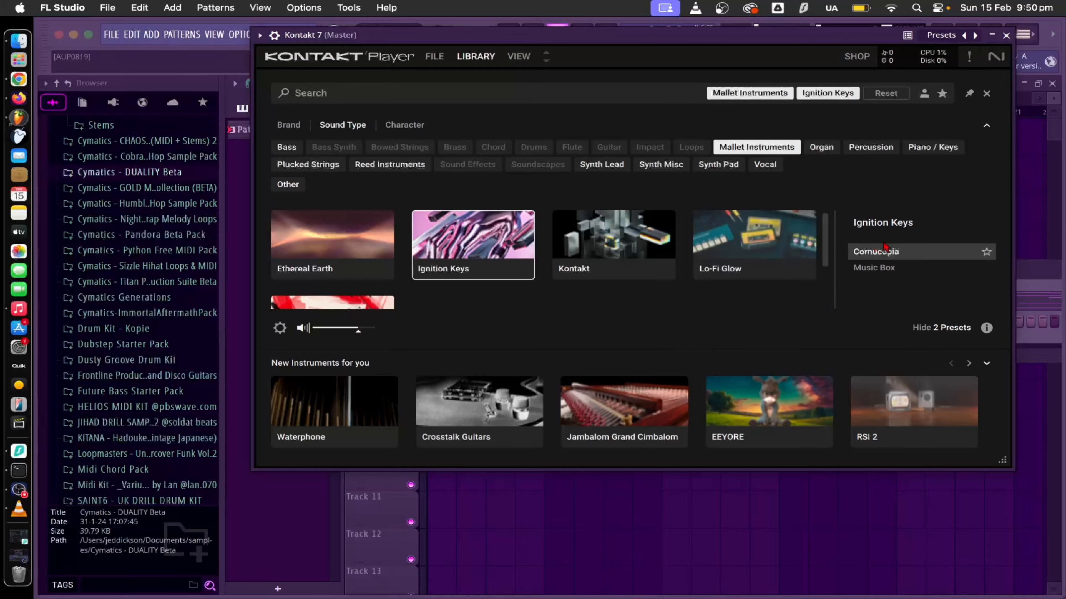
{"action": "left_click", "coordinate": [871, 146]}
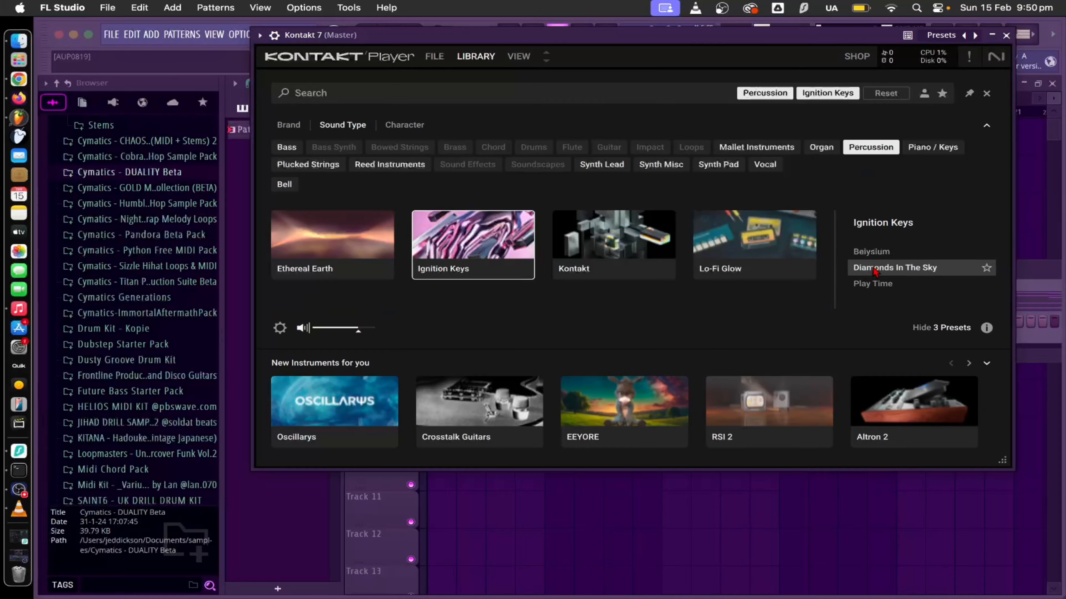
{"action": "left_click", "coordinate": [663, 165]}
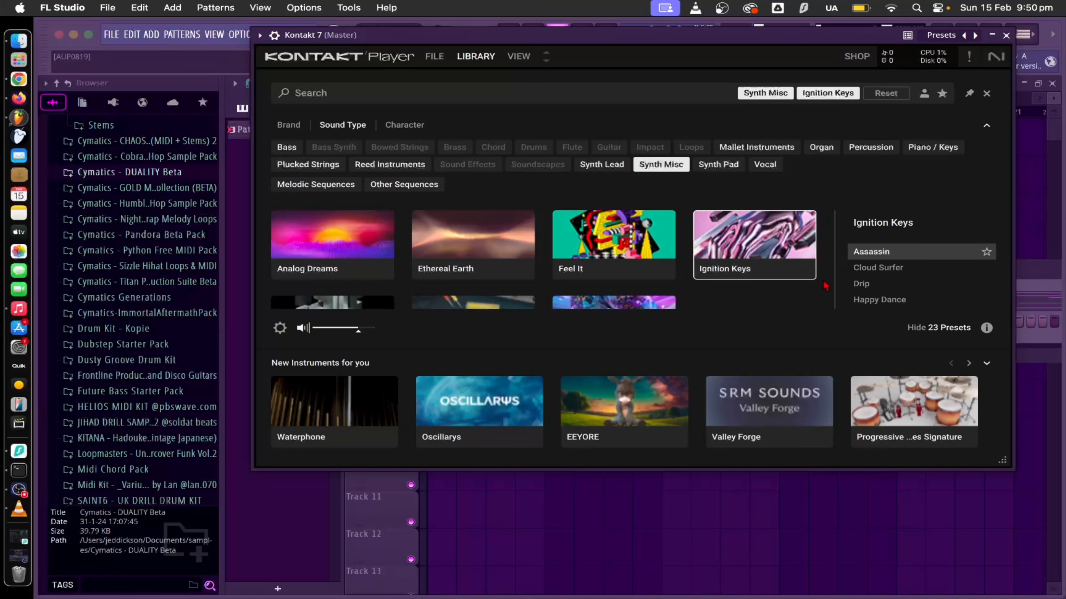
{"action": "double_click", "coordinate": [878, 269]}
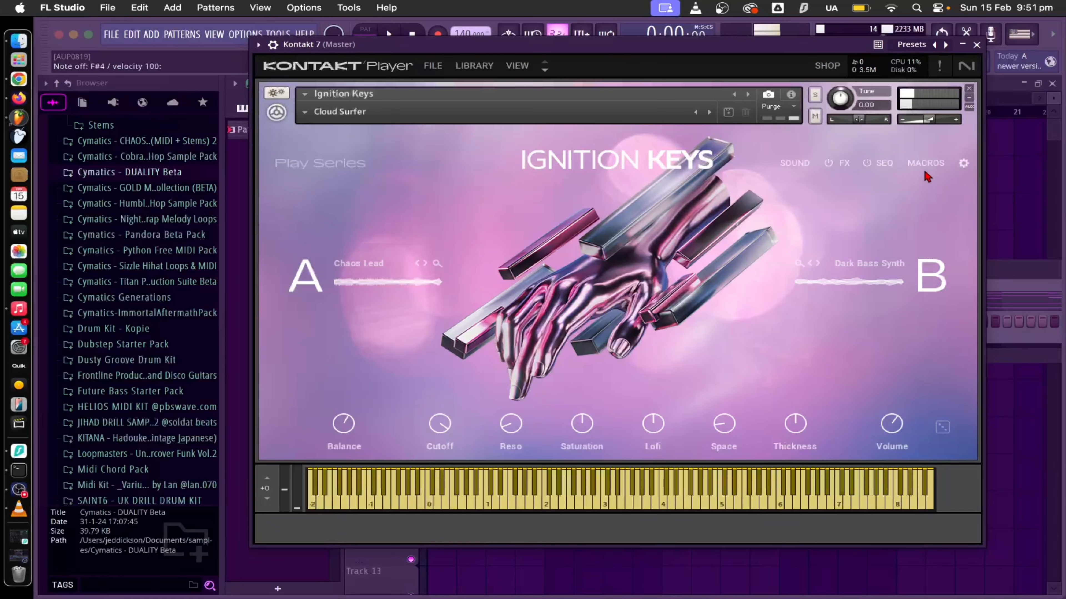
{"action": "left_click", "coordinate": [976, 45]}
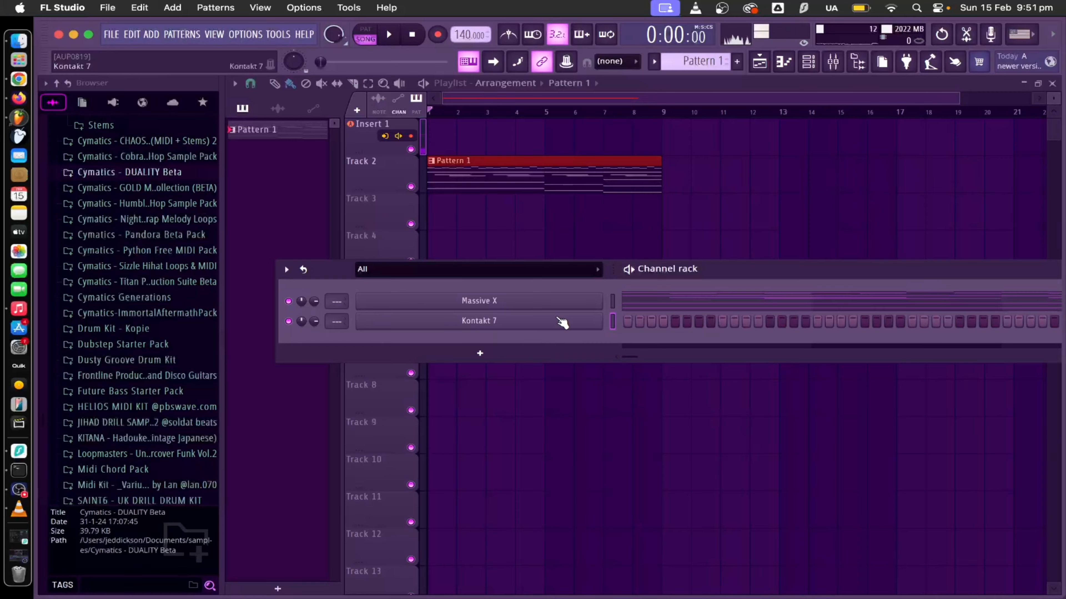
- Delete the stray note at the start of Kontakt 7's piano roll and draw one G5 note across the eight-bar pattern
{"action": "key", "text": "F7"}
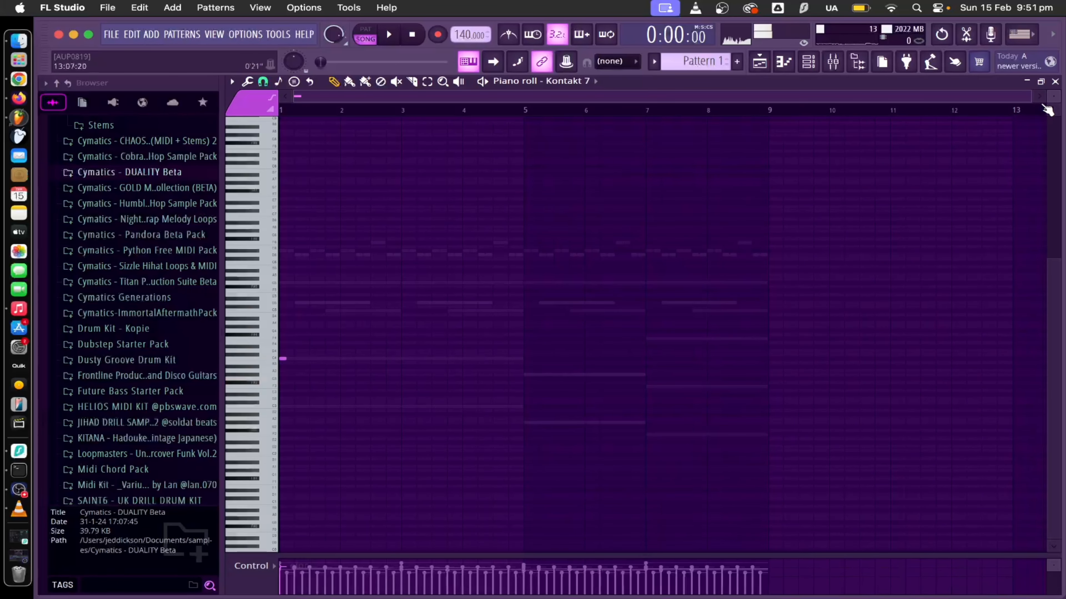
{"action": "left_click_drag", "start_coordinate": [1053, 96], "coordinate": [1052, 126]}
{"action": "right_click", "coordinate": [282, 360]}
{"action": "scroll", "coordinate": [321, 306], "scroll_direction": "up", "scroll_amount": 5}
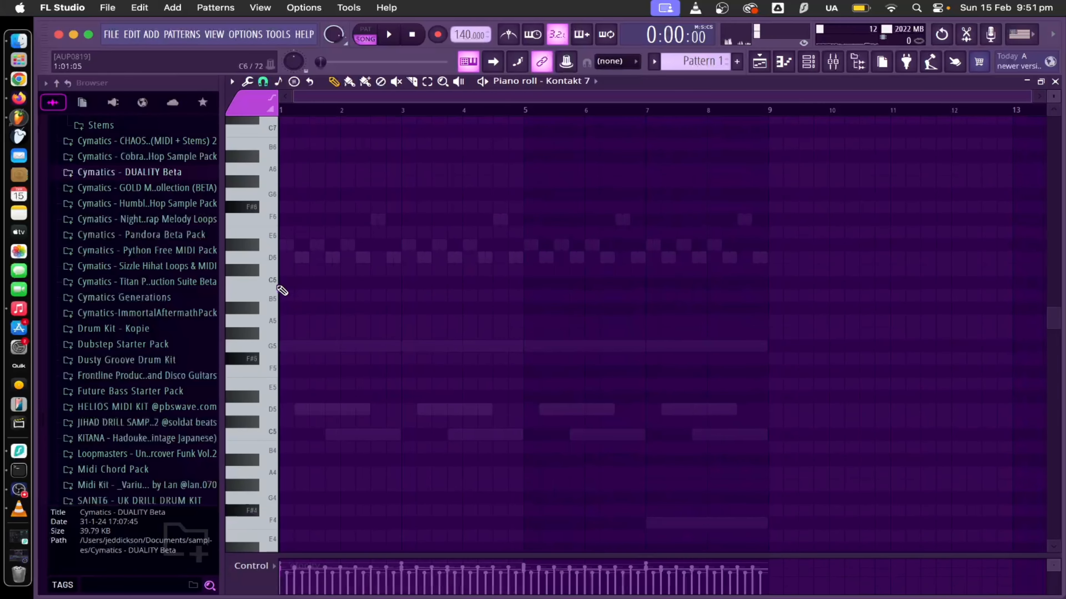
{"action": "left_click_drag", "start_coordinate": [284, 345], "coordinate": [780, 352]}
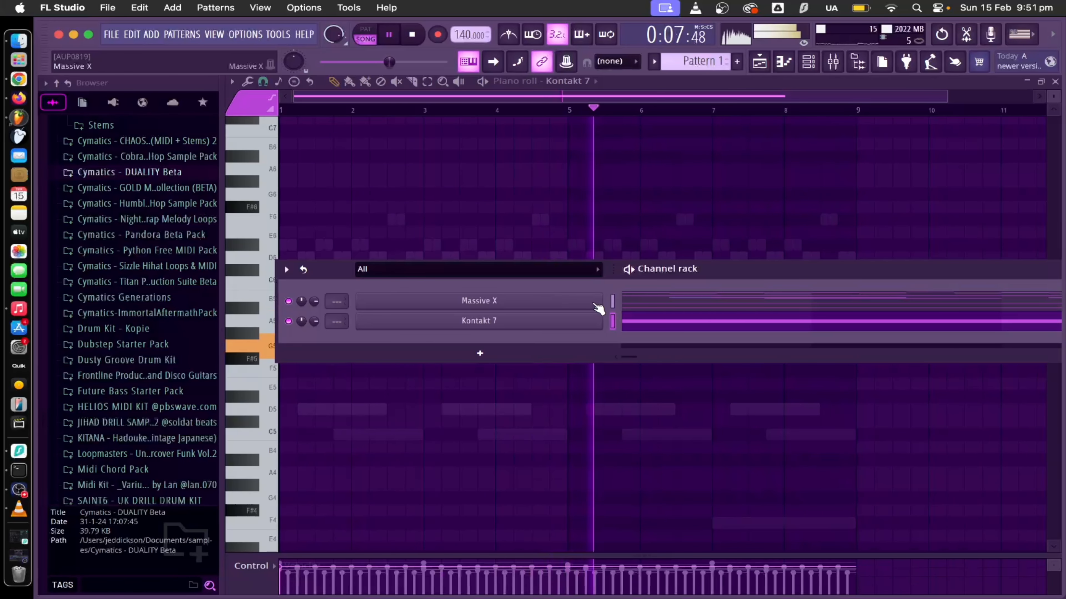
- Stop playback and swap the Kontakt 7 sound for the Muse preset from Ignition Keys' Synth Misc presets
{"action": "left_click", "coordinate": [583, 321]}
{"action": "key", "text": "space"}
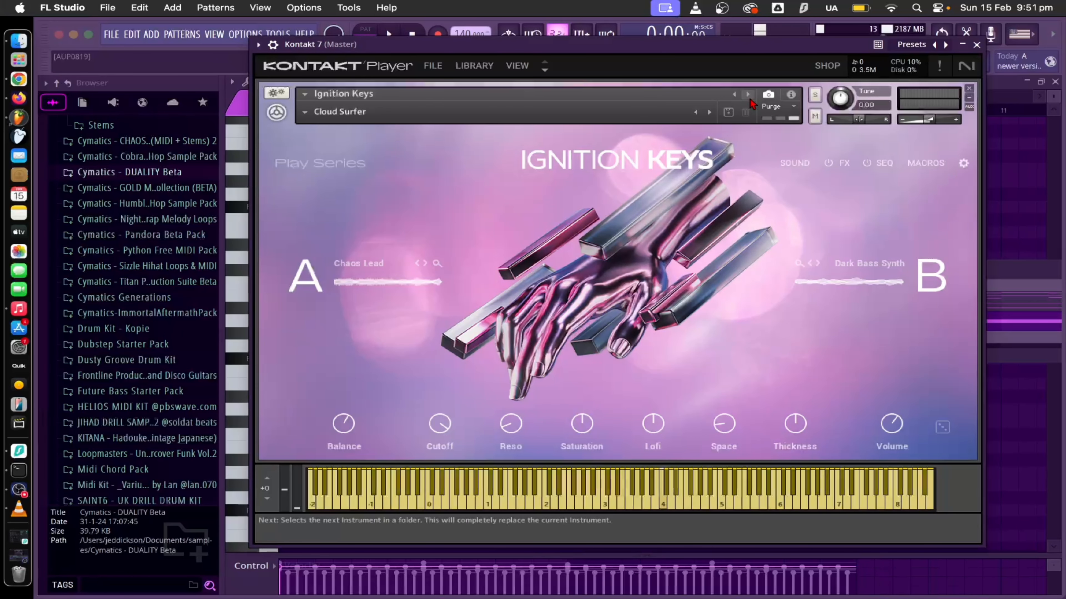
{"action": "left_click", "coordinate": [337, 111]}
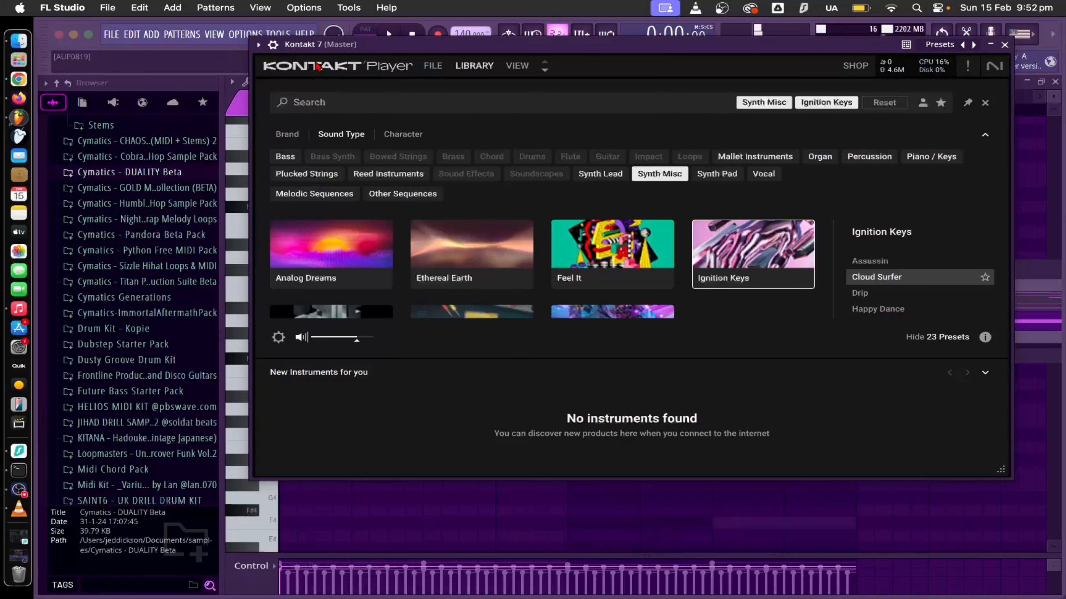
{"action": "scroll", "coordinate": [613, 269], "scroll_direction": "down", "scroll_amount": 2}
{"action": "scroll", "coordinate": [891, 273], "scroll_direction": "down", "scroll_amount": 5}
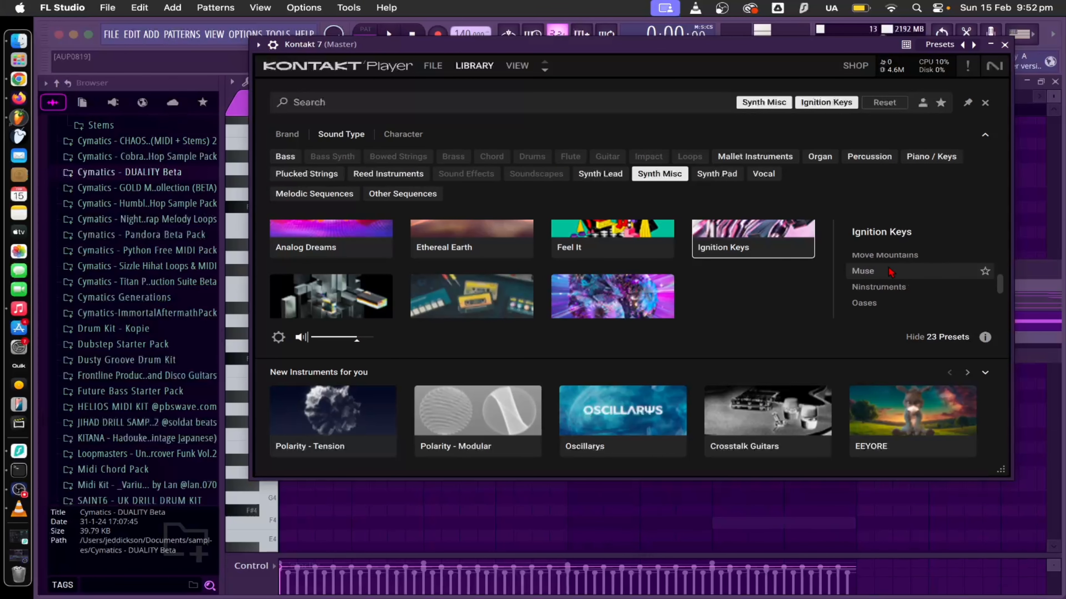
{"action": "left_click", "coordinate": [879, 275]}
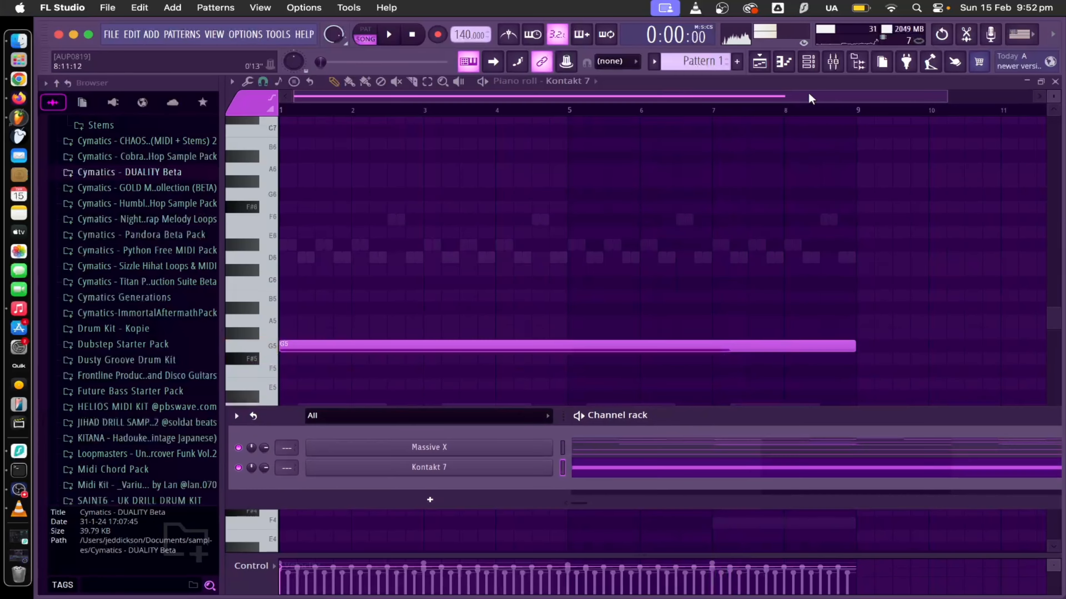
{"action": "left_click", "coordinate": [804, 95]}
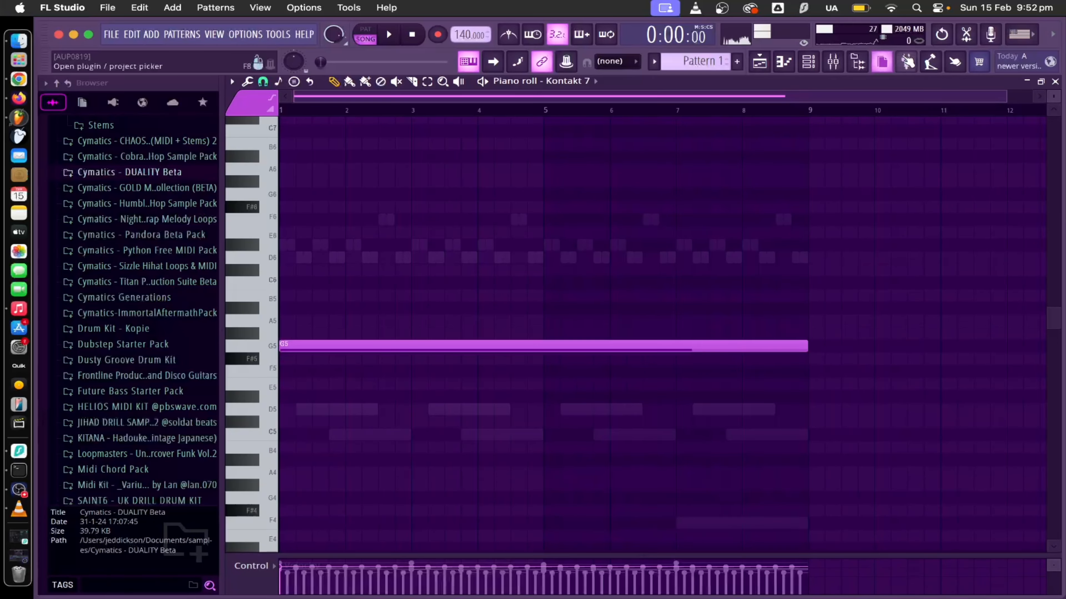
{"action": "left_click", "coordinate": [906, 62]}
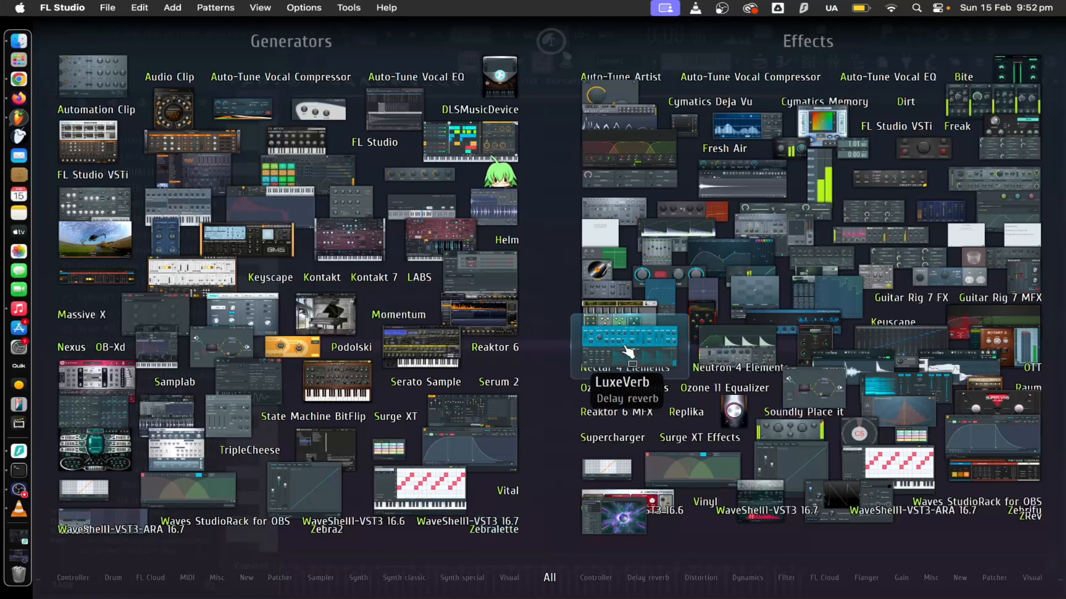
{"action": "key", "text": "Escape"}
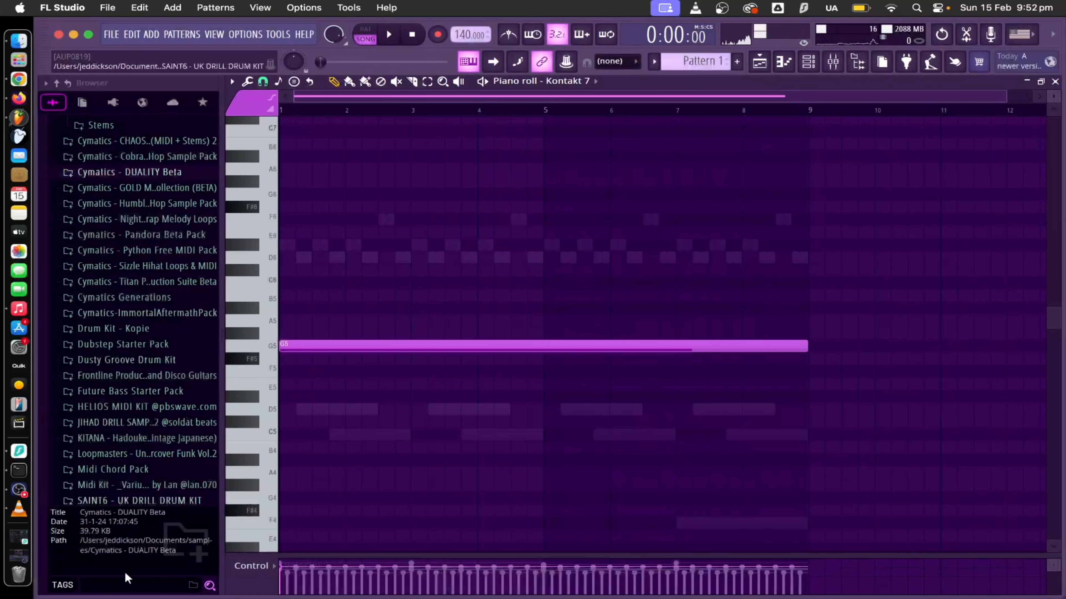
- Search the browser for 808 and audition the ICON 808 samples from ANCIENT through ASHLEY
{"action": "left_click", "coordinate": [131, 579]}
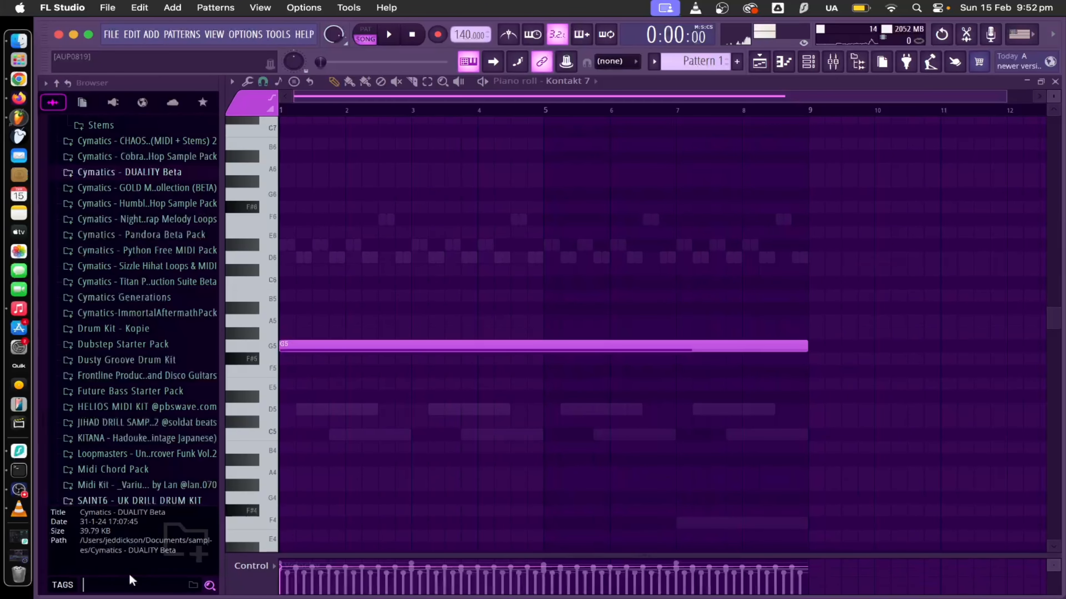
{"action": "type", "text": "808"}
{"action": "key", "text": "Return"}
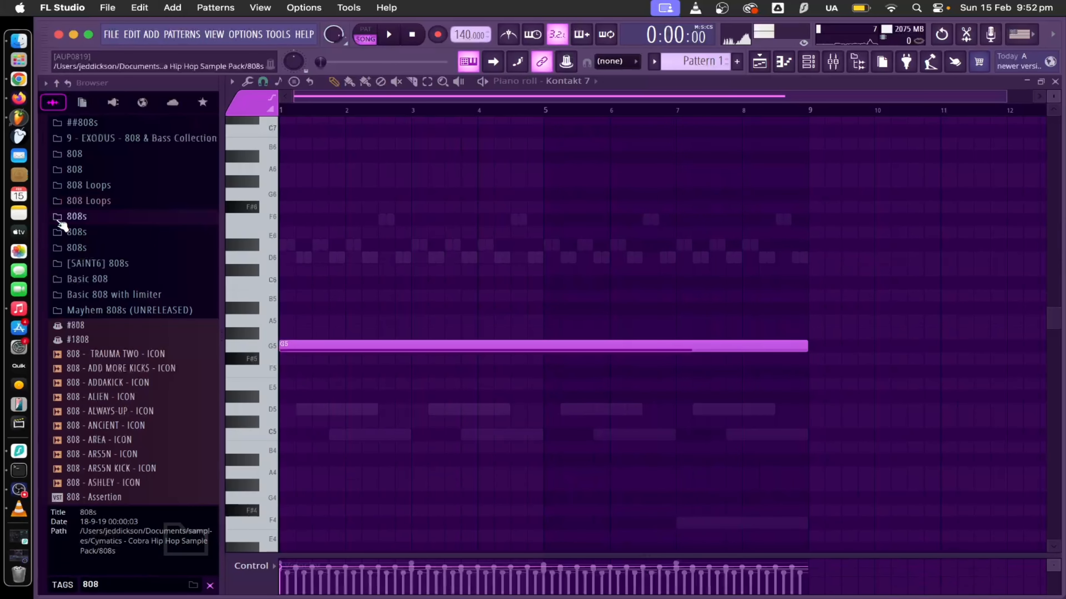
{"action": "scroll", "coordinate": [159, 362], "scroll_direction": "down", "scroll_amount": 2}
{"action": "left_click", "coordinate": [158, 369]}
{"action": "left_click", "coordinate": [150, 383]}
{"action": "left_click", "coordinate": [152, 398]}
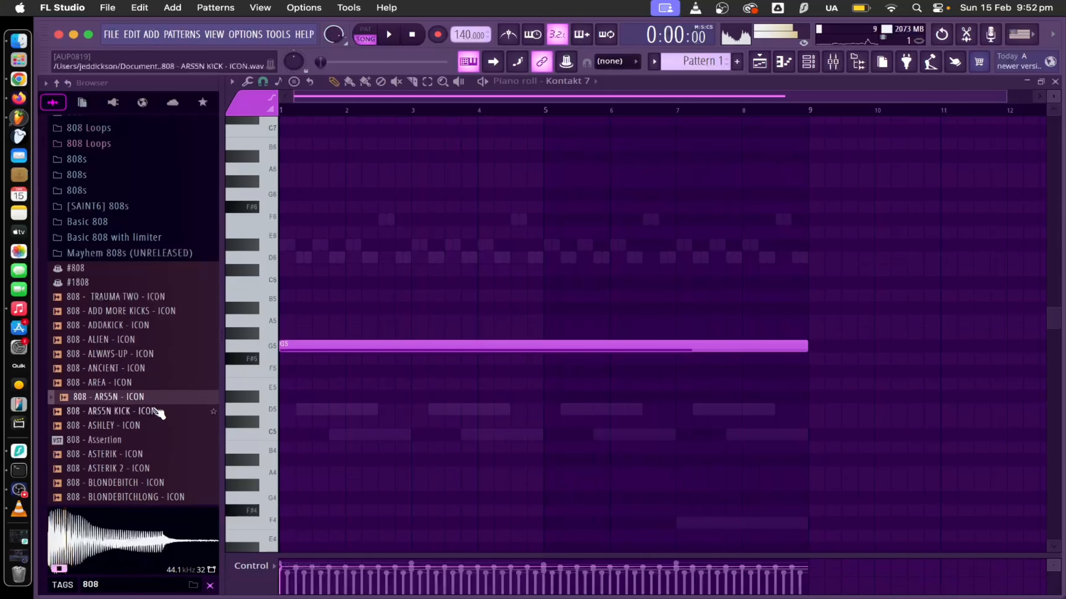
{"action": "left_click", "coordinate": [157, 412]}
{"action": "left_click", "coordinate": [166, 426]}
- Audition further ICON 808 samples, including ASTERIK, ASTERIK 2, BLONDEBITCH, TRAUMA TWO and BRAINWASHED
{"action": "scroll", "coordinate": [167, 416], "scroll_direction": "down", "scroll_amount": 2}
{"action": "left_click", "coordinate": [164, 413]}
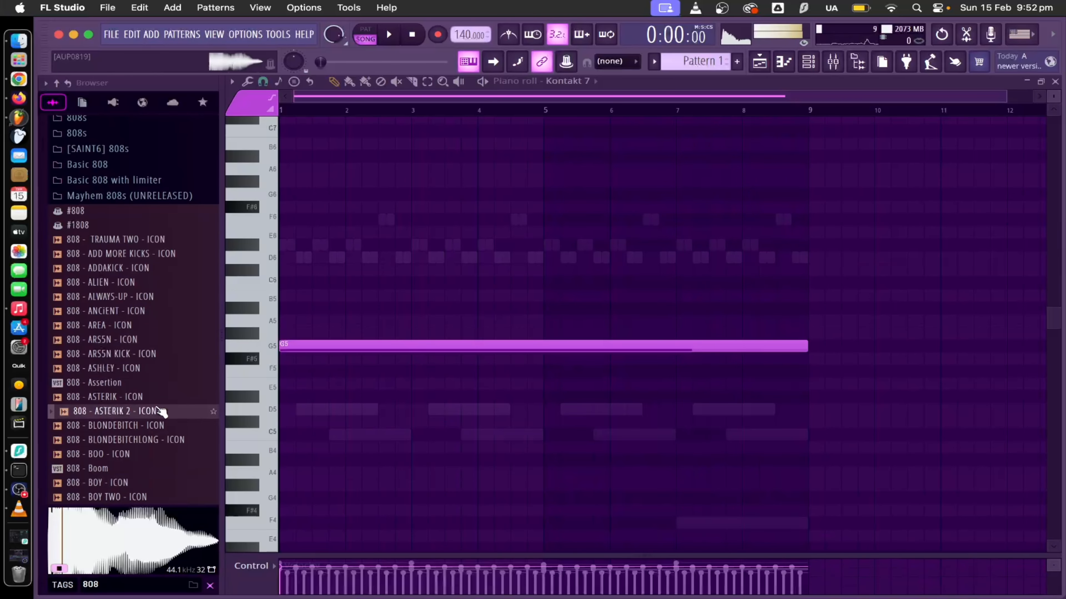
{"action": "left_click", "coordinate": [156, 399]}
{"action": "left_click", "coordinate": [163, 425]}
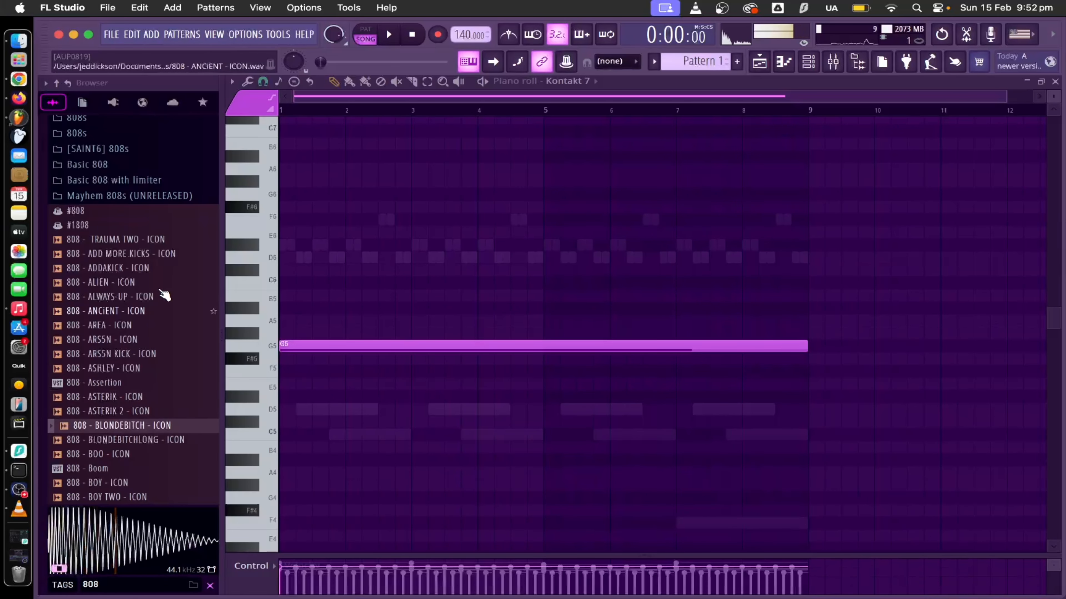
{"action": "left_click", "coordinate": [153, 243]}
{"action": "scroll", "coordinate": [161, 298], "scroll_direction": "down", "scroll_amount": 4}
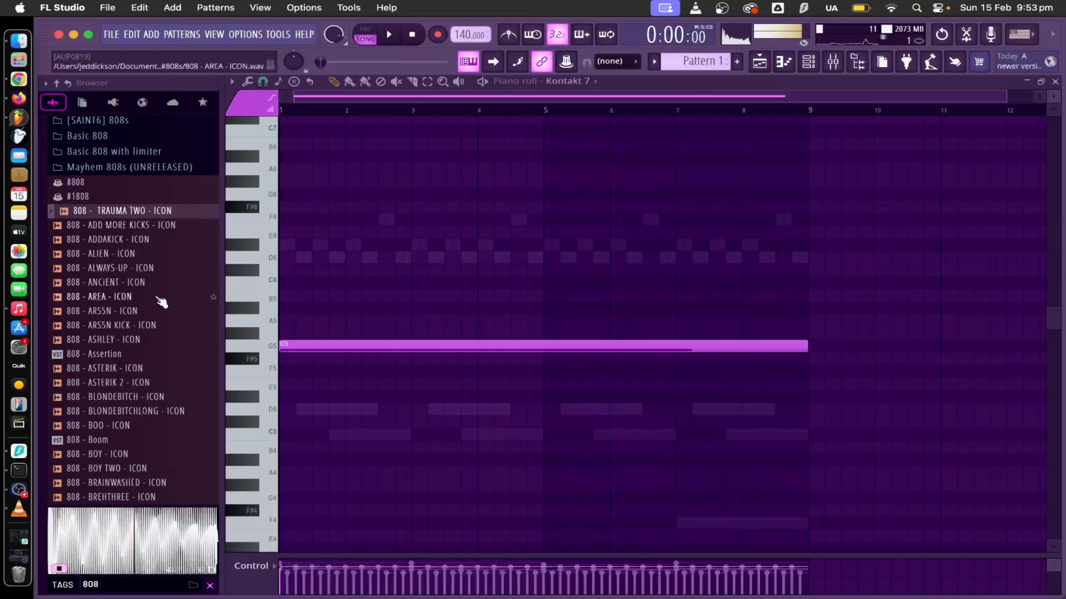
{"action": "left_click", "coordinate": [165, 340]}
{"action": "left_click", "coordinate": [150, 316]}
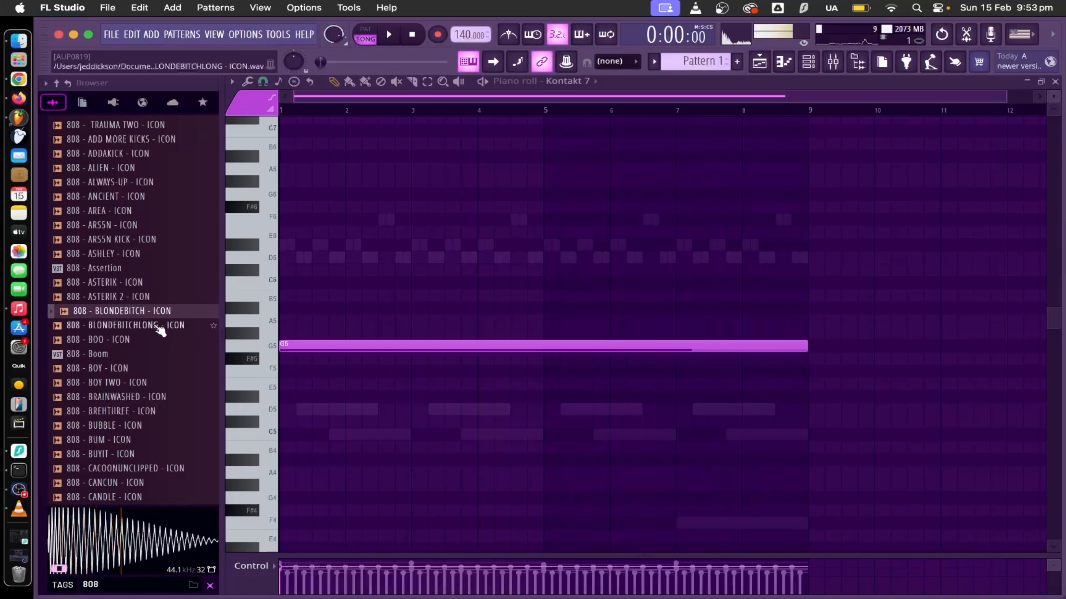
{"action": "left_click", "coordinate": [145, 299]}
{"action": "left_click", "coordinate": [139, 284]}
{"action": "left_click", "coordinate": [140, 299]}
{"action": "scroll", "coordinate": [142, 311], "scroll_direction": "down", "scroll_amount": 3}
{"action": "left_click", "coordinate": [142, 311]}
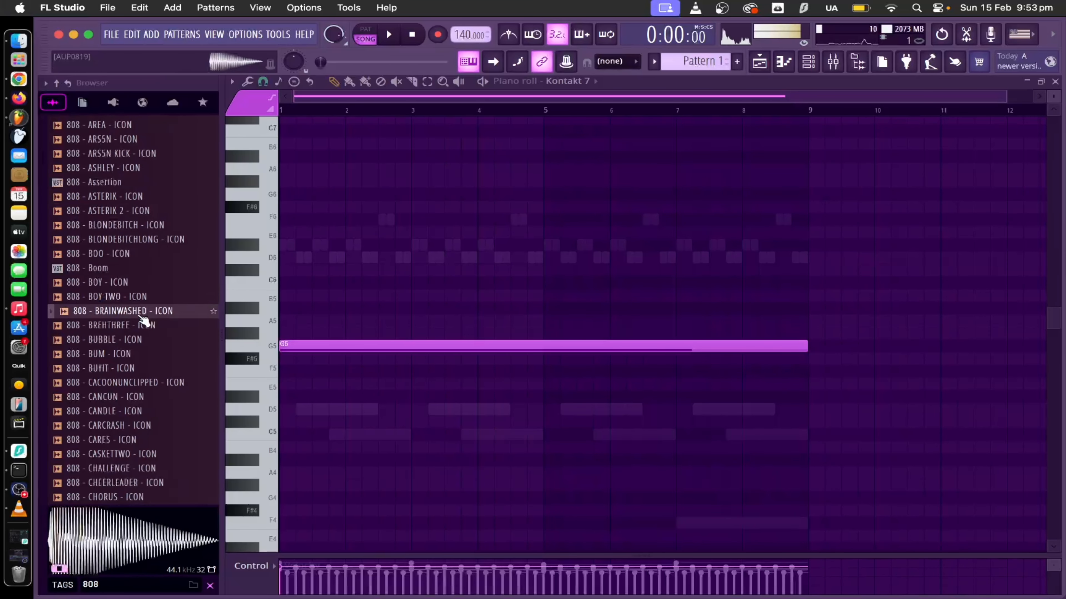
- Audition the ICON 808 samples BOY TWO, BOY, BUBBLE, BUM, BUYIT, BREHTHREE, CANDLE and CARCRASH
{"action": "left_click", "coordinate": [139, 297]}
{"action": "left_click", "coordinate": [138, 283]}
{"action": "left_click", "coordinate": [139, 339]}
{"action": "left_click", "coordinate": [139, 354]}
{"action": "left_click", "coordinate": [138, 367]}
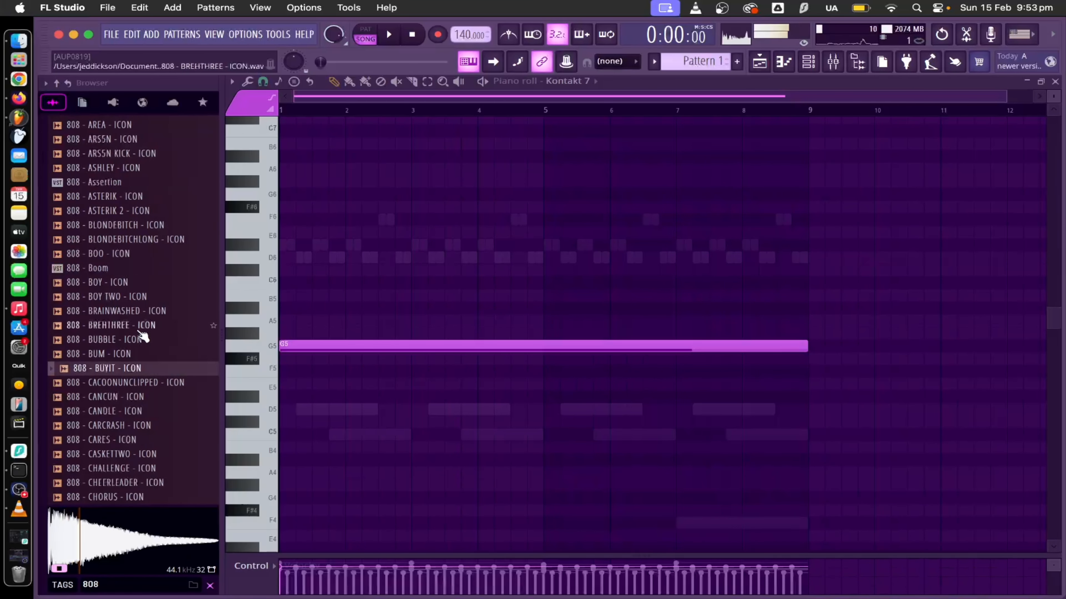
{"action": "left_click", "coordinate": [140, 326]}
{"action": "scroll", "coordinate": [141, 328], "scroll_direction": "down", "scroll_amount": 3}
{"action": "left_click", "coordinate": [140, 339]}
{"action": "left_click", "coordinate": [140, 326]}
{"action": "left_click", "coordinate": [145, 340]}
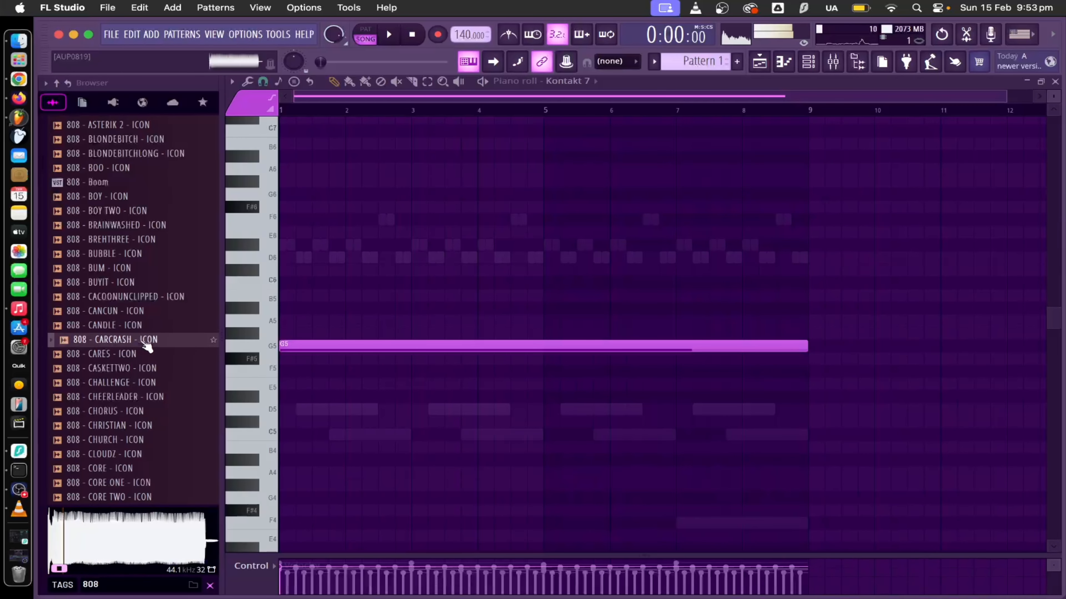
- Audition the 808 - CHEERLEADER - ICON sample and add it as a new channel above Massive X in the channel rack
{"action": "left_click", "coordinate": [139, 396]}
{"action": "key", "text": "F6"}
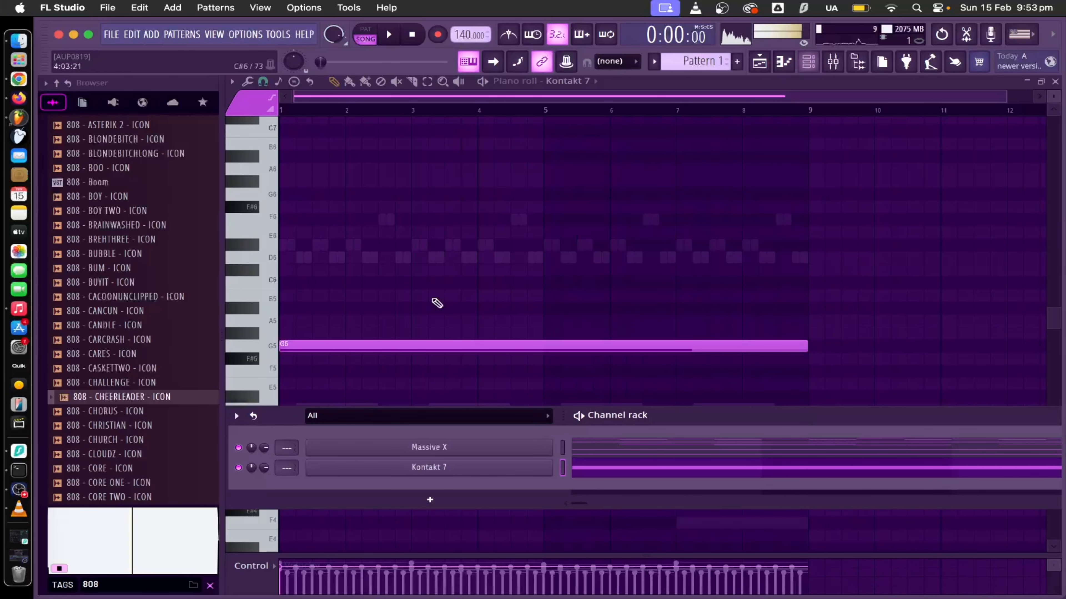
{"action": "left_click_drag", "start_coordinate": [136, 397], "coordinate": [451, 437]}
{"action": "left_click_drag", "start_coordinate": [670, 426], "coordinate": [689, 359]}
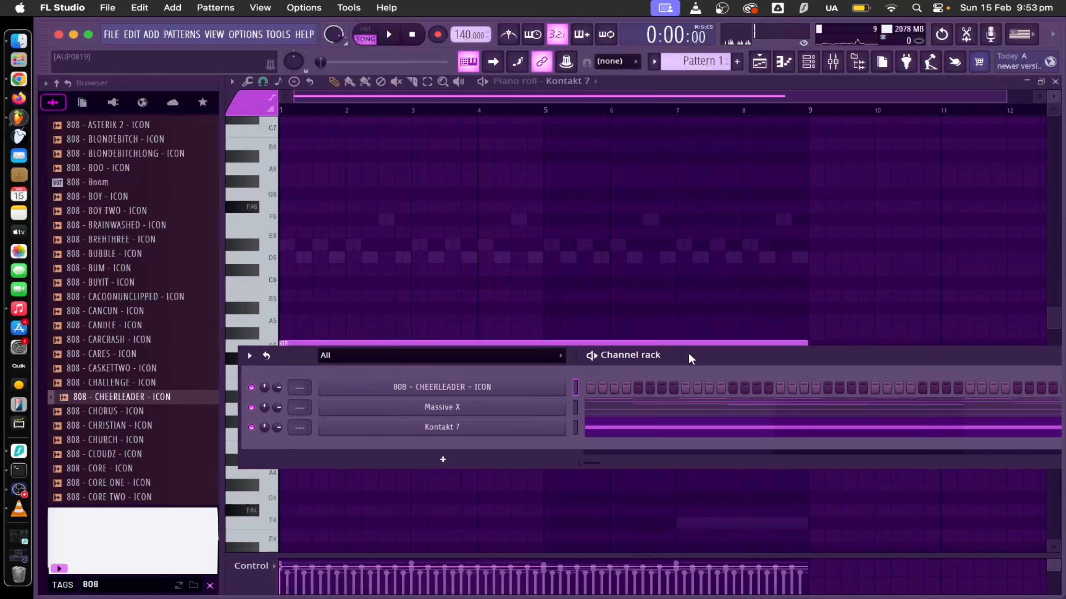
- Open the CHEERLEADER 808 sample in the Edison audio editor and examine its waveform cycles around the middle up close
{"action": "left_click", "coordinate": [518, 385]}
{"action": "right_click", "coordinate": [521, 460]}
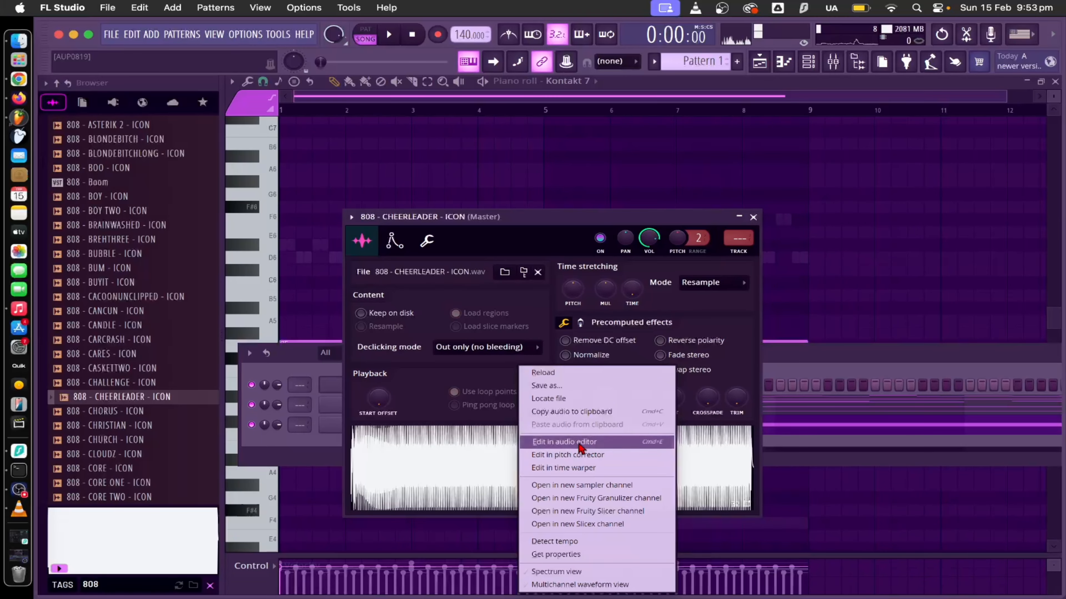
{"action": "left_click", "coordinate": [572, 446]}
{"action": "left_click_drag", "start_coordinate": [436, 478], "coordinate": [404, 185]}
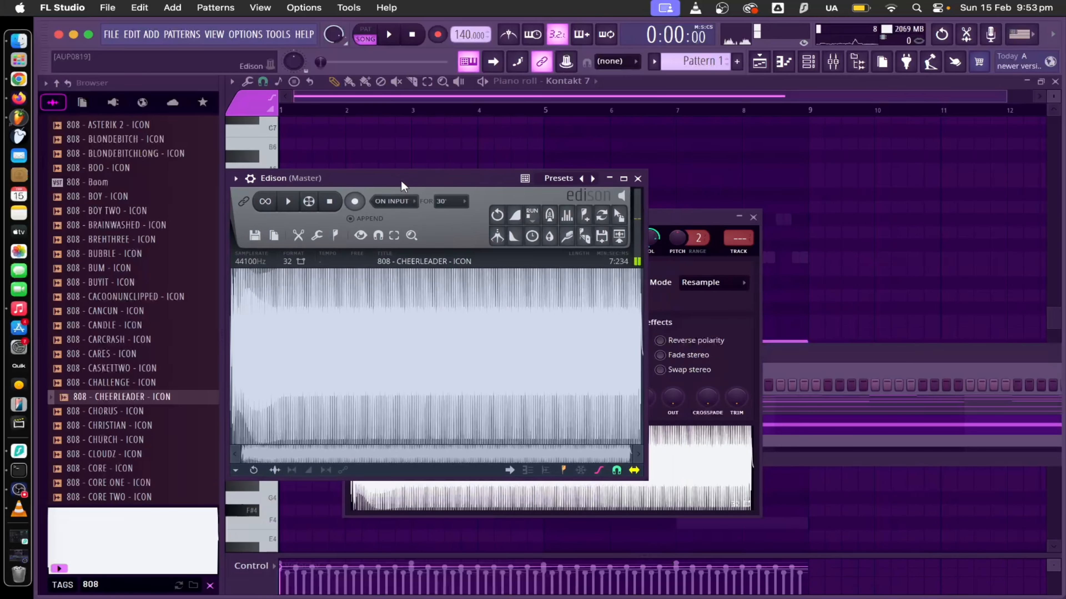
{"action": "left_click_drag", "start_coordinate": [242, 453], "coordinate": [426, 453]}
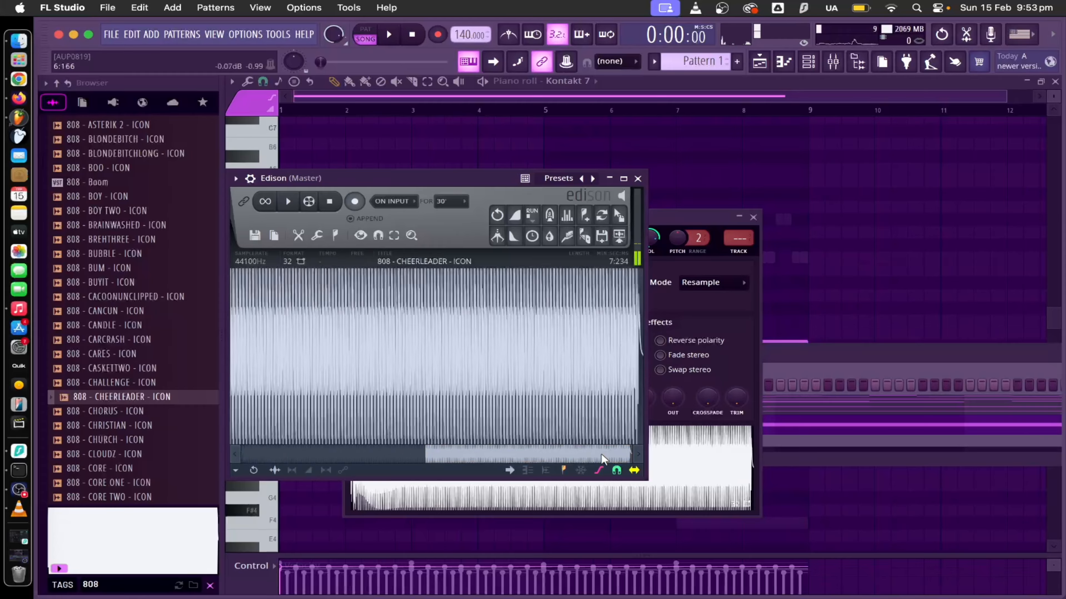
{"action": "left_click_drag", "start_coordinate": [631, 454], "coordinate": [432, 457]}
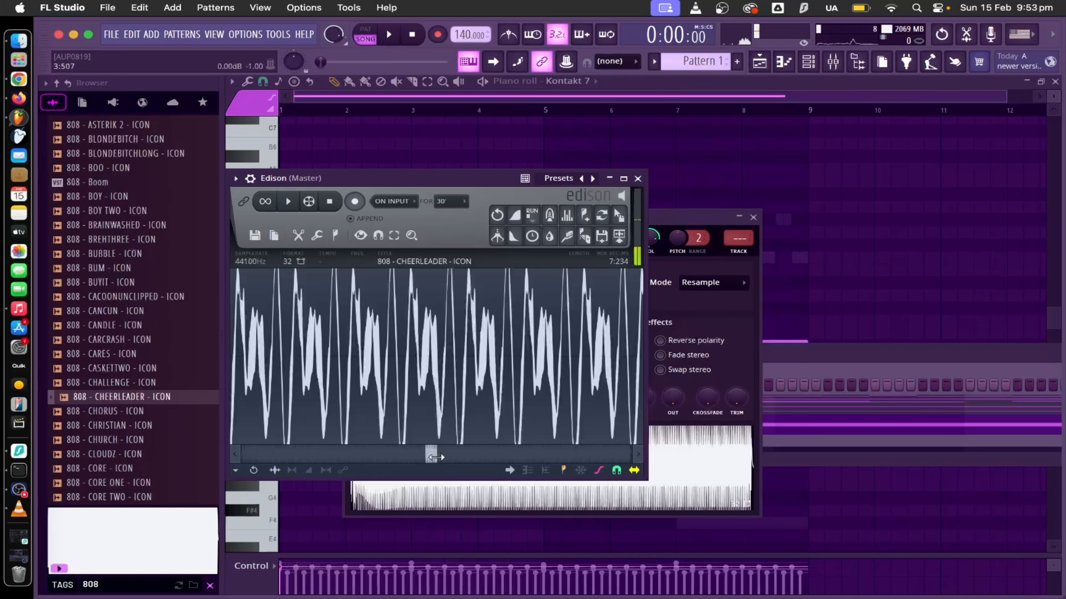
{"action": "scroll", "coordinate": [428, 453], "scroll_direction": "down", "scroll_amount": 3}
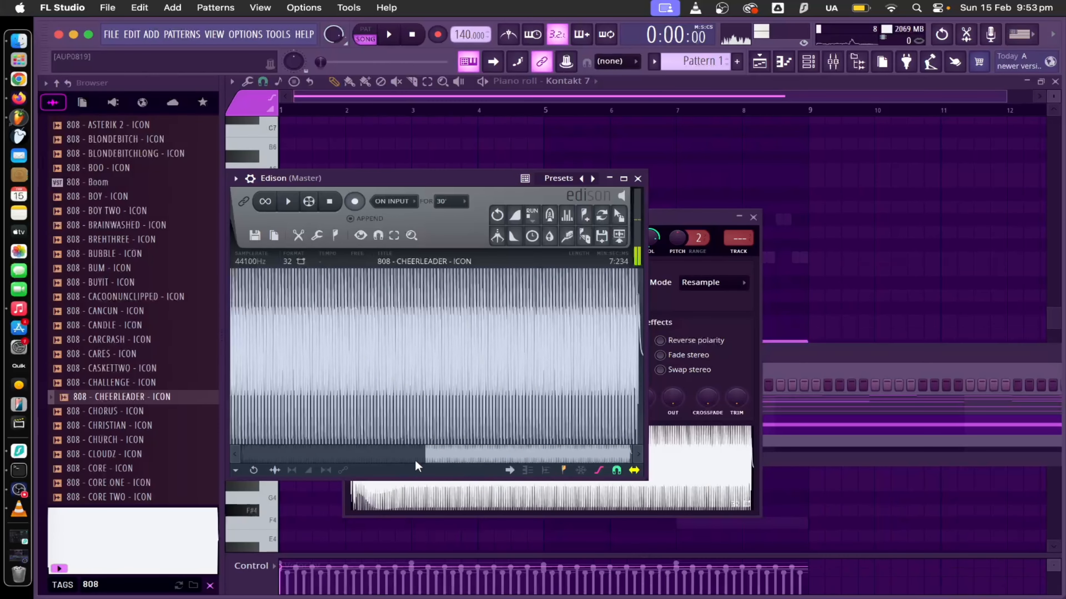
{"action": "scroll", "coordinate": [425, 457], "scroll_direction": "down", "scroll_amount": 2}
- Enable the 808 channel's volume envelope with full hold and with delay, attack, decay, sustain and release at minimum
{"action": "left_click_drag", "start_coordinate": [374, 181], "coordinate": [826, 157]}
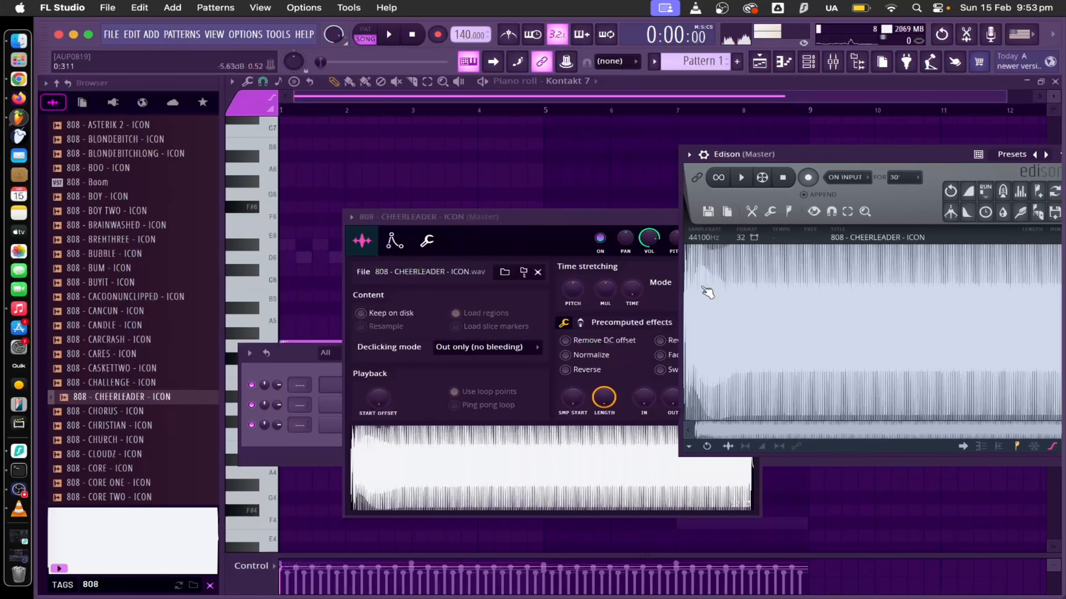
{"action": "left_click_drag", "start_coordinate": [495, 219], "coordinate": [410, 158]}
{"action": "left_click", "coordinate": [310, 177]}
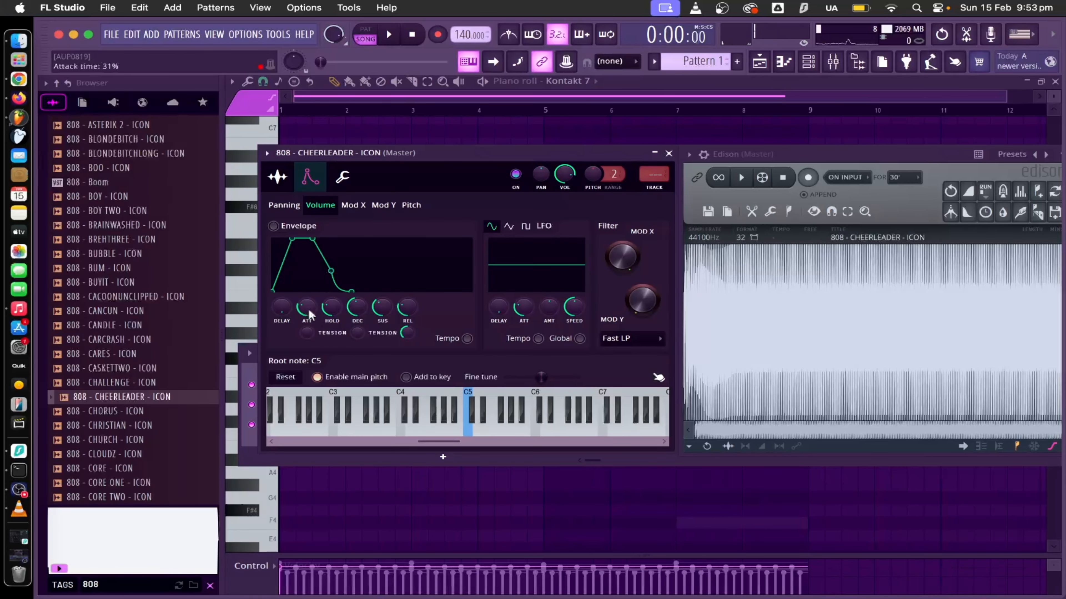
{"action": "left_click_drag", "start_coordinate": [307, 308], "coordinate": [397, 327]}
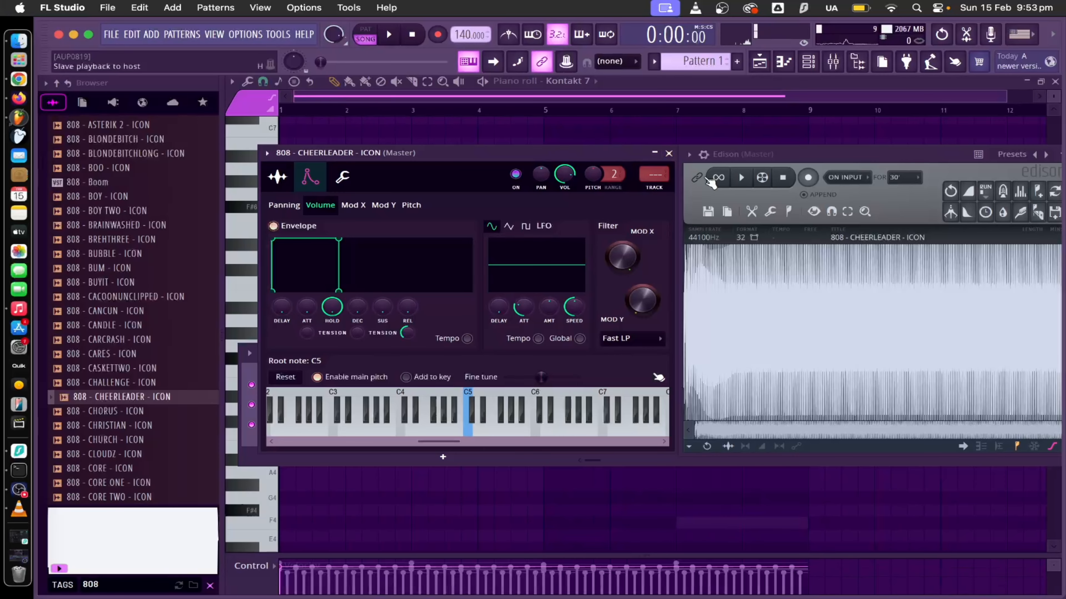
{"action": "left_click", "coordinate": [669, 153]}
- Reopen the CHEERLEADER 808 channel's sample settings and place the Edison window beside them
{"action": "left_click_drag", "start_coordinate": [793, 150], "coordinate": [515, 167]}
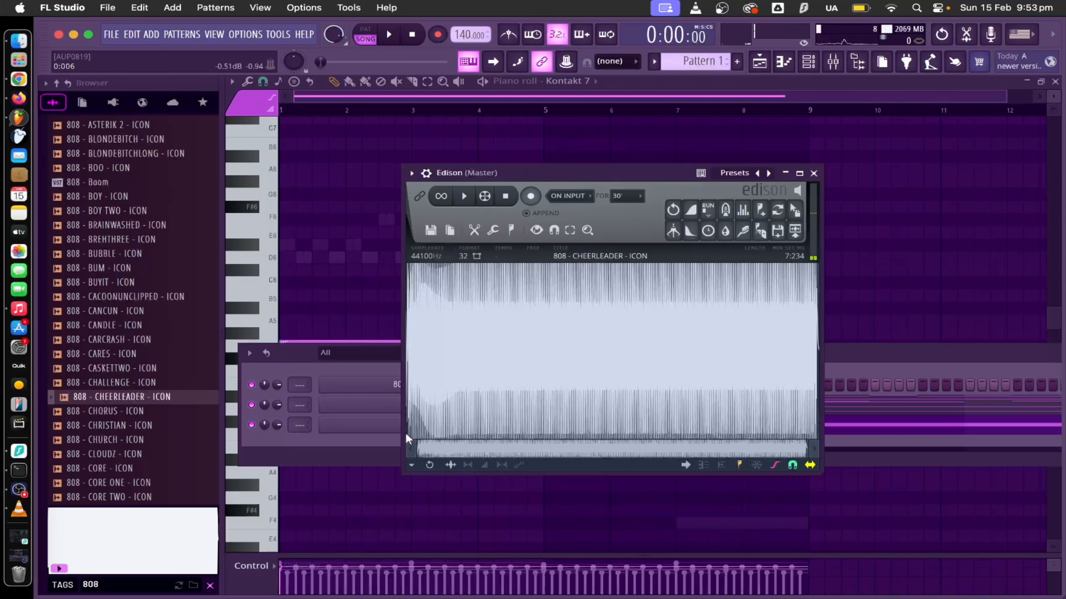
{"action": "left_click", "coordinate": [386, 426]}
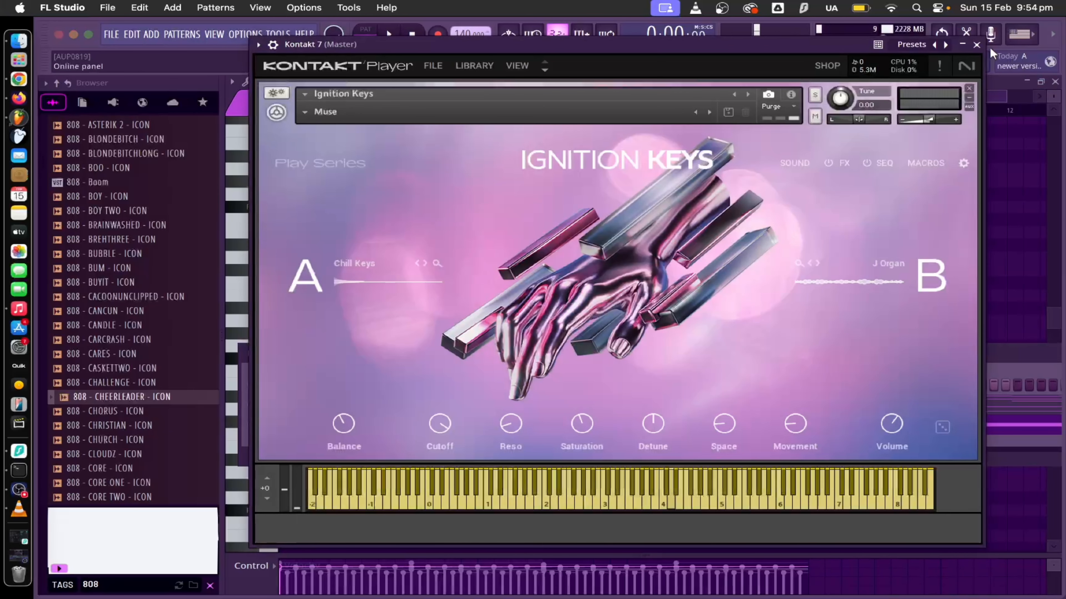
{"action": "left_click", "coordinate": [977, 45]}
{"action": "left_click", "coordinate": [434, 389]}
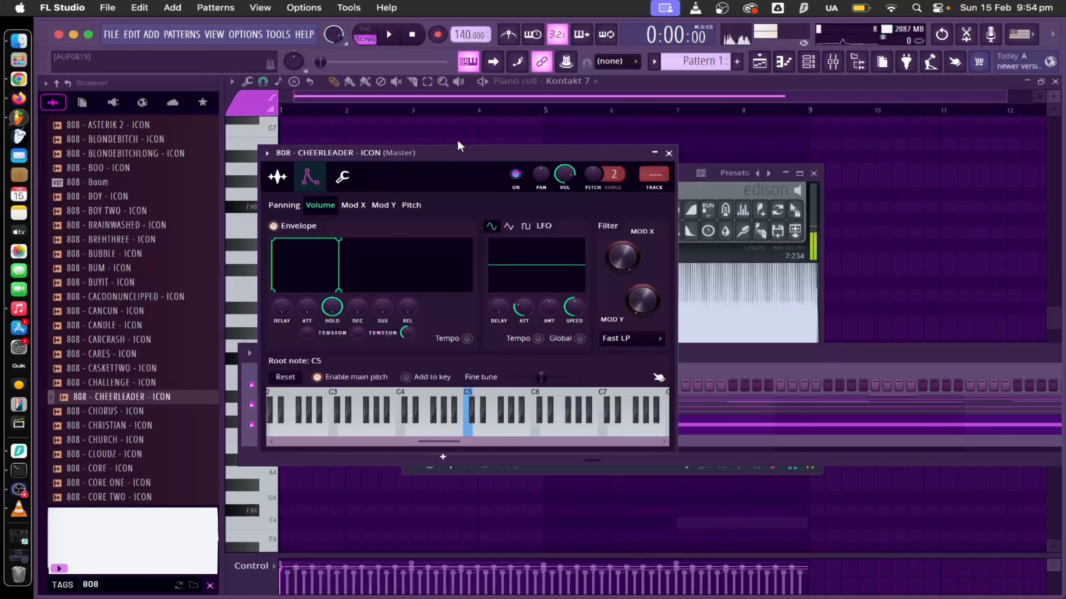
{"action": "left_click", "coordinate": [276, 177]}
{"action": "left_click_drag", "start_coordinate": [454, 148], "coordinate": [447, 122]}
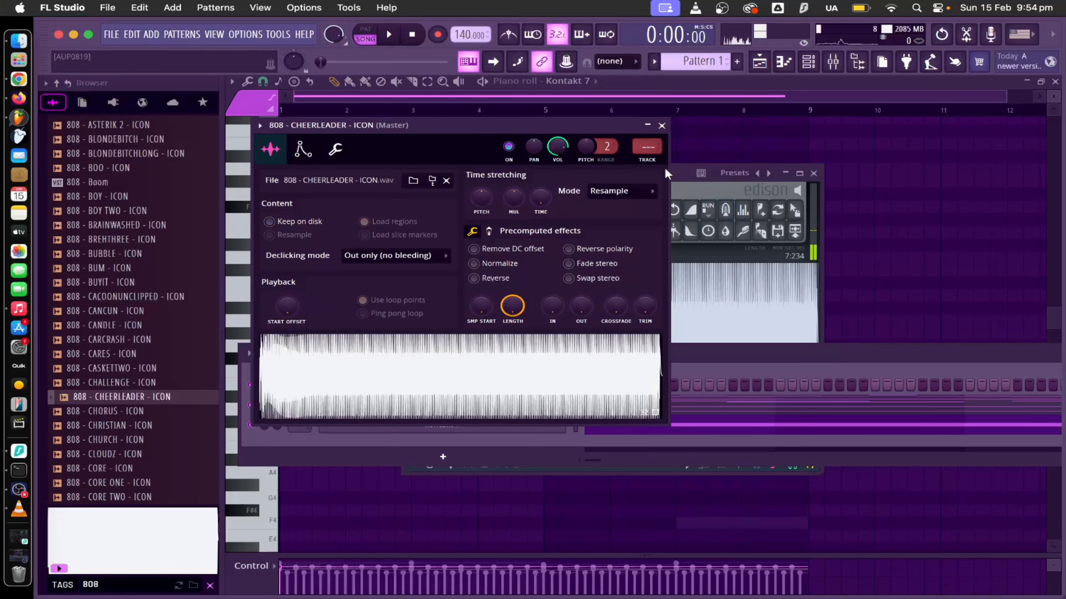
{"action": "left_click_drag", "start_coordinate": [680, 175], "coordinate": [881, 135]}
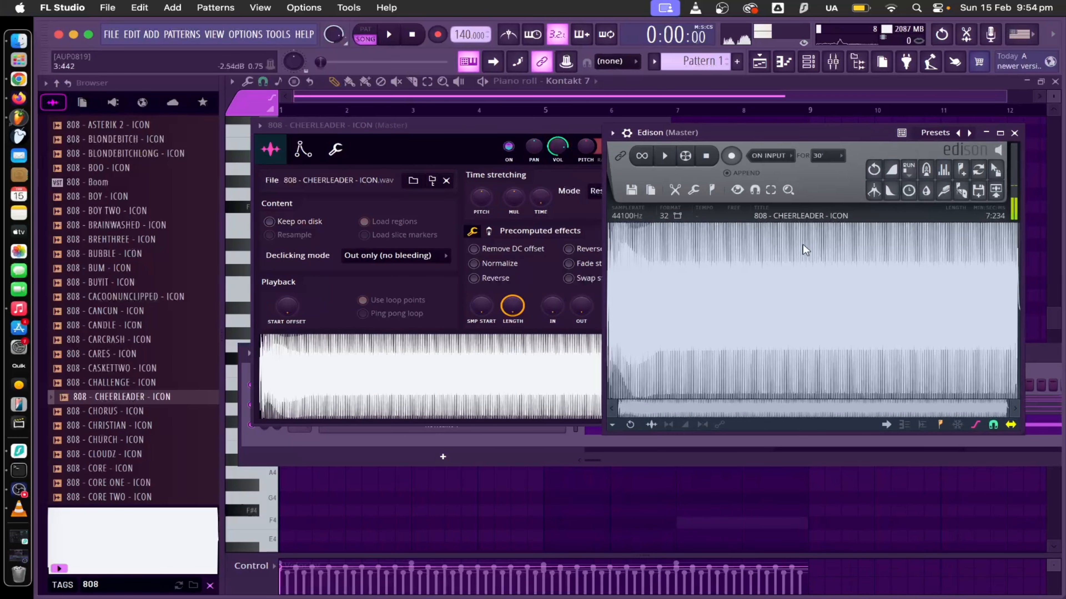
- Examine the waveform cycles in the later part of the 808 sample and preview the sample in Edison
{"action": "left_click_drag", "start_coordinate": [618, 406], "coordinate": [936, 413]}
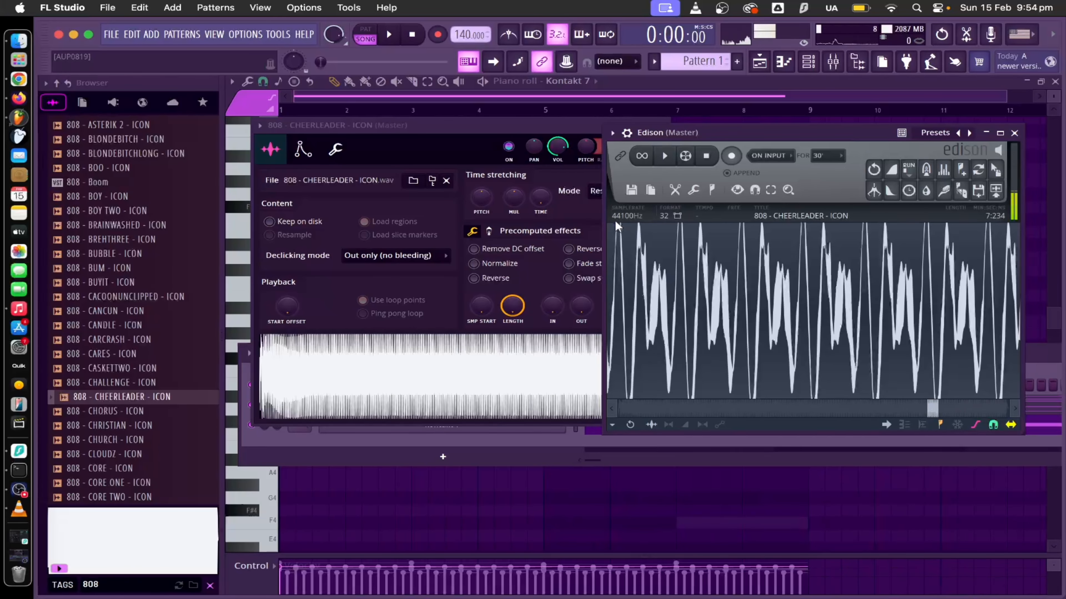
{"action": "scroll", "coordinate": [733, 260], "scroll_direction": "down", "scroll_amount": 5}
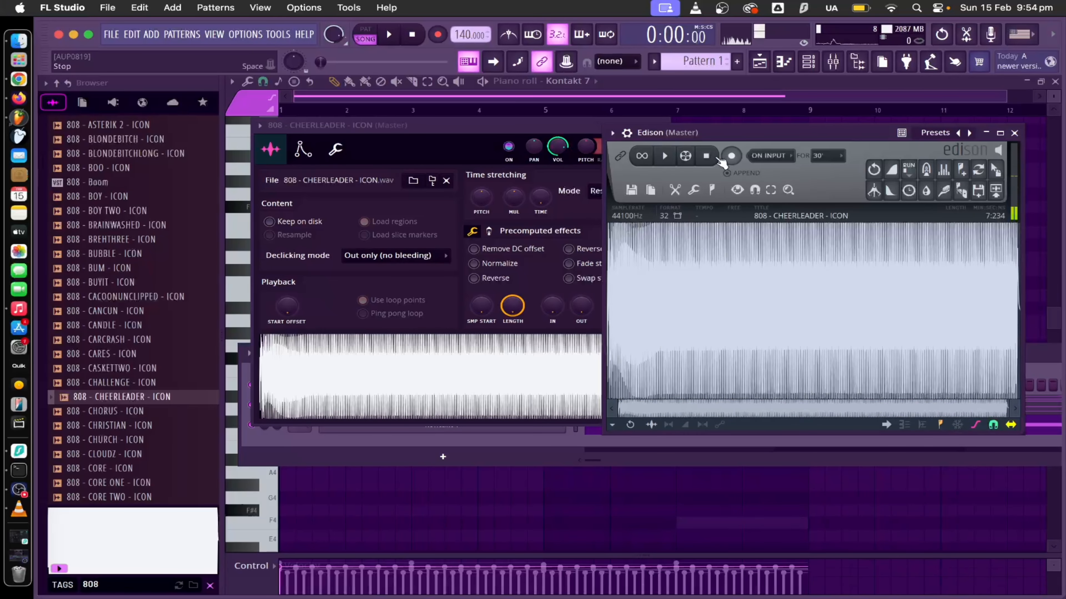
{"action": "left_click", "coordinate": [667, 162]}
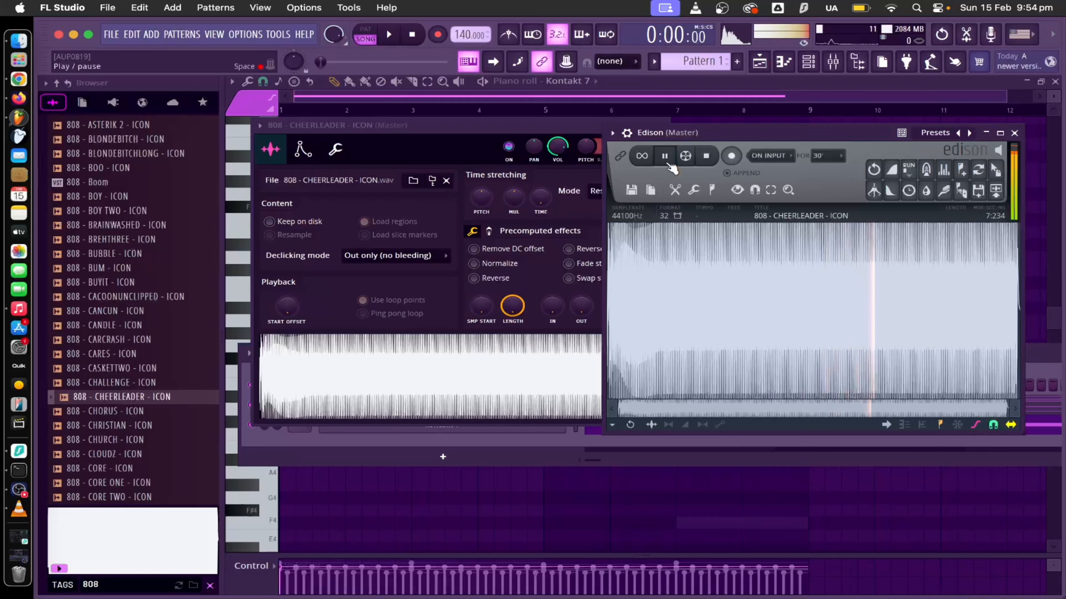
{"action": "left_click", "coordinate": [667, 161]}
- Select two full waveform cycles of the 808 from 5:147 to 5:208 in Edison and toggle loop playback for them
{"action": "left_click_drag", "start_coordinate": [619, 411], "coordinate": [896, 410]}
{"action": "left_click_drag", "start_coordinate": [984, 411], "coordinate": [900, 415]}
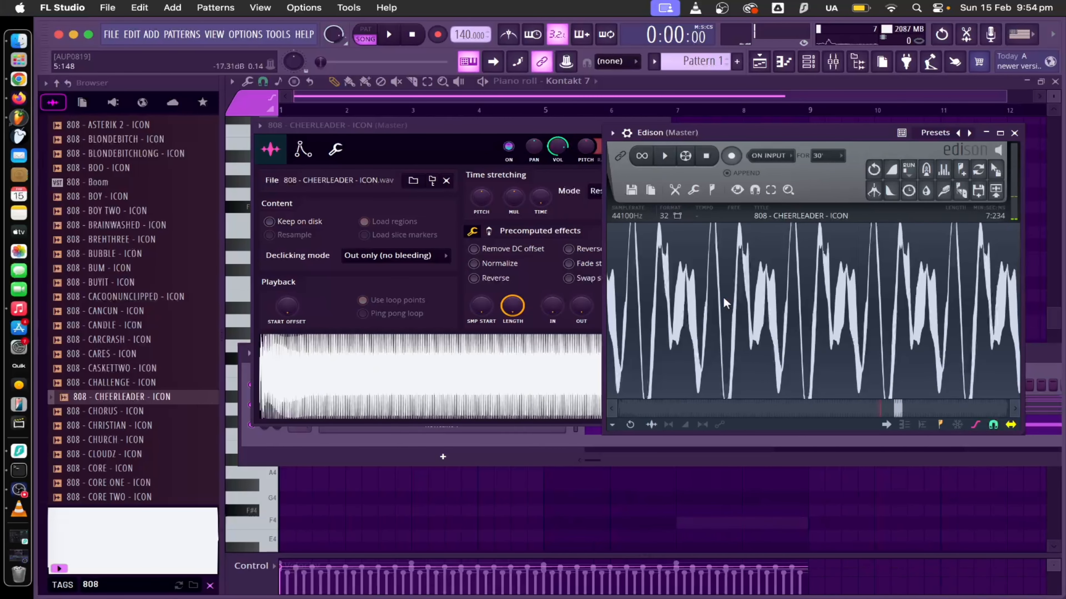
{"action": "left_click_drag", "start_coordinate": [720, 306], "coordinate": [754, 312]}
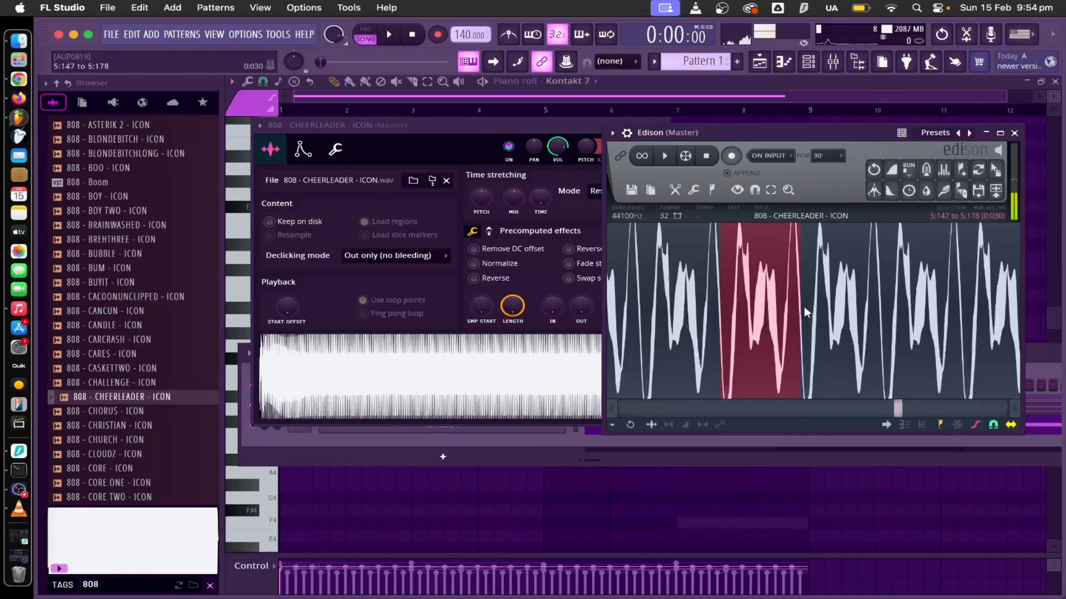
{"action": "left_click_drag", "start_coordinate": [857, 310], "coordinate": [882, 311]}
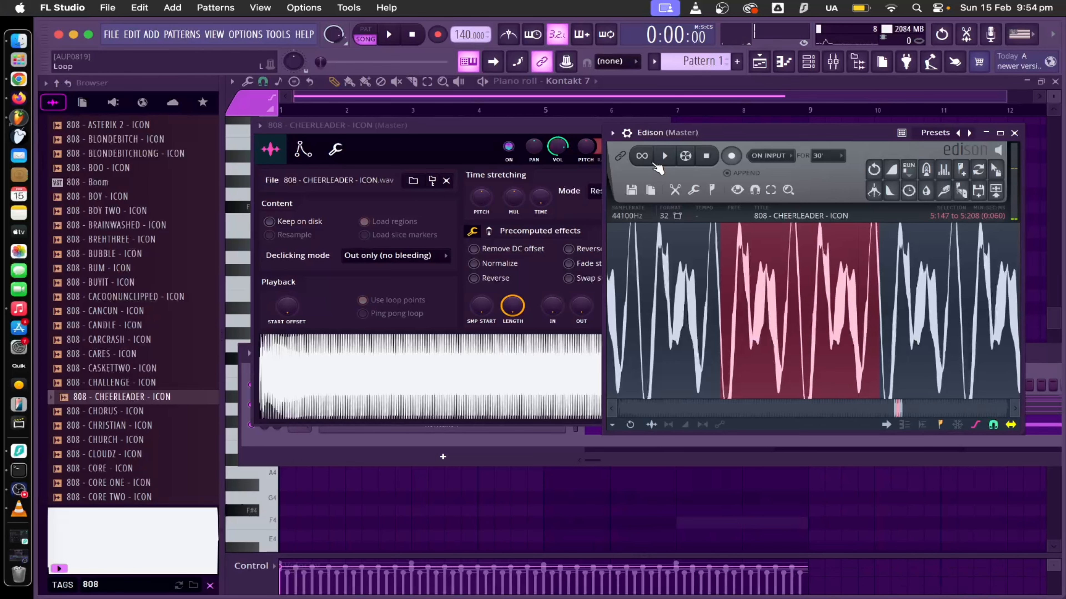
{"action": "left_click", "coordinate": [653, 161]}
{"action": "left_click", "coordinate": [649, 163]}
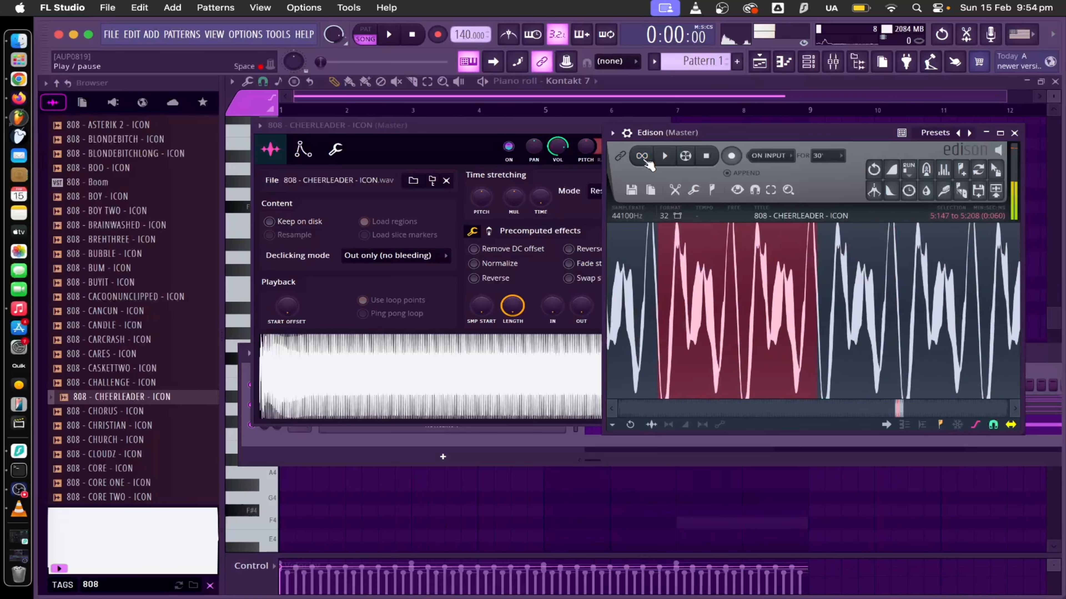
- Shorten the Edison selection to 5:147 to 5:203 and audition it with loop playback
{"action": "left_click_drag", "start_coordinate": [821, 308], "coordinate": [814, 308]}
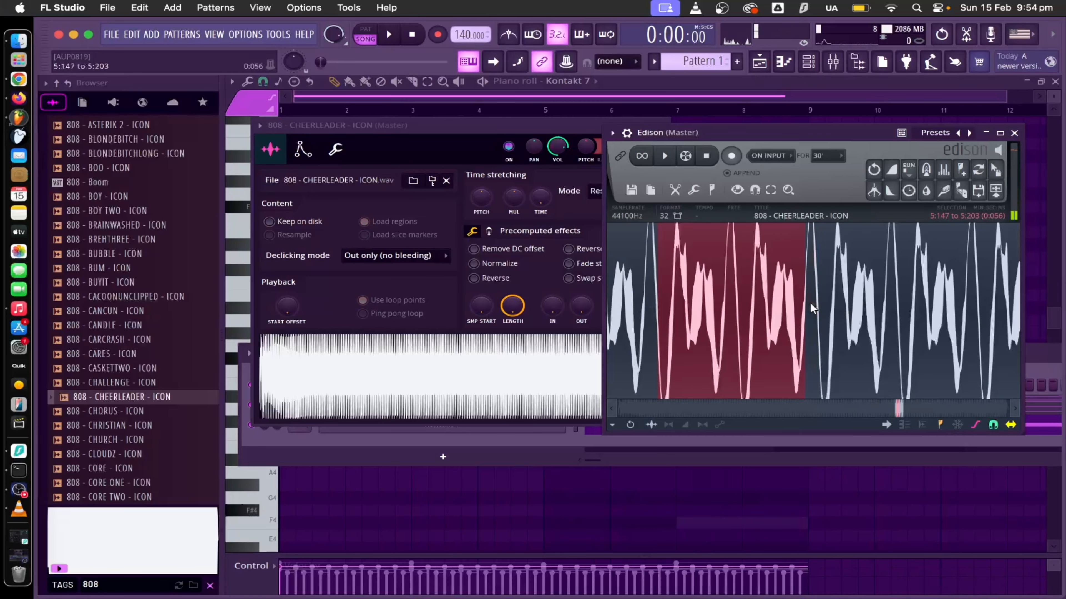
{"action": "left_click", "coordinate": [642, 162]}
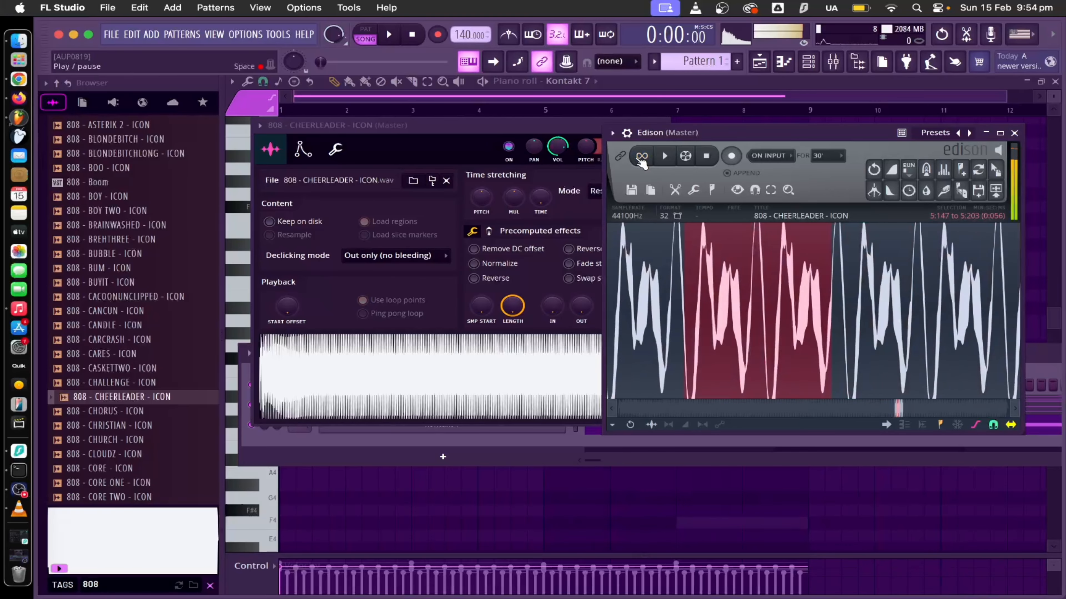
{"action": "left_click", "coordinate": [641, 159]}
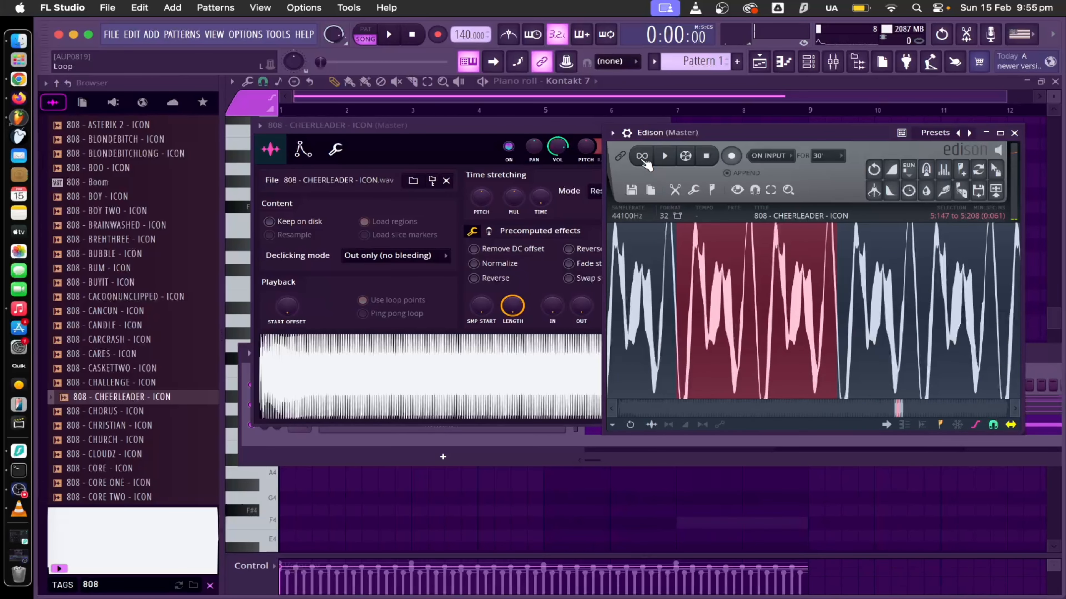
- Audition the 5:147 to 5:208 selection with loop playback in Edison and set it as the sample's loop region
{"action": "left_click", "coordinate": [641, 156]}
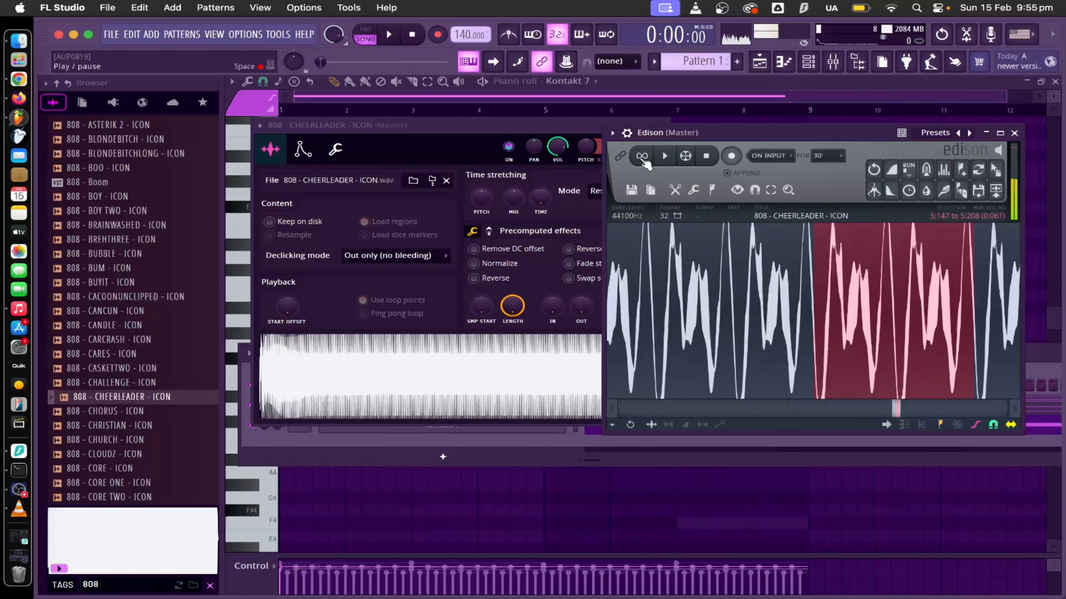
{"action": "left_click", "coordinate": [645, 161]}
{"action": "left_click", "coordinate": [643, 157]}
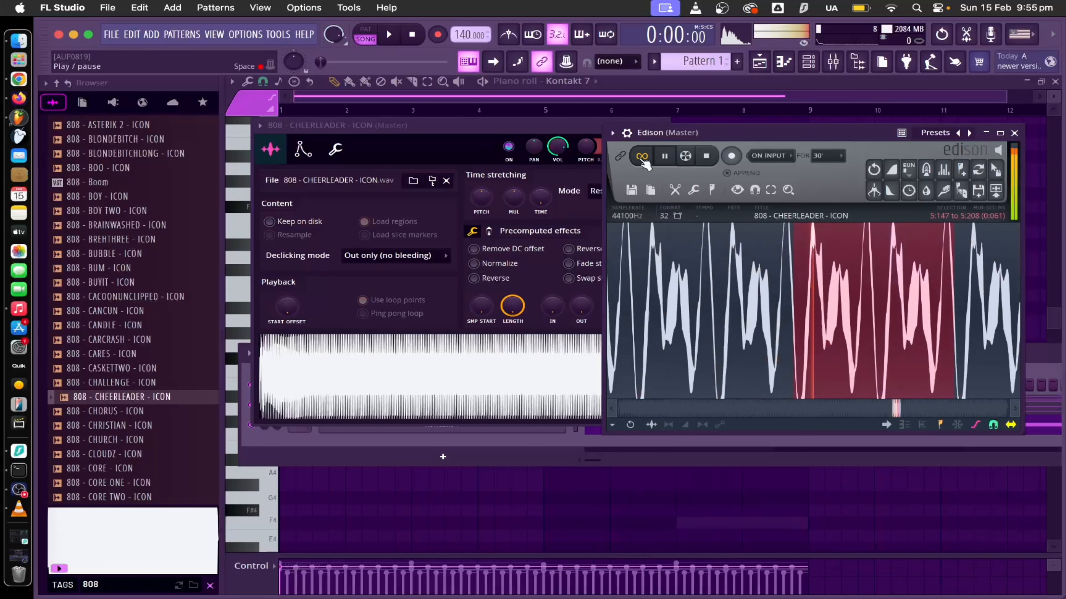
{"action": "left_click", "coordinate": [644, 162]}
{"action": "left_click", "coordinate": [713, 191]}
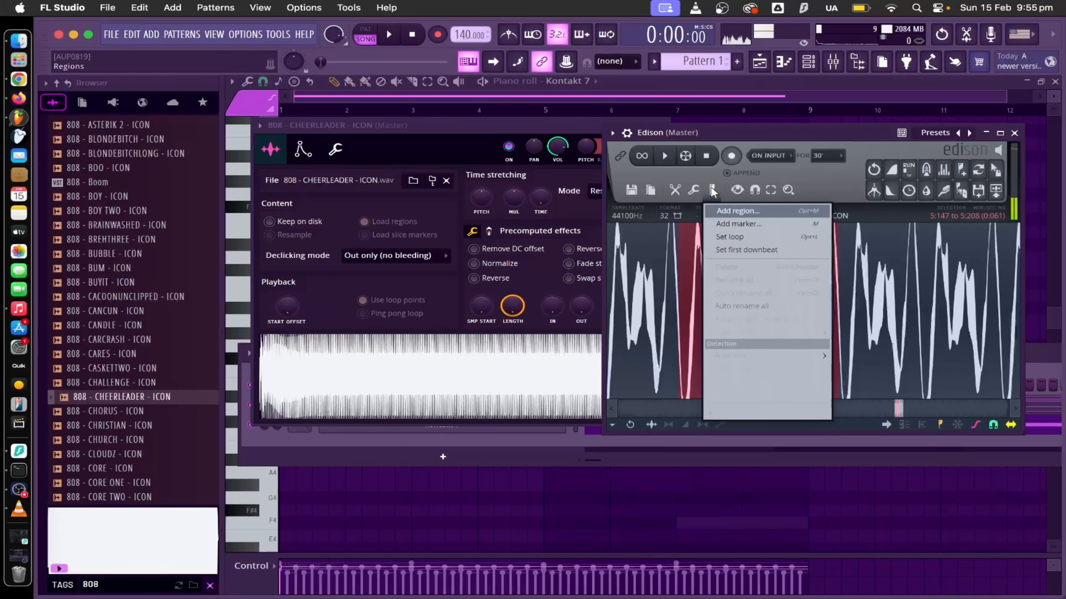
{"action": "left_click", "coordinate": [733, 238]}
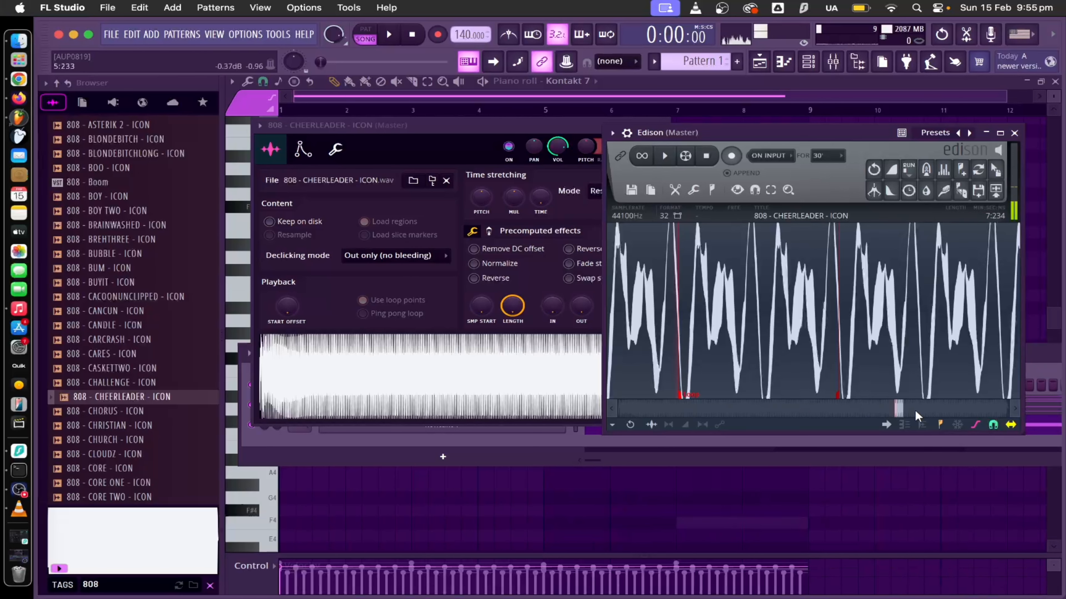
- Send the whole looped 808 sample from Edison into the CHEERLEADER channel's sampler
{"action": "left_click_drag", "start_coordinate": [899, 409], "coordinate": [1043, 417]}
{"action": "left_click_drag", "start_coordinate": [894, 409], "coordinate": [624, 405]}
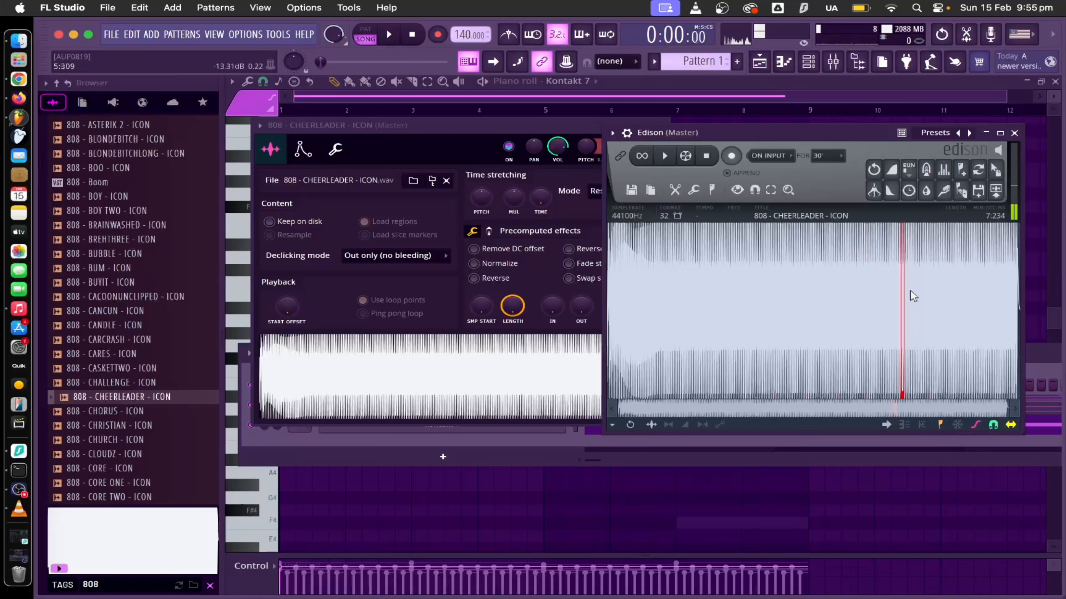
{"action": "left_click_drag", "start_coordinate": [995, 172], "coordinate": [487, 370]}
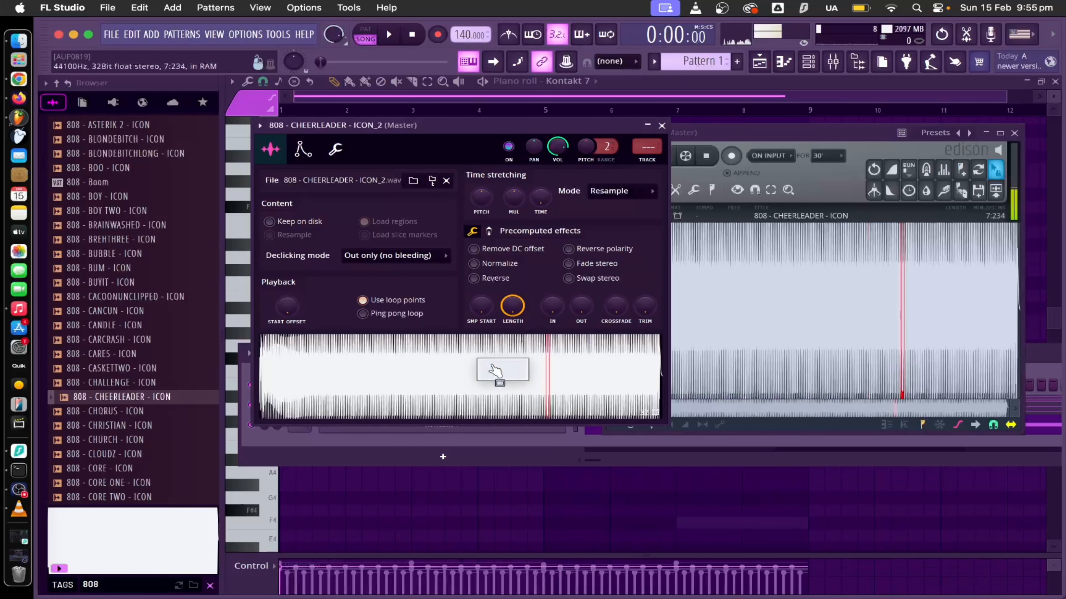
- Preview a sustained 808 note with Use loop points enabled, and close the channel settings
{"action": "left_click_drag", "start_coordinate": [493, 134], "coordinate": [709, 101]}
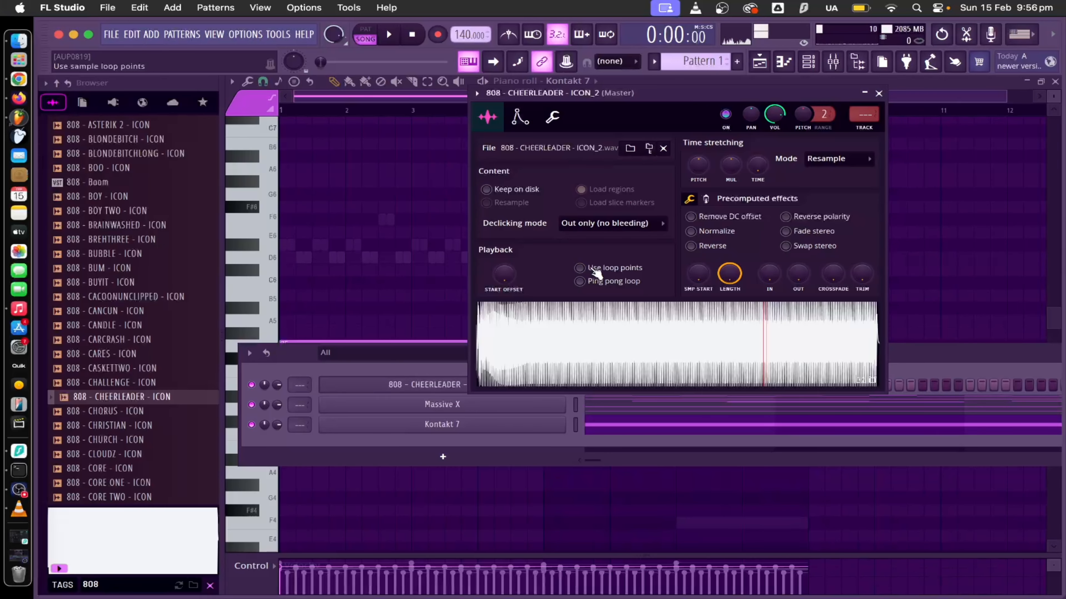
{"action": "key", "text": "g"}
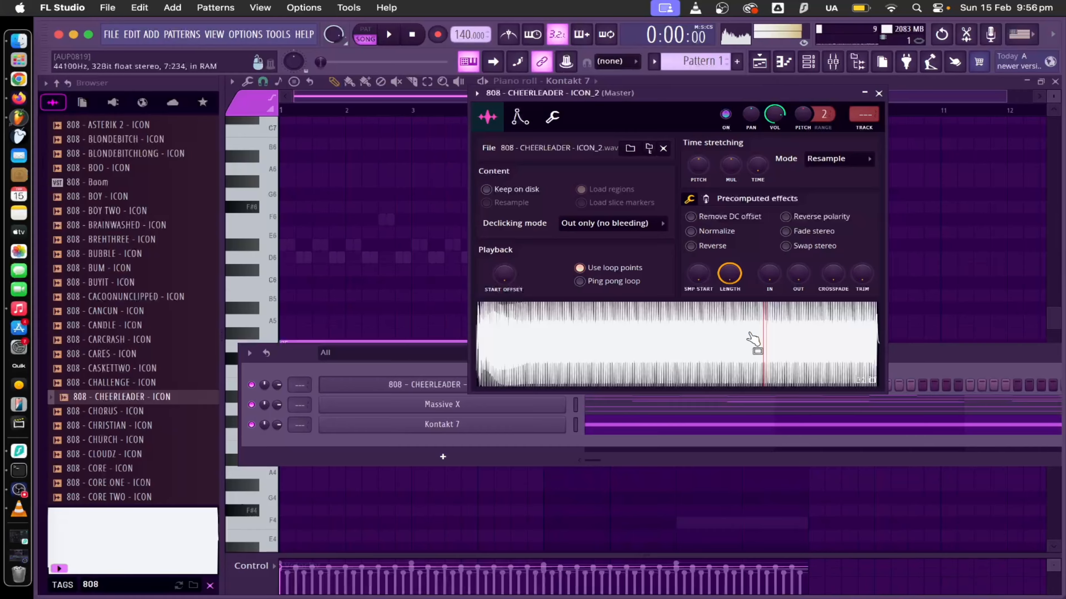
{"action": "left_click", "coordinate": [879, 93]}
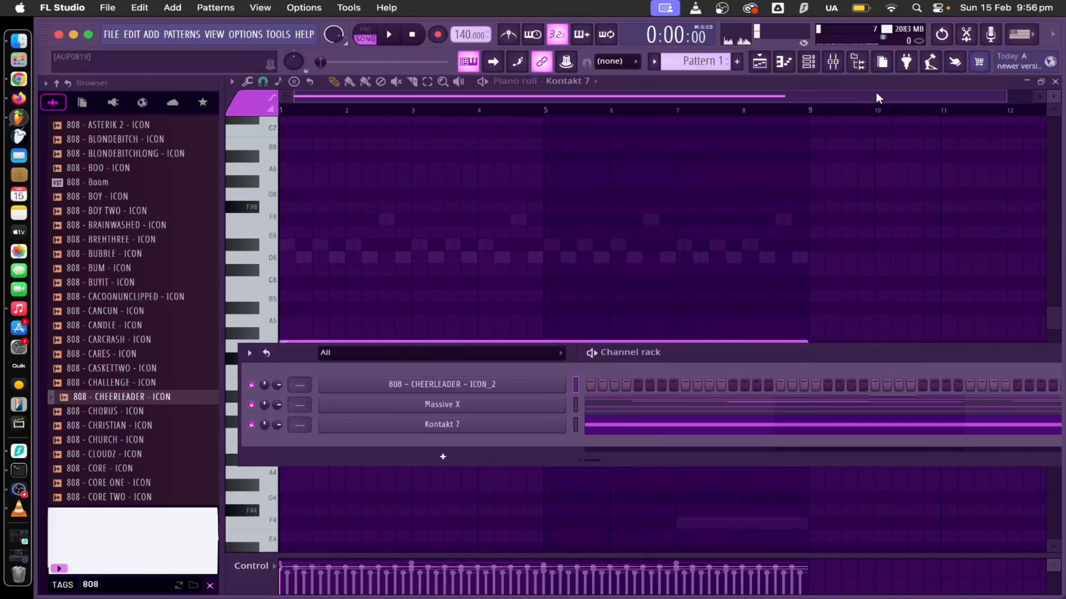
- Play the pattern briefly and check the Ignition Keys instrument in the Kontakt 7 channel
{"action": "key", "text": "space"}
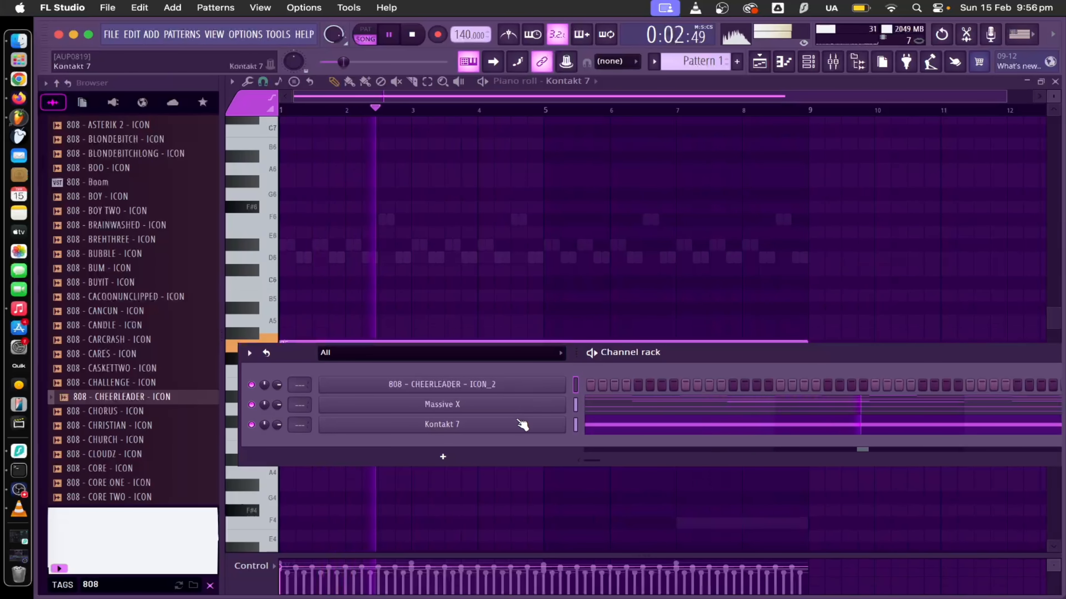
{"action": "key", "text": "space"}
{"action": "left_click", "coordinate": [519, 429]}
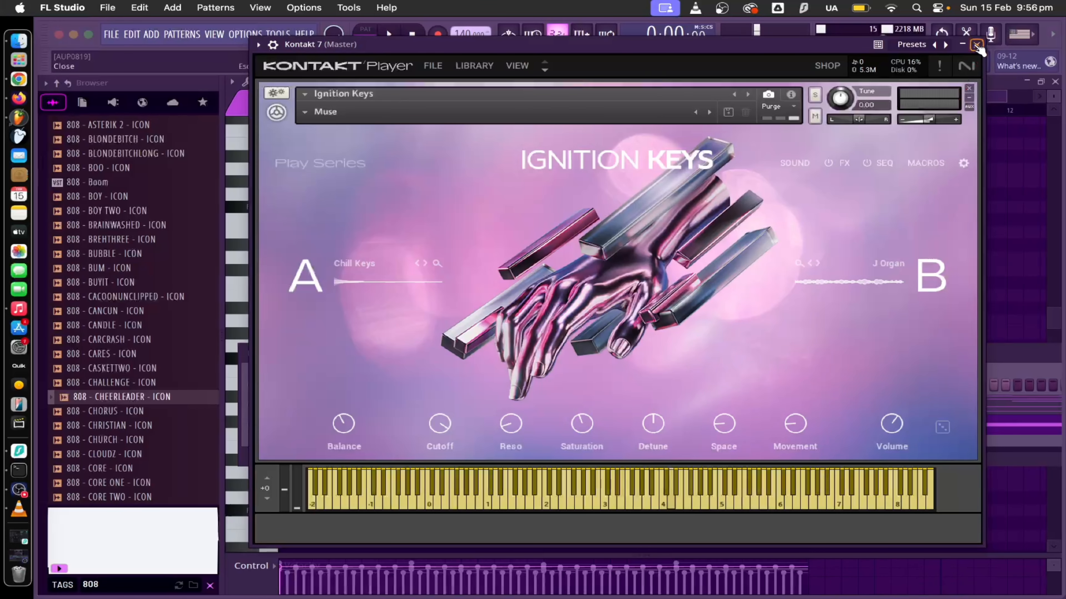
{"action": "left_click", "coordinate": [976, 44]}
- Open the piano roll of the 808 - CHEERLEADER - ICON_2 channel at its low octaves
{"action": "right_click", "coordinate": [553, 392]}
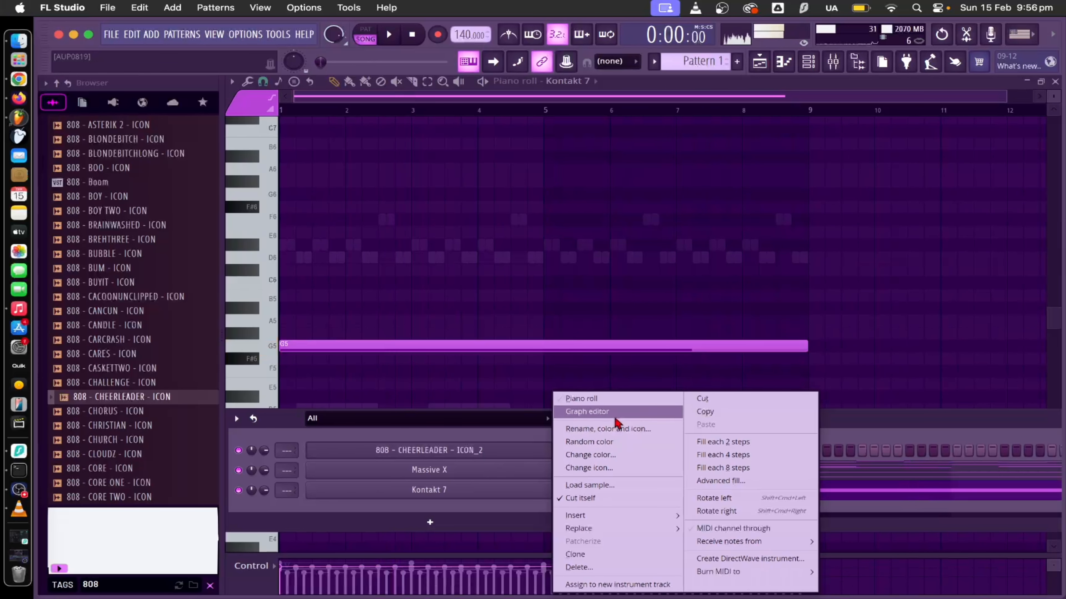
{"action": "left_click", "coordinate": [600, 401]}
{"action": "scroll", "coordinate": [548, 377], "scroll_direction": "down", "scroll_amount": 5}
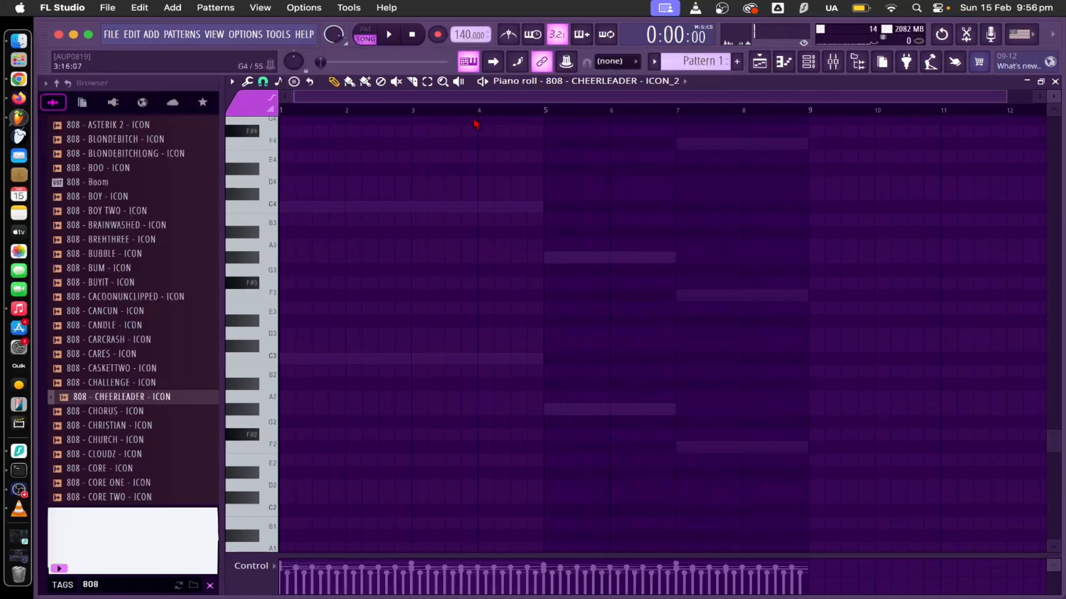
{"action": "scroll", "coordinate": [470, 99], "scroll_direction": "up", "scroll_amount": 1}
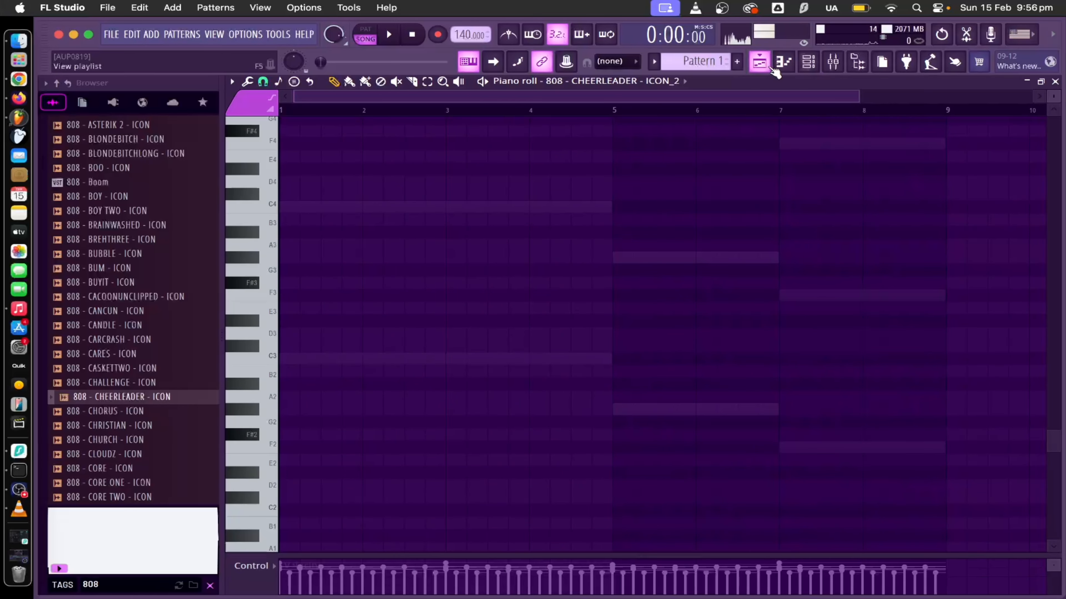
- Place the 808 - CACOONUNCLIPPED - ICON sample as an audio clip on playlist Track 4 near bar 5
{"action": "left_click", "coordinate": [759, 63]}
{"action": "scroll", "coordinate": [631, 100], "scroll_direction": "down", "scroll_amount": 2}
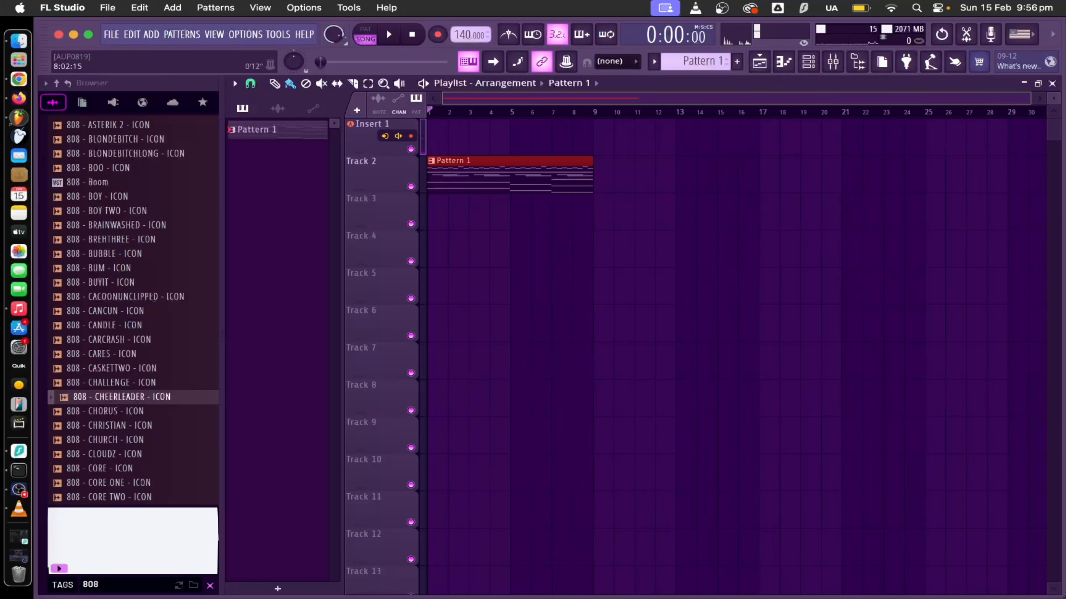
{"action": "left_click_drag", "start_coordinate": [126, 297], "coordinate": [508, 240]}
- Clear the browser's 808 filter and place Cymatics - Anubis Drum Loop 1 - 124 BPM on playlist Track 7
{"action": "scroll", "coordinate": [114, 231], "scroll_direction": "up", "scroll_amount": 10}
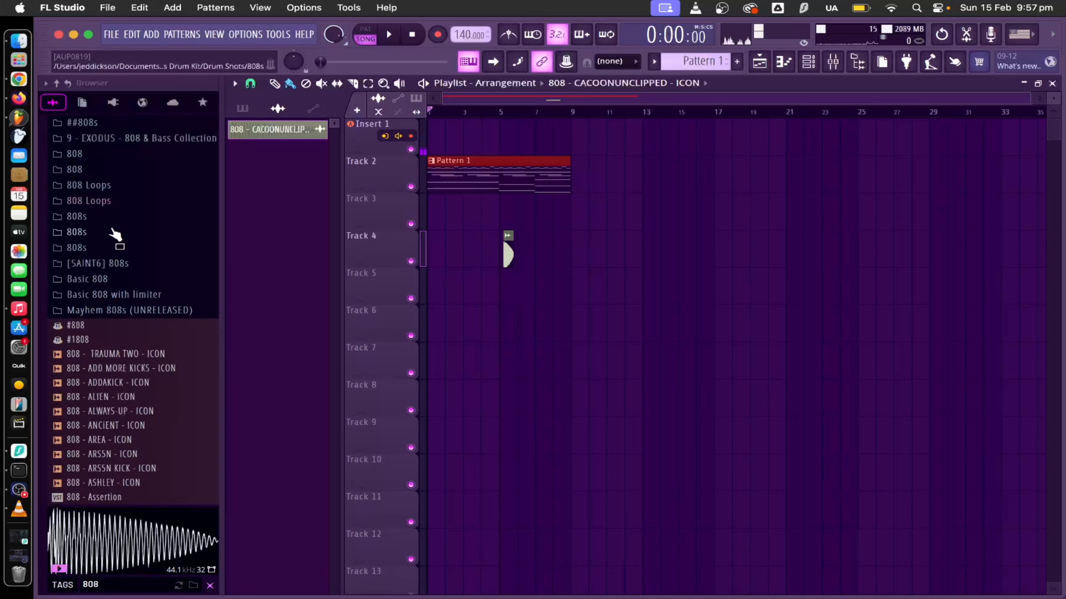
{"action": "scroll", "coordinate": [114, 234], "scroll_direction": "down", "scroll_amount": 10}
{"action": "left_click", "coordinate": [210, 586]}
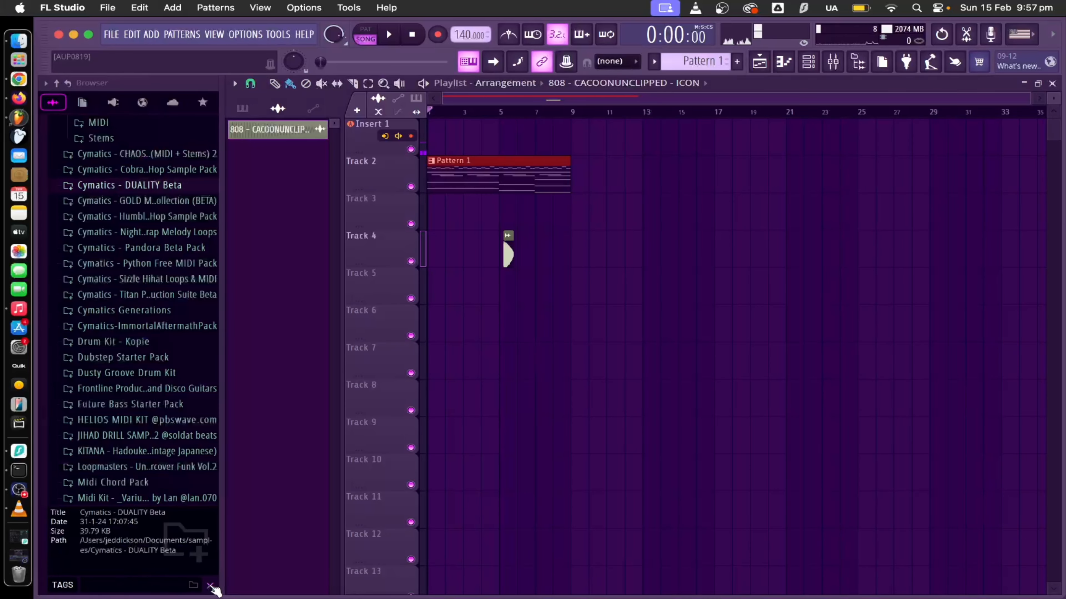
{"action": "left_click", "coordinate": [140, 330]}
{"action": "left_click", "coordinate": [134, 342]}
{"action": "left_click_drag", "start_coordinate": [166, 354], "coordinate": [592, 361]}
- Place Sizzle Hihat Loop 6 - 129 BPM on Track 4 and Sizzle Hihat Loop 9 - 135 BPM on Track 3
{"action": "left_click", "coordinate": [142, 232]}
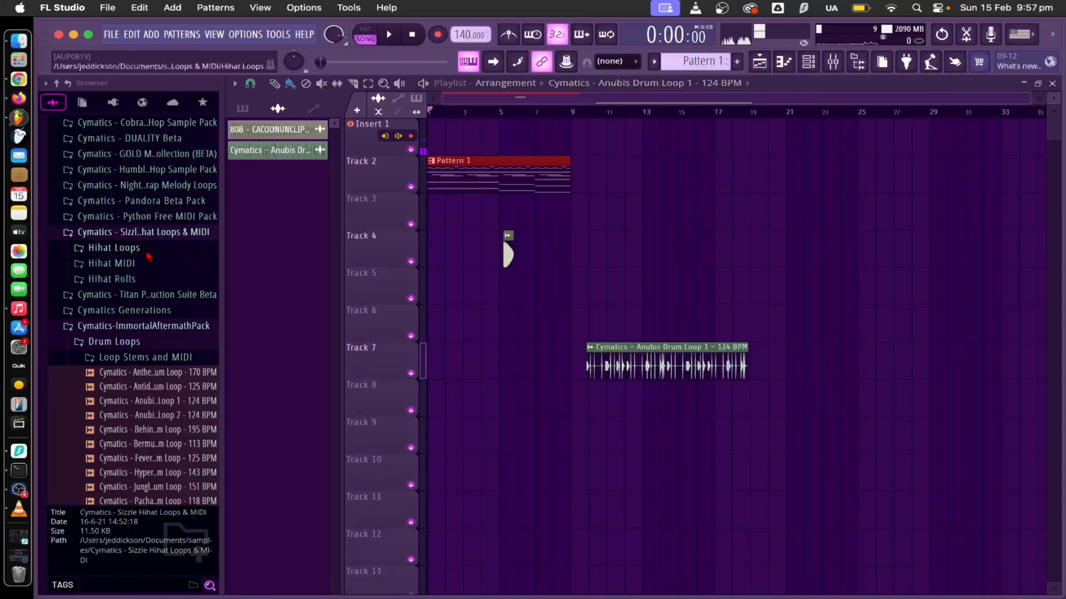
{"action": "left_click", "coordinate": [147, 251]}
{"action": "left_click_drag", "start_coordinate": [158, 268], "coordinate": [581, 252]}
{"action": "left_click_drag", "start_coordinate": [168, 310], "coordinate": [716, 209]}
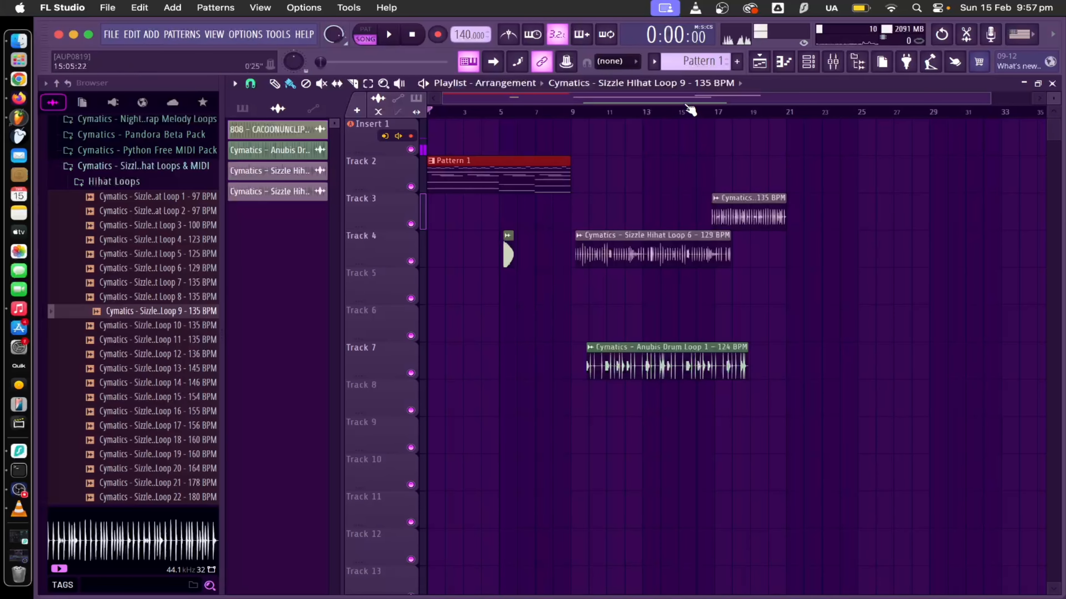
- Delete the hi-hat, 808 and drum loop audio clips from the playlist, keeping only the Pattern 1 clip
{"action": "scroll", "coordinate": [690, 110], "scroll_direction": "down", "scroll_amount": 3}
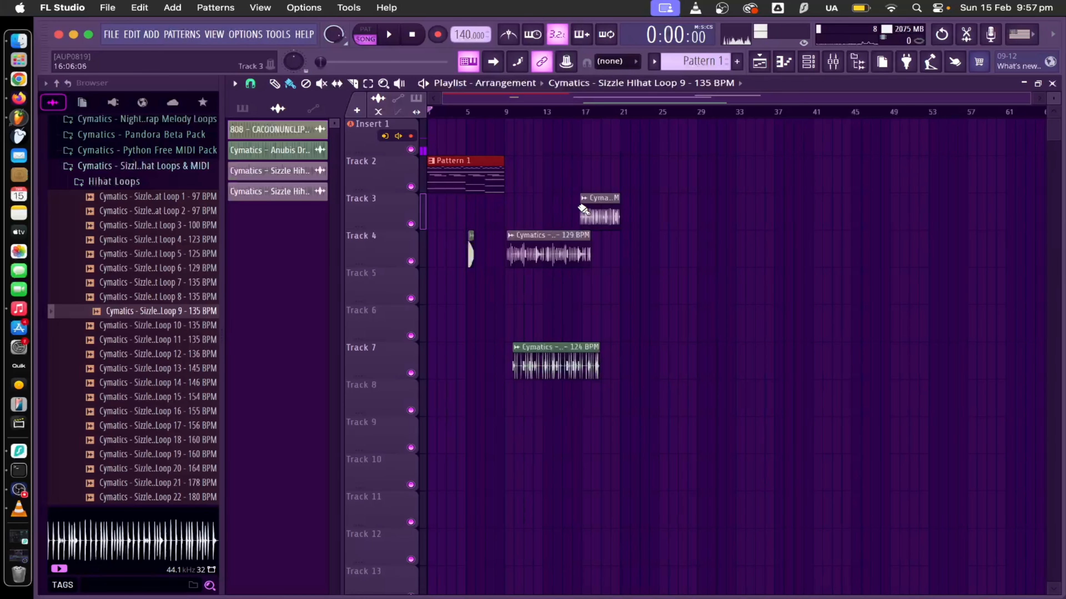
{"action": "right_click", "coordinate": [587, 208]}
{"action": "right_click", "coordinate": [545, 254]}
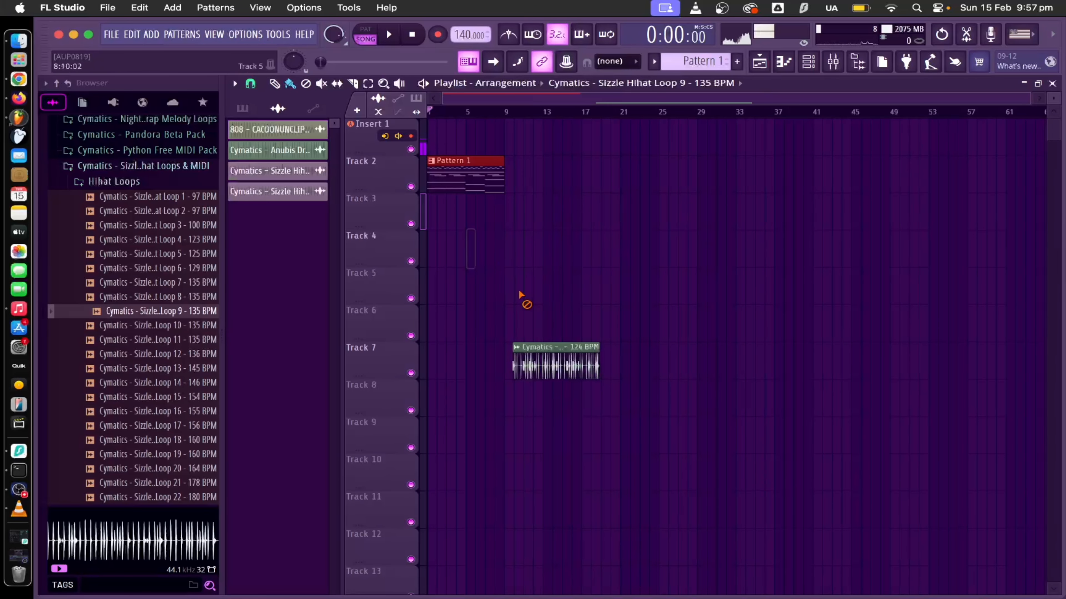
{"action": "right_click", "coordinate": [554, 363]}
- Delete the Anubis Drum Loop 1 and 808 - CACOONUNCLIPPED - ICON channels from the project
{"action": "scroll", "coordinate": [667, 111], "scroll_direction": "up", "scroll_amount": 2}
{"action": "right_click", "coordinate": [268, 147]}
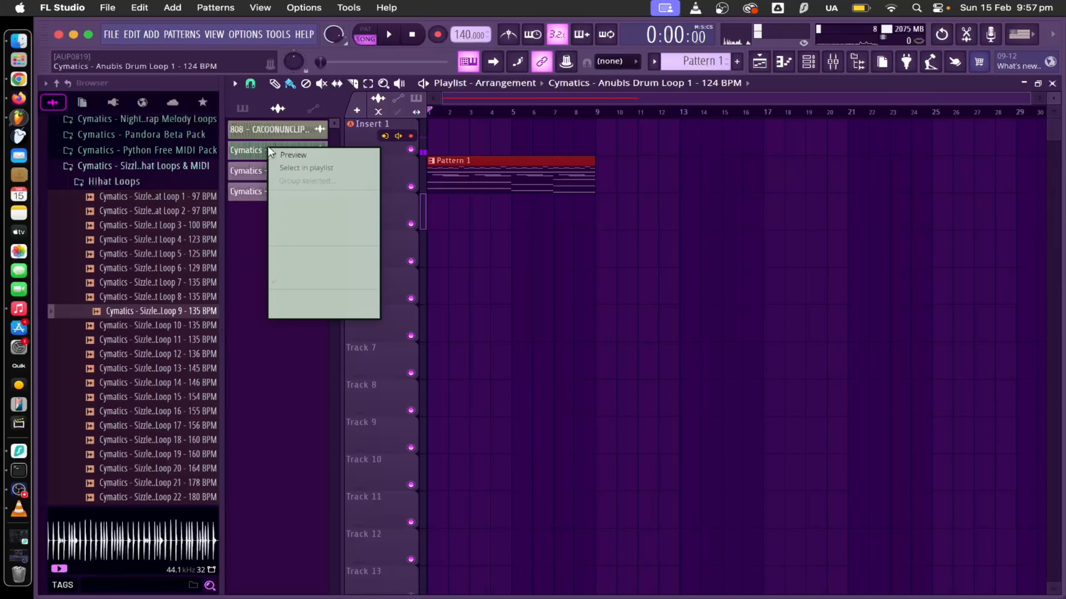
{"action": "left_click", "coordinate": [297, 311]}
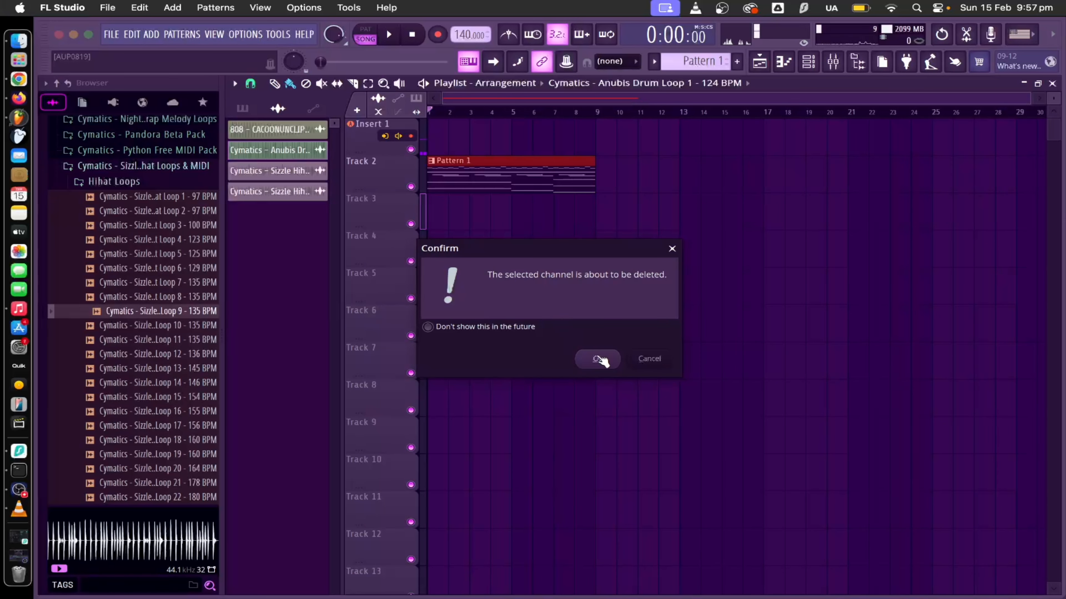
{"action": "left_click", "coordinate": [593, 358]}
{"action": "right_click", "coordinate": [283, 140]}
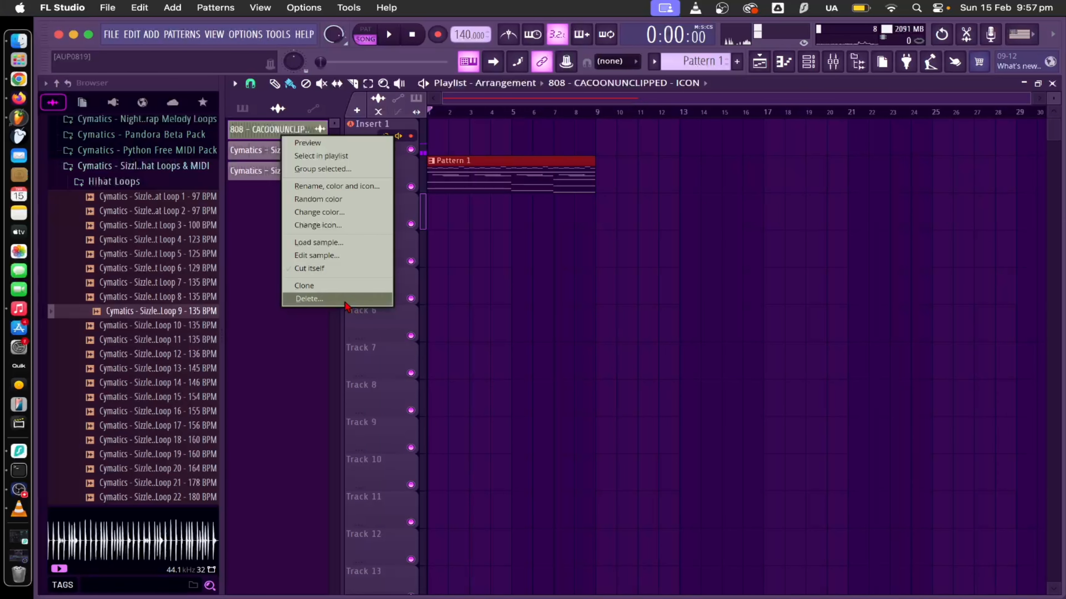
{"action": "left_click", "coordinate": [344, 300]}
{"action": "left_click", "coordinate": [600, 362]}
- Delete the Sizzle Hihat Loop 6 and Sizzle Hihat Loop 9 channels from the project
{"action": "right_click", "coordinate": [268, 147]}
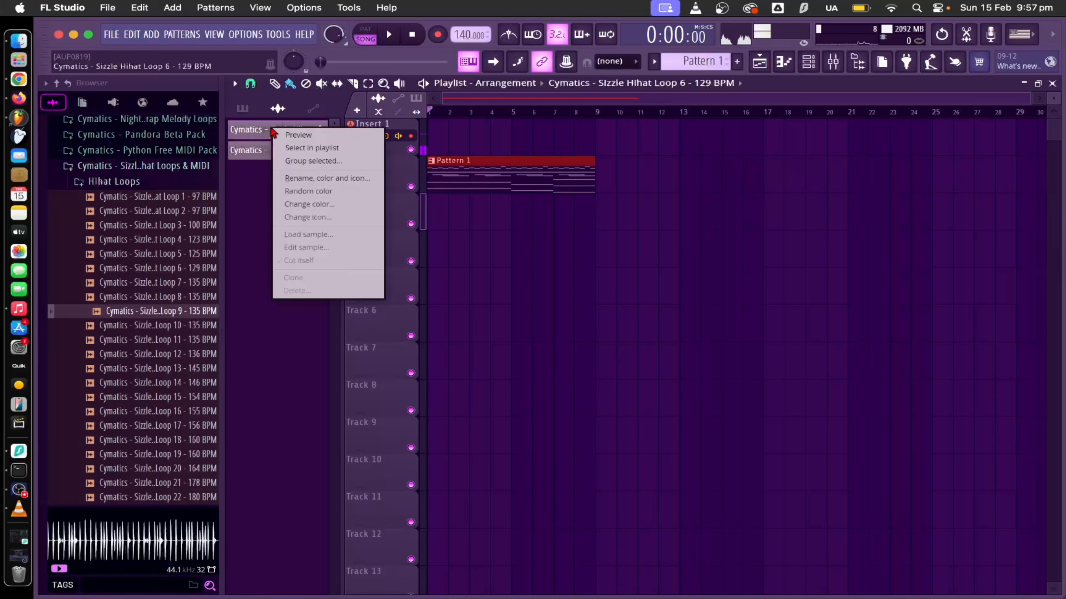
{"action": "left_click", "coordinate": [302, 310]}
{"action": "left_click", "coordinate": [595, 365]}
{"action": "right_click", "coordinate": [276, 134]}
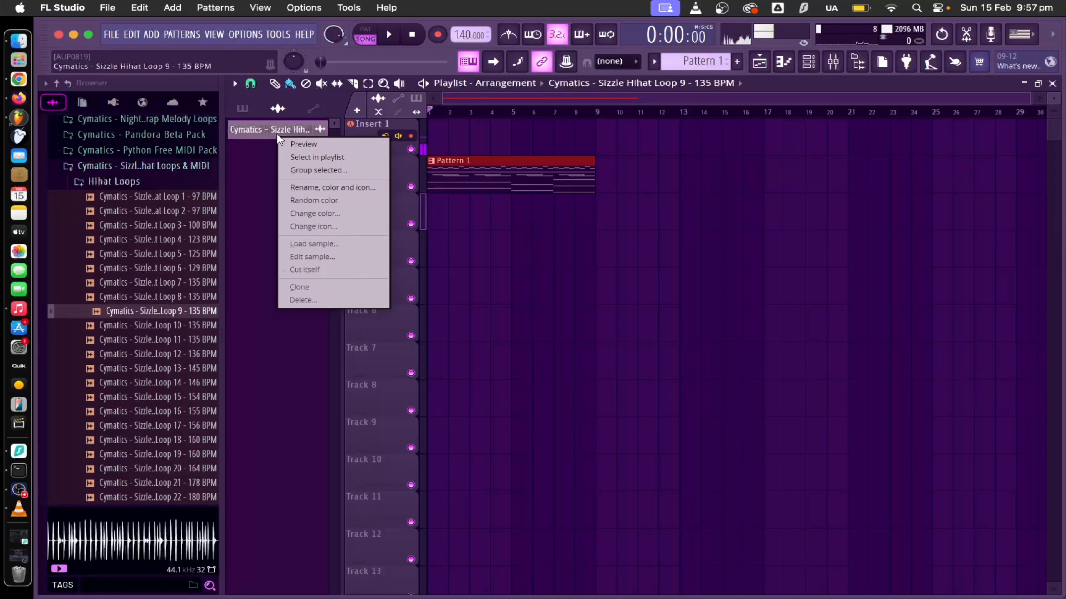
{"action": "left_click", "coordinate": [346, 300]}
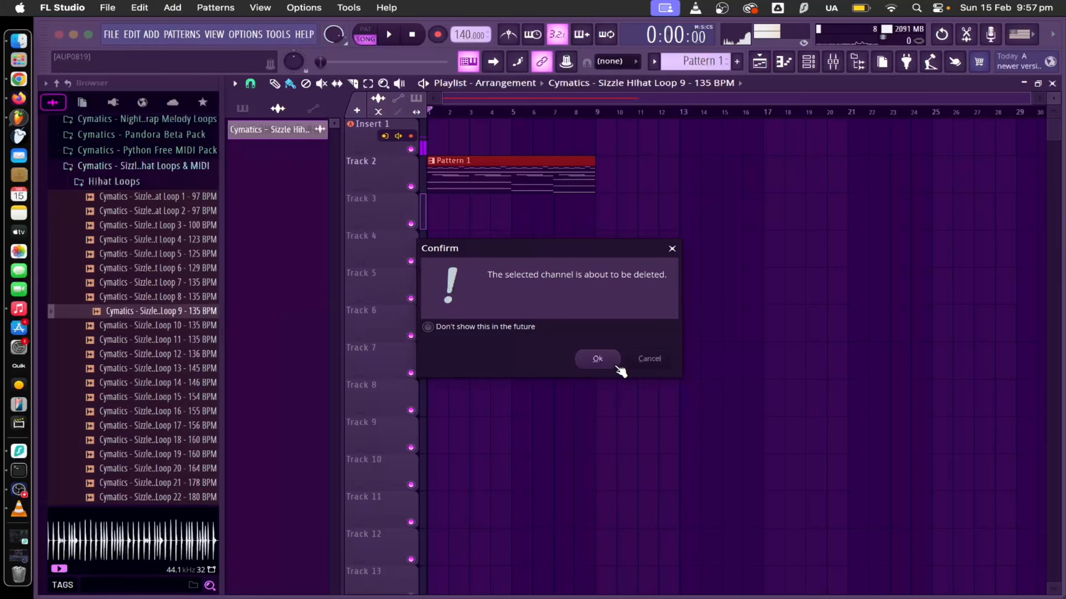
{"action": "left_click", "coordinate": [597, 360]}
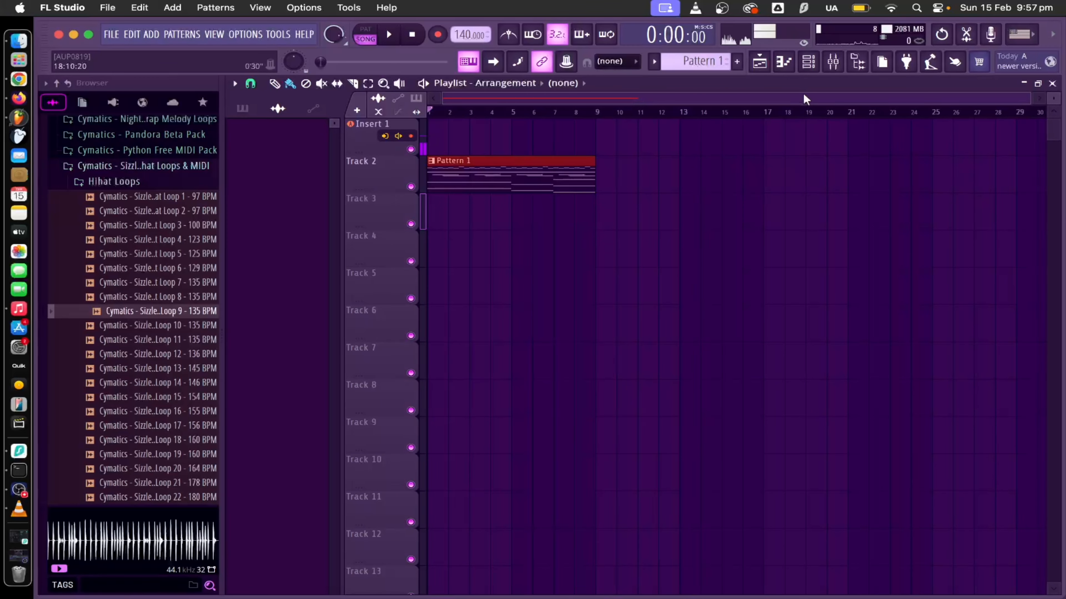
- Reopen the 808 - CHEERLEADER - ICON_2 piano roll and frame the eight bars of ghost notes
{"action": "left_click", "coordinate": [808, 62]}
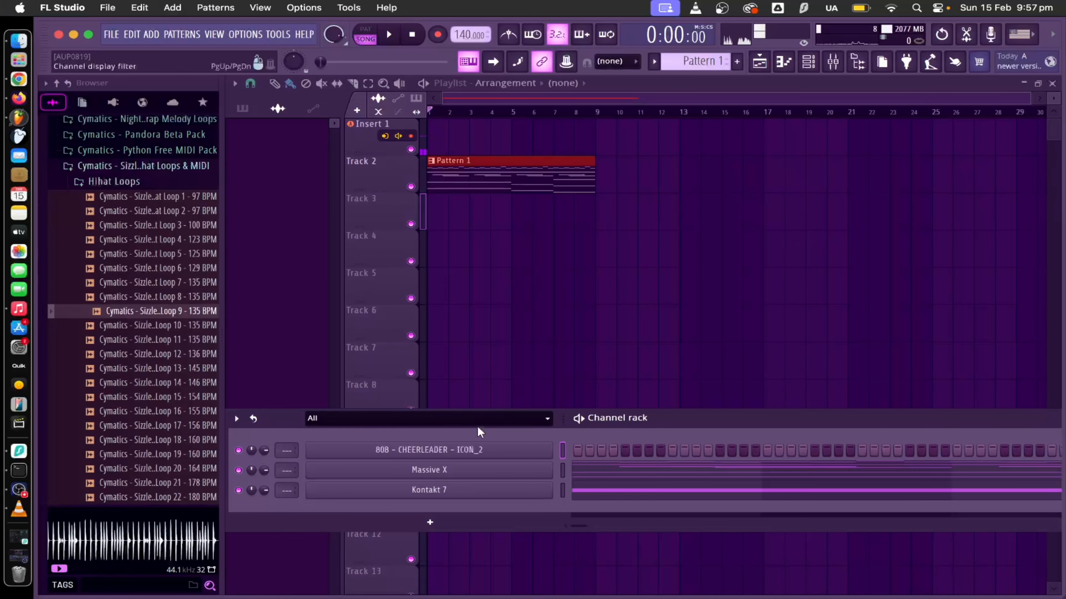
{"action": "key", "text": "F7"}
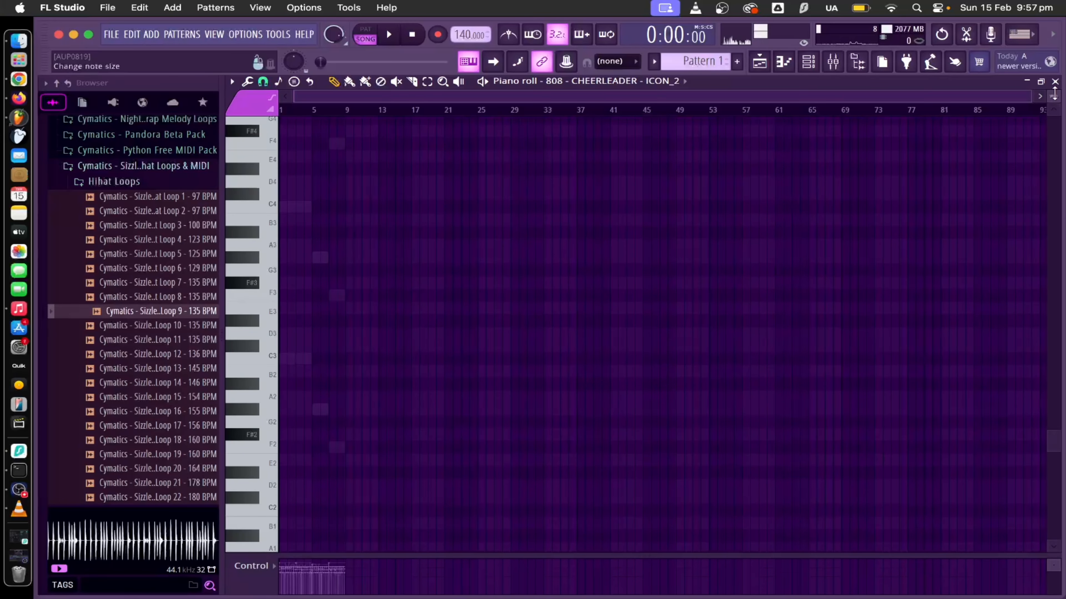
{"action": "left_click_drag", "start_coordinate": [1054, 97], "coordinate": [1053, 108]}
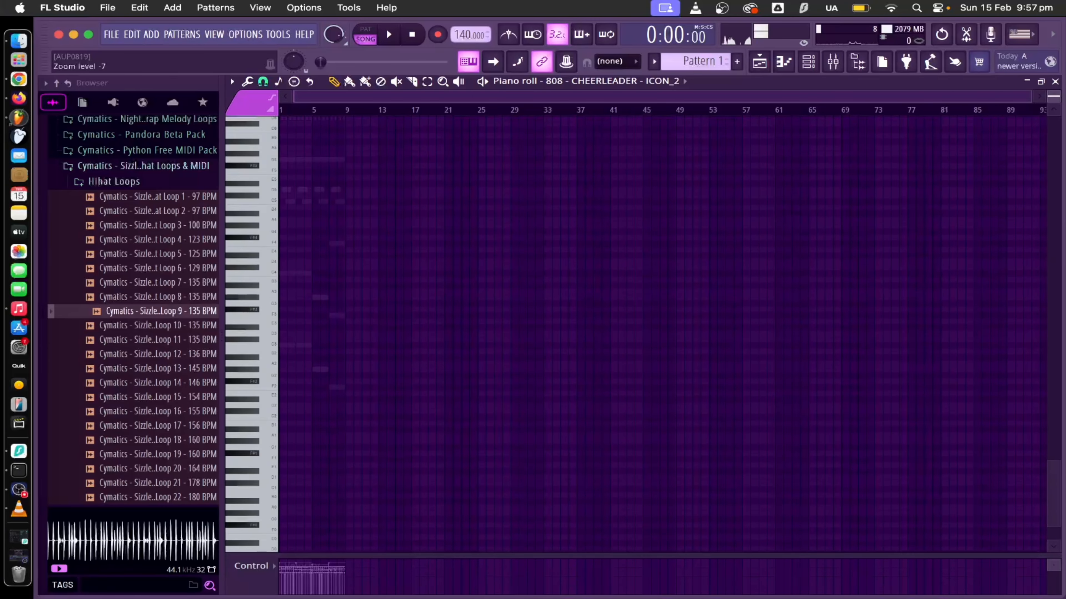
{"action": "left_click_drag", "start_coordinate": [680, 92], "coordinate": [695, 231]}
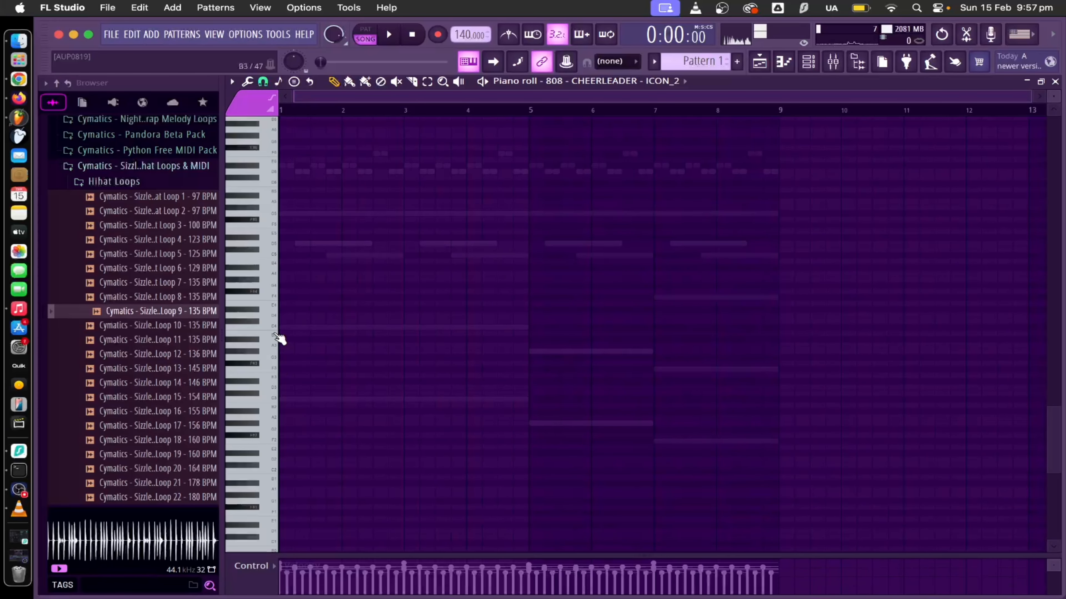
- Examine the Massive X and Kontakt 7 notes in their piano rolls across the eight bars
{"action": "scroll", "coordinate": [465, 112], "scroll_direction": "up", "scroll_amount": 2}
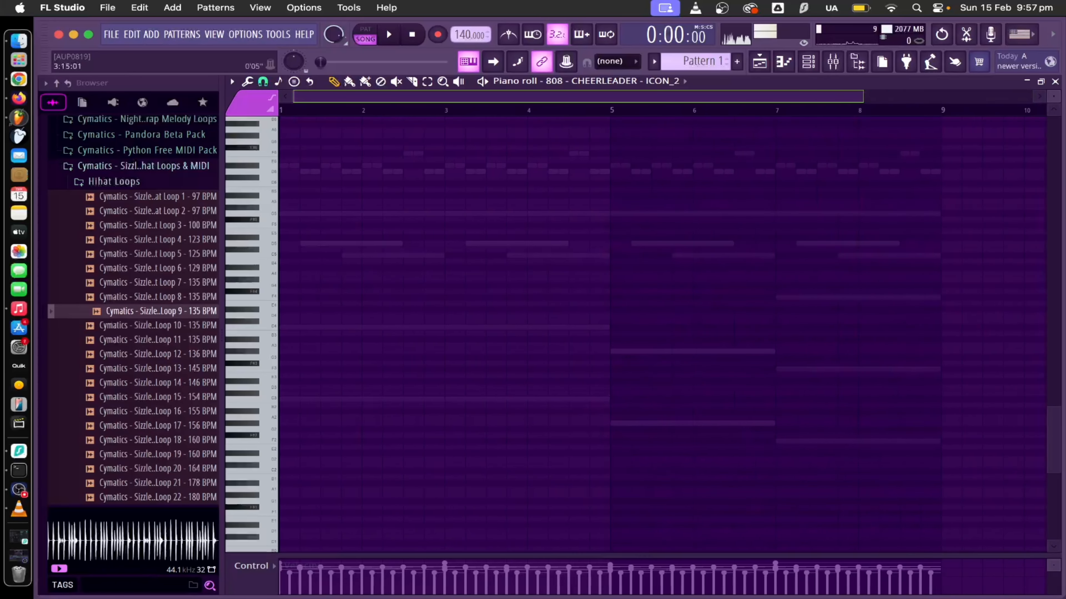
{"action": "left_click", "coordinate": [810, 62]}
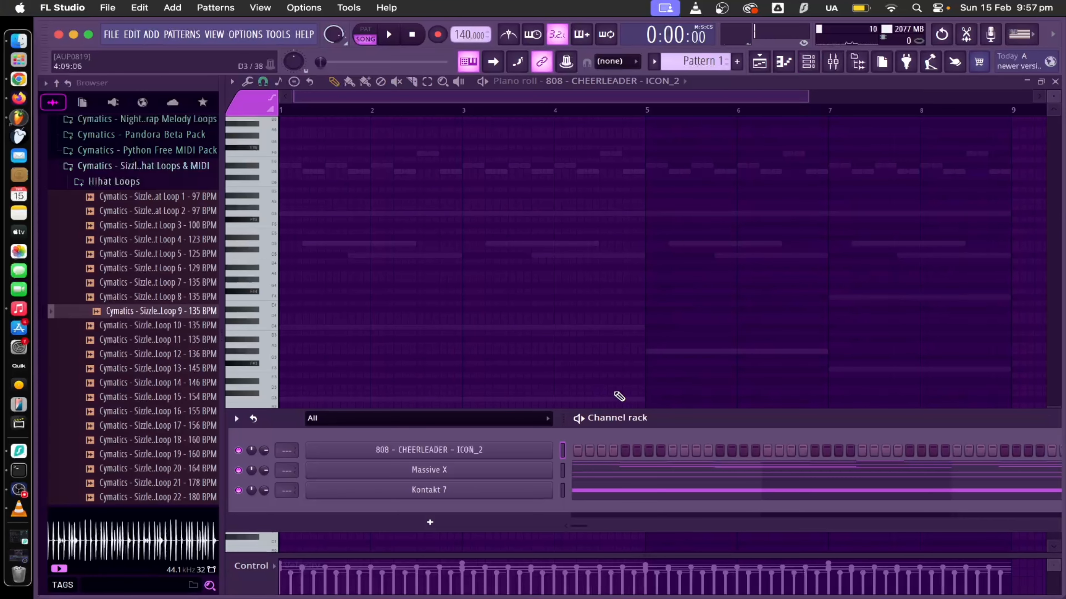
{"action": "right_click", "coordinate": [484, 480]}
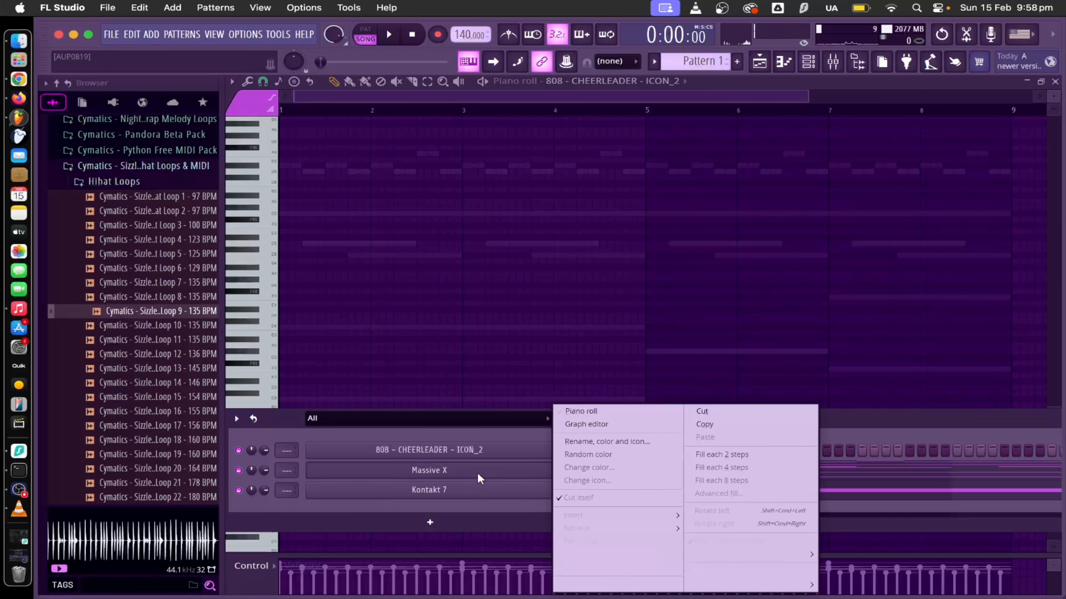
{"action": "left_click", "coordinate": [592, 419]}
{"action": "scroll", "coordinate": [577, 330], "scroll_direction": "up", "scroll_amount": 1}
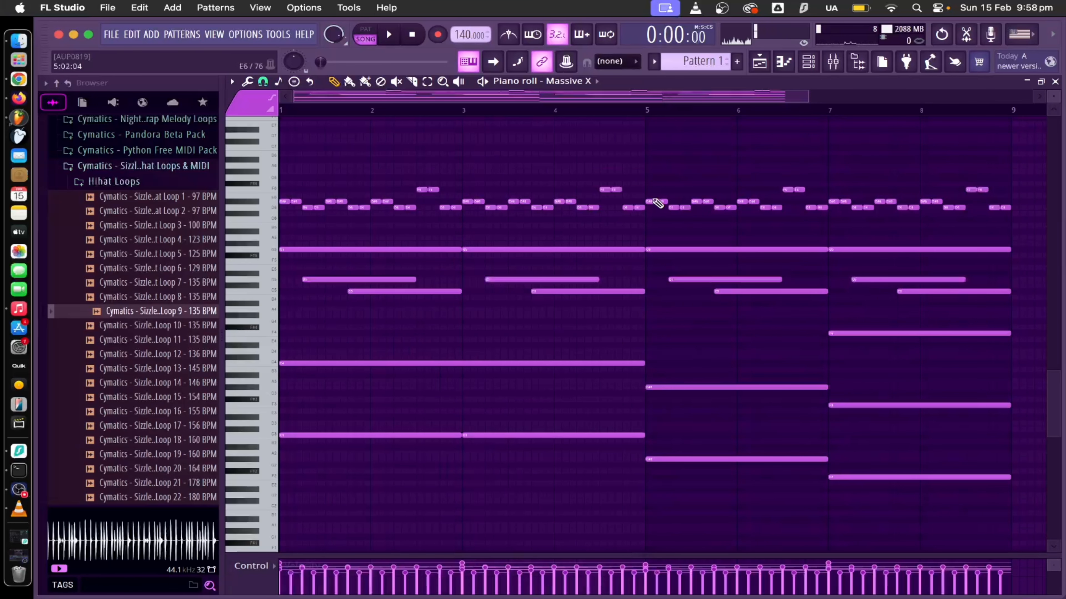
{"action": "left_click", "coordinate": [776, 62]}
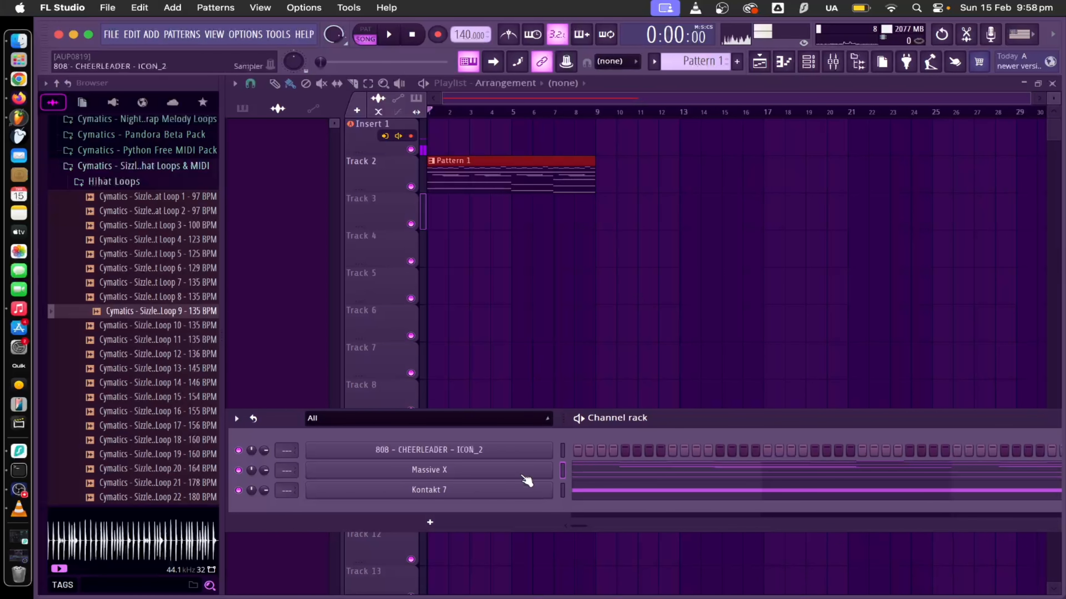
{"action": "left_click", "coordinate": [807, 62]}
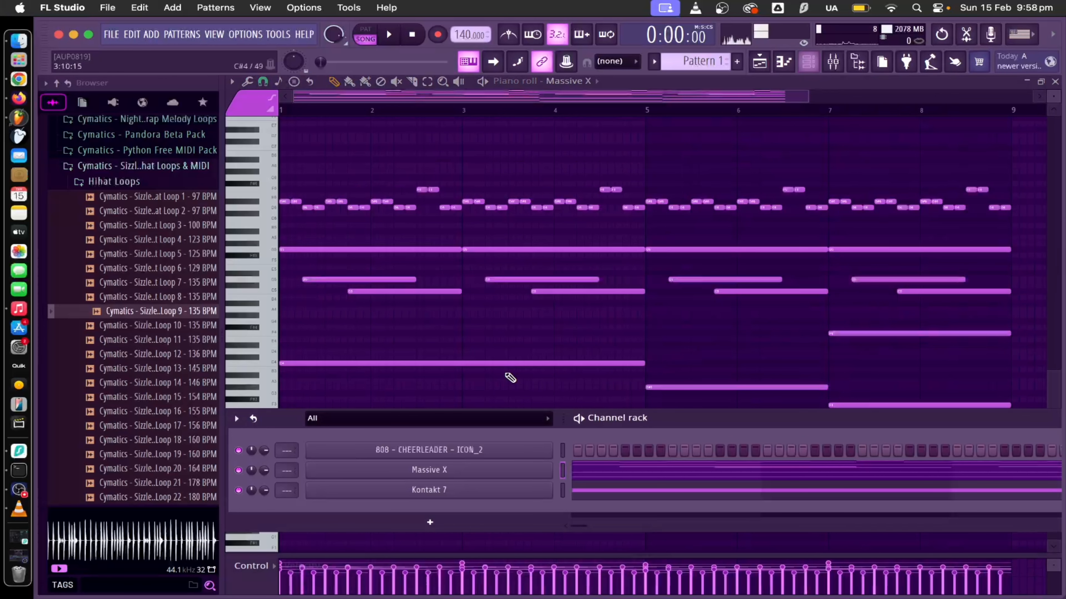
{"action": "right_click", "coordinate": [459, 492]}
{"action": "left_click", "coordinate": [604, 409]}
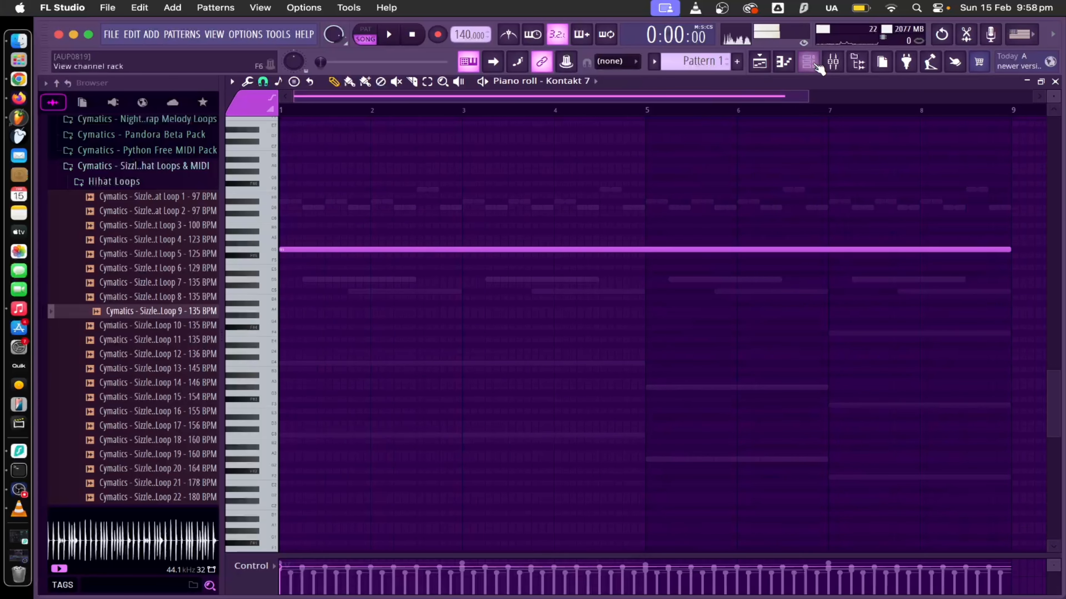
- Return to the 808 - CHEERLEADER - ICON_2 piano roll and draw a C5 note spanning bars 1 to 4
{"action": "left_click", "coordinate": [808, 62]}
{"action": "right_click", "coordinate": [464, 449]}
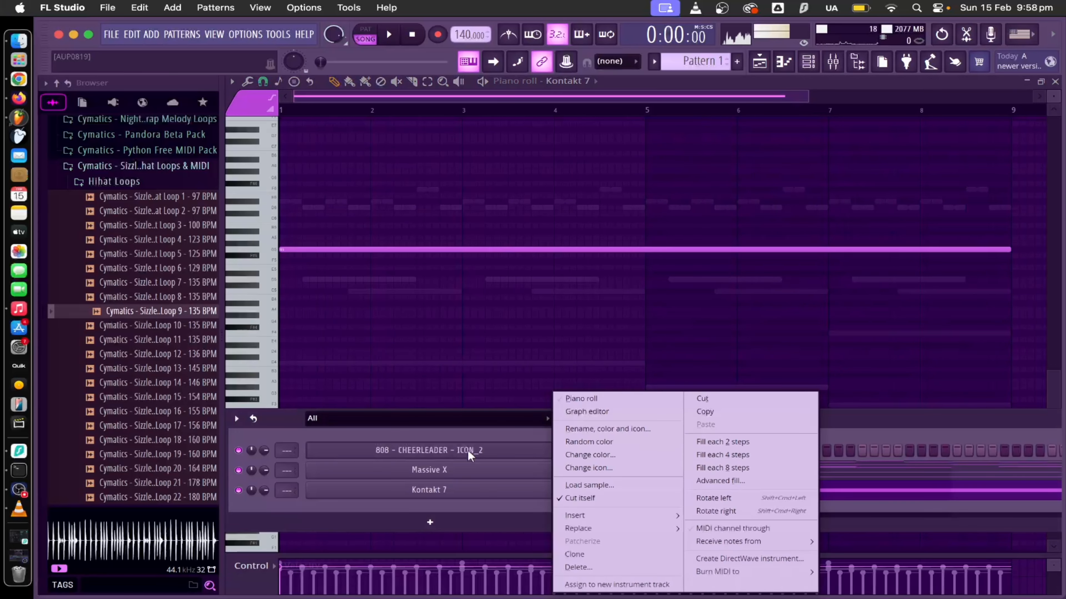
{"action": "left_click", "coordinate": [596, 402]}
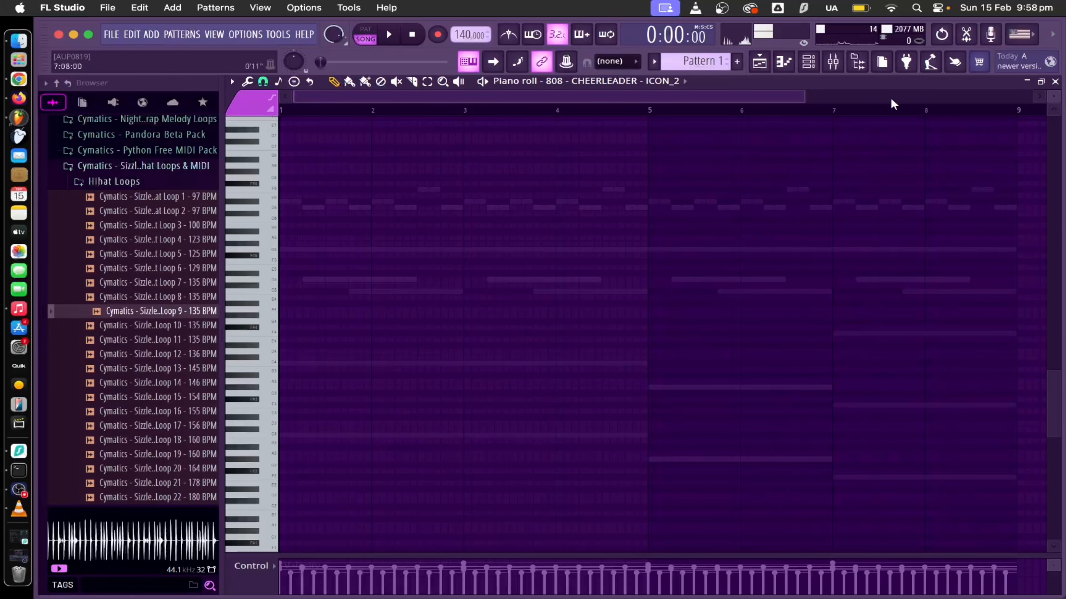
{"action": "scroll", "coordinate": [766, 245], "scroll_direction": "up", "scroll_amount": 3}
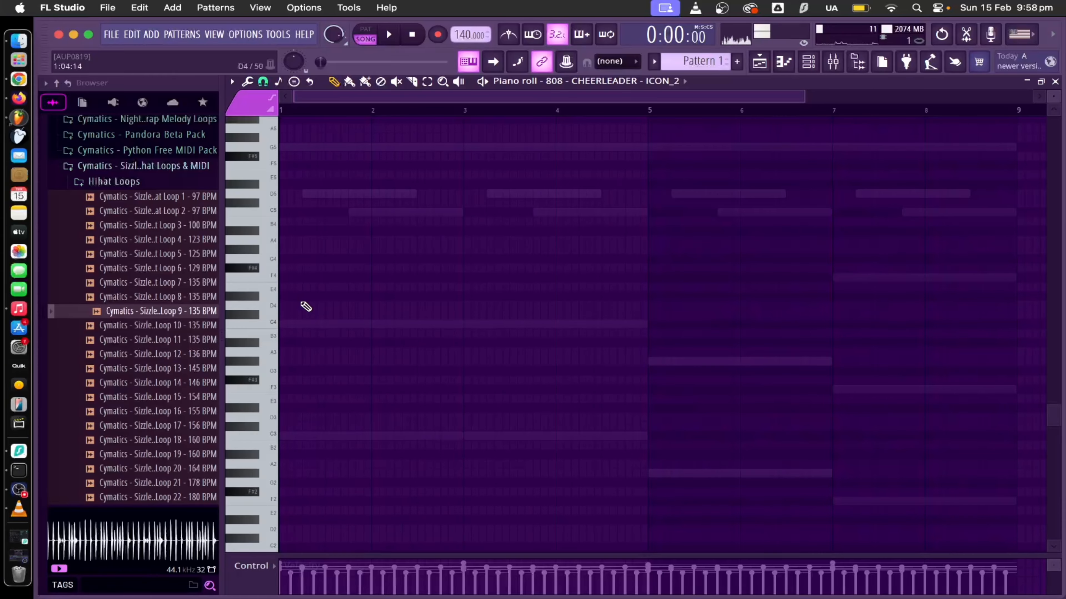
{"action": "scroll", "coordinate": [299, 309], "scroll_direction": "up", "scroll_amount": 2}
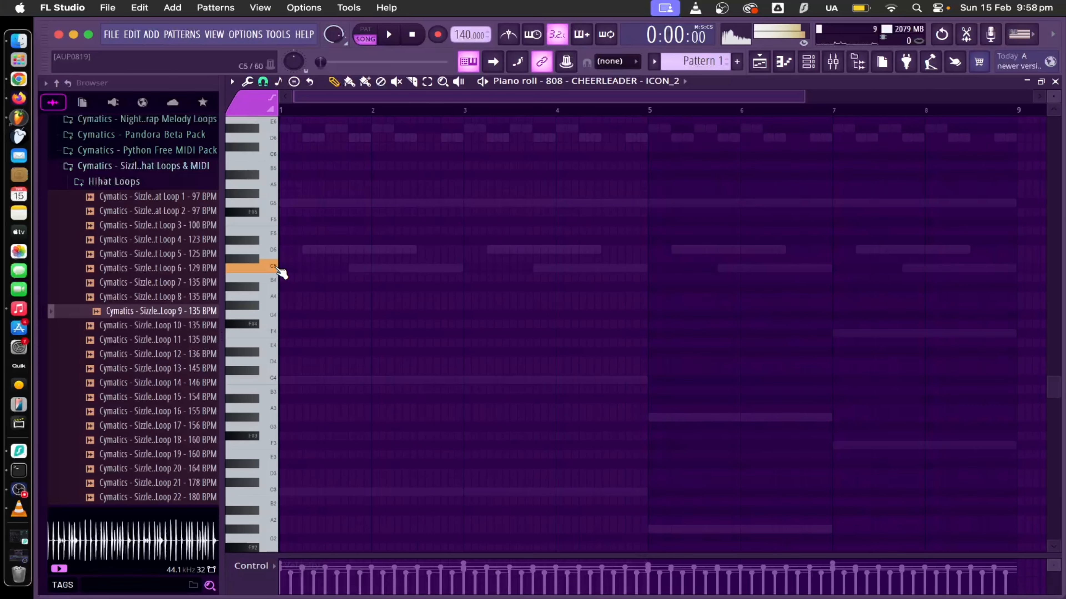
{"action": "left_click_drag", "start_coordinate": [297, 269], "coordinate": [643, 304]}
- Add a two-bar G#5 note starting at bar 5 and a two-bar F5 note starting at bar 7
{"action": "mouse_move", "coordinate": [649, 408]}
{"action": "left_mouse_down"}
{"action": "mouse_move", "coordinate": [714, 414]}
{"action": "mouse_move", "coordinate": [707, 419]}
{"action": "left_mouse_up"}
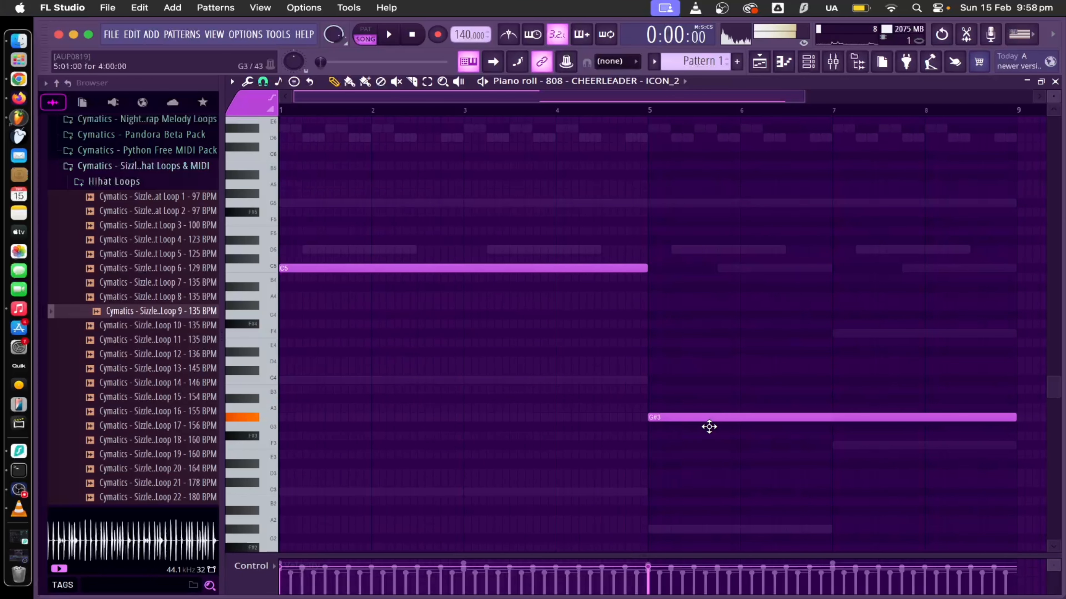
{"action": "right_click", "coordinate": [708, 420]}
{"action": "mouse_move", "coordinate": [649, 296]}
{"action": "left_mouse_down"}
{"action": "mouse_move", "coordinate": [775, 309]}
{"action": "mouse_move", "coordinate": [724, 306]}
{"action": "mouse_move", "coordinate": [775, 267]}
{"action": "mouse_move", "coordinate": [770, 193]}
{"action": "left_mouse_up"}
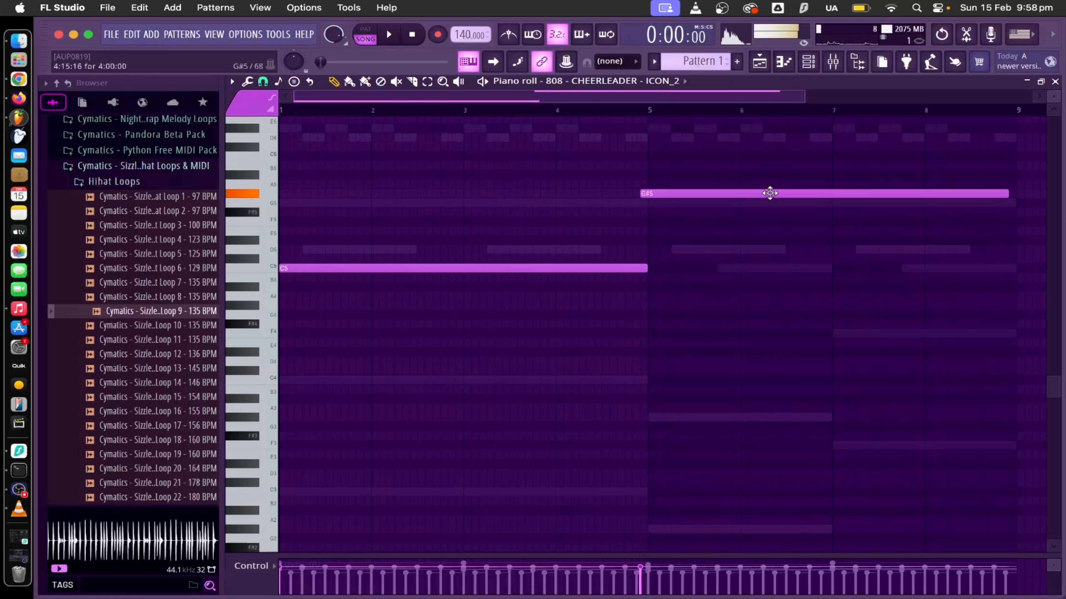
{"action": "left_click_drag", "start_coordinate": [1015, 193], "coordinate": [845, 212]}
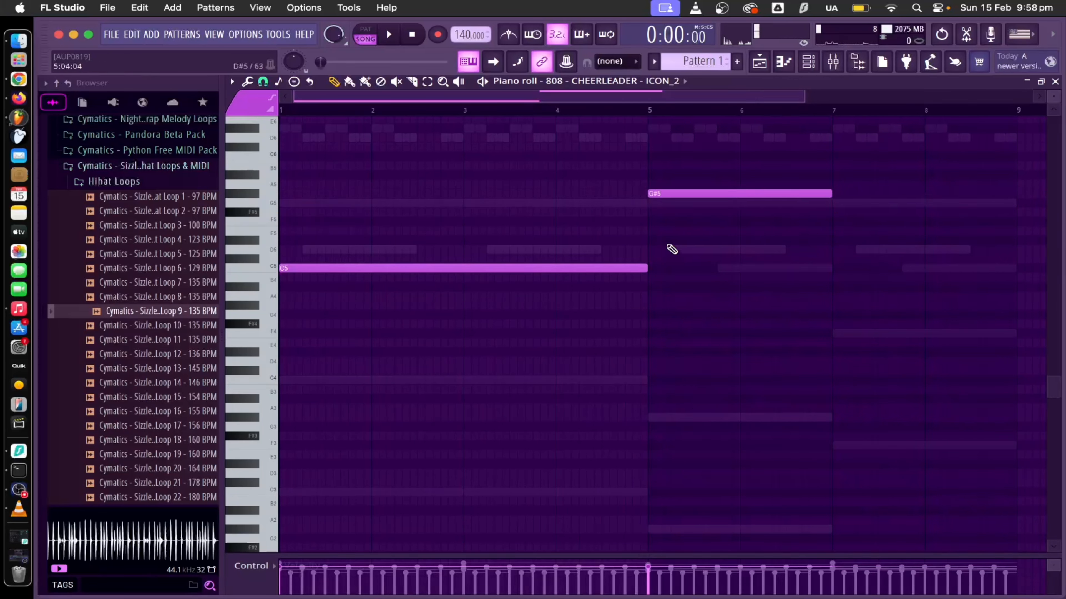
{"action": "left_click", "coordinate": [833, 334]}
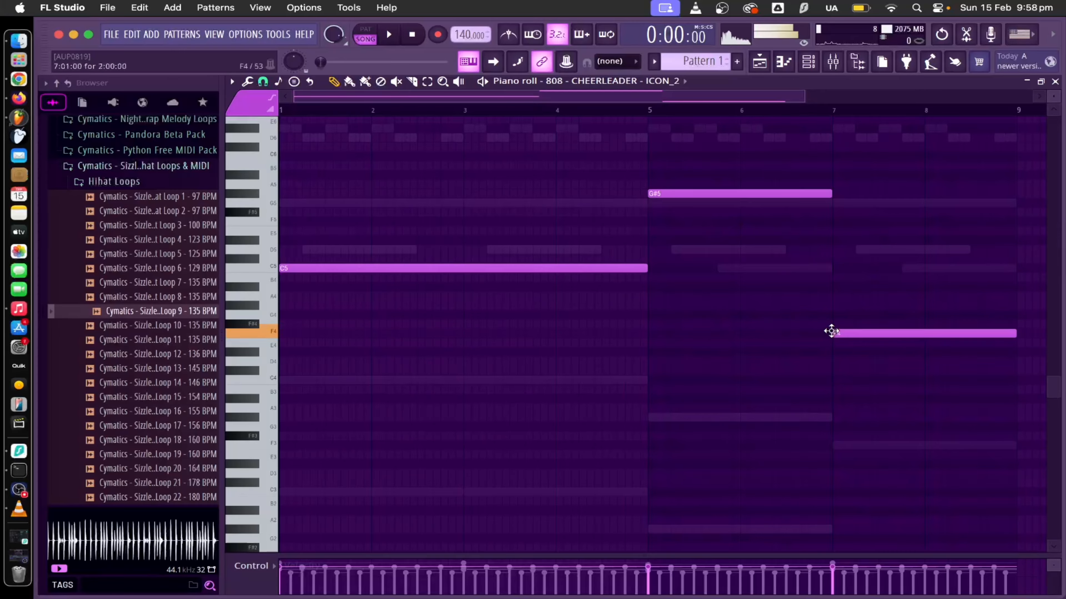
{"action": "left_click_drag", "start_coordinate": [894, 334], "coordinate": [898, 221]}
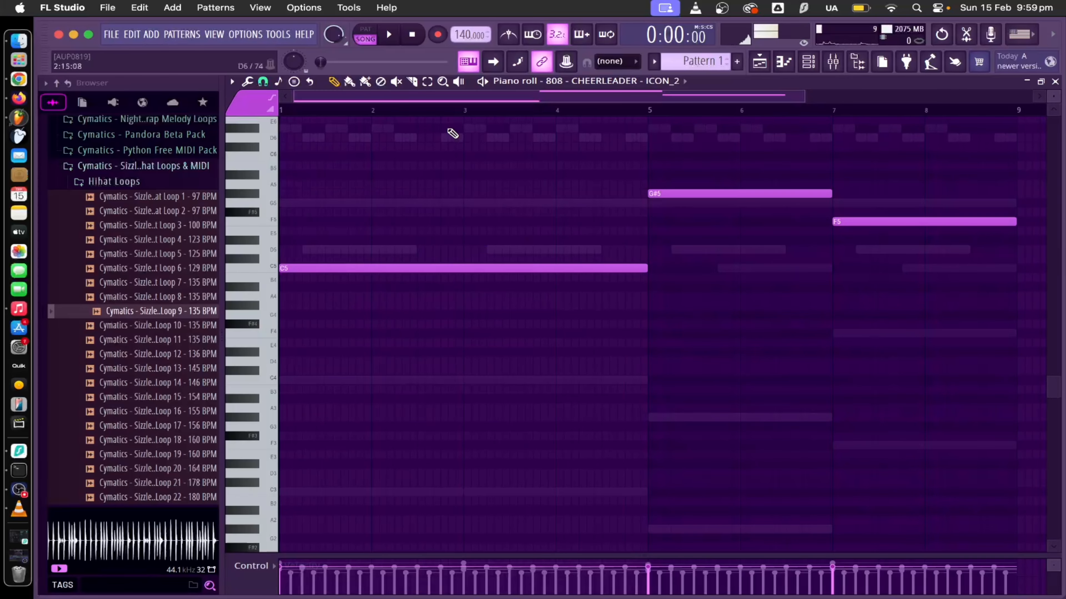
- Play Pattern 1 to hear the new 808 bass notes with the melodies
{"action": "scroll", "coordinate": [423, 340], "scroll_direction": "down", "scroll_amount": 2, "text": "ctrl"}
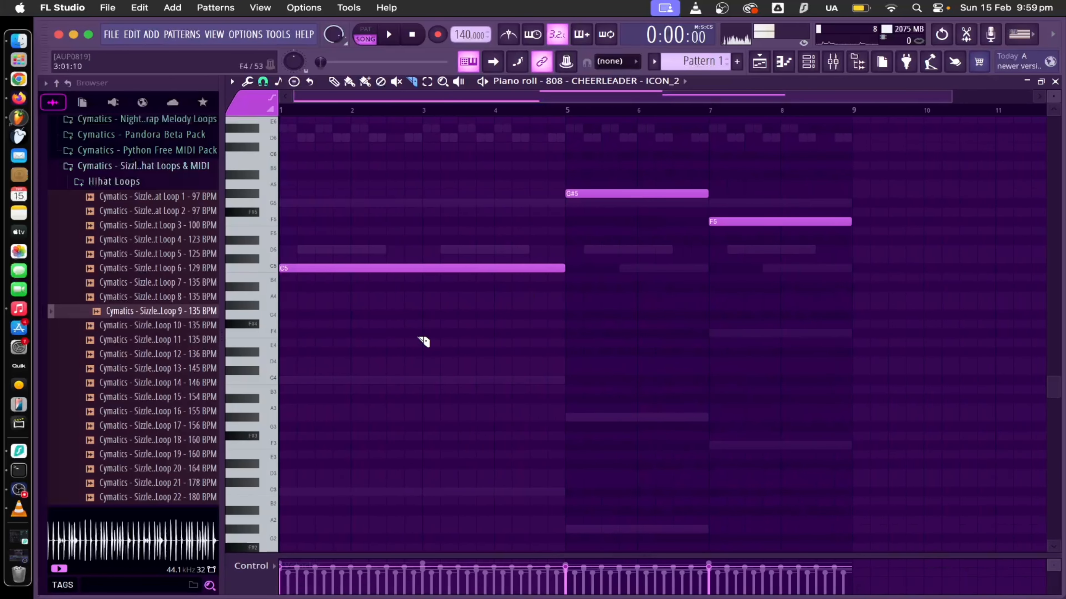
{"action": "scroll", "coordinate": [557, 349], "scroll_direction": "down", "scroll_amount": 4}
{"action": "scroll", "coordinate": [573, 296], "scroll_direction": "up", "scroll_amount": 2}
{"action": "scroll", "coordinate": [568, 295], "scroll_direction": "up", "scroll_amount": 2}
{"action": "key", "text": "space"}
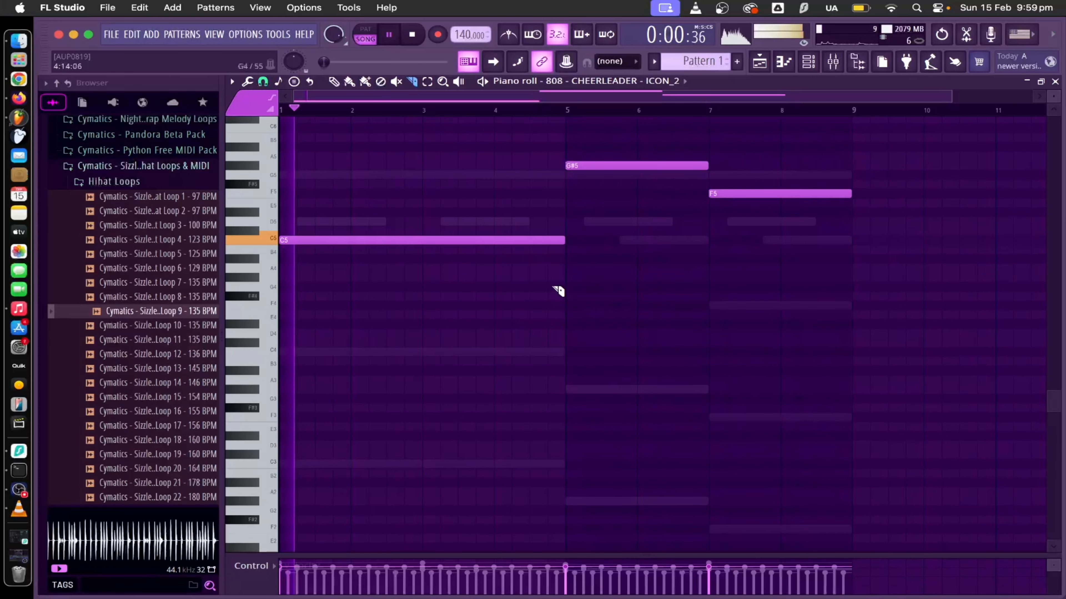
{"action": "scroll", "coordinate": [557, 291], "scroll_direction": "up", "scroll_amount": 2}
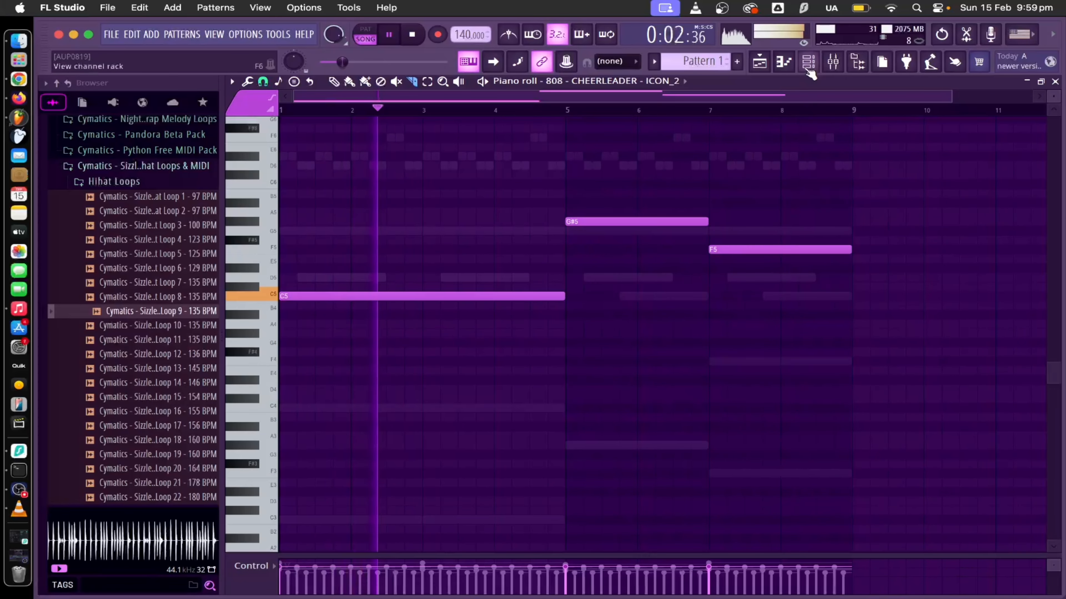
- Stop playback and route the 808 - CHEERLEADER, Massive X and Kontakt 7 channels to mixer tracks 2, 3 and 4
{"action": "left_click", "coordinate": [833, 63]}
{"action": "left_click", "coordinate": [833, 63]}
{"action": "left_click", "coordinate": [808, 63]}
{"action": "key", "text": "space"}
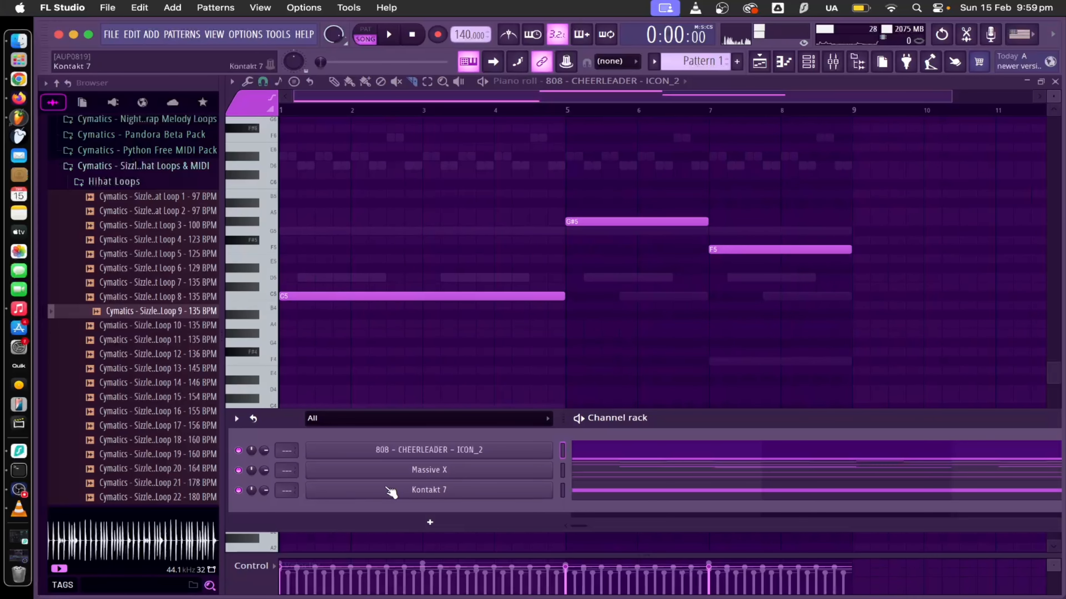
{"action": "left_click_drag", "start_coordinate": [580, 419], "coordinate": [617, 222]}
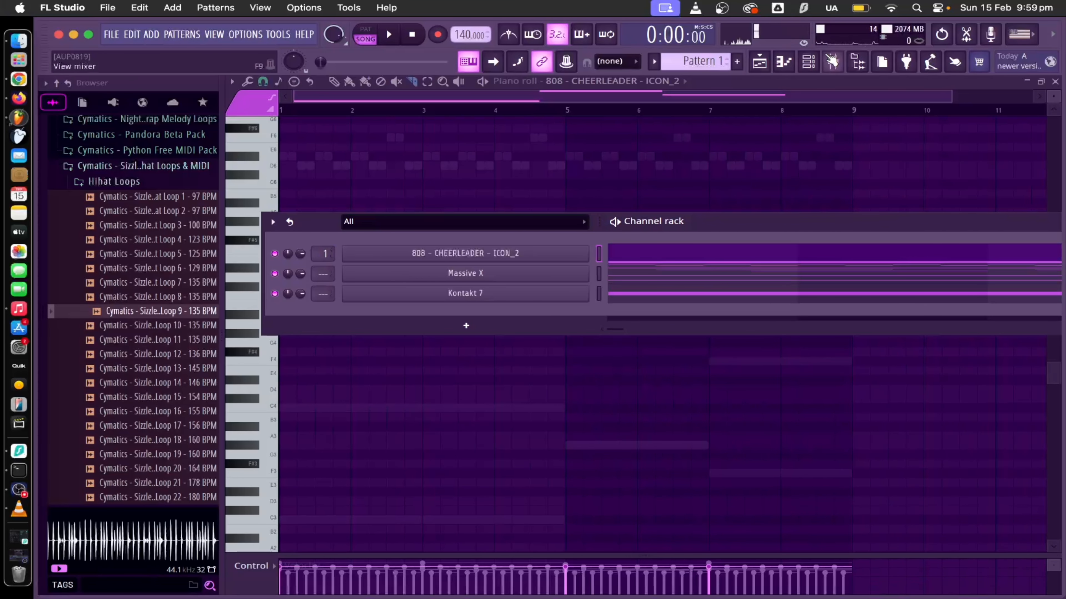
{"action": "left_click", "coordinate": [831, 61]}
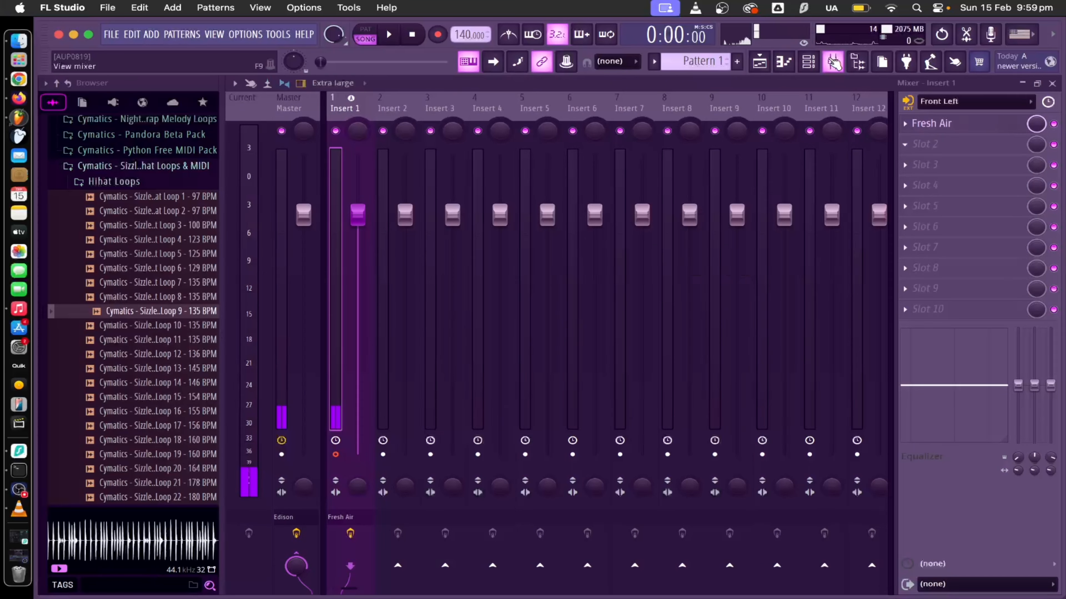
{"action": "left_click", "coordinate": [784, 64]}
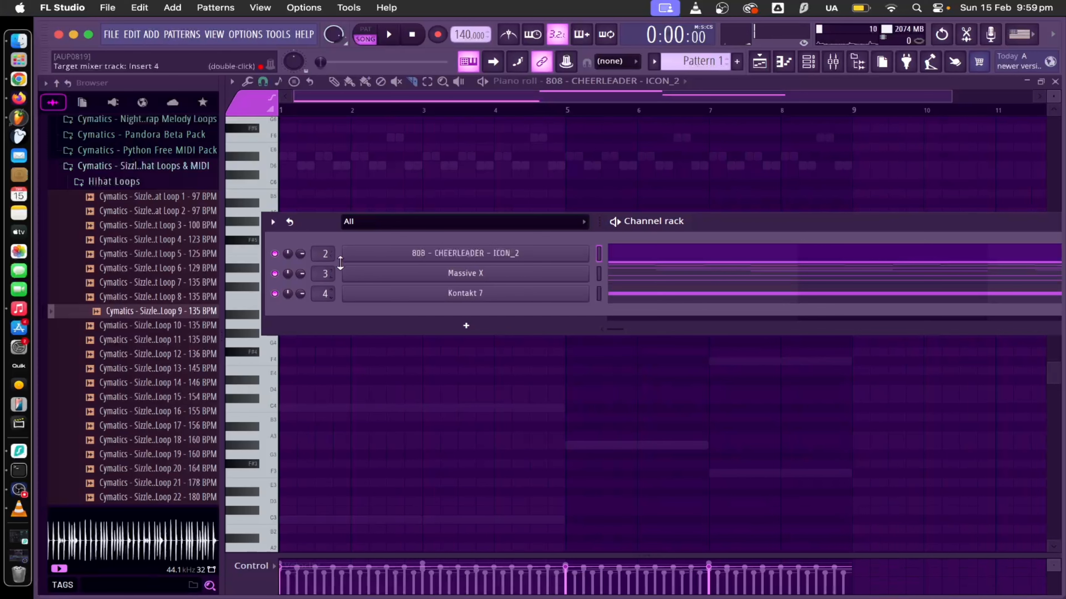
{"action": "left_click", "coordinate": [809, 62]}
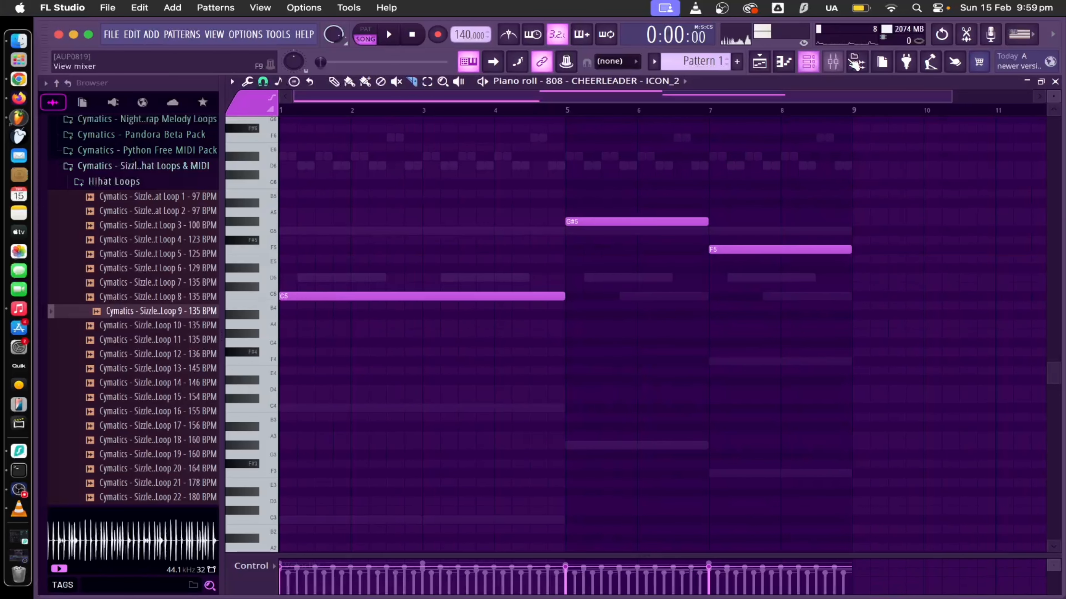
- Play the pattern in the mixer and audition Inserts 2, 3 and 4 one at a time with the others muted
{"action": "left_click", "coordinate": [833, 62]}
{"action": "key", "text": "space"}
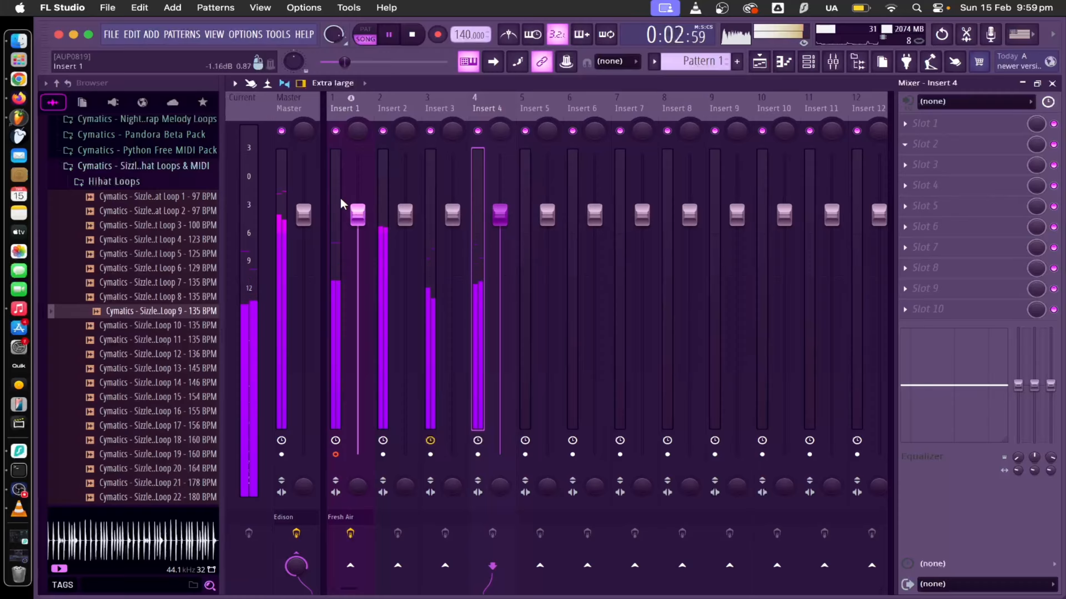
{"action": "left_click", "coordinate": [380, 138]}
{"action": "right_click", "coordinate": [383, 131]}
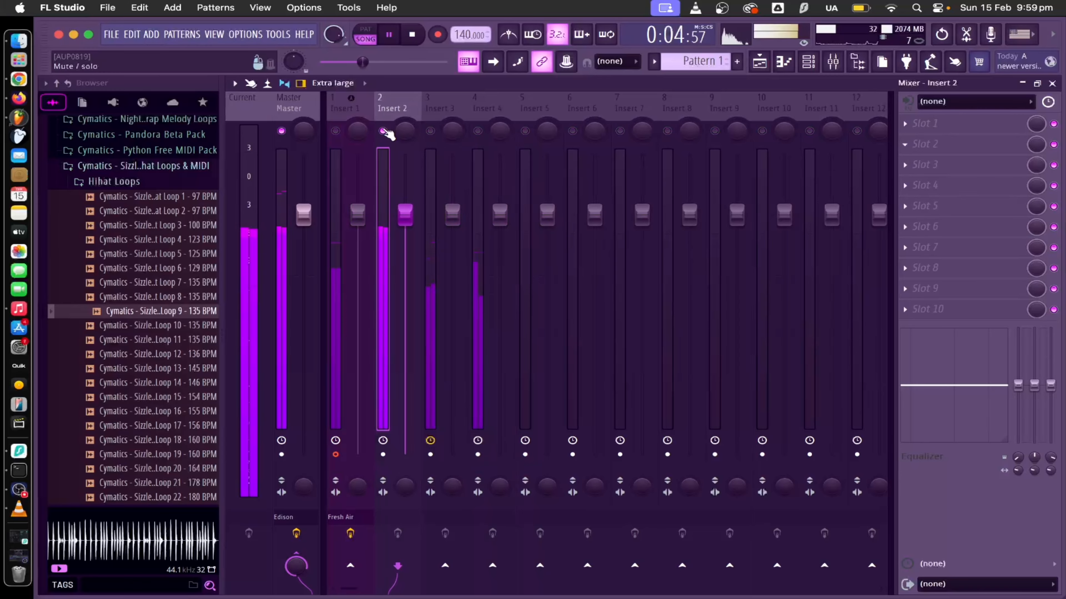
{"action": "left_click", "coordinate": [336, 131]}
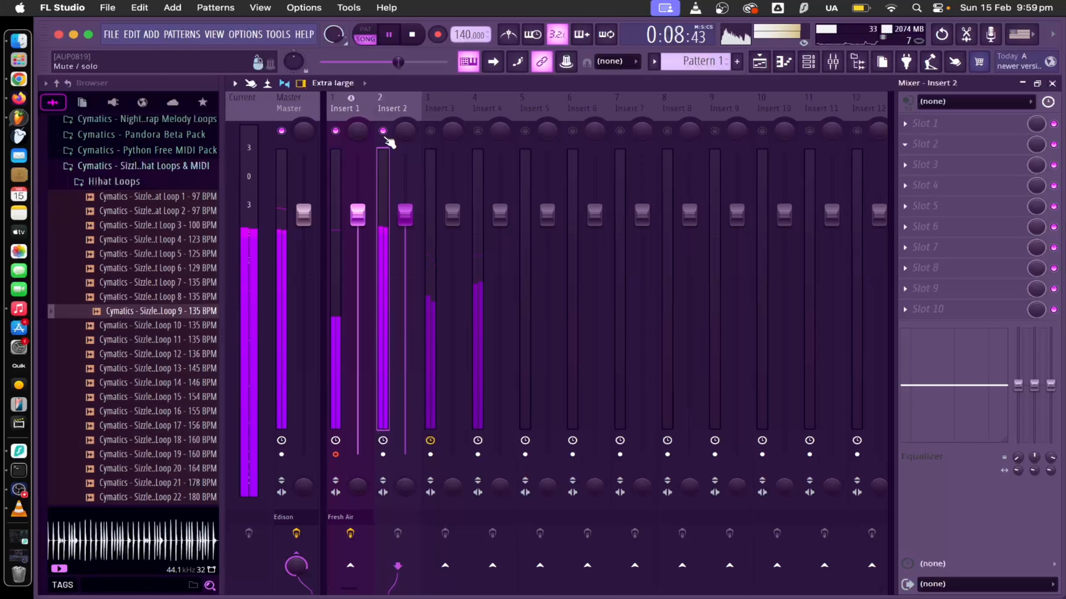
{"action": "left_click", "coordinate": [382, 131]}
{"action": "left_click", "coordinate": [430, 131]}
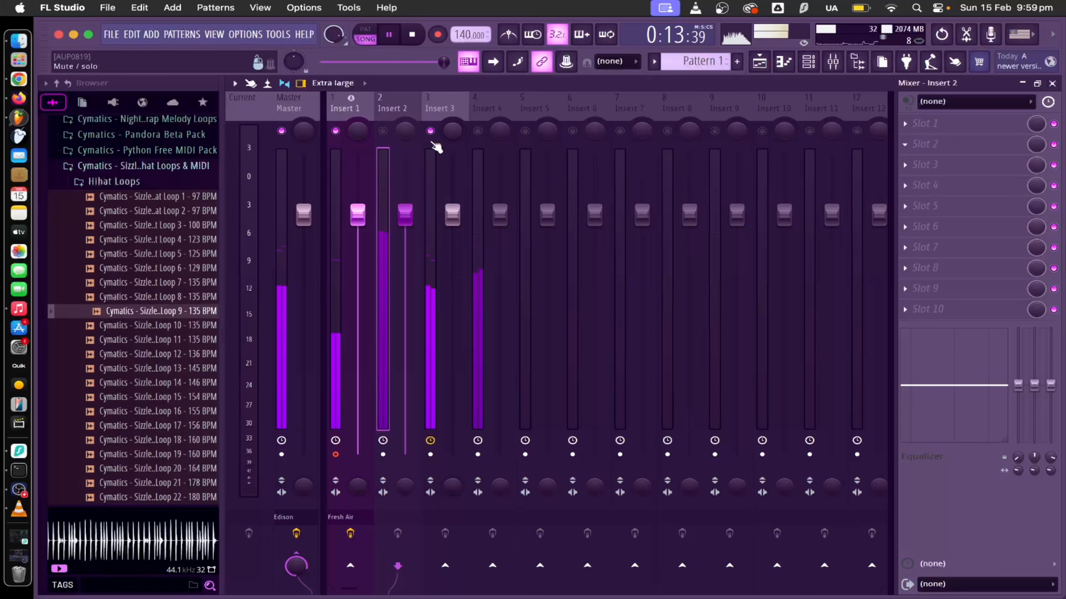
{"action": "left_click", "coordinate": [430, 131]}
{"action": "left_click", "coordinate": [478, 131]}
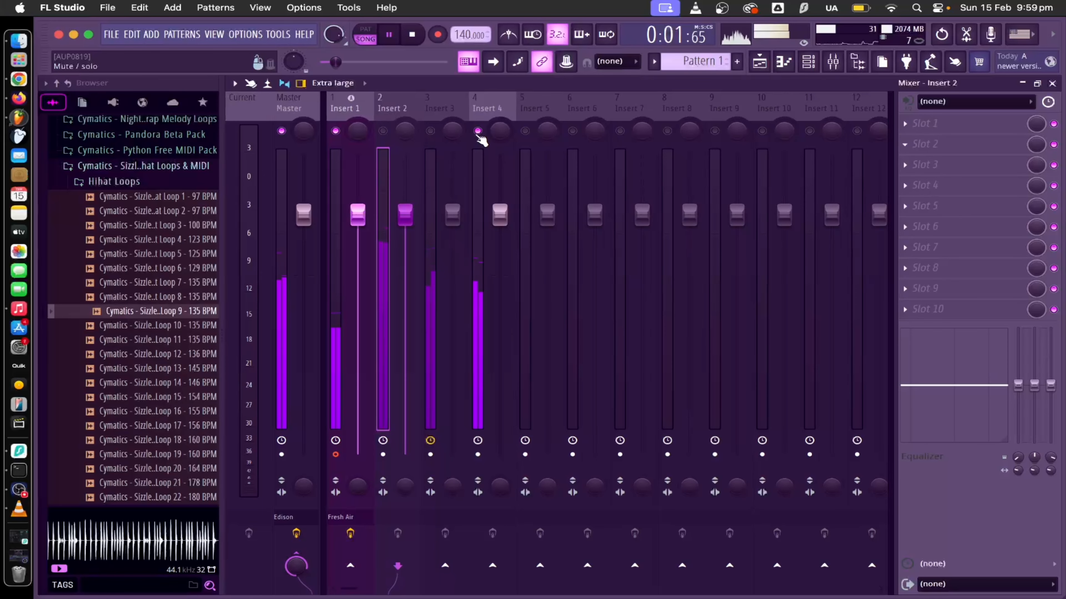
{"action": "left_click", "coordinate": [477, 131]}
- Unmute Inserts 2, 3 and 4, raise the Insert 2 fader to 2.5 dB and Insert 1 to 3.2 dB, and stop playback
{"action": "left_click", "coordinate": [383, 131]}
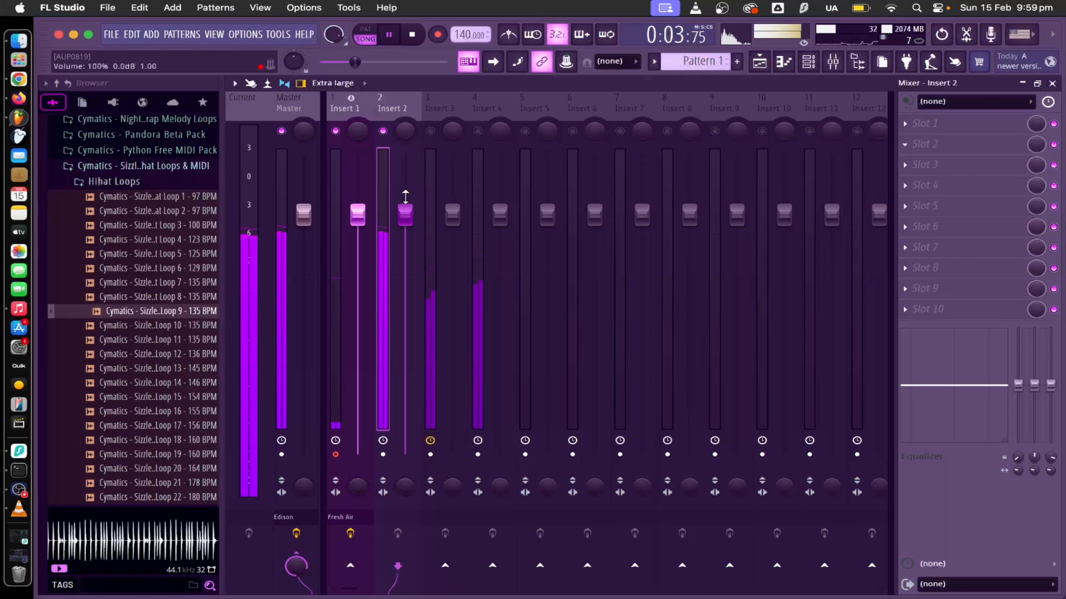
{"action": "left_click_drag", "start_coordinate": [410, 210], "coordinate": [409, 184]}
{"action": "left_click", "coordinate": [436, 133]}
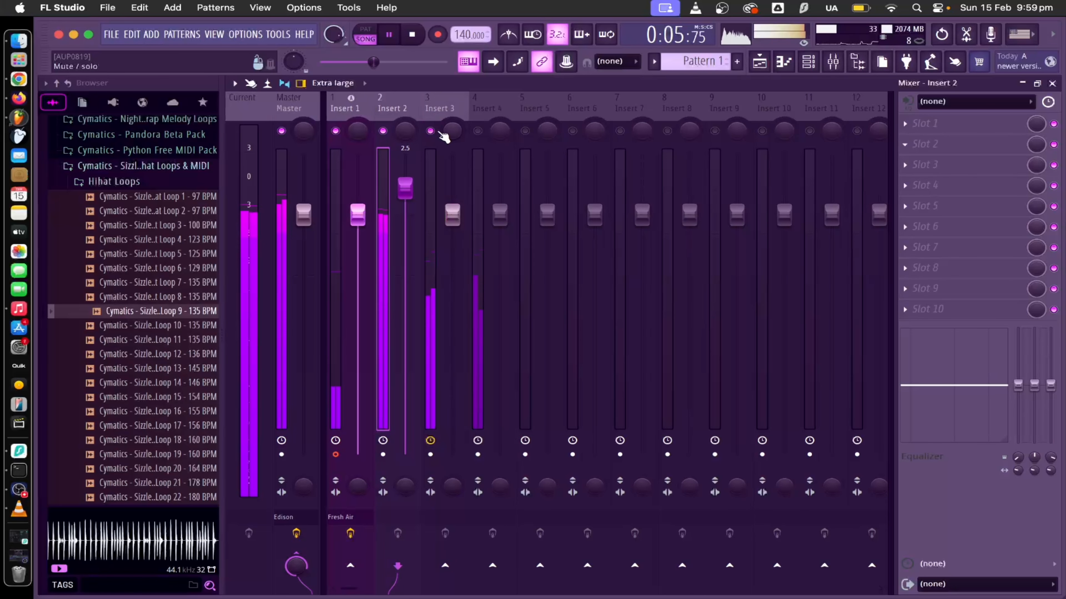
{"action": "key", "text": "space"}
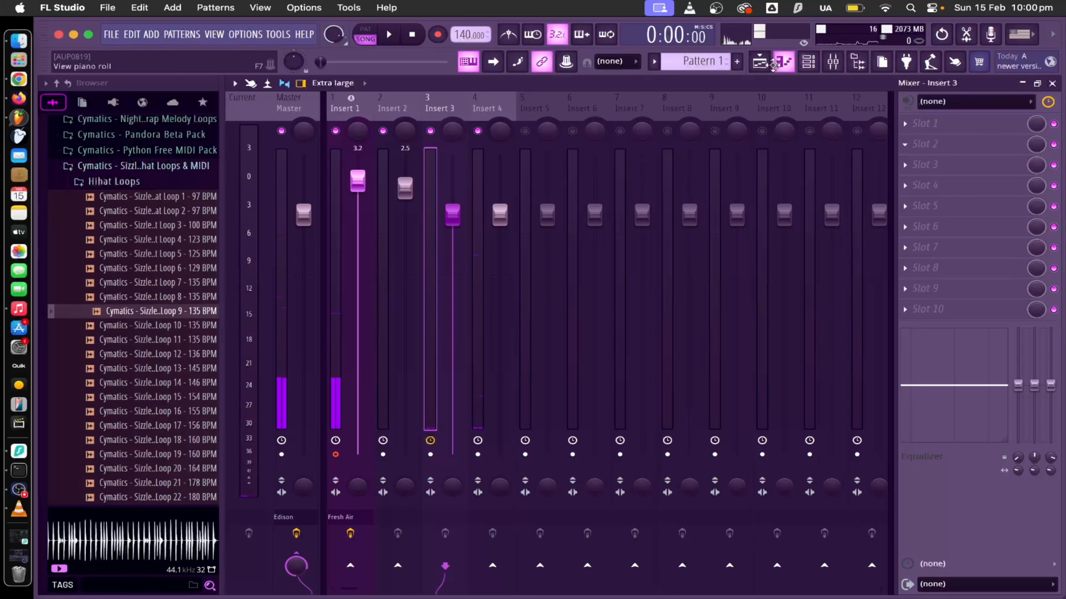
{"action": "left_click", "coordinate": [807, 65]}
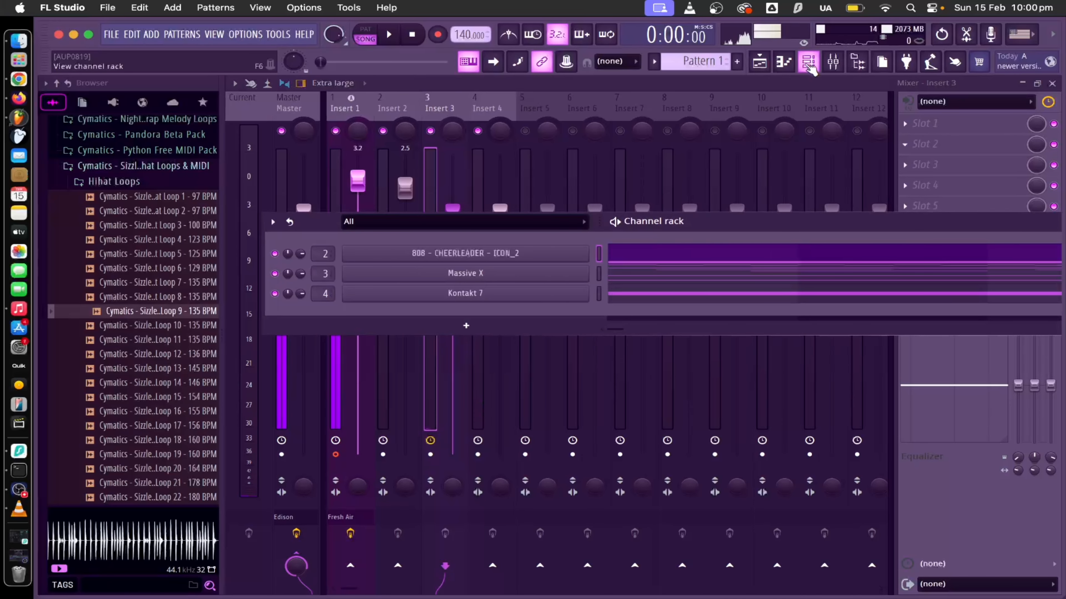
{"action": "left_click", "coordinate": [789, 67]}
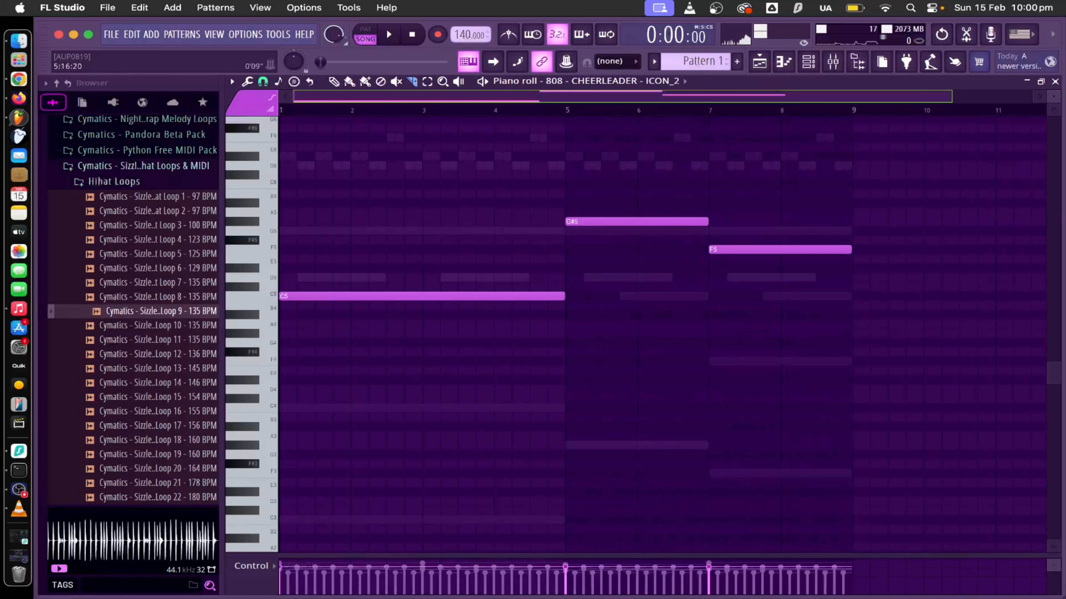
{"action": "left_click", "coordinate": [833, 62]}
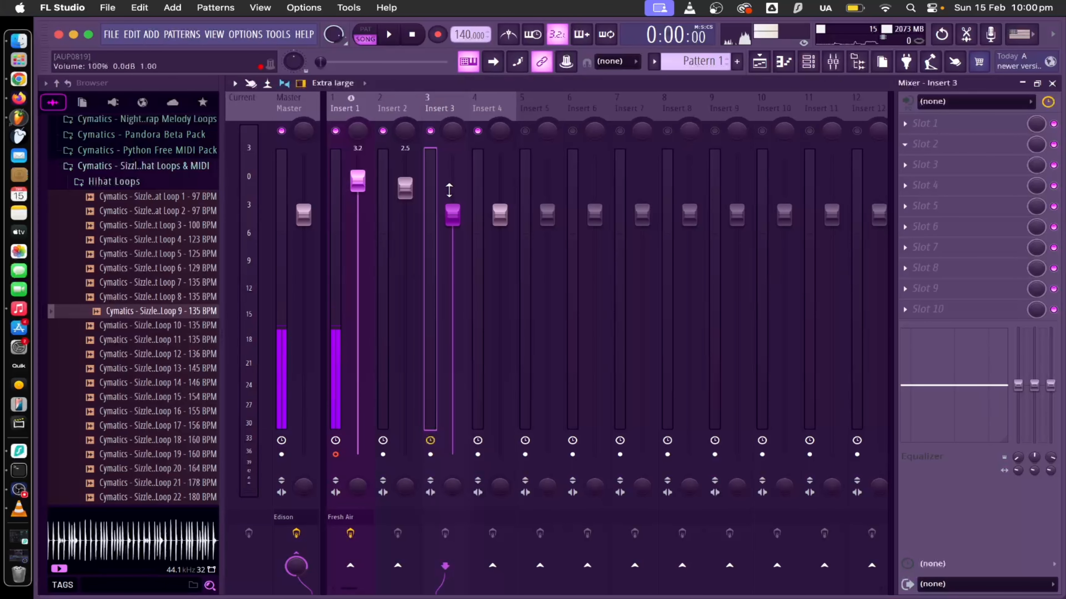
- Select Insert 2 and load Fruity parametric EQ 2 into its first effect slot
{"action": "left_click", "coordinate": [397, 174]}
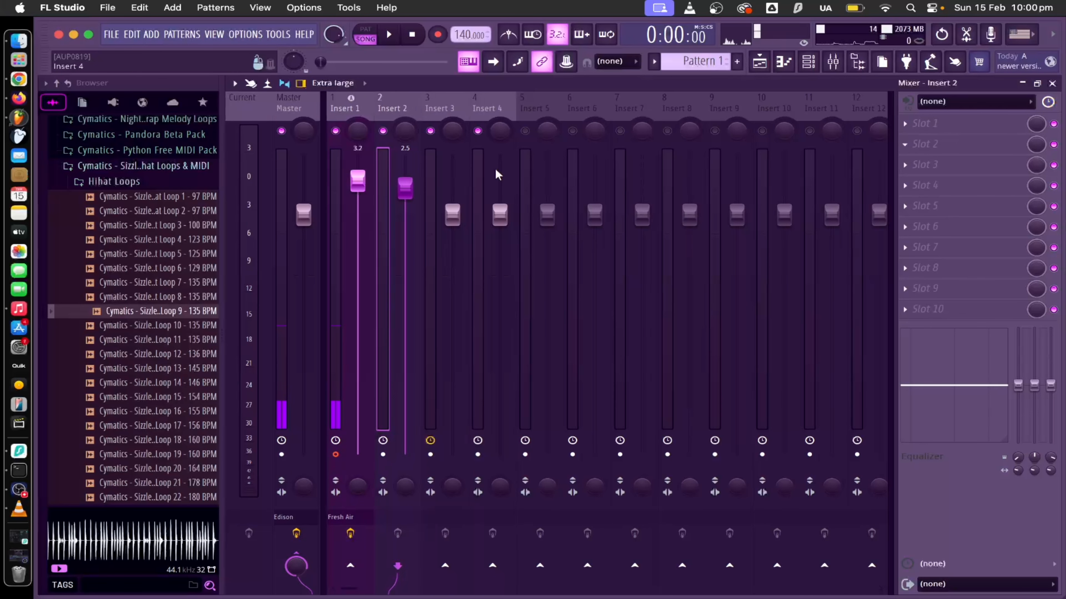
{"action": "left_click", "coordinate": [484, 194]}
{"action": "left_click", "coordinate": [388, 174]}
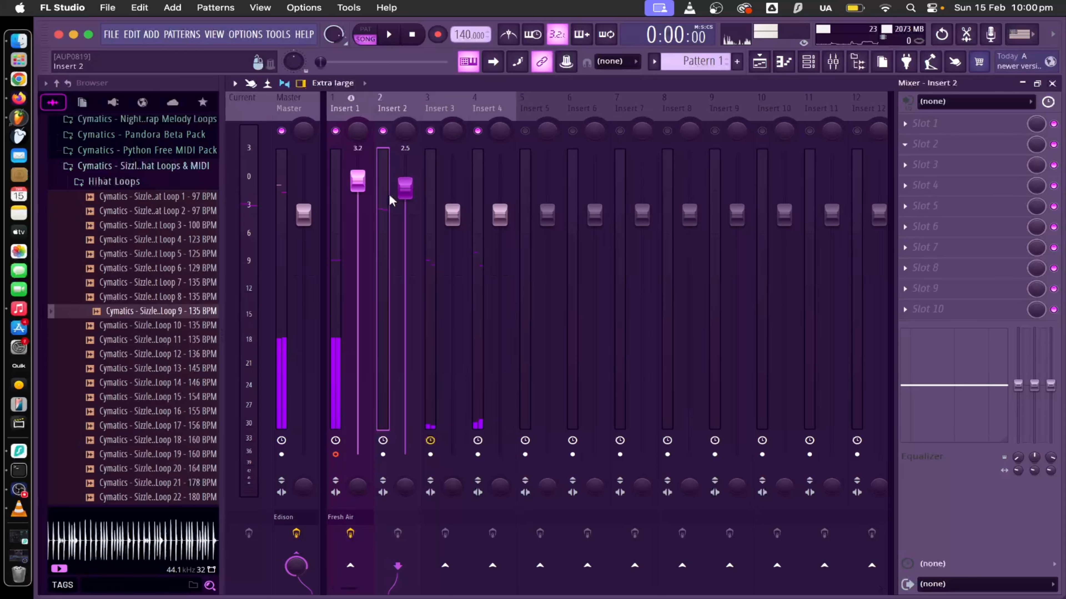
{"action": "left_click", "coordinate": [952, 131]}
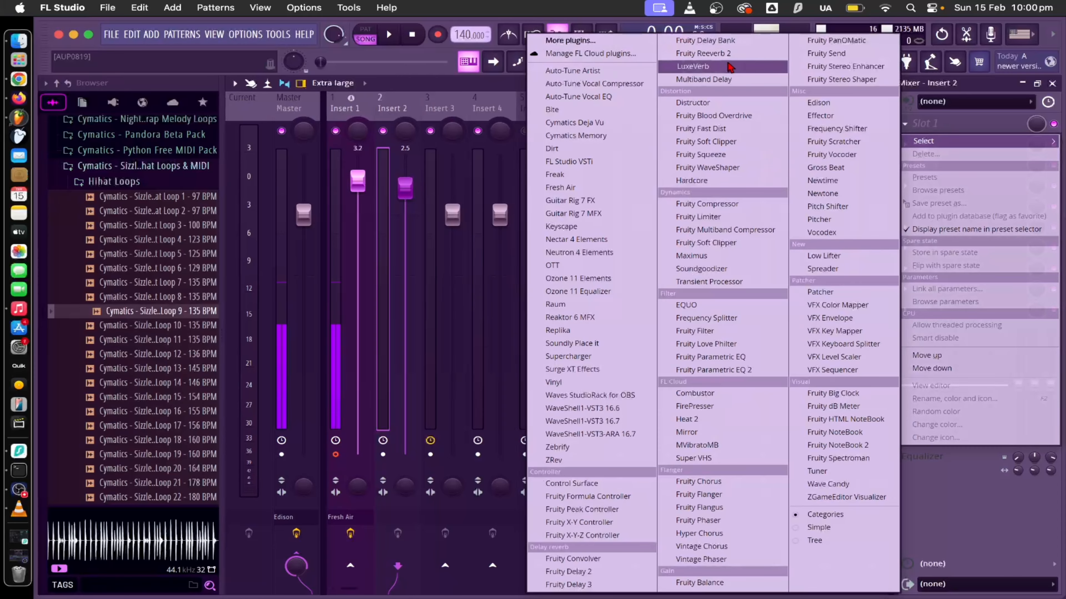
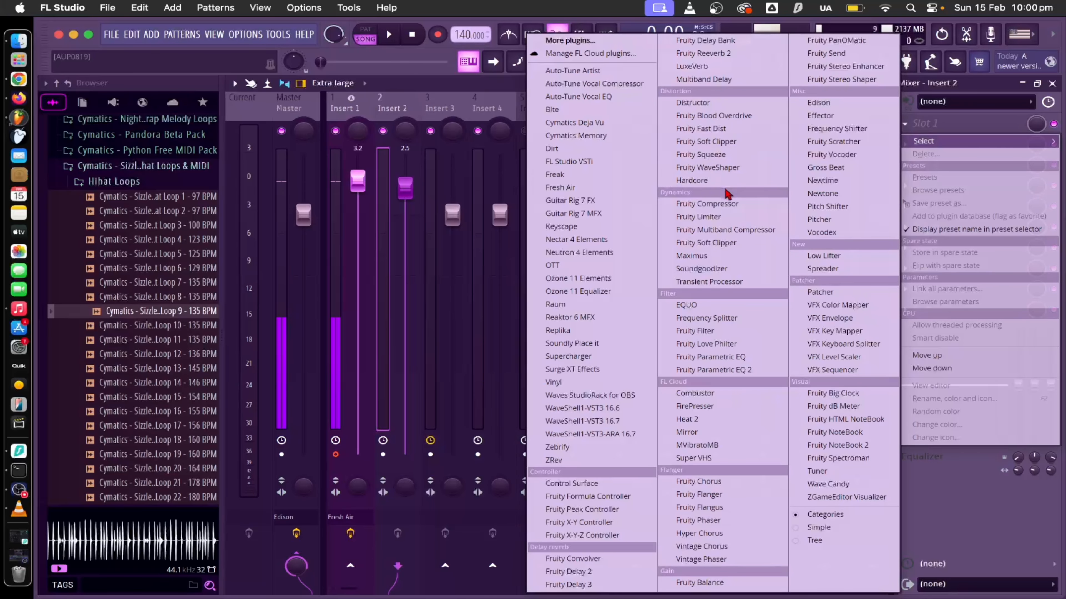
{"action": "left_click", "coordinate": [774, 370]}
{"action": "left_click", "coordinate": [924, 144]}
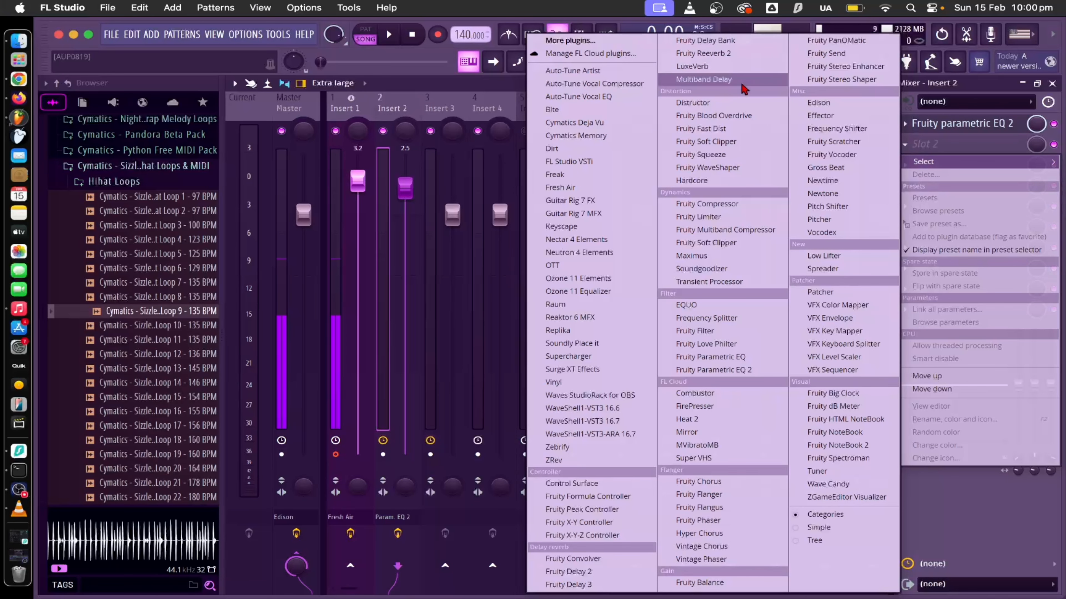
{"action": "left_click", "coordinate": [1045, 520]}
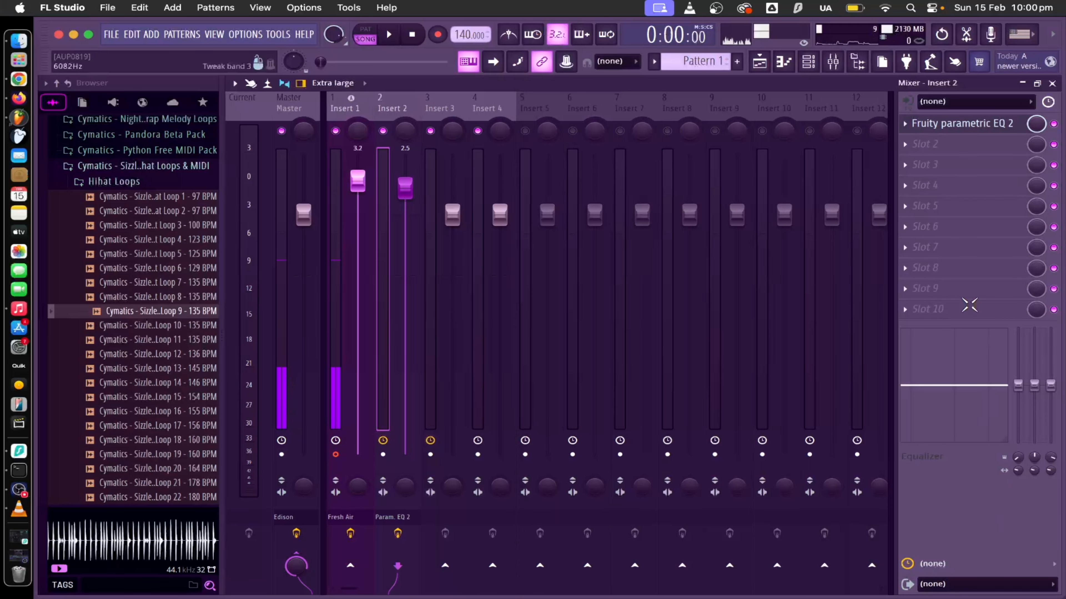
- Open Insert 2's Fruity parametric EQ 2, play the pattern and boost band 5 by about 15 dB
{"action": "left_click", "coordinate": [944, 126]}
{"action": "left_click_drag", "start_coordinate": [563, 224], "coordinate": [569, 198]}
{"action": "key", "text": "space"}
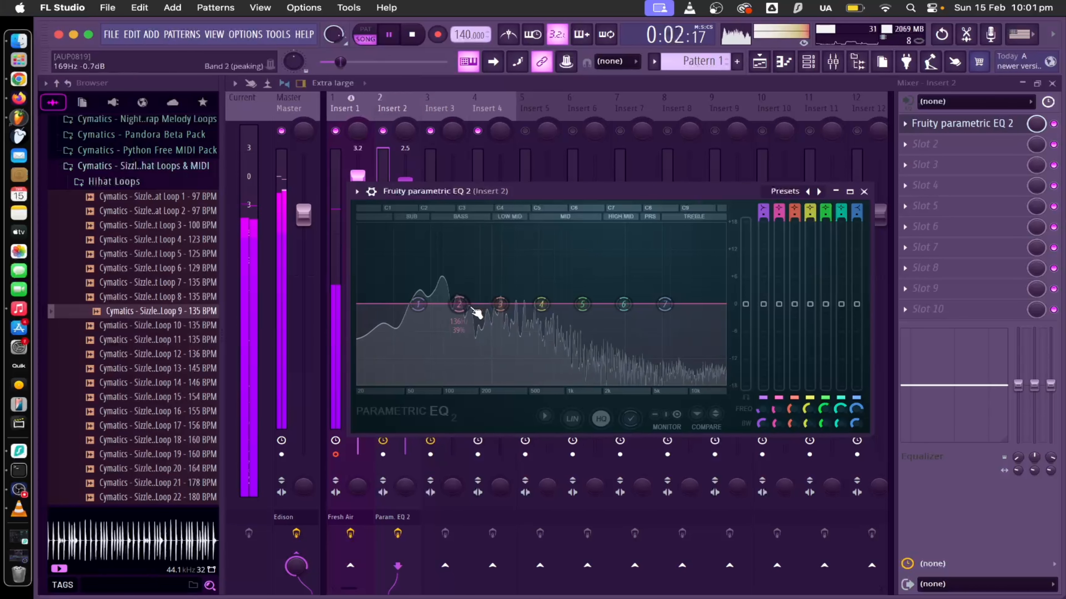
{"action": "left_click_drag", "start_coordinate": [582, 304], "coordinate": [580, 235]}
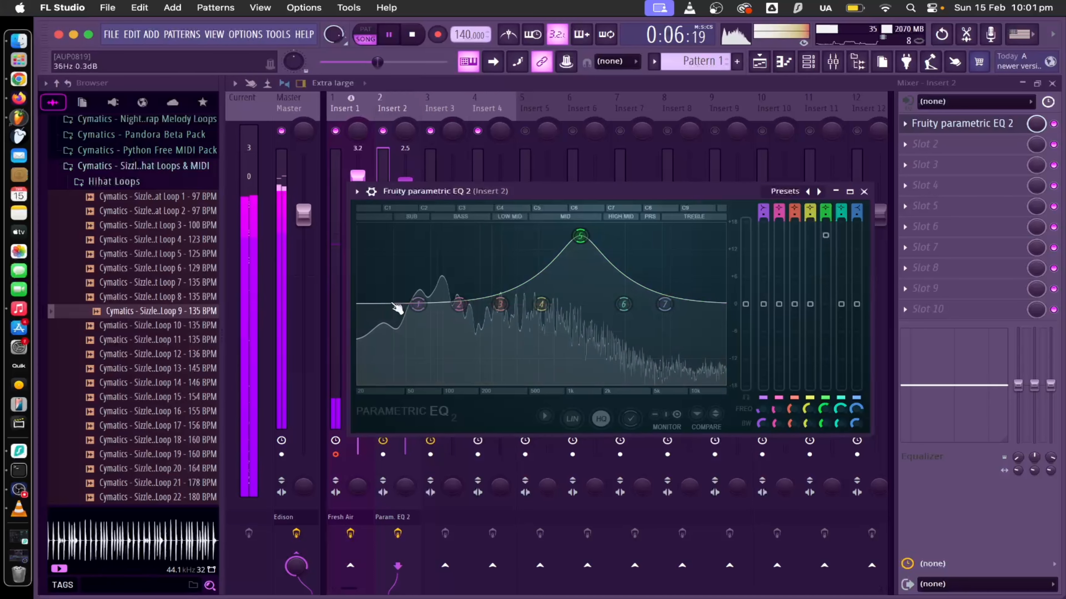
- Change EQ band 1 to a high-pass filter with a Gentle 8 slope and sweep its cutoff up to about 418 Hz
{"action": "right_click", "coordinate": [418, 304]}
{"action": "mouse_move", "coordinate": [438, 338]}
{"action": "left_click", "coordinate": [493, 379]}
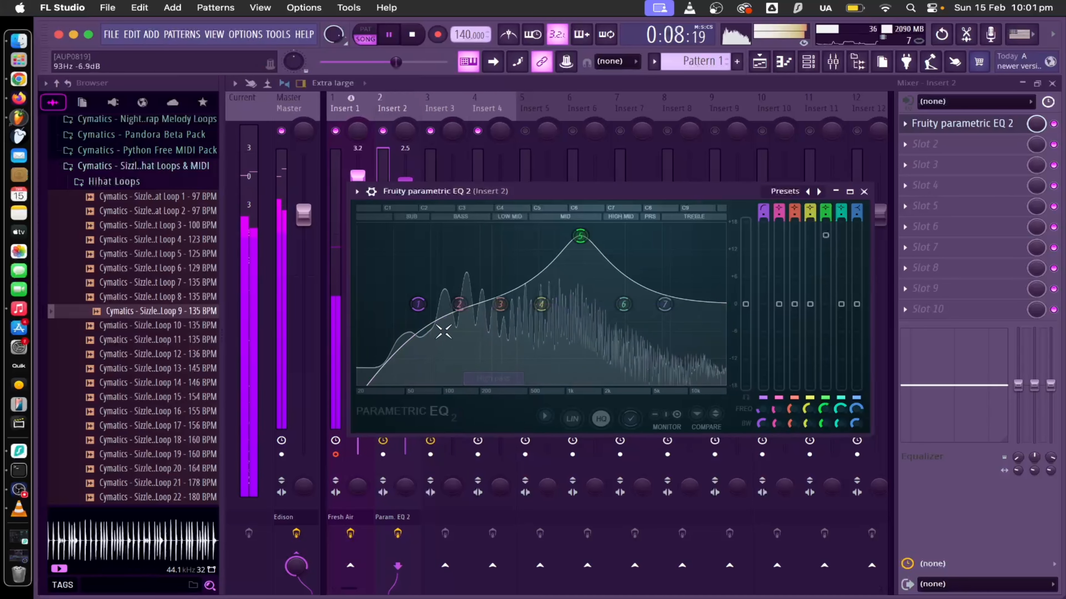
{"action": "scroll", "coordinate": [767, 217], "scroll_direction": "up", "scroll_amount": 2}
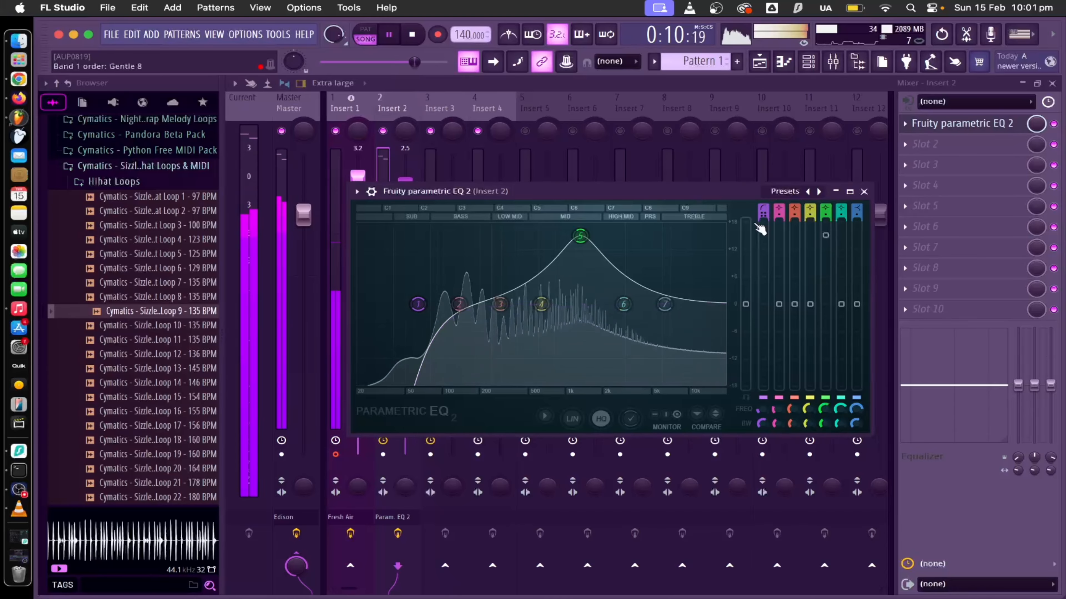
{"action": "left_click_drag", "start_coordinate": [418, 304], "coordinate": [519, 303]}
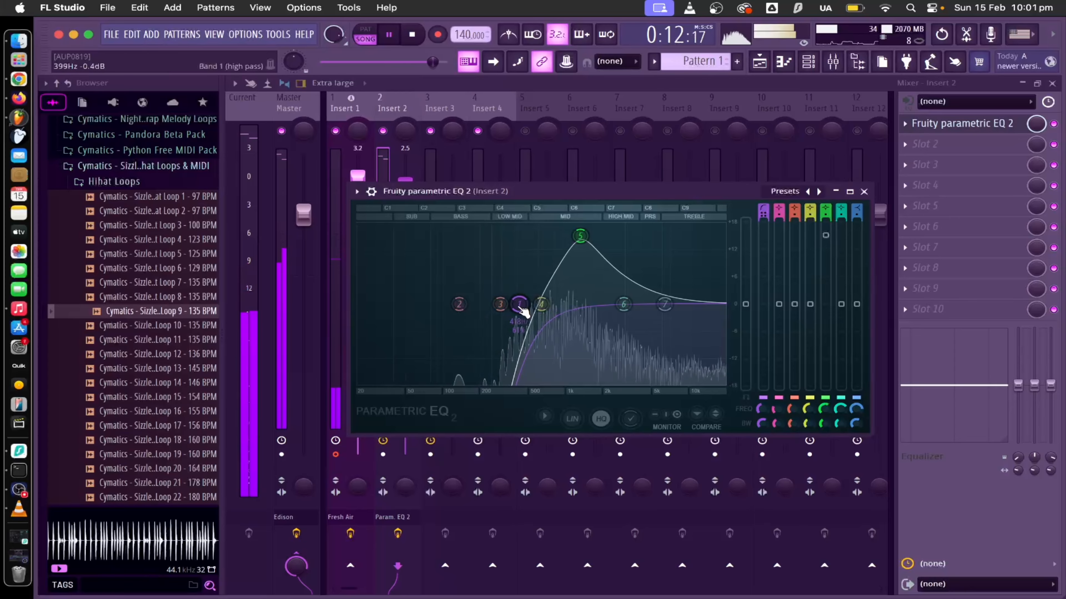
- Stop playback, solo Insert 2, unmute Insert 1 and replay the pattern to hear the filtered 808
{"action": "key", "text": "space"}
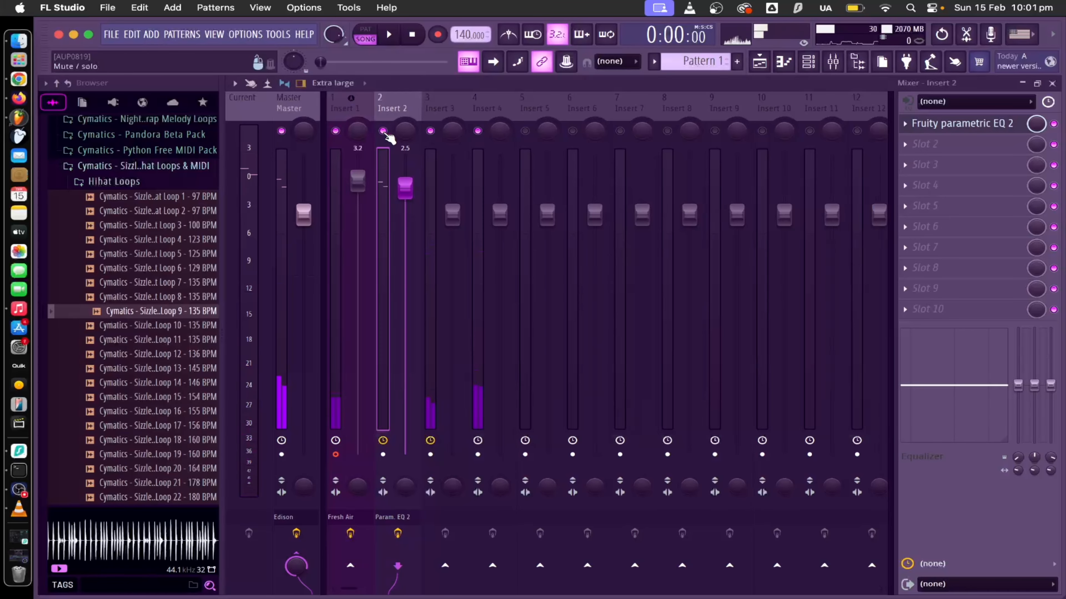
{"action": "right_click", "coordinate": [382, 133]}
{"action": "left_click", "coordinate": [335, 131]}
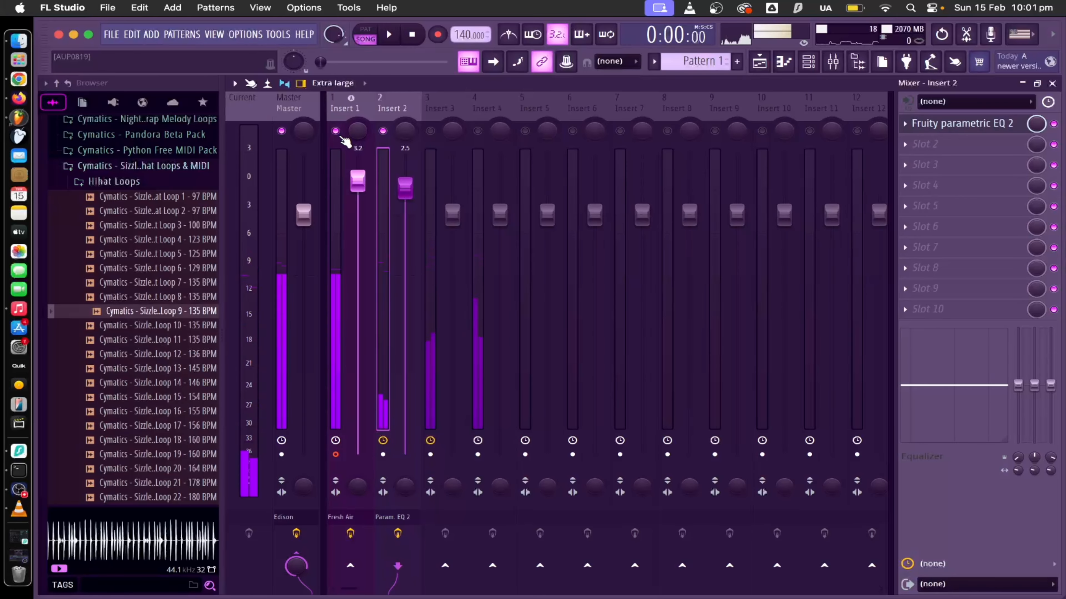
{"action": "key", "text": "space"}
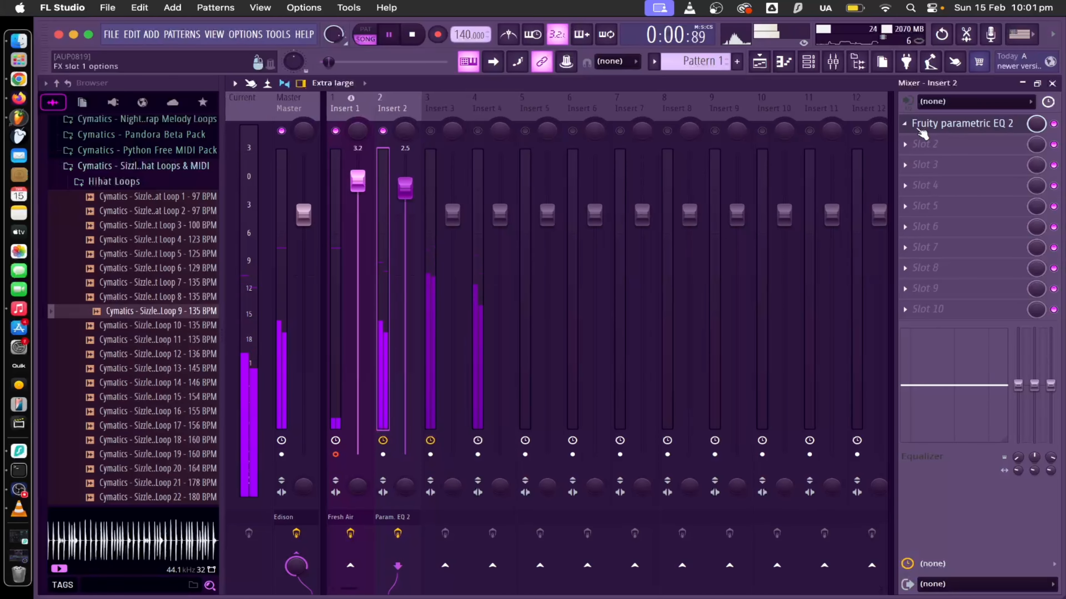
- Lower Insert 2's high-pass cutoff to about 39 Hz with a 16% bandwidth, reduce the band 5 boost and close the EQ
{"action": "left_click", "coordinate": [927, 124]}
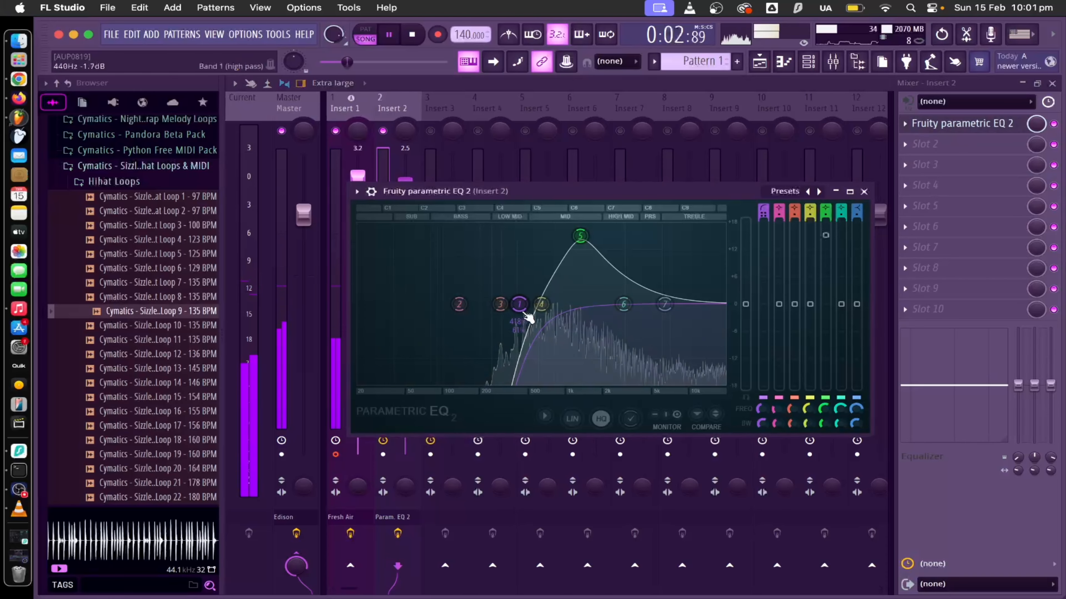
{"action": "left_click_drag", "start_coordinate": [524, 314], "coordinate": [392, 305]}
{"action": "scroll", "coordinate": [376, 304], "scroll_direction": "up", "scroll_amount": 3}
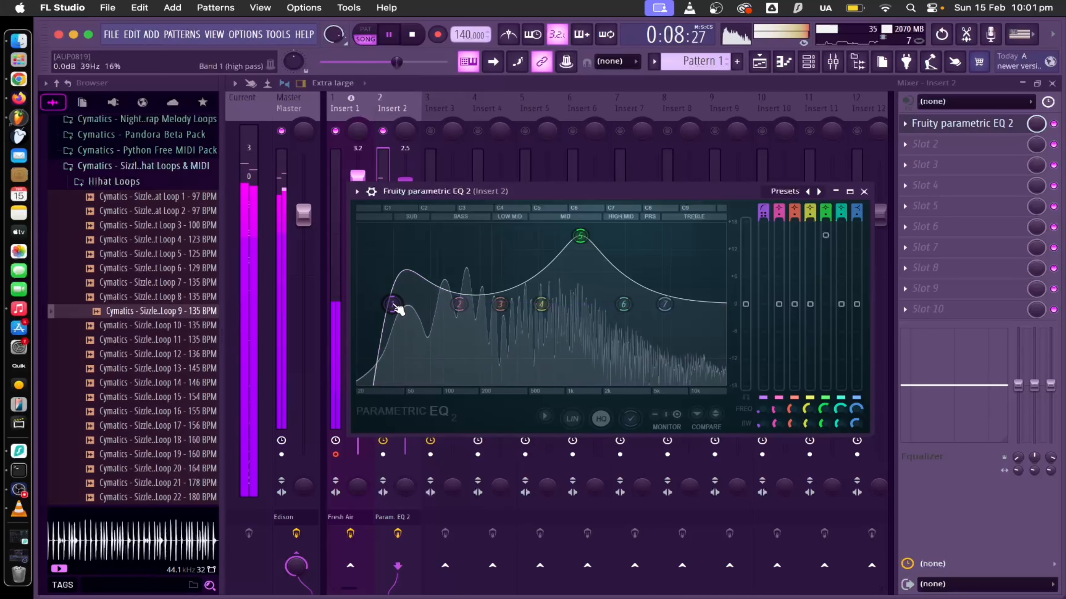
{"action": "mouse_move", "coordinate": [580, 236]}
{"action": "left_mouse_down"}
{"action": "mouse_move", "coordinate": [571, 275]}
{"action": "mouse_move", "coordinate": [503, 254]}
{"action": "mouse_move", "coordinate": [647, 245]}
{"action": "mouse_move", "coordinate": [585, 256]}
{"action": "left_mouse_up"}
{"action": "left_click", "coordinate": [836, 192]}
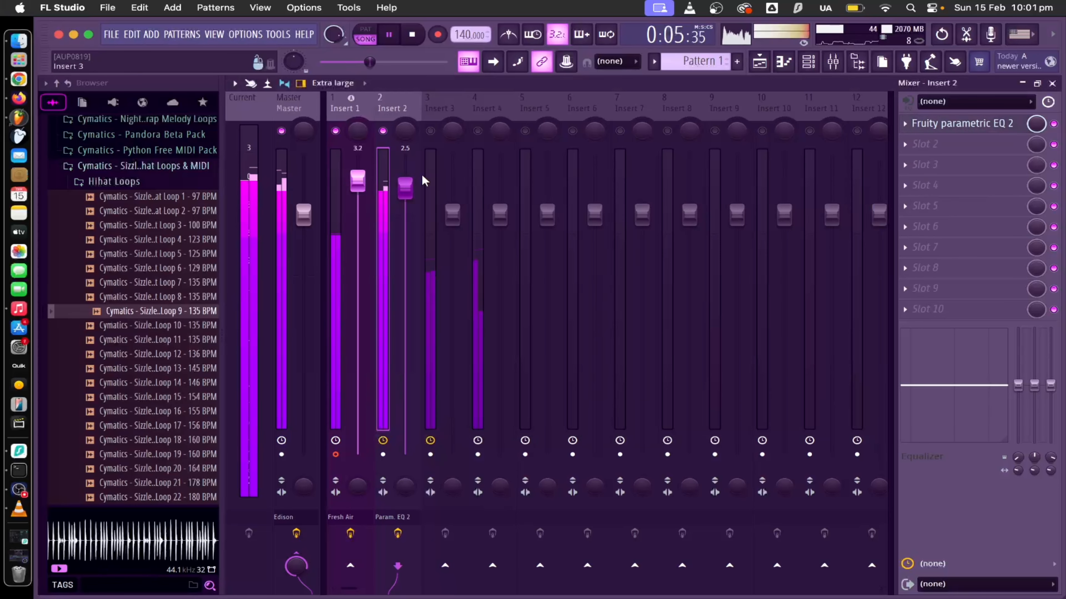
- Unmute Insert 3, set its fader to 0.1 dB and lower the Insert 2 fader to 0.5 dB
{"action": "left_click", "coordinate": [431, 166]}
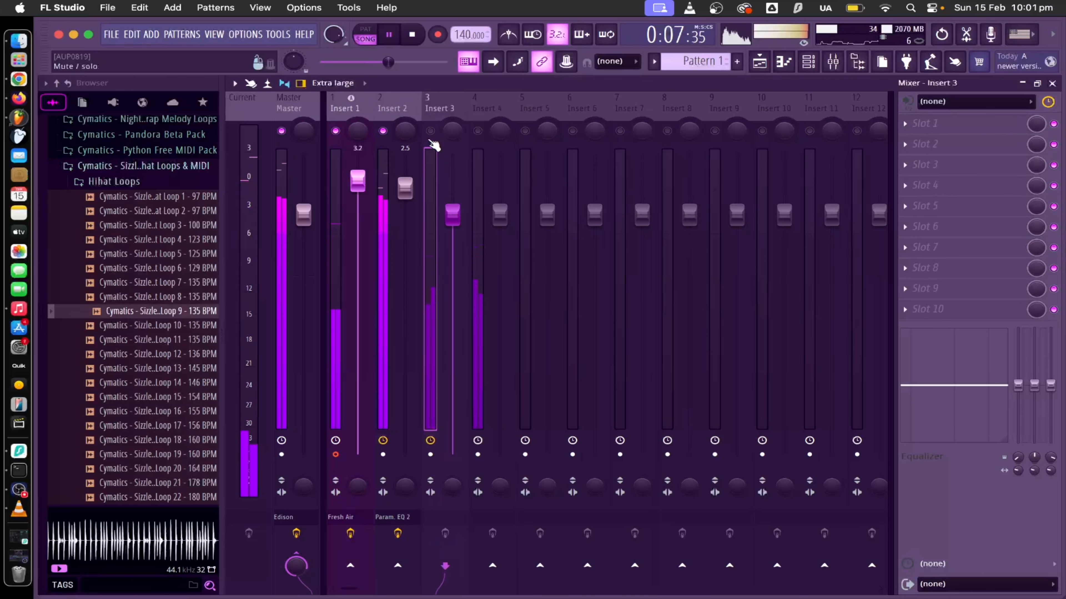
{"action": "left_click", "coordinate": [431, 131]}
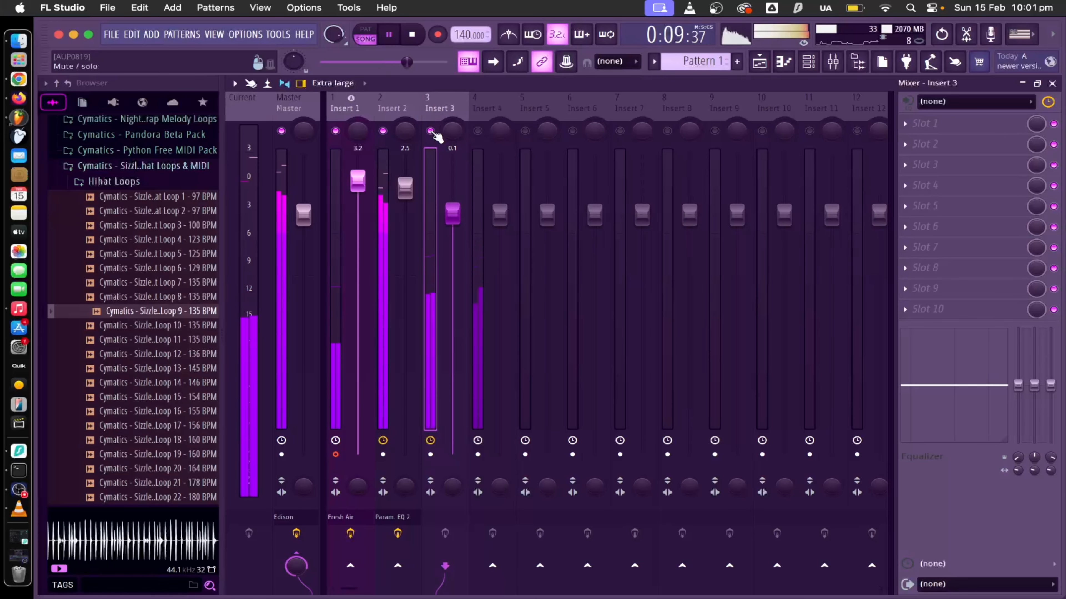
{"action": "left_click_drag", "start_coordinate": [404, 188], "coordinate": [398, 206]}
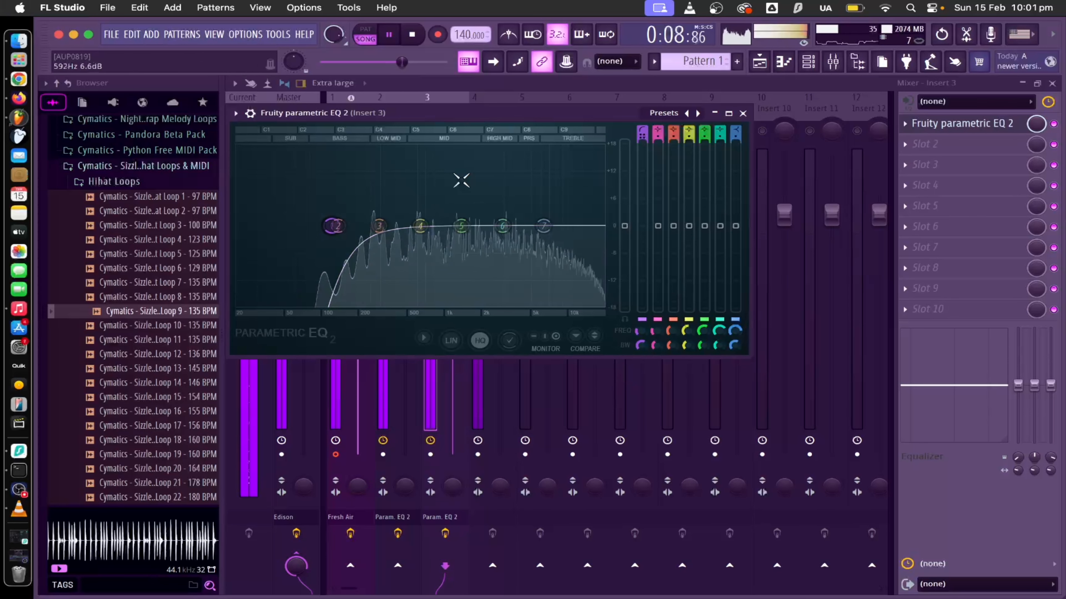
- Finish the high-pass filter in Insert 3's Fruity parametric EQ 2 and load the same EQ on Insert 4
{"action": "key", "text": "Escape"}
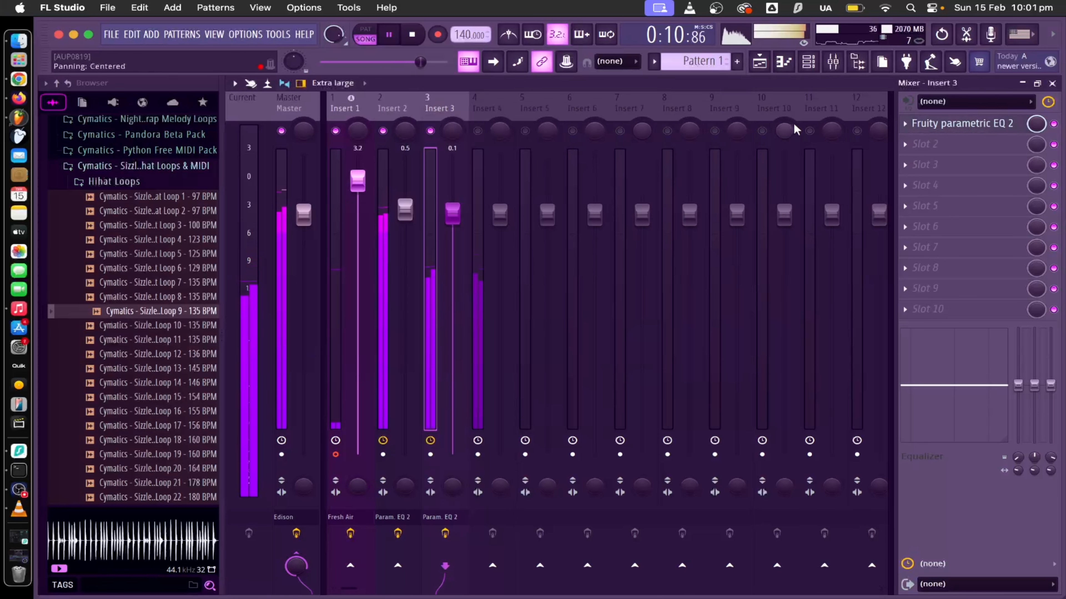
{"action": "left_click", "coordinate": [376, 179]}
{"action": "left_click", "coordinate": [953, 123]}
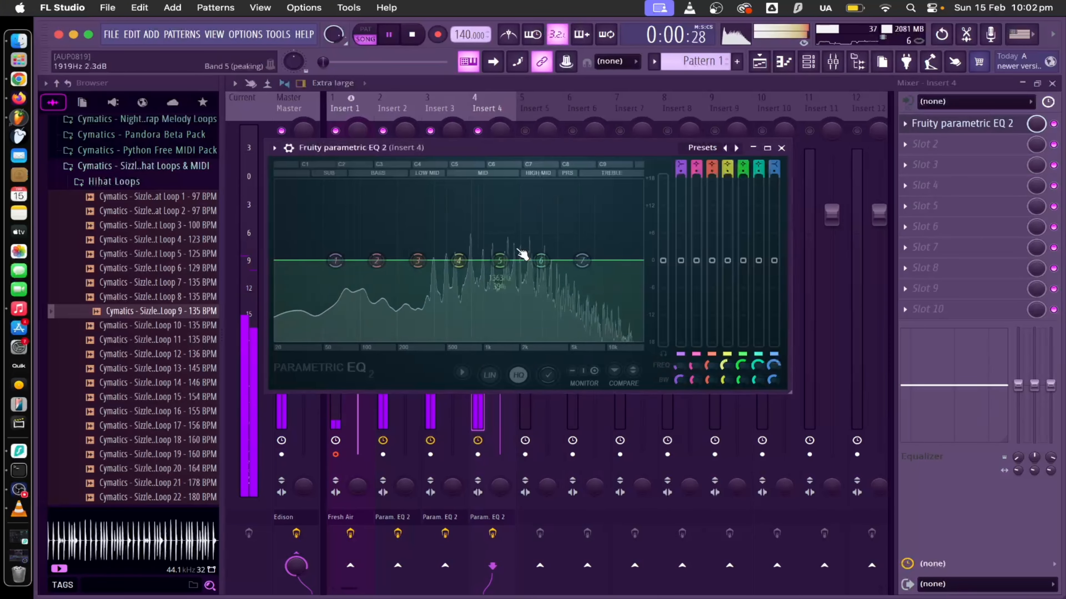
{"action": "left_click", "coordinate": [787, 143]}
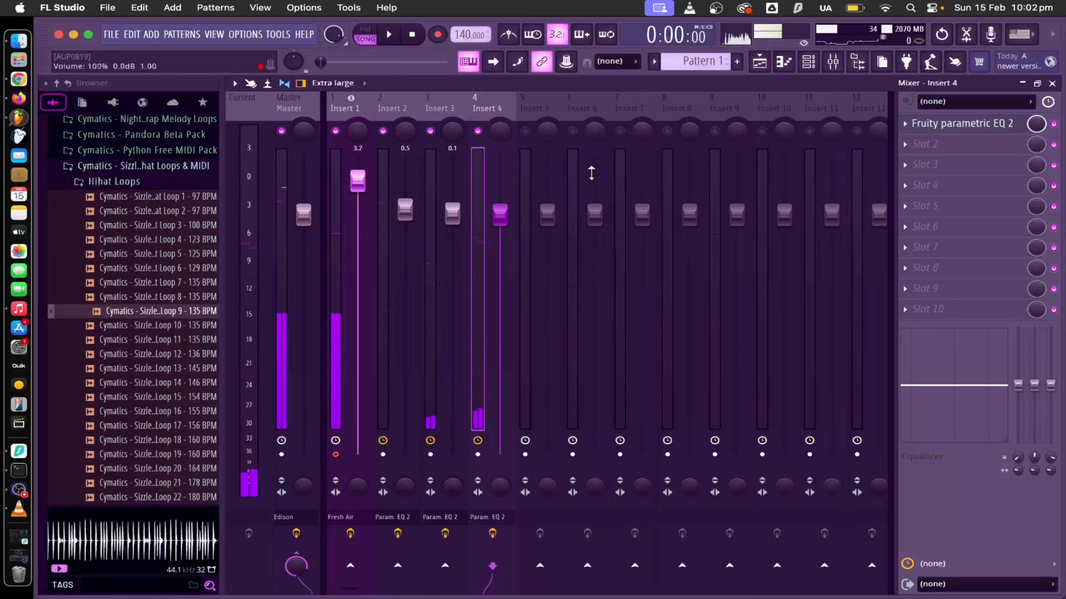
- Bring up the channel rack over the mixer and play Pattern 1 briefly to check the balance
{"action": "left_click", "coordinate": [808, 62]}
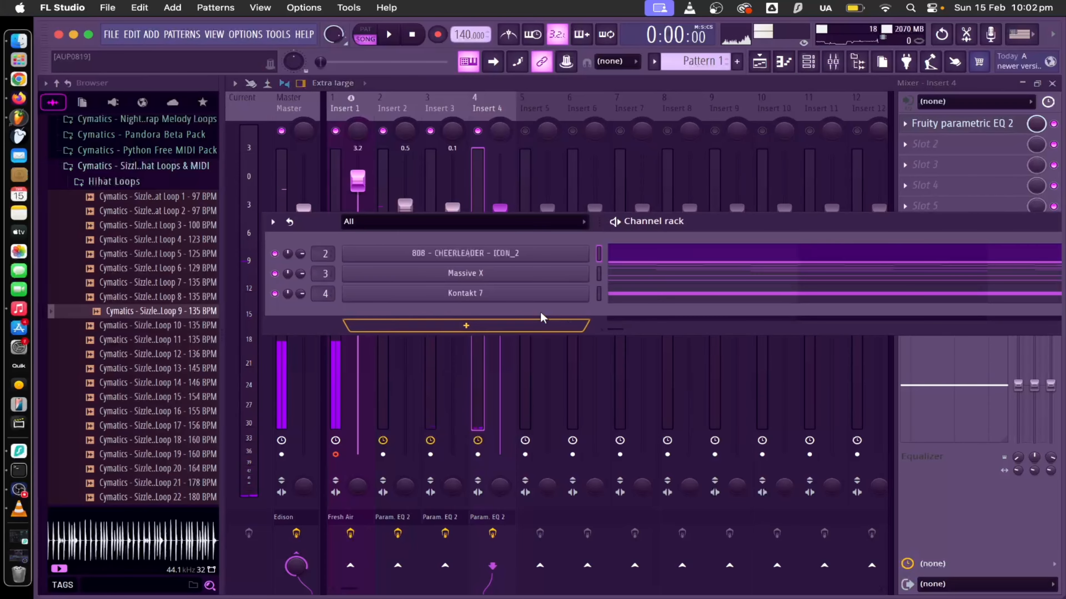
{"action": "left_click_drag", "start_coordinate": [708, 223], "coordinate": [708, 245]}
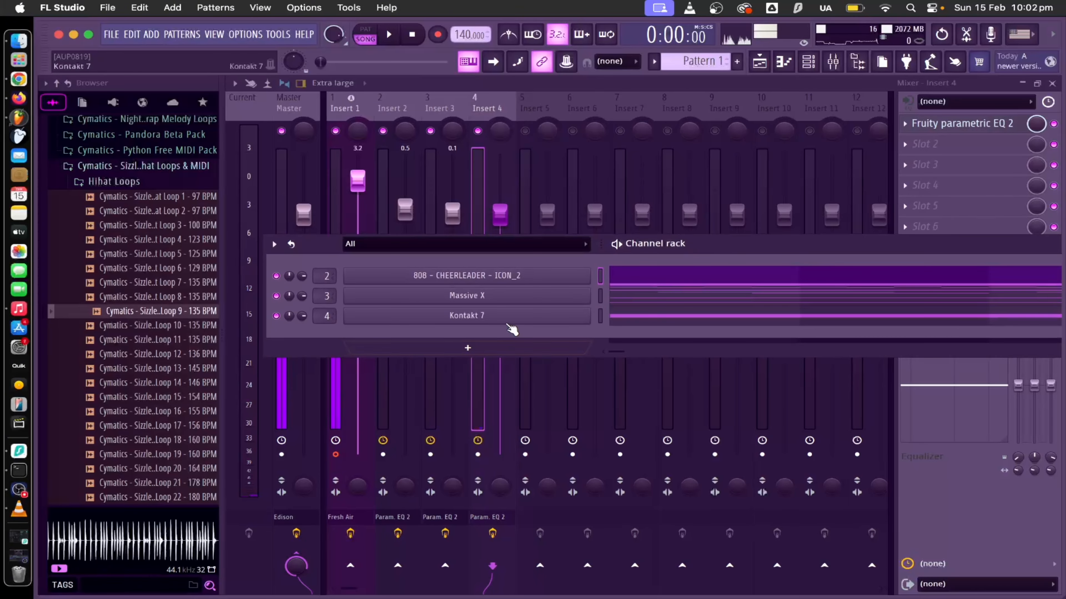
{"action": "key", "text": "space"}
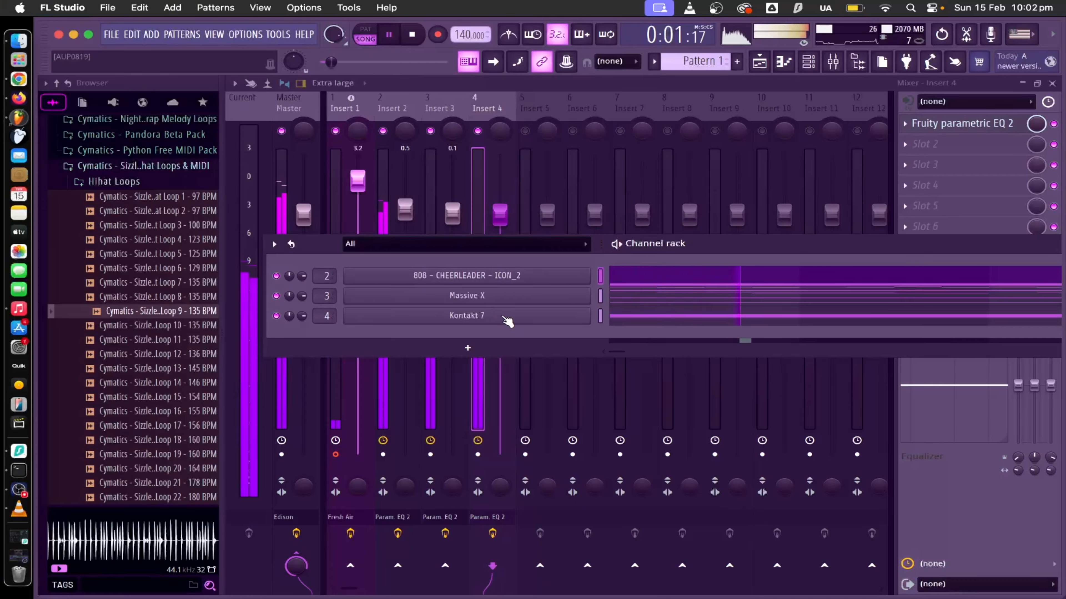
{"action": "key", "text": "space"}
- Open the Kontakt 7 instrument and show the playlist behind it, with Pattern 1 uncovered
{"action": "left_click", "coordinate": [508, 316]}
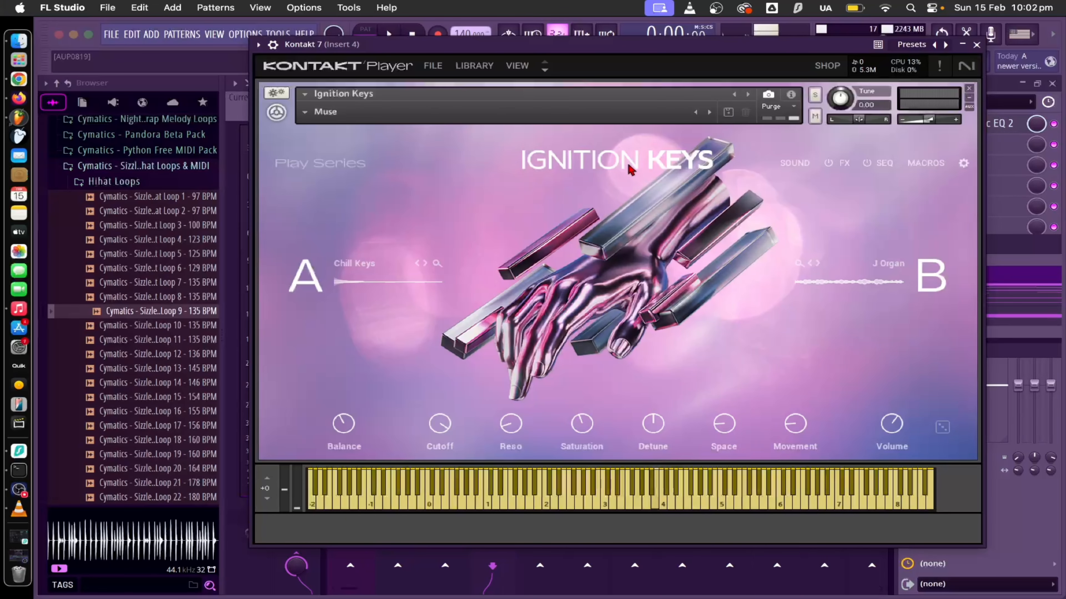
{"action": "left_click_drag", "start_coordinate": [760, 49], "coordinate": [754, 190]}
{"action": "left_click", "coordinate": [759, 62]}
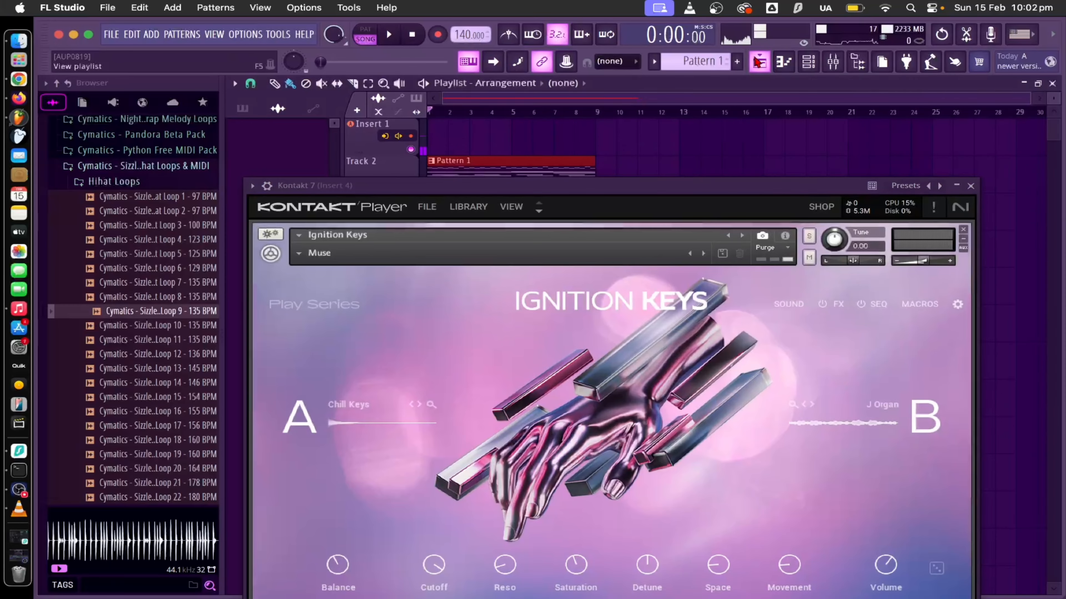
{"action": "left_click_drag", "start_coordinate": [503, 185], "coordinate": [494, 223]}
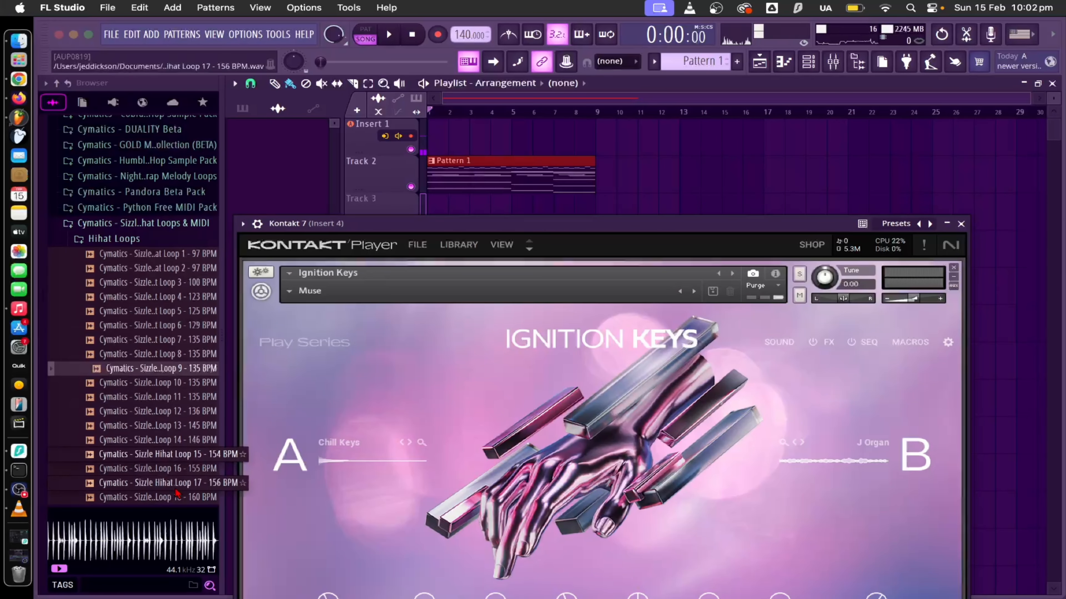
- Reposition the Kontakt 7 window and open the preset category list of Ignition Keys
{"action": "left_click", "coordinate": [141, 587]}
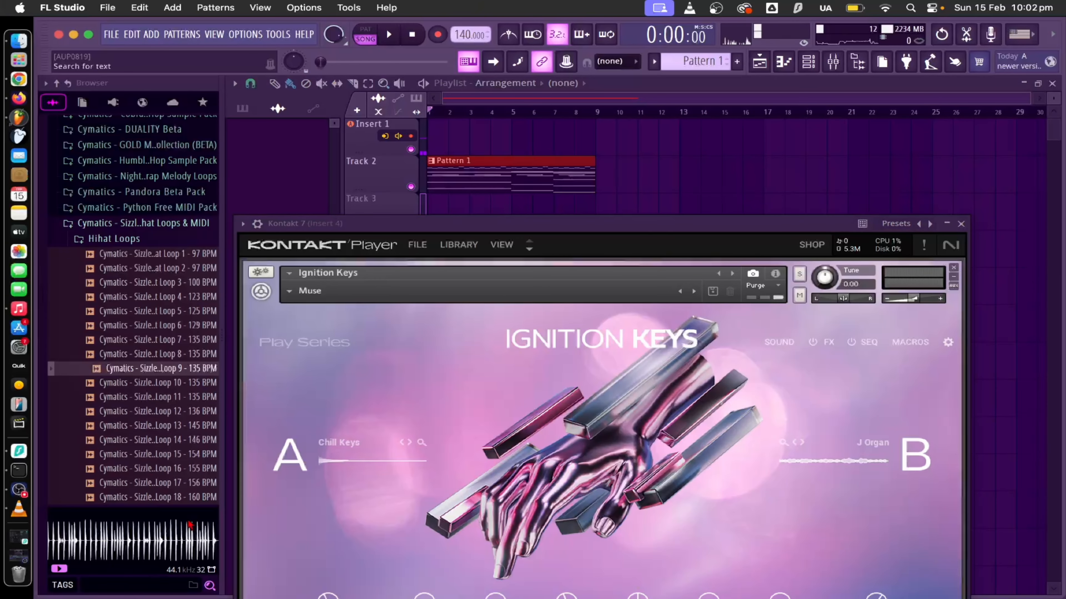
{"action": "left_click_drag", "start_coordinate": [449, 224], "coordinate": [467, 205]}
{"action": "left_click_drag", "start_coordinate": [383, 232], "coordinate": [421, 290]}
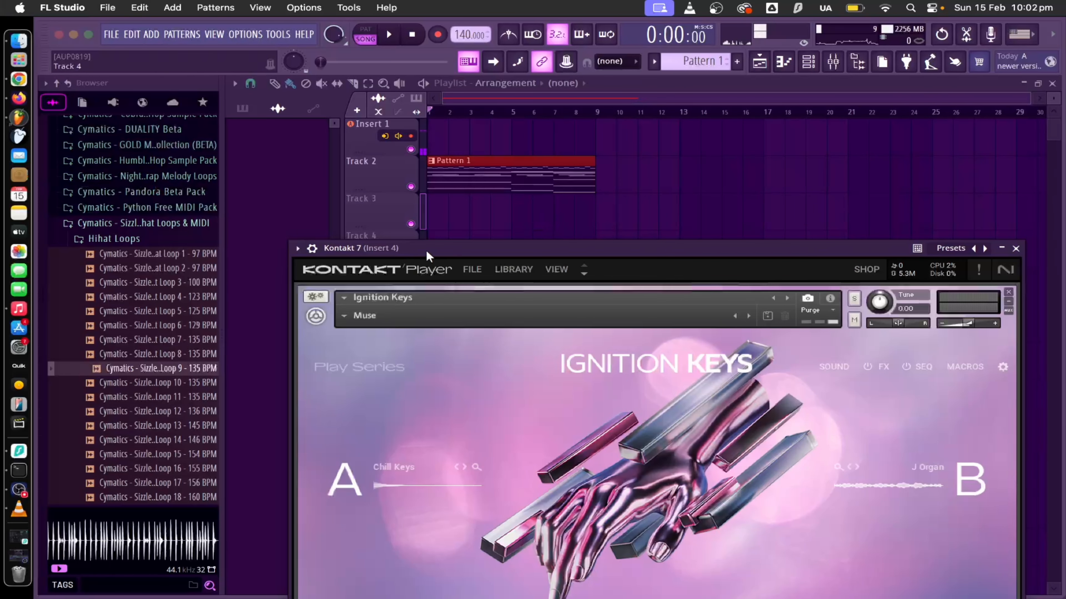
{"action": "left_click_drag", "start_coordinate": [492, 262], "coordinate": [446, 194]}
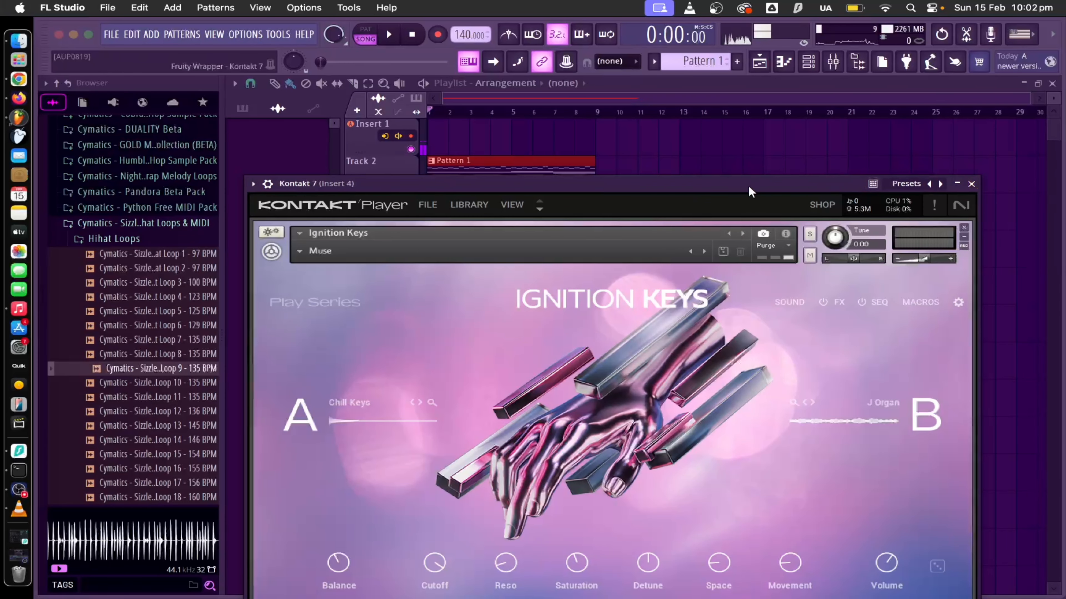
{"action": "left_click_drag", "start_coordinate": [749, 188], "coordinate": [735, 150]}
{"action": "left_click", "coordinate": [414, 207]}
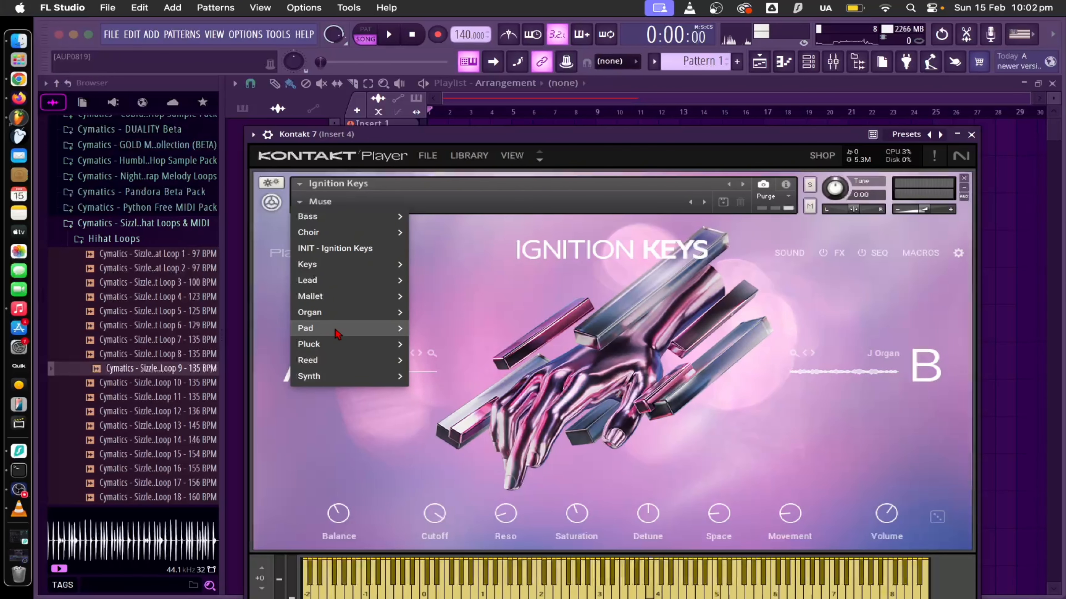
- Audition choir presets of the Ignition Keys instrument, including Burnt Cassette and Gaia
{"action": "mouse_move", "coordinate": [341, 360]}
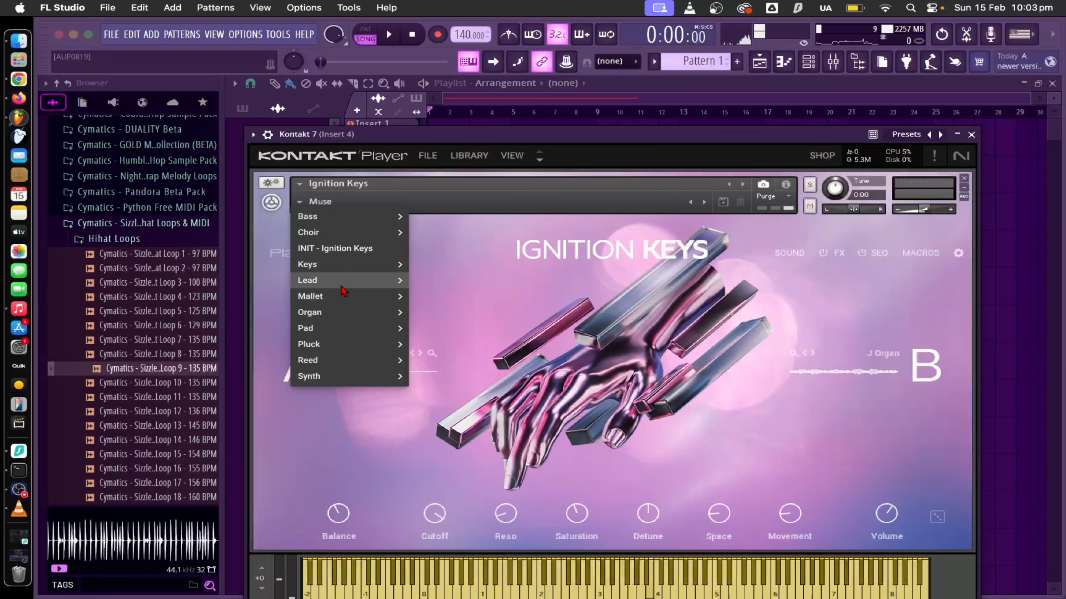
{"action": "mouse_move", "coordinate": [349, 232]}
{"action": "left_click", "coordinate": [469, 232]}
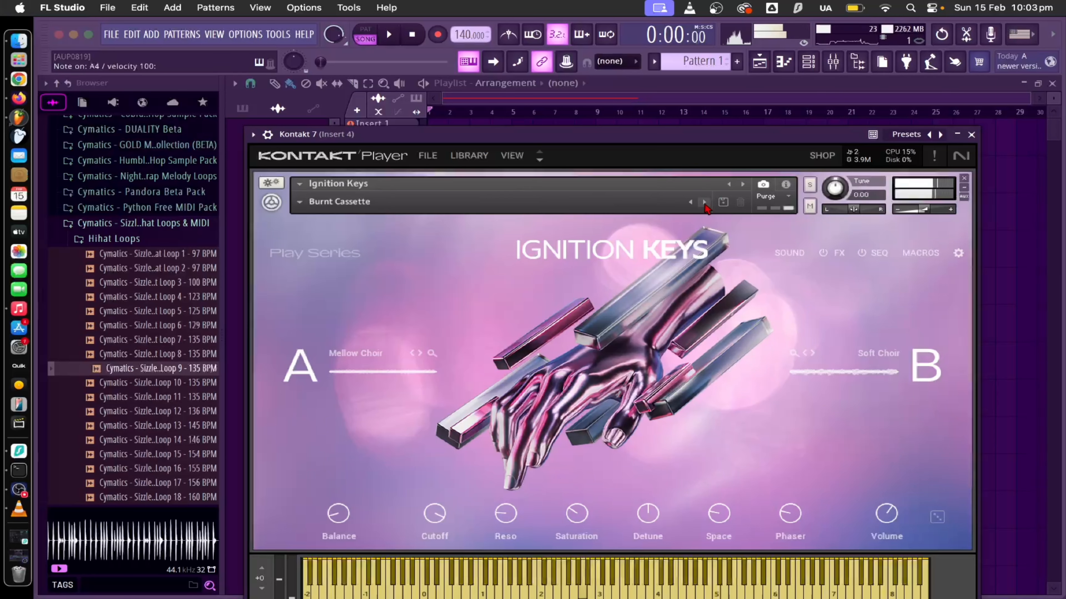
{"action": "left_click", "coordinate": [704, 202]}
{"action": "left_click", "coordinate": [704, 202]}
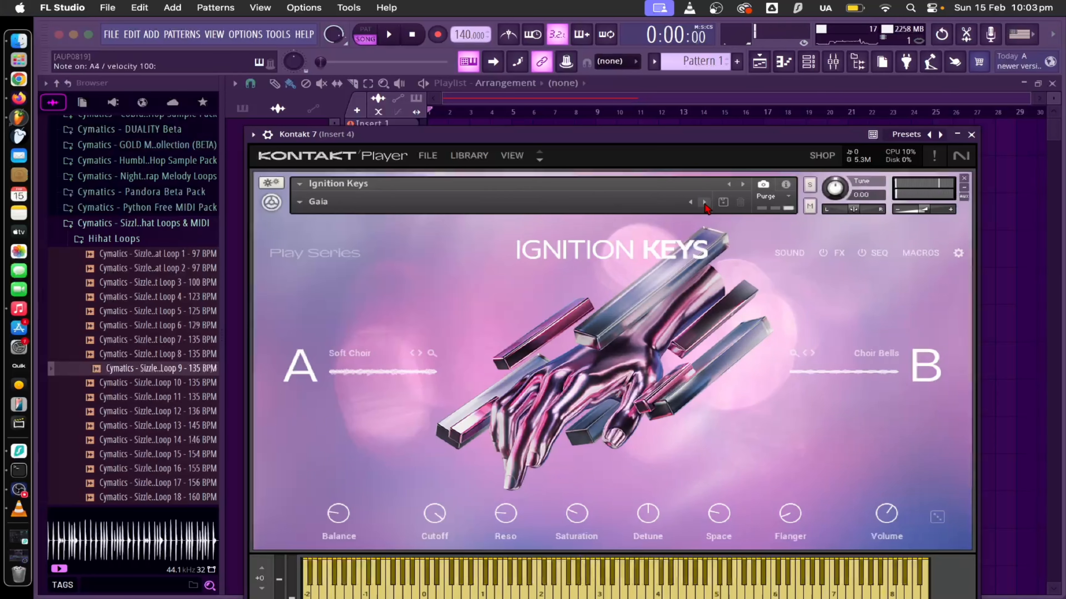
- Try the Babycakes pluck preset in Ignition Keys and bring up the Kontakt sound library
{"action": "left_click", "coordinate": [377, 205]}
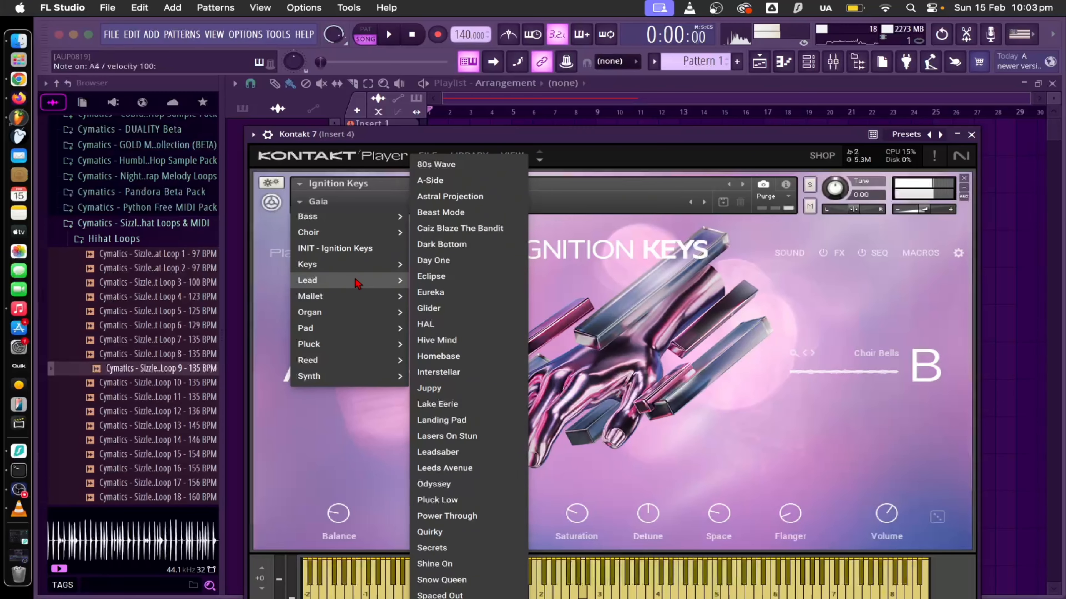
{"action": "mouse_move", "coordinate": [363, 301]}
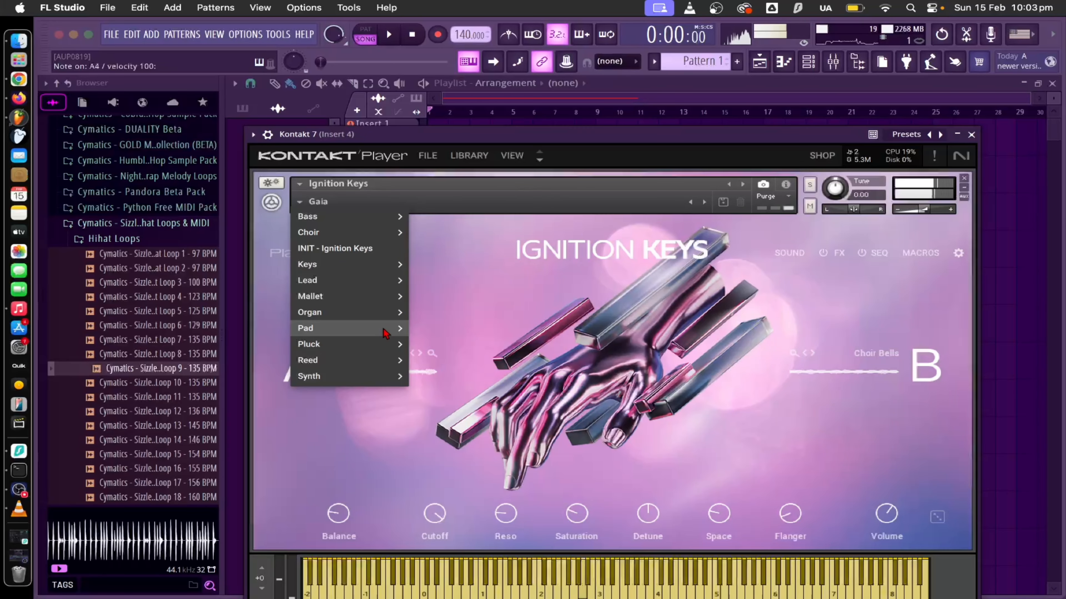
{"action": "mouse_move", "coordinate": [381, 341]}
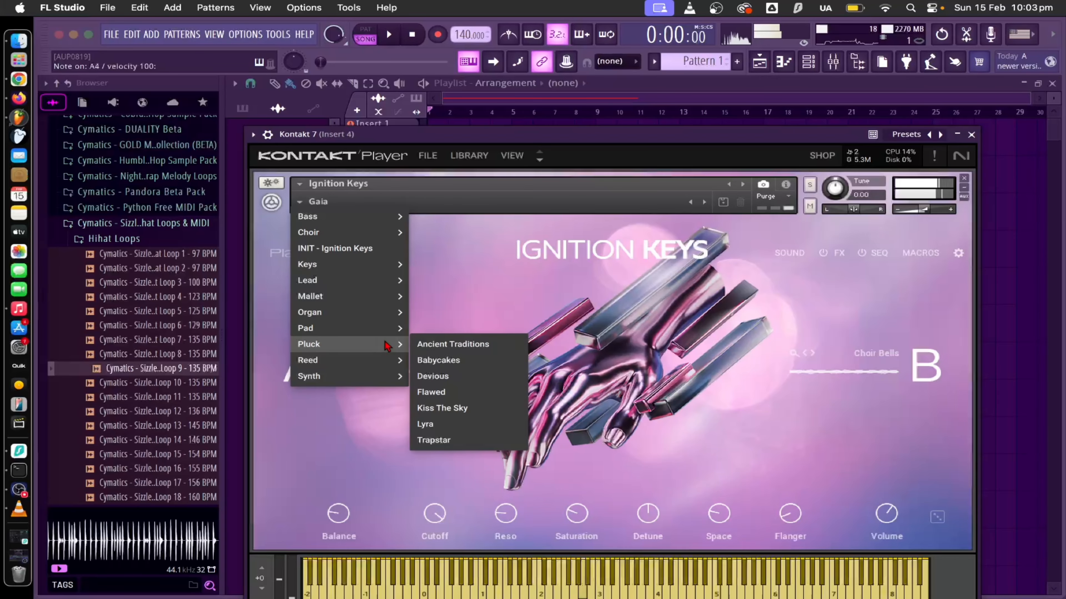
{"action": "left_click", "coordinate": [438, 360]}
{"action": "left_click", "coordinate": [435, 157]}
{"action": "left_click", "coordinate": [466, 157]}
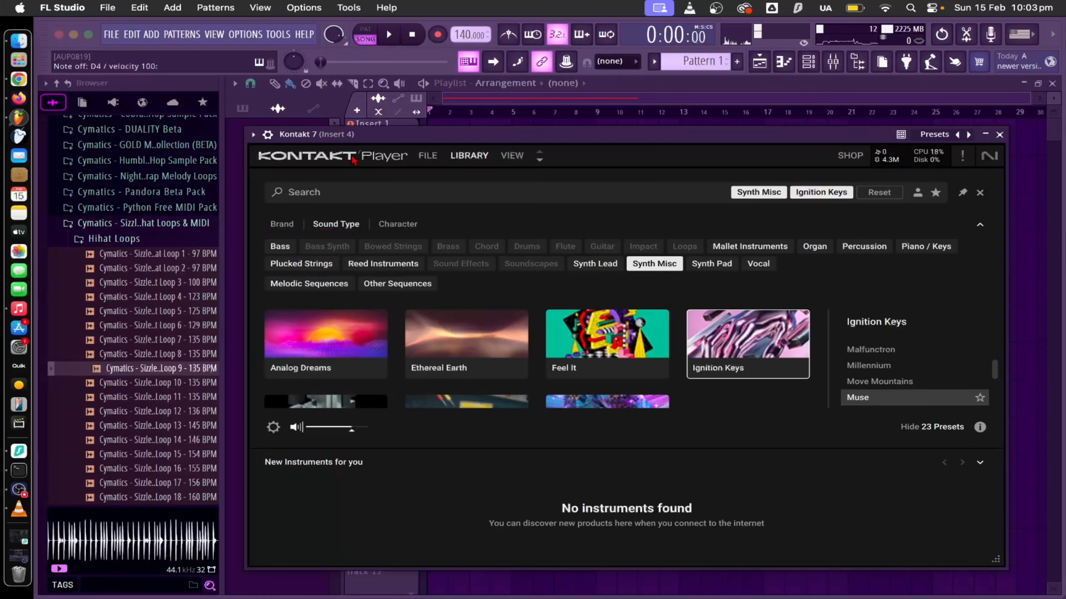
{"action": "left_click", "coordinate": [467, 157]}
{"action": "left_click", "coordinate": [469, 155]}
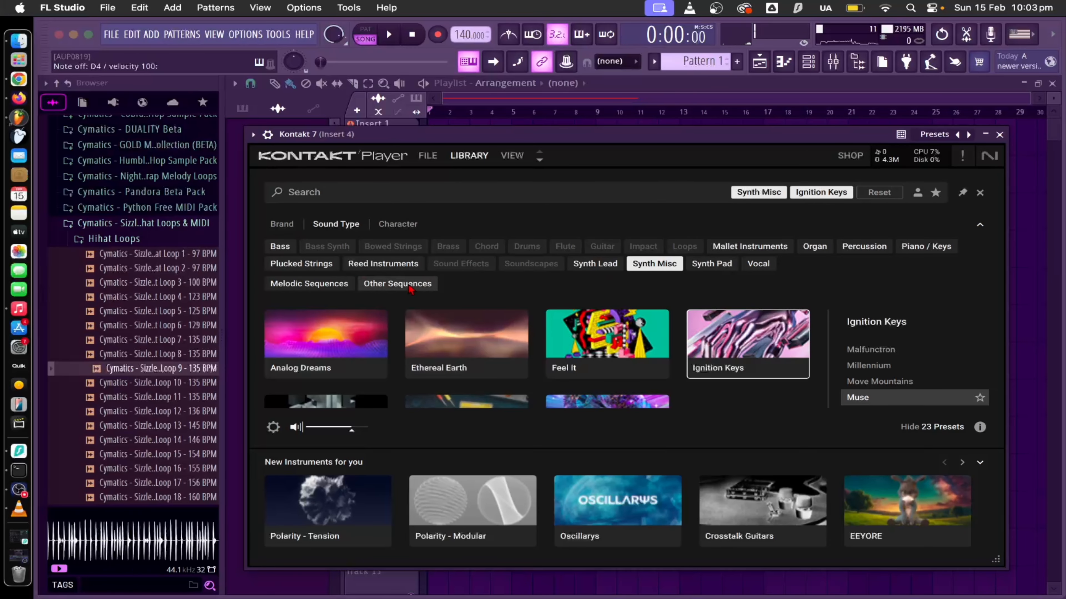
- Replace the Kontakt 7 instrument on the insert 4 channel with FLEX from the plugin picker
{"action": "left_click", "coordinate": [1000, 135]}
{"action": "left_click", "coordinate": [906, 62]}
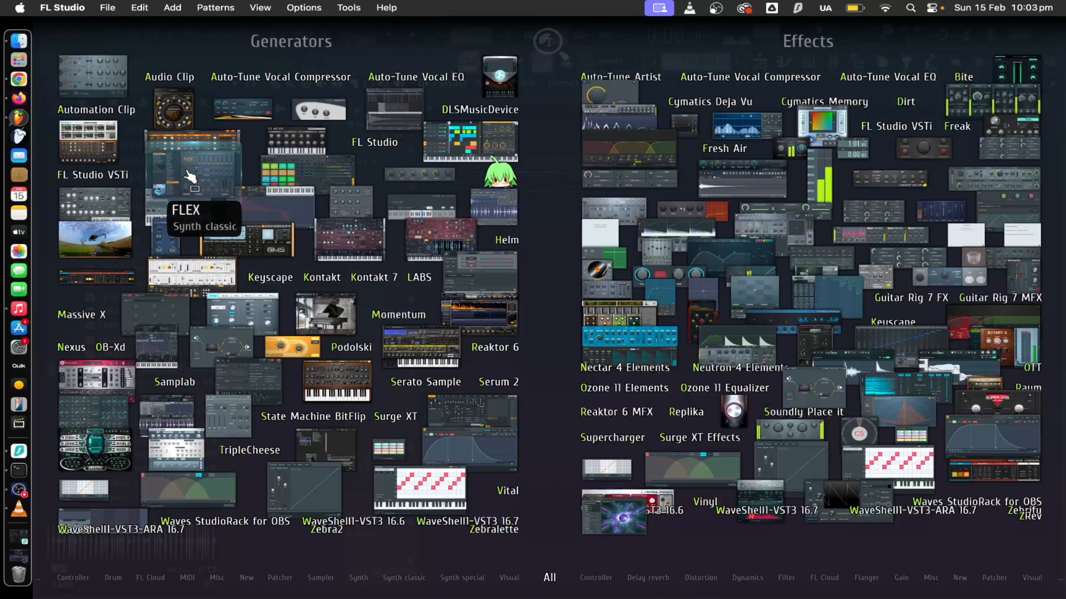
{"action": "left_click_drag", "start_coordinate": [190, 176], "coordinate": [502, 311]}
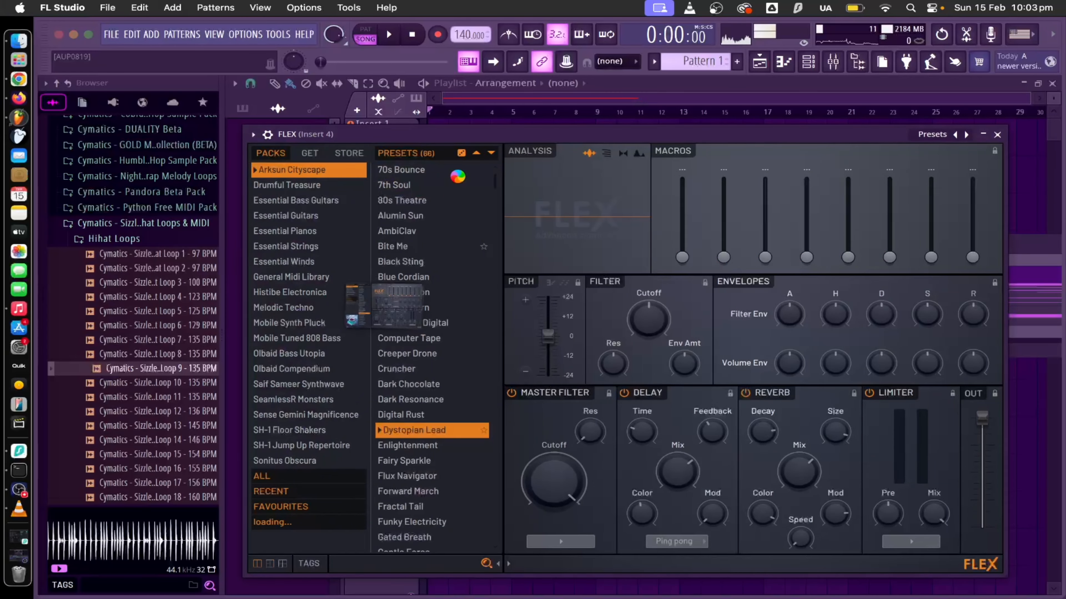
{"action": "left_click_drag", "start_coordinate": [458, 141], "coordinate": [439, 96]}
- Browse the preset lists of the FLEX packs Saif Sameer Synthwave, SeamlessR Monsters and Sense Gemini Magnificence
{"action": "scroll", "coordinate": [290, 252], "scroll_direction": "down", "scroll_amount": 4}
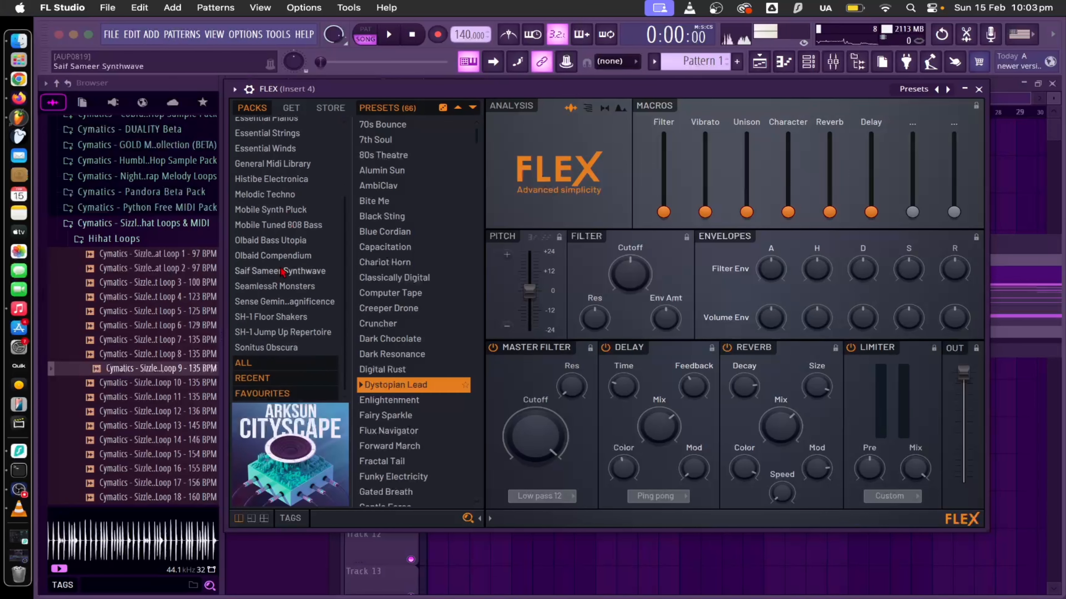
{"action": "left_click", "coordinate": [289, 272]}
{"action": "left_click", "coordinate": [289, 286]}
{"action": "left_click", "coordinate": [285, 271]}
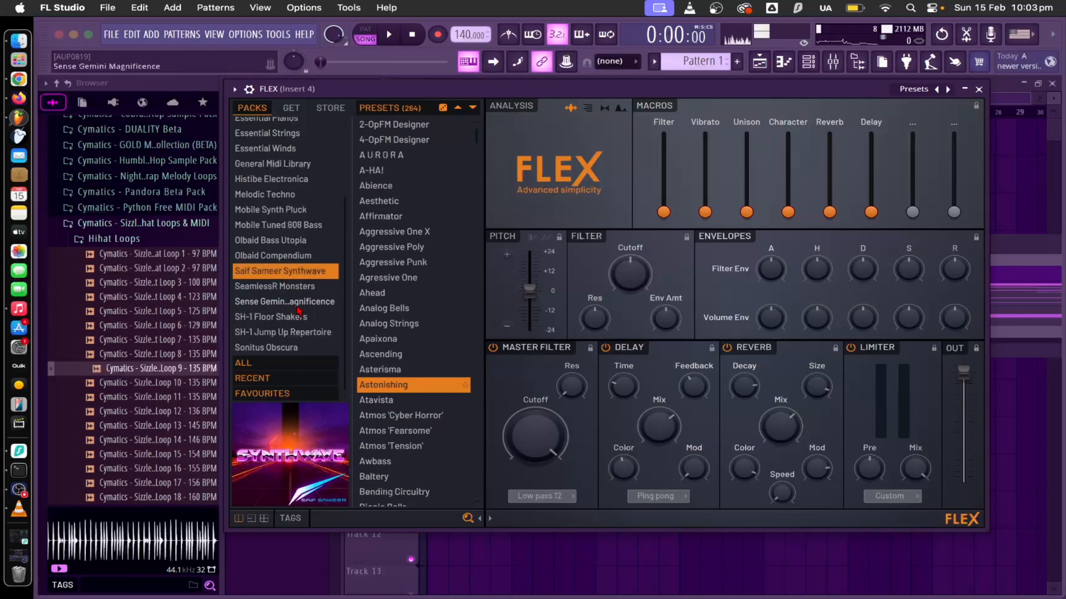
{"action": "left_click", "coordinate": [289, 302]}
{"action": "left_click", "coordinate": [290, 331]}
{"action": "left_click", "coordinate": [302, 347]}
{"action": "left_click", "coordinate": [289, 301]}
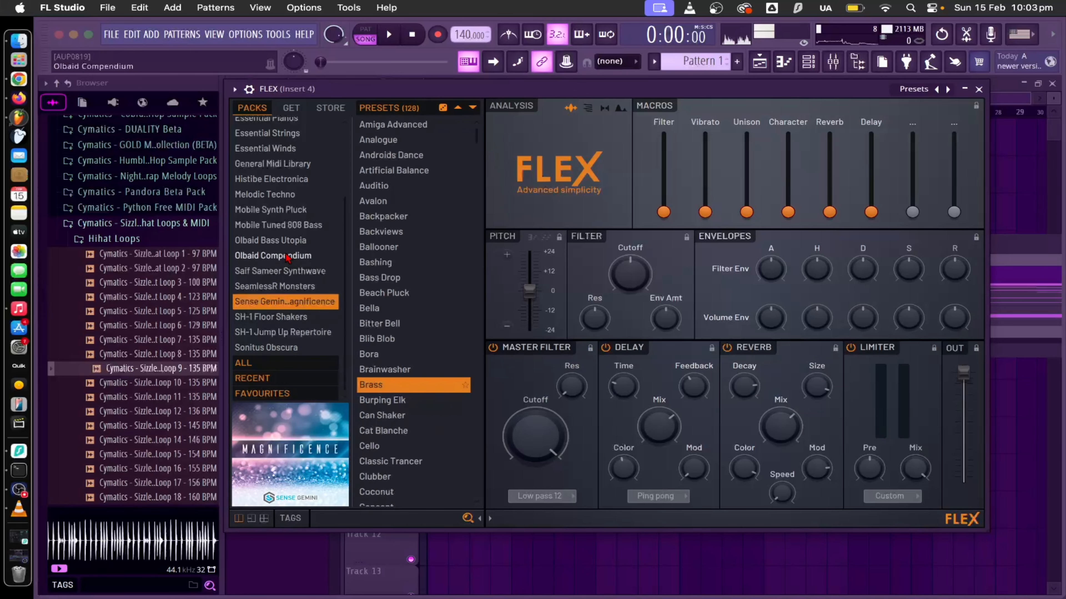
- Look through the presets in the Olbaid Compendium, Melodic Techno and Mobile Synth Pluck packs
{"action": "left_click", "coordinate": [281, 255]}
{"action": "left_click", "coordinate": [277, 210]}
{"action": "scroll", "coordinate": [270, 231], "scroll_direction": "up", "scroll_amount": 1}
{"action": "left_click", "coordinate": [271, 215]}
{"action": "scroll", "coordinate": [284, 227], "scroll_direction": "up", "scroll_amount": 1}
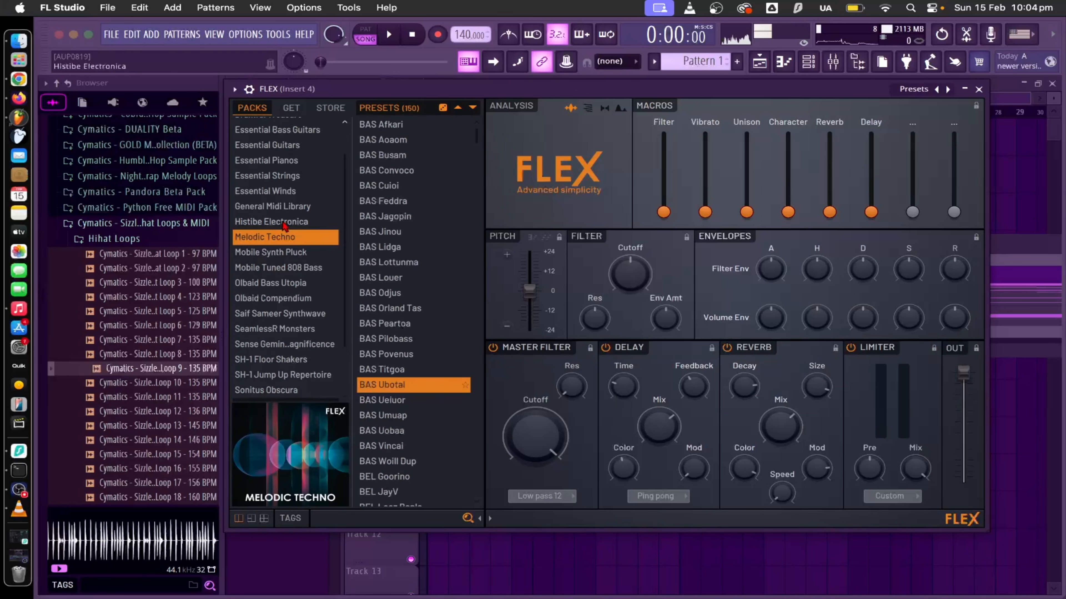
{"action": "left_click", "coordinate": [295, 256]}
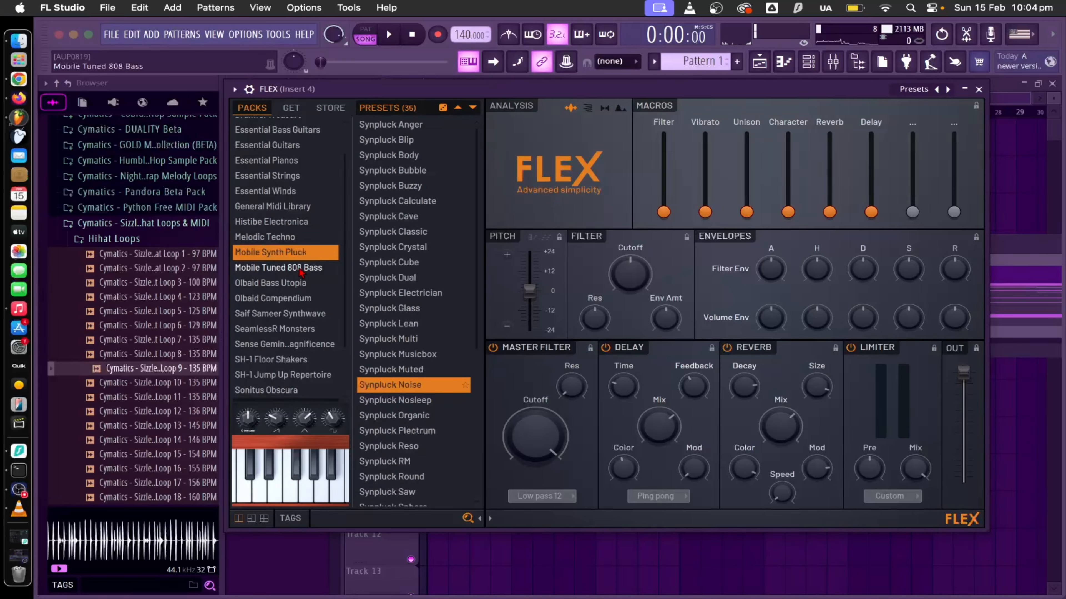
- Check the preset lists of the Essential Guitars and Drumful Treasure packs
{"action": "scroll", "coordinate": [301, 273], "scroll_direction": "up", "scroll_amount": 2}
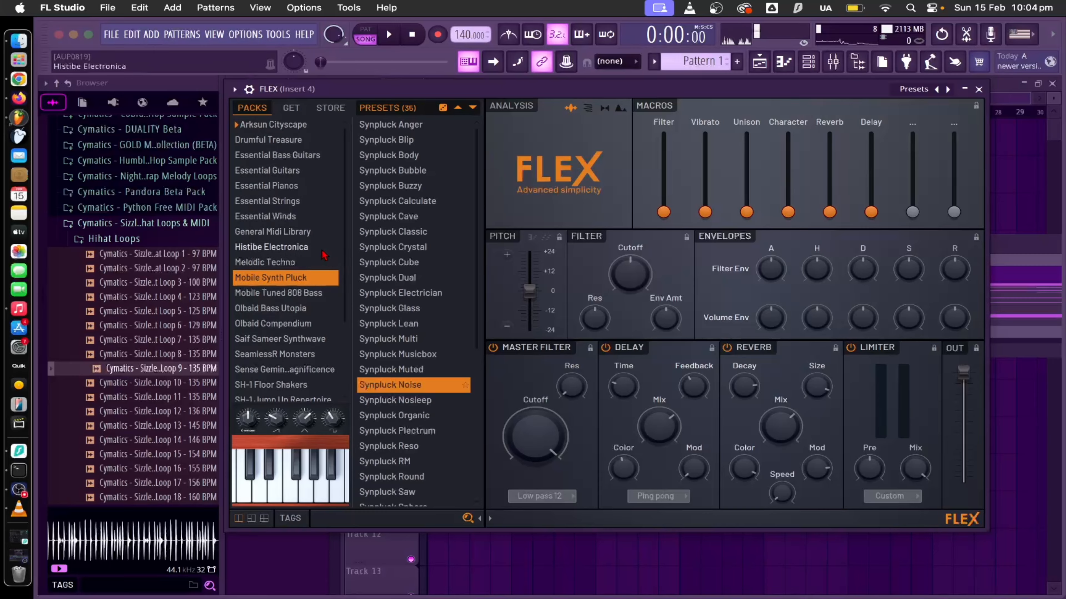
{"action": "left_click", "coordinate": [296, 171]}
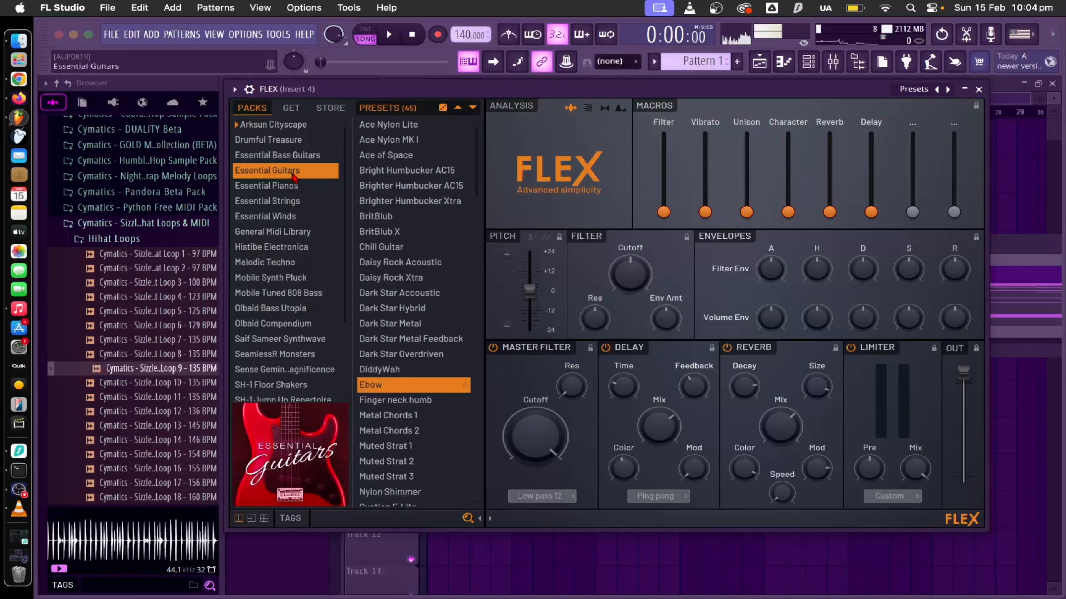
{"action": "left_click", "coordinate": [280, 142]}
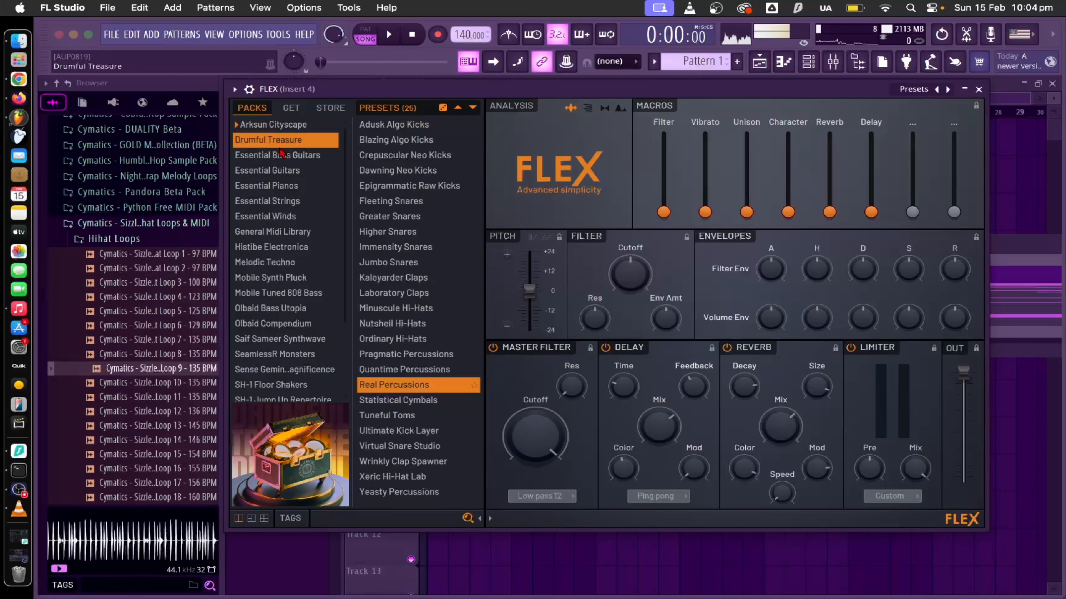
- Try presets from the Melodic Techno and Mobile Synth Pluck packs, including BAS Busam, Synpluck Cave and BAS Cuioi
{"action": "scroll", "coordinate": [287, 198], "scroll_direction": "down", "scroll_amount": 3}
{"action": "scroll", "coordinate": [306, 206], "scroll_direction": "down", "scroll_amount": 1}
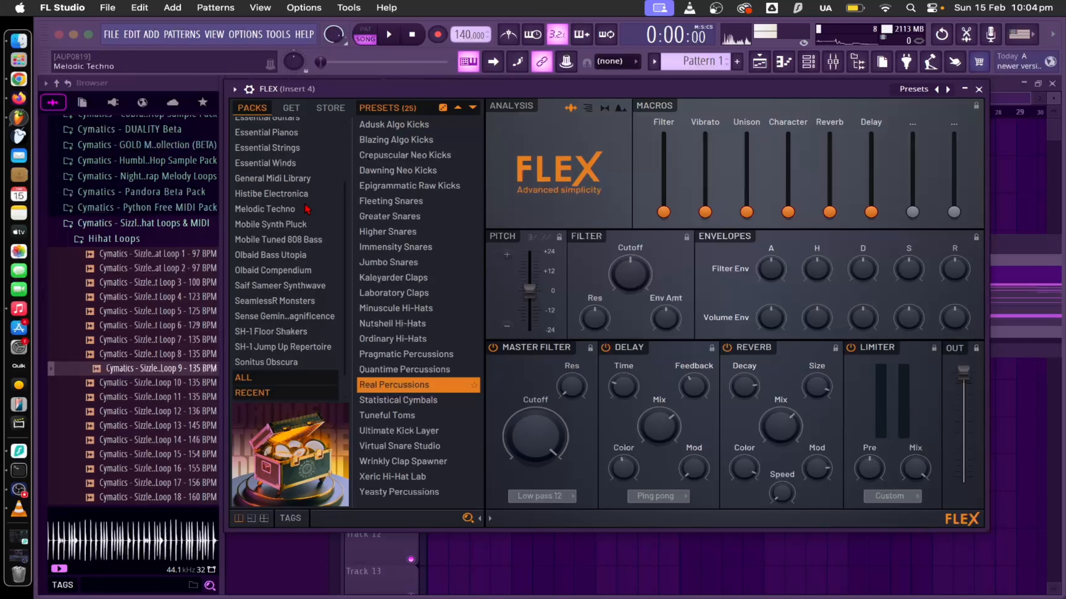
{"action": "left_click", "coordinate": [294, 209]}
{"action": "left_click", "coordinate": [696, 350]}
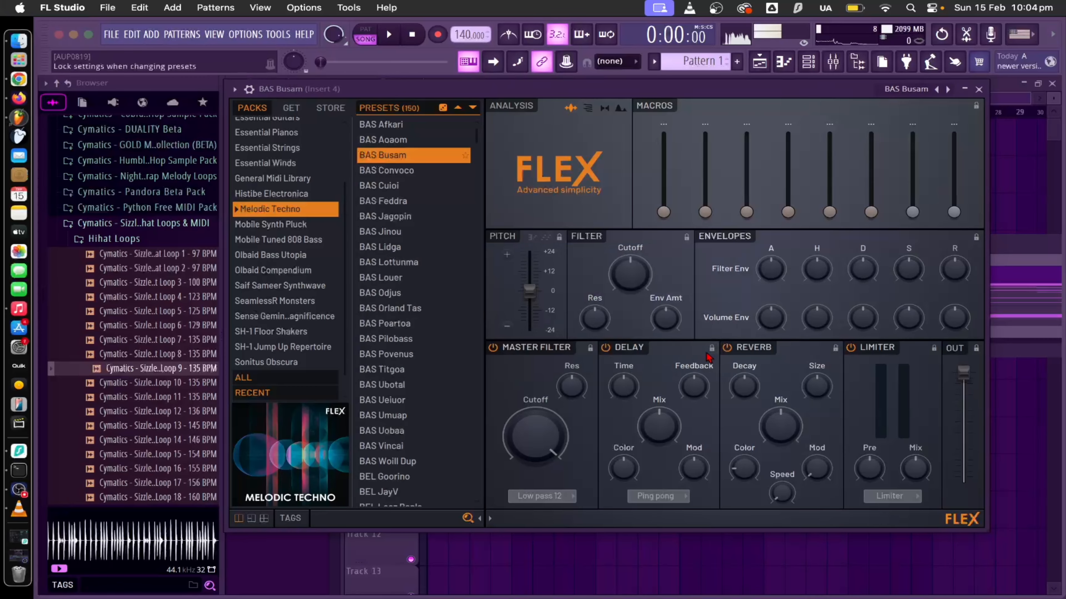
{"action": "left_click", "coordinate": [271, 223]}
{"action": "left_click", "coordinate": [273, 208]}
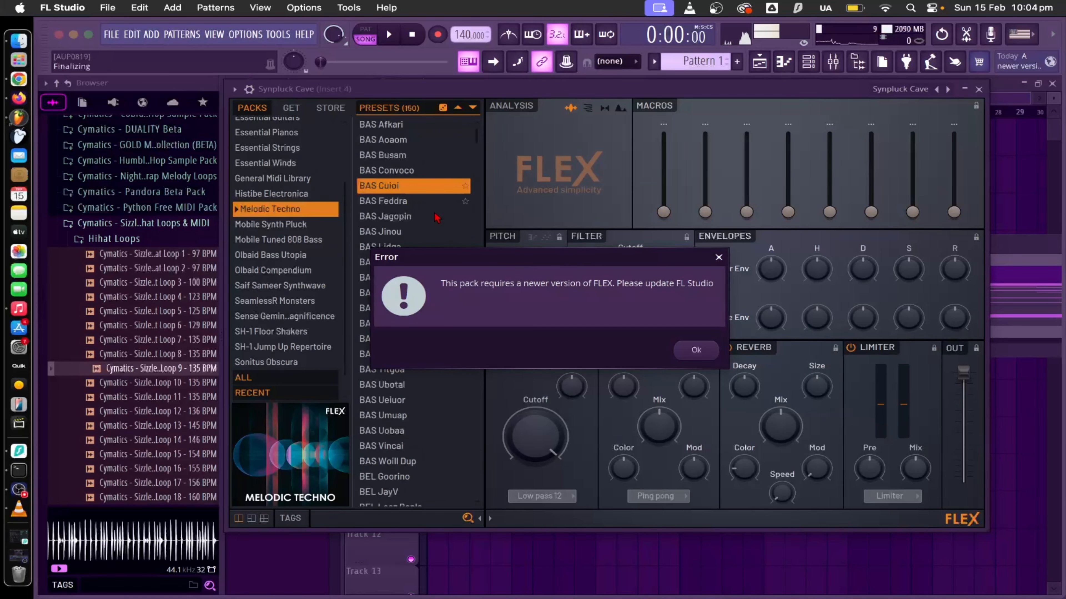
{"action": "left_click", "coordinate": [696, 352]}
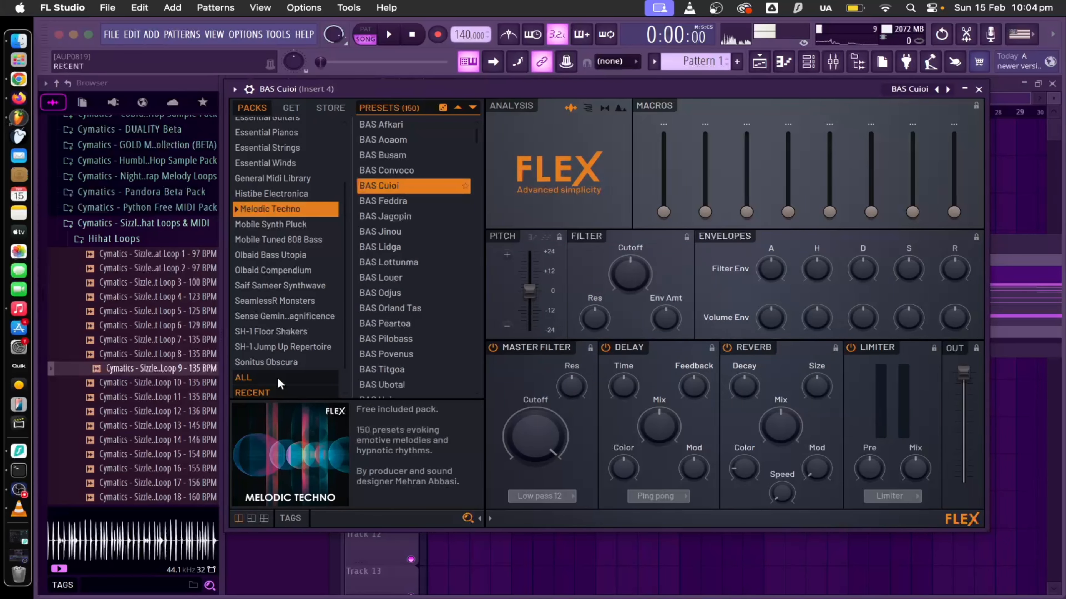
- Look through the Olbaid Compendium and SeamlessR Monsters packs, and settle on the Classic Trancer preset
{"action": "left_click", "coordinate": [277, 269]}
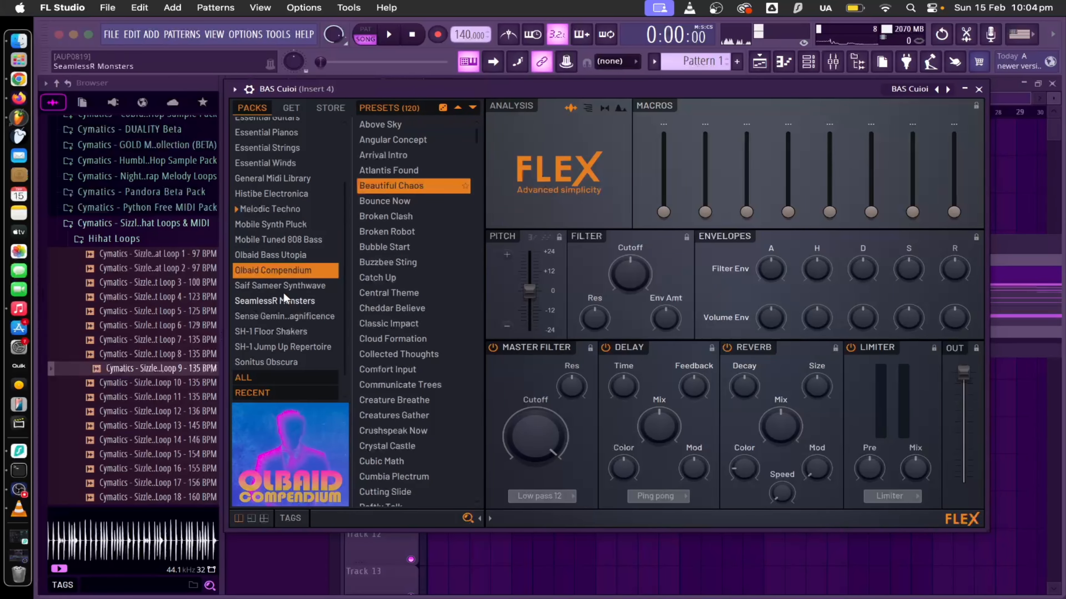
{"action": "left_click", "coordinate": [281, 301]}
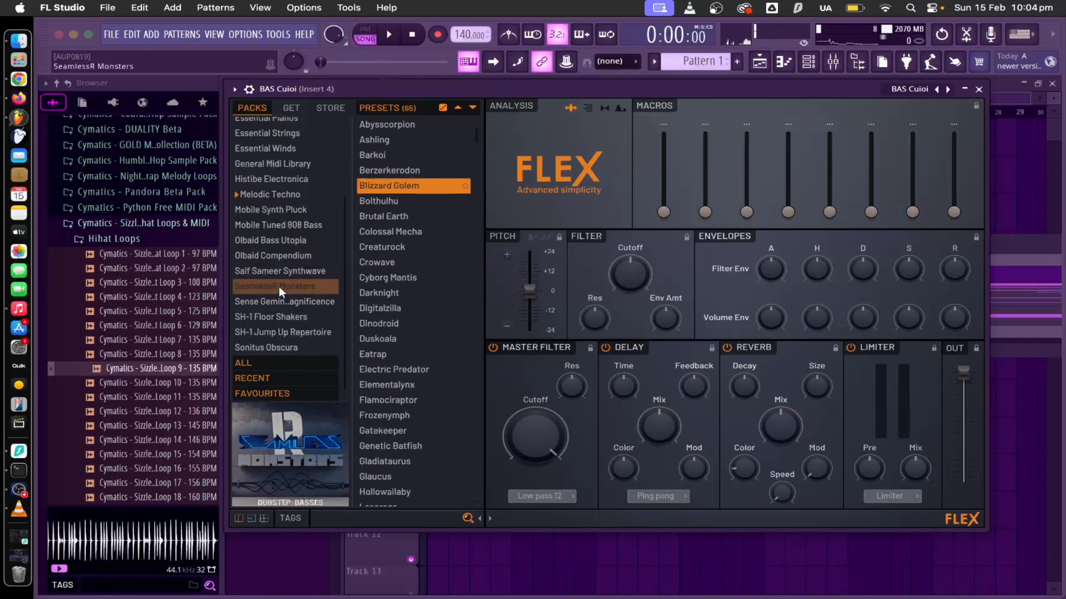
{"action": "left_click", "coordinate": [416, 330]}
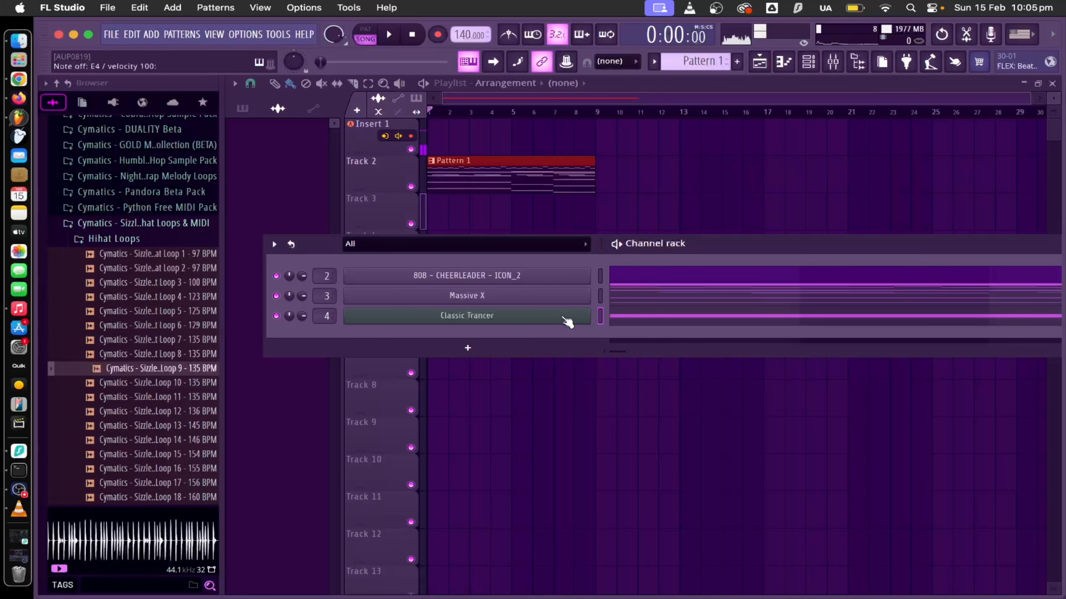
- Play the arrangement and open the piano roll of the Classic Trancer channel
{"action": "key", "text": "space"}
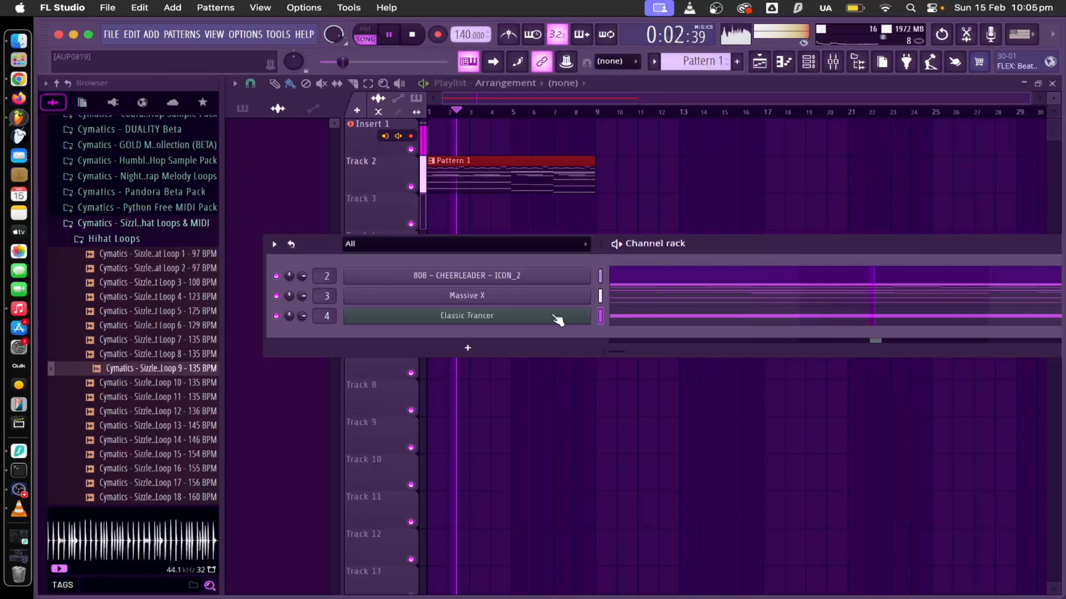
{"action": "right_click", "coordinate": [558, 318]}
{"action": "left_click", "coordinate": [656, 319]}
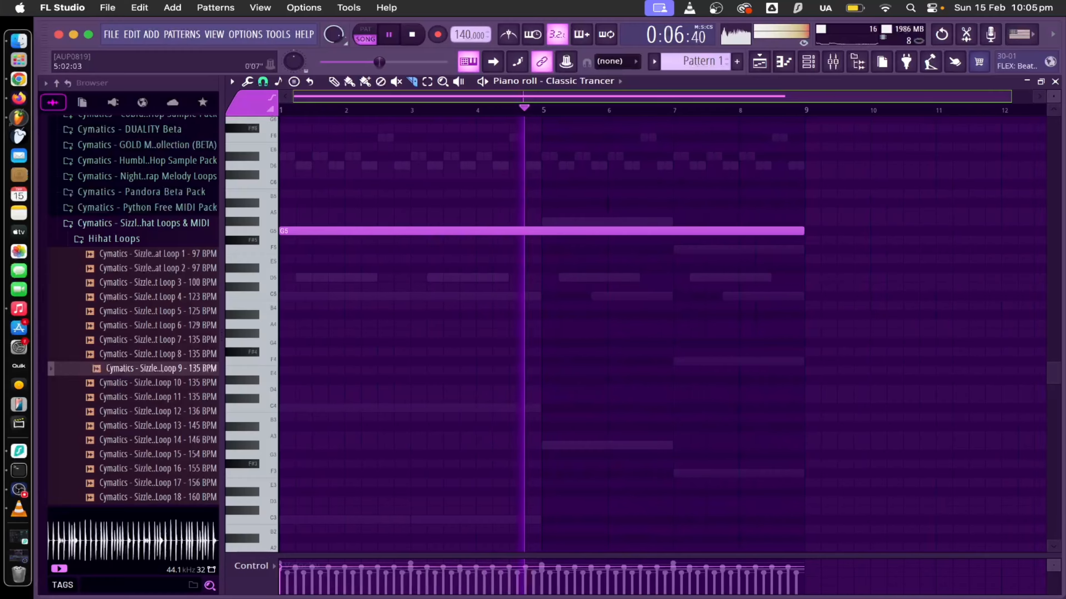
- Stop playback and slice the long G5 note at the start of bar 5
{"action": "scroll", "coordinate": [564, 218], "scroll_direction": "up", "scroll_amount": 3, "text": "ctrl"}
{"action": "key", "text": "space"}
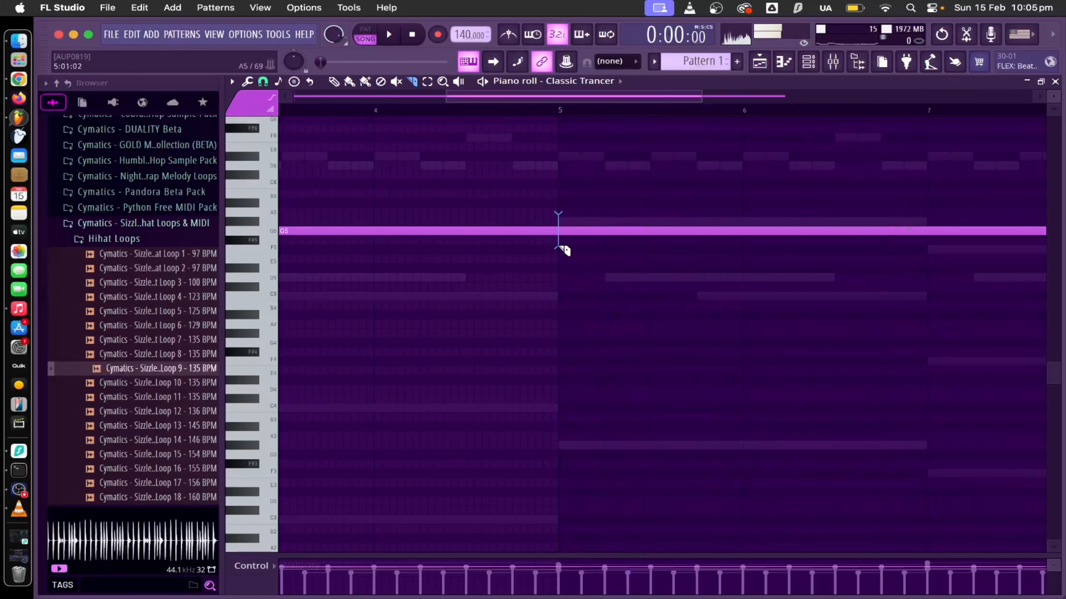
{"action": "left_click_drag", "start_coordinate": [563, 252], "coordinate": [563, 253]}
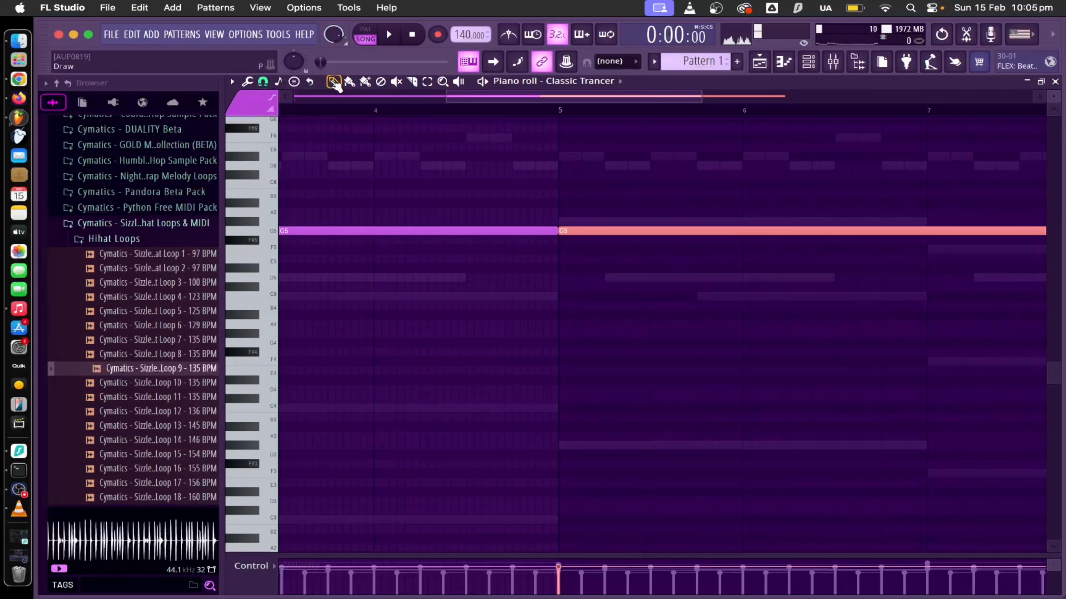
- Try raising the second half of the sliced note, starting at bar 5, to G#5
{"action": "scroll", "coordinate": [597, 120], "scroll_direction": "down", "scroll_amount": 3}
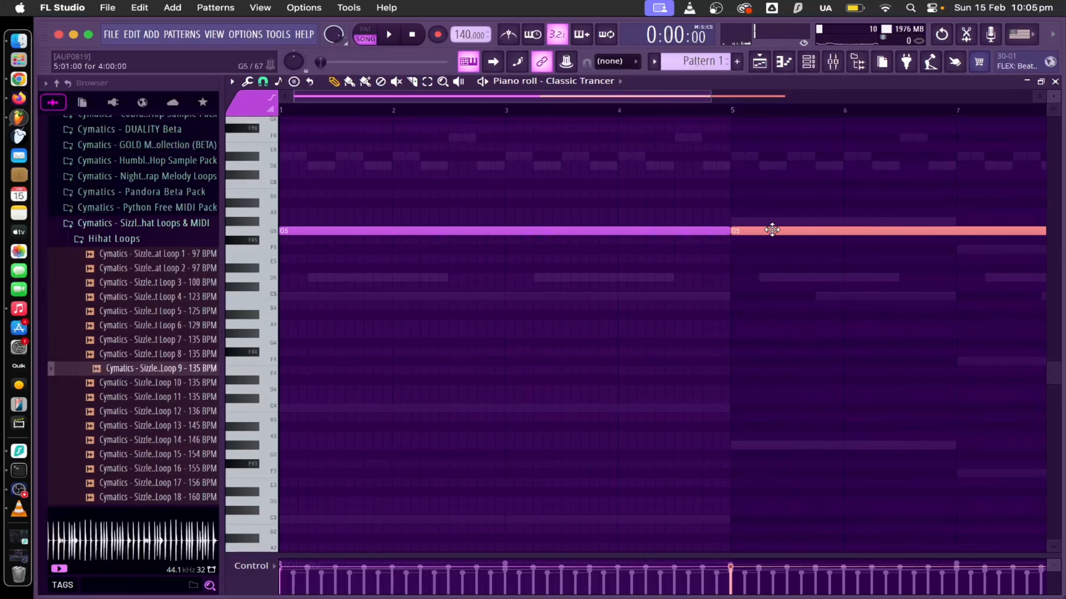
{"action": "left_click_drag", "start_coordinate": [770, 232], "coordinate": [768, 222]}
{"action": "scroll", "coordinate": [742, 273], "scroll_direction": "right", "scroll_amount": 5}
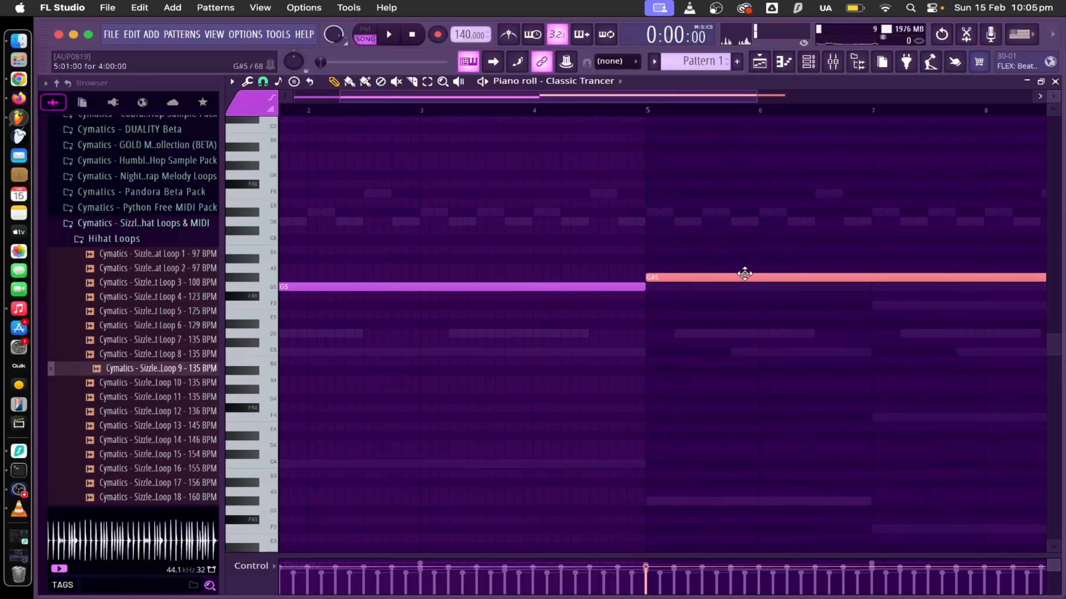
{"action": "left_click_drag", "start_coordinate": [650, 222], "coordinate": [598, 218]}
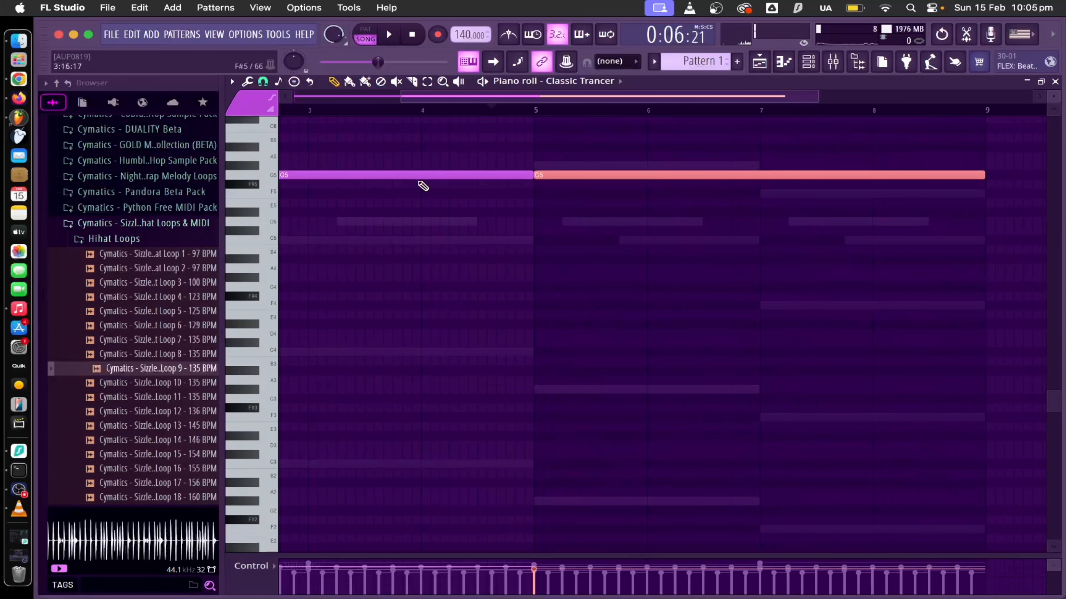
- Bring up the channel rack and the mixer
{"action": "scroll", "coordinate": [415, 201], "scroll_direction": "up", "scroll_amount": 5}
{"action": "scroll", "coordinate": [416, 201], "scroll_direction": "left", "scroll_amount": 5}
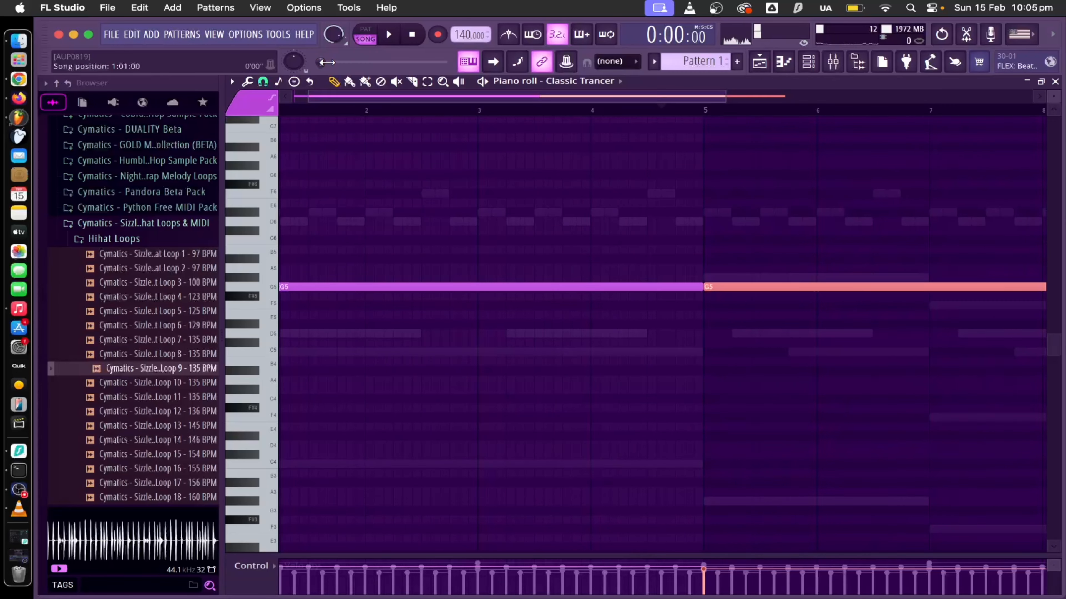
{"action": "left_click", "coordinate": [810, 62]}
{"action": "left_click", "coordinate": [757, 99]}
{"action": "scroll", "coordinate": [756, 99], "scroll_direction": "down", "scroll_amount": 2}
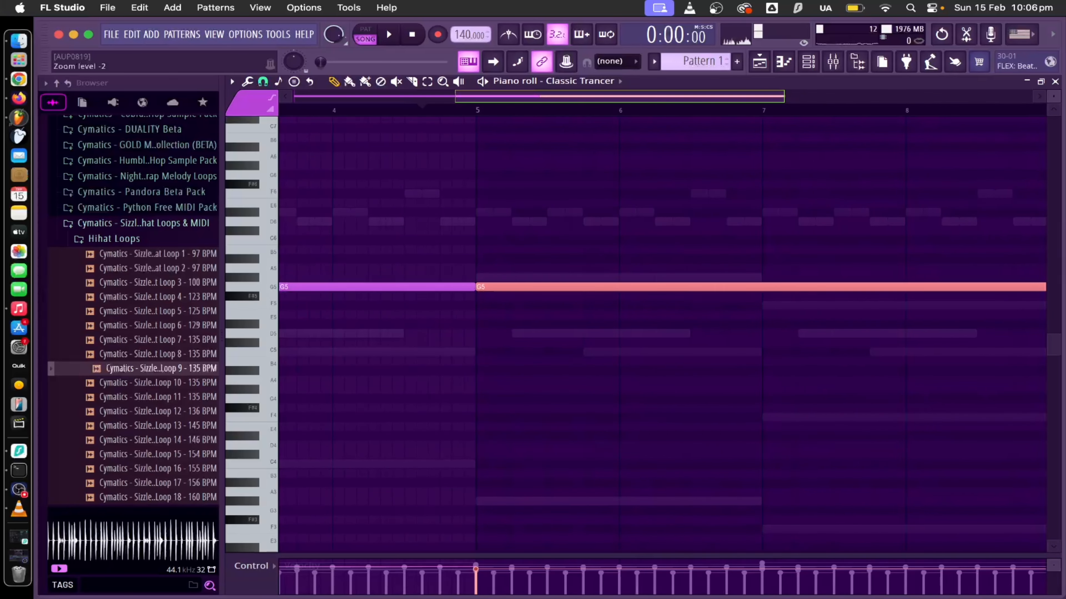
{"action": "left_click", "coordinate": [810, 62]}
{"action": "key", "text": "F9"}
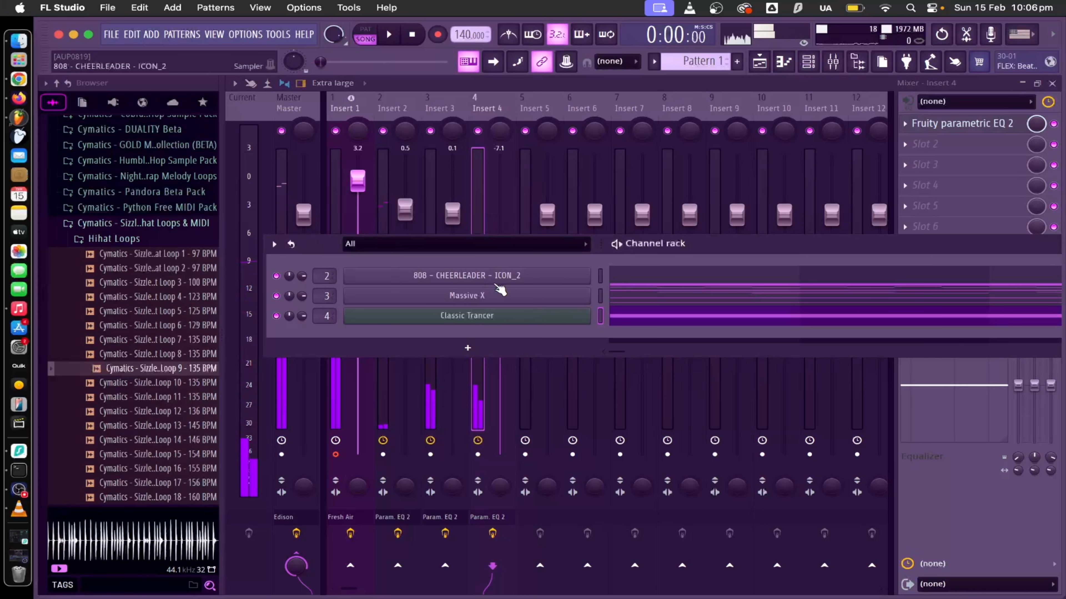
- Check the notes of the 808 – CHEERLEADER – ICON_2 channel in the piano roll and bring up the playlist
{"action": "right_click", "coordinate": [499, 289]}
{"action": "left_click", "coordinate": [618, 277]}
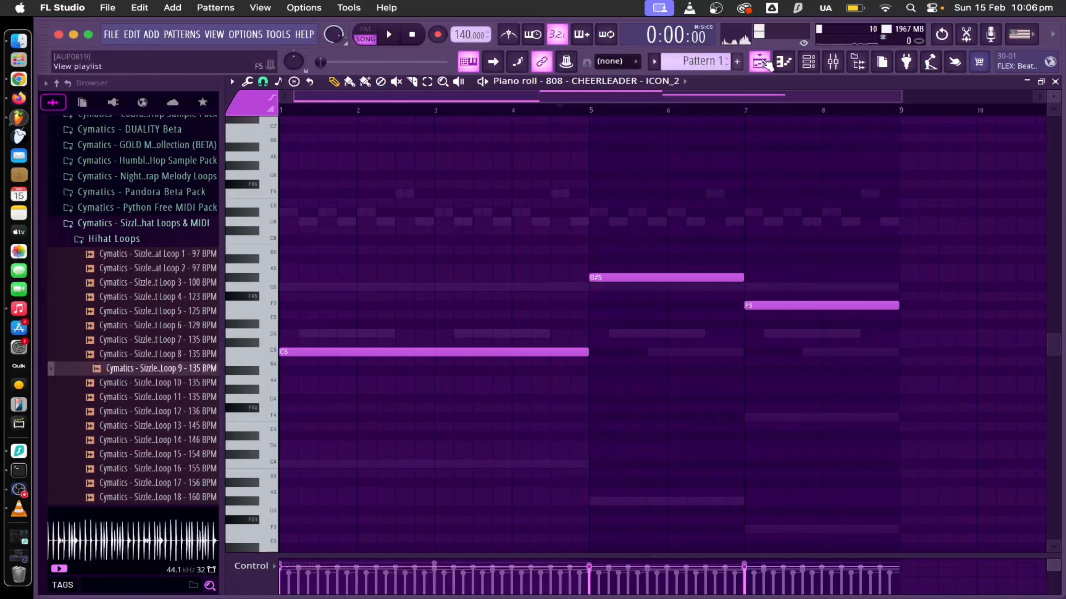
{"action": "left_click", "coordinate": [766, 64]}
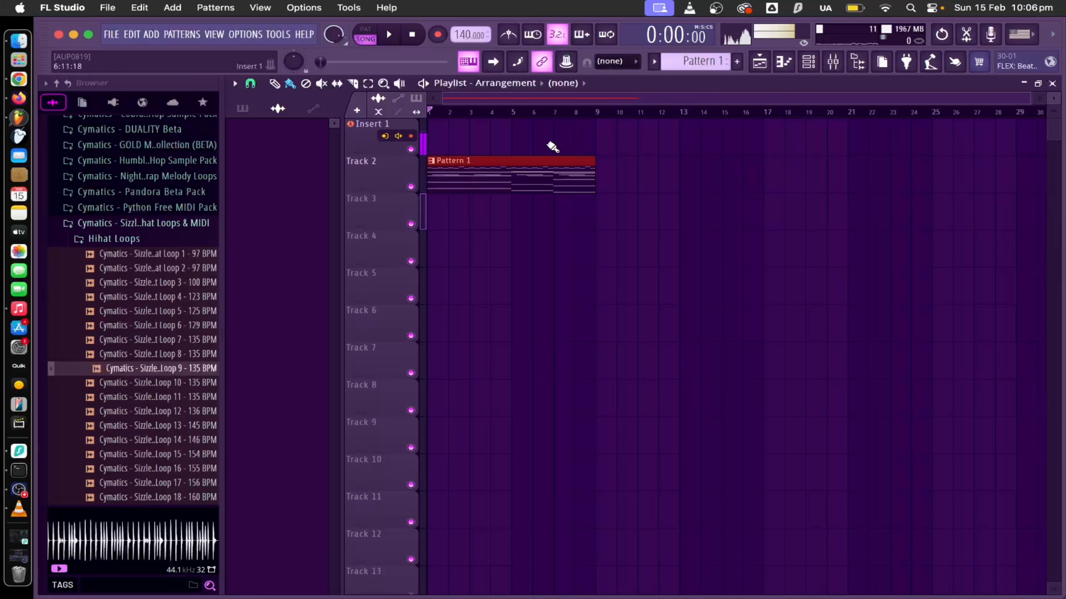
- Split Pattern 1 by channel and move the channel rack clear of the playlist clips
{"action": "mouse_move", "coordinate": [476, 174]}
{"action": "left_mouse_down"}
{"action": "mouse_move", "coordinate": [474, 193]}
{"action": "mouse_move", "coordinate": [469, 171]}
{"action": "mouse_move", "coordinate": [464, 182]}
{"action": "left_mouse_up"}
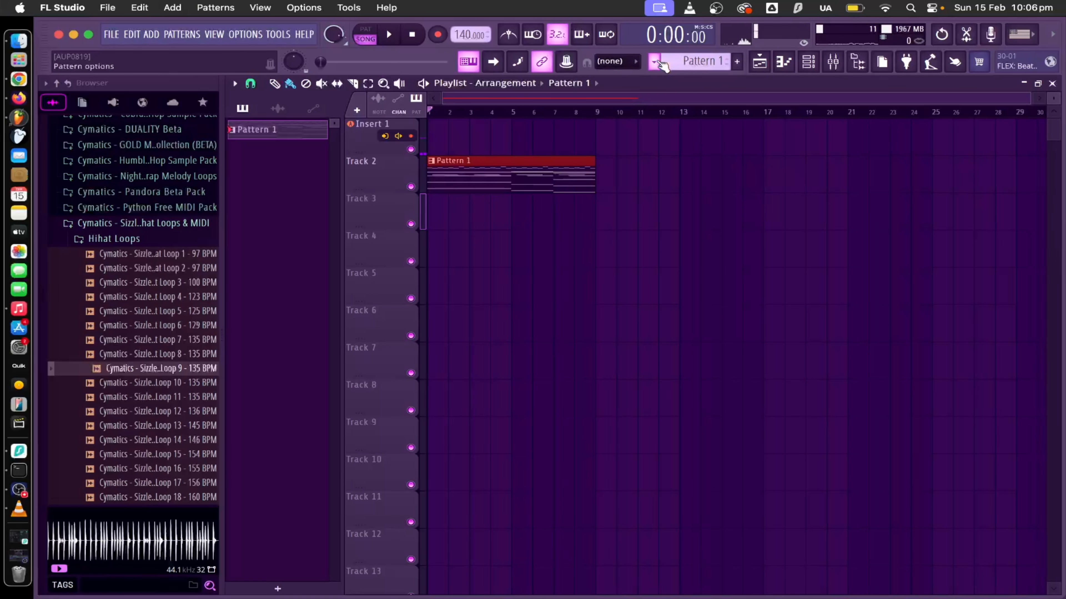
{"action": "left_click", "coordinate": [658, 62]}
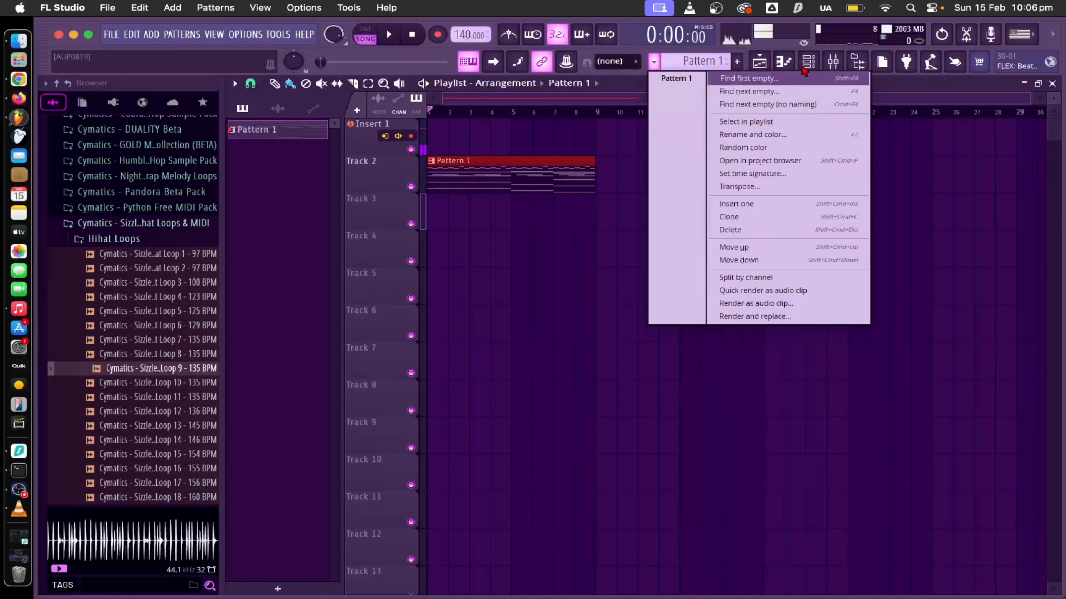
{"action": "left_click", "coordinate": [808, 61]}
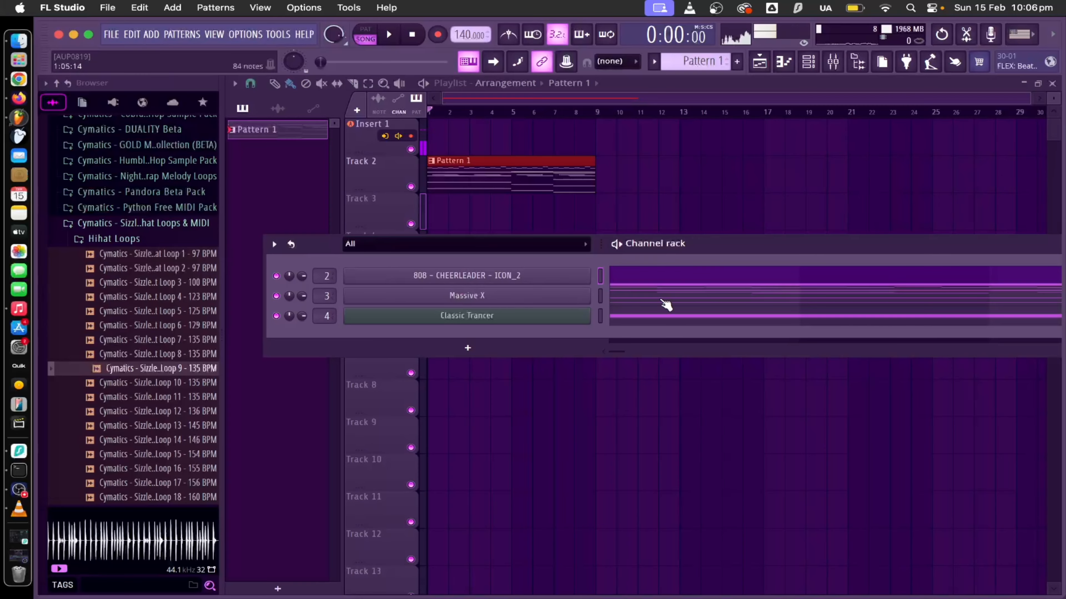
{"action": "left_click", "coordinate": [663, 67]}
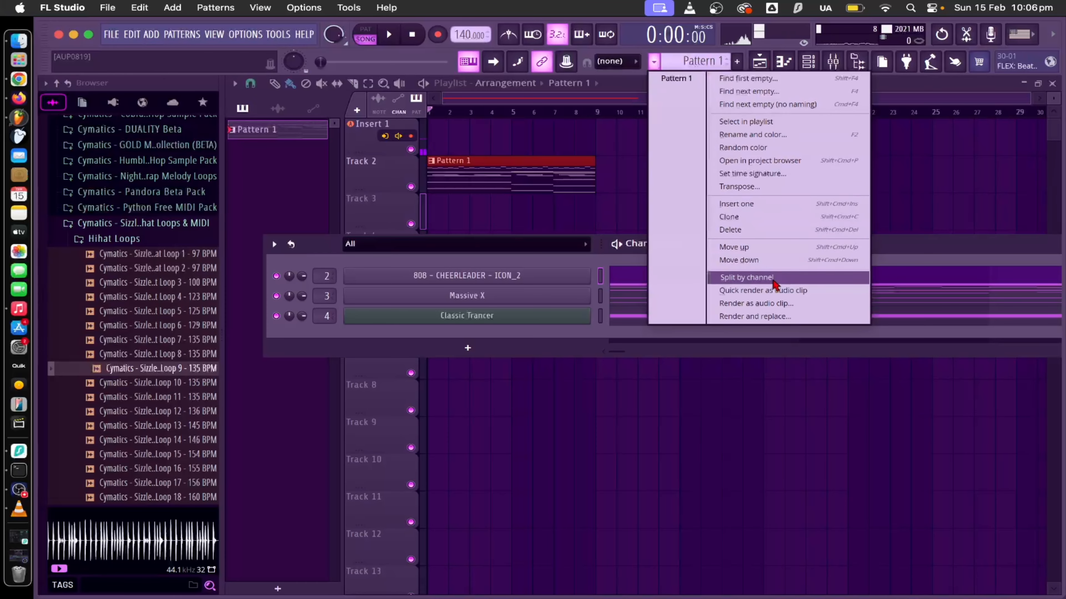
{"action": "left_click", "coordinate": [763, 277]}
{"action": "left_click_drag", "start_coordinate": [736, 248], "coordinate": [734, 364]}
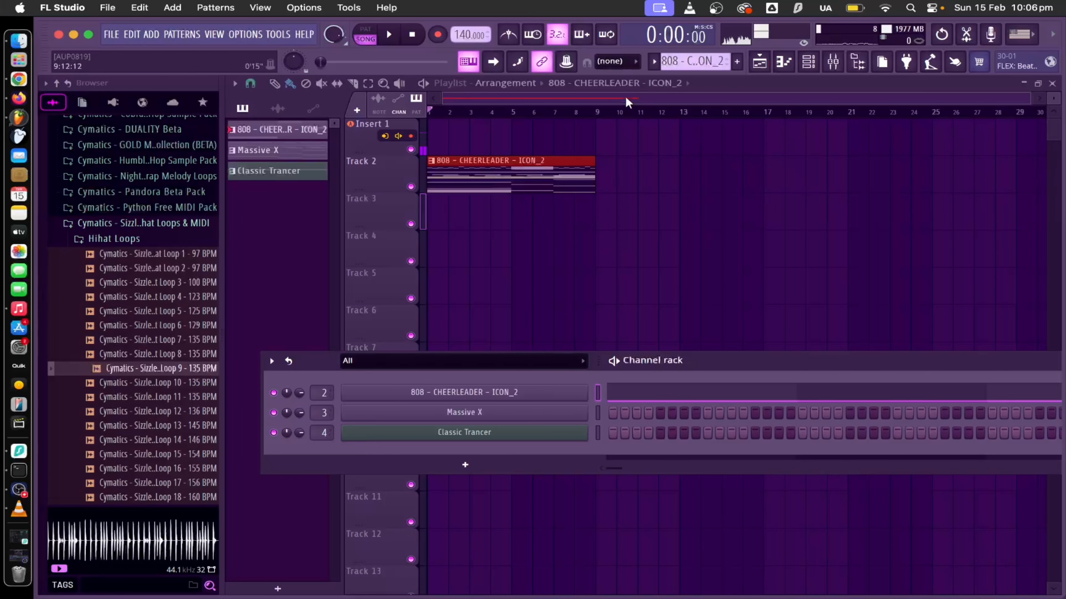
- Spread the overlapping clips so Classic Trancer, 808 and Massive X sit on tracks 3, 4 and 5, and solo track 3
{"action": "left_click_drag", "start_coordinate": [630, 98], "coordinate": [630, 134]}
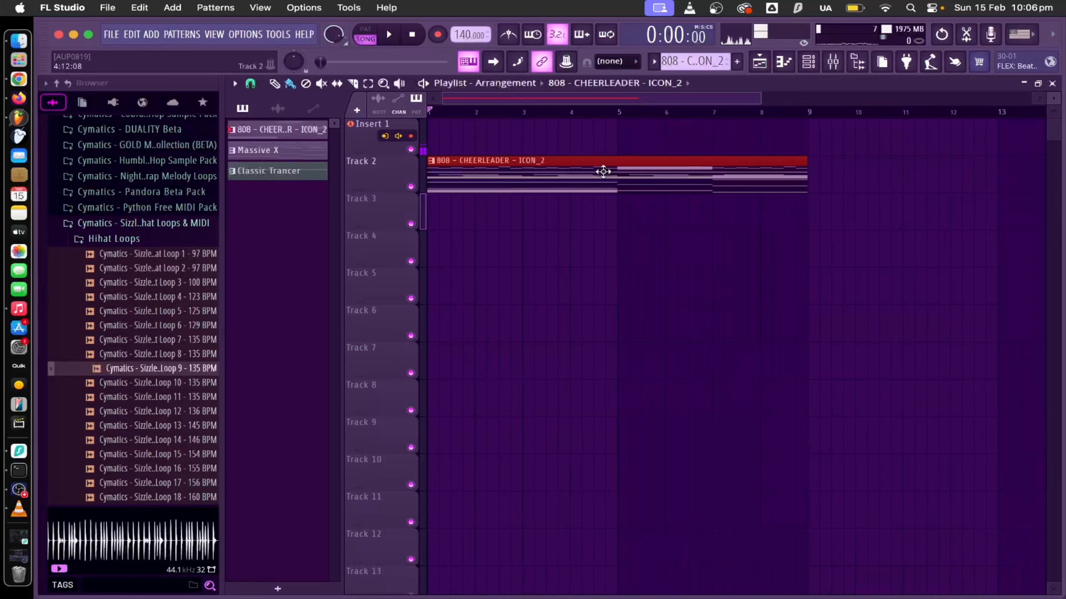
{"action": "left_click_drag", "start_coordinate": [603, 171], "coordinate": [514, 269]}
{"action": "left_click_drag", "start_coordinate": [514, 202], "coordinate": [504, 278]}
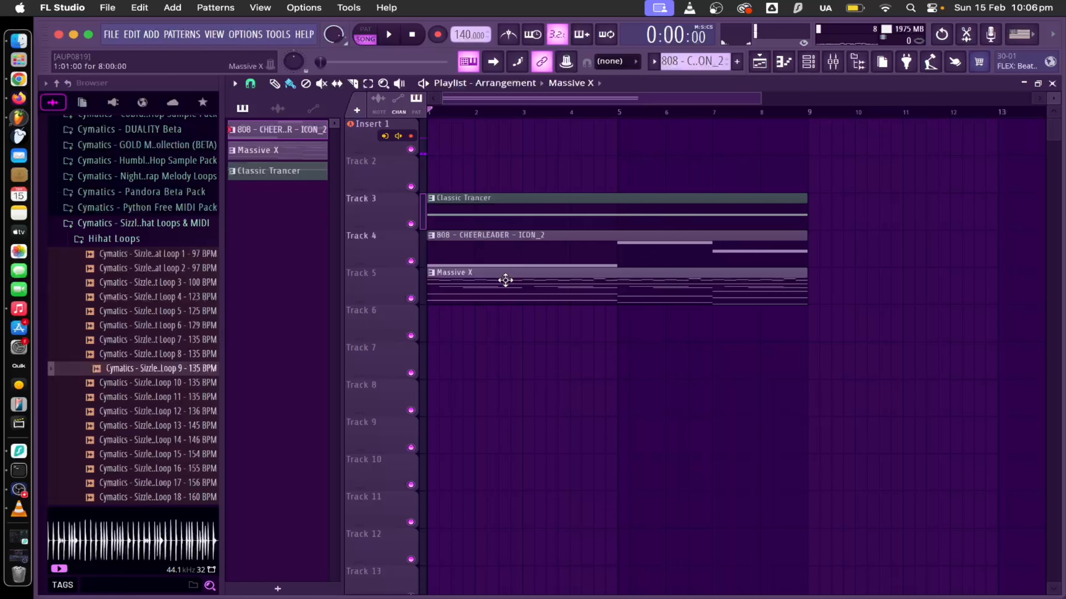
{"action": "right_click", "coordinate": [412, 225]}
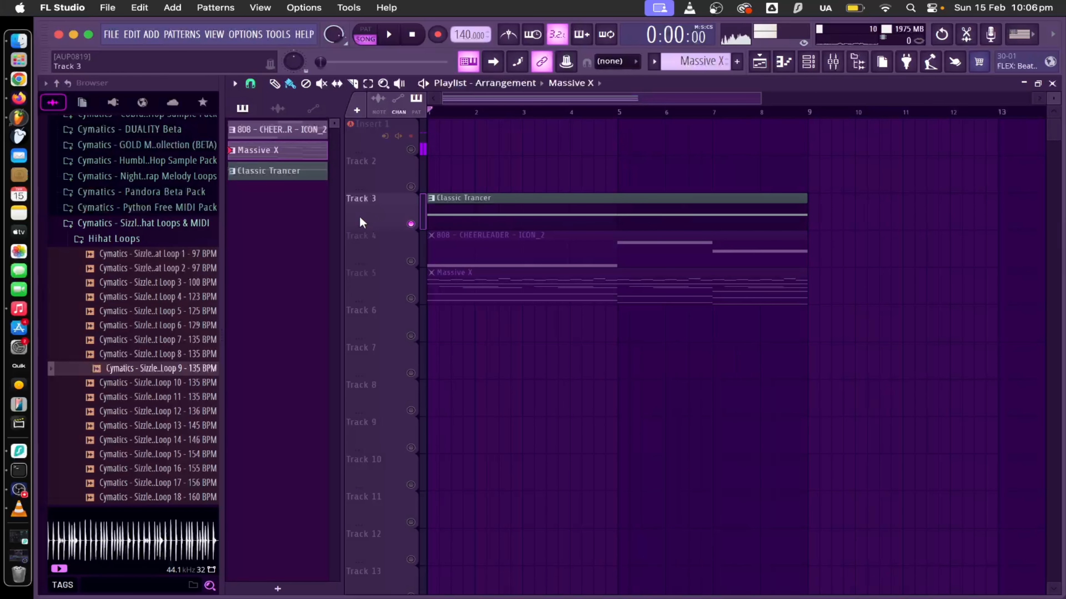
- Select the clips on tracks 3 to 5 and duplicate them repeatedly along the playlist to about bar 137
{"action": "scroll", "coordinate": [527, 102], "scroll_direction": "down", "scroll_amount": 3}
{"action": "left_click", "coordinate": [368, 84]}
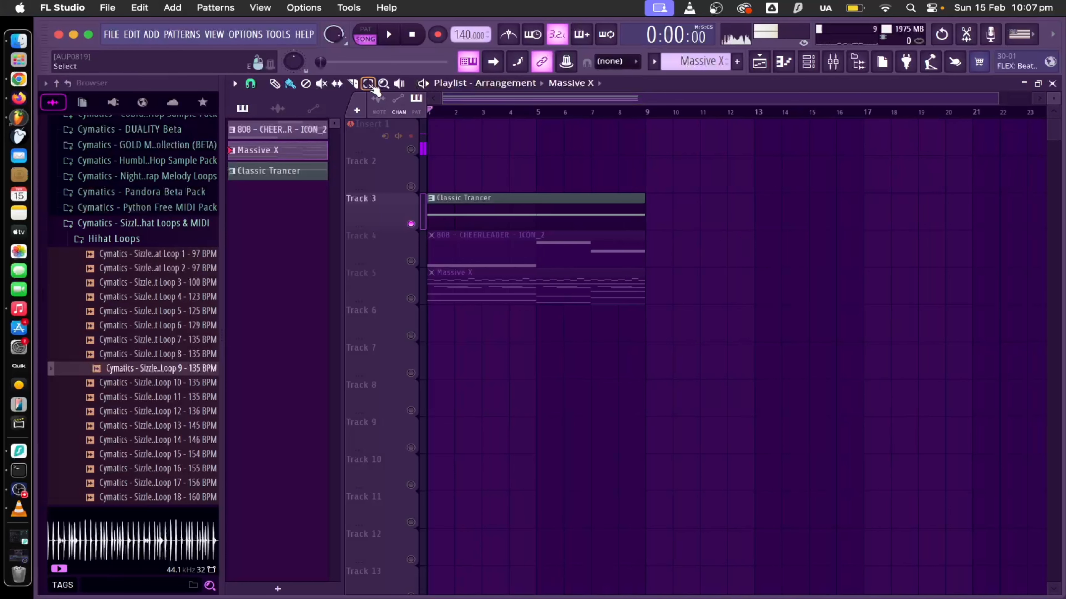
{"action": "left_click_drag", "start_coordinate": [440, 168], "coordinate": [594, 306]}
{"action": "key", "text": "ctrl+b"}
{"action": "key", "text": "ctrl+b"}
{"action": "key", "text": "ctrl+b"}
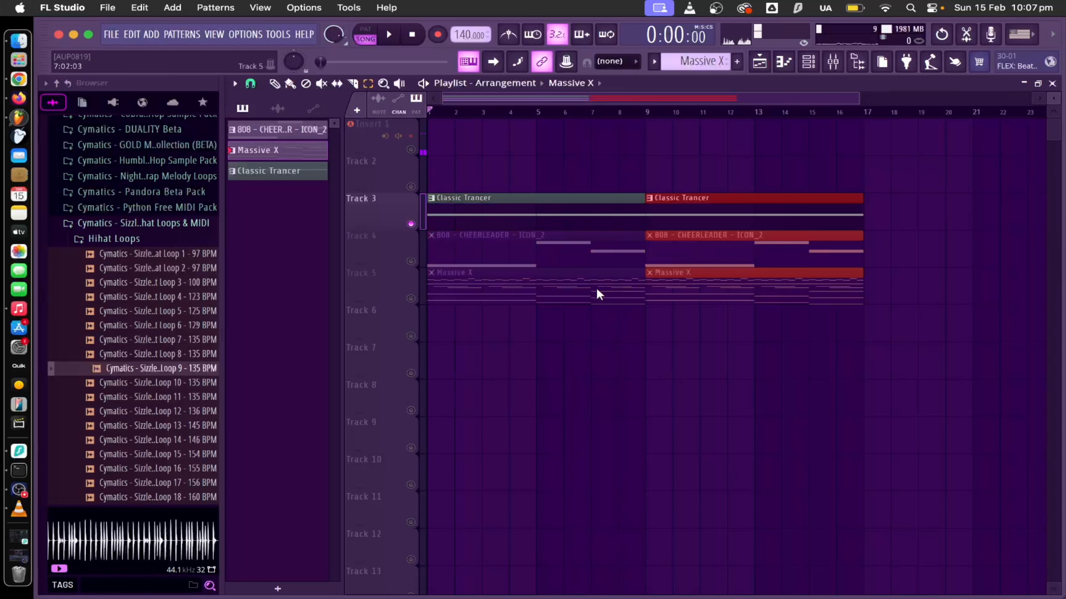
{"action": "key", "text": "ctrl+b"}
{"action": "key", "text": "ctrl+b"}
{"action": "key", "text": "ctrl+b"}
{"action": "key", "text": "ctrl+b"}
{"action": "key", "text": "ctrl+b"}
{"action": "key", "text": "ctrl+b"}
{"action": "key", "text": "ctrl+b"}
{"action": "key", "text": "ctrl+b"}
{"action": "key", "text": "ctrl+b"}
{"action": "key", "text": "ctrl+b"}
{"action": "key", "text": "ctrl+b"}
{"action": "key", "text": "ctrl+b"}
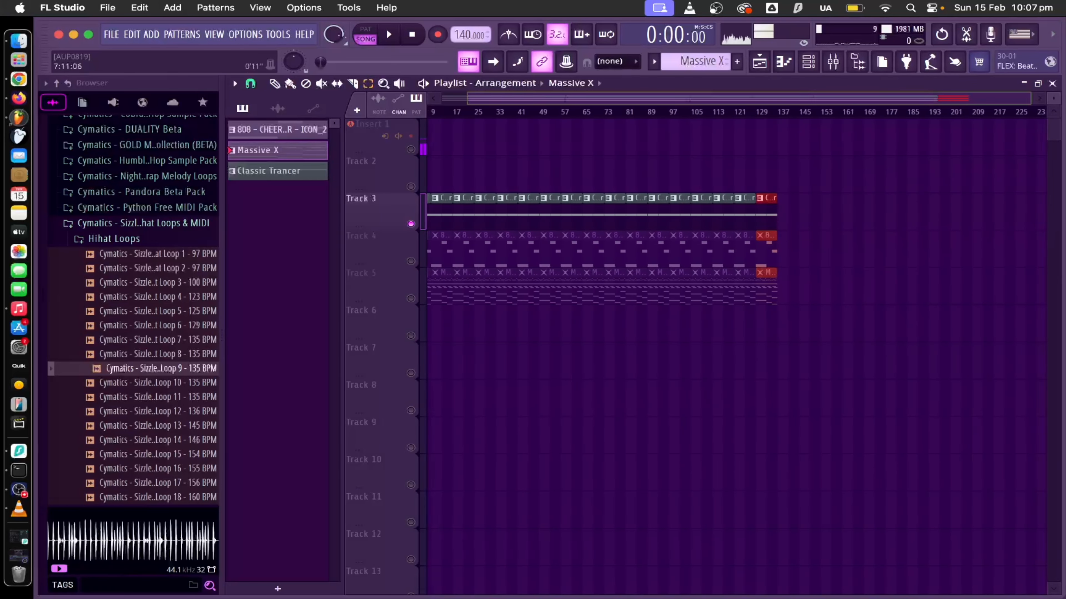
- Remove the surplus clip copies after bar 17 on tracks 3, 4 and 5
{"action": "left_click", "coordinate": [276, 85]}
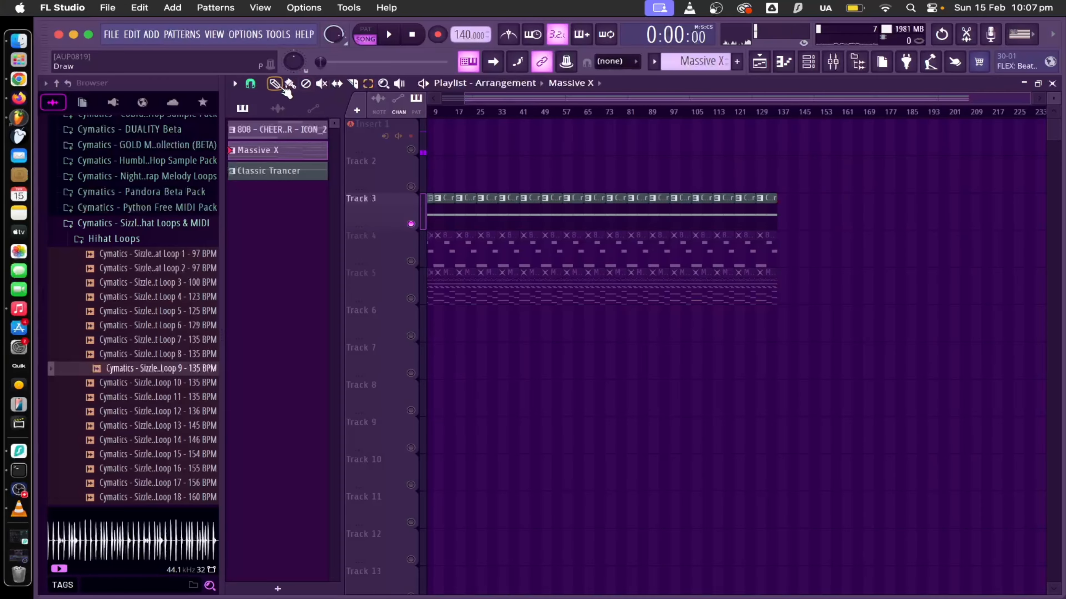
{"action": "key", "text": "ctrl+z"}
{"action": "key", "text": "ctrl+z"}
{"action": "key", "text": "ctrl+z"}
{"action": "key", "text": "ctrl+z"}
{"action": "key", "text": "ctrl+z"}
{"action": "key", "text": "ctrl+z"}
{"action": "key", "text": "ctrl+z"}
{"action": "key", "text": "ctrl+z"}
{"action": "key", "text": "ctrl+z"}
{"action": "key", "text": "ctrl+z"}
{"action": "key", "text": "ctrl+z"}
{"action": "key", "text": "ctrl+z"}
{"action": "key", "text": "ctrl+z"}
{"action": "key", "text": "ctrl+z"}
{"action": "key", "text": "ctrl+z"}
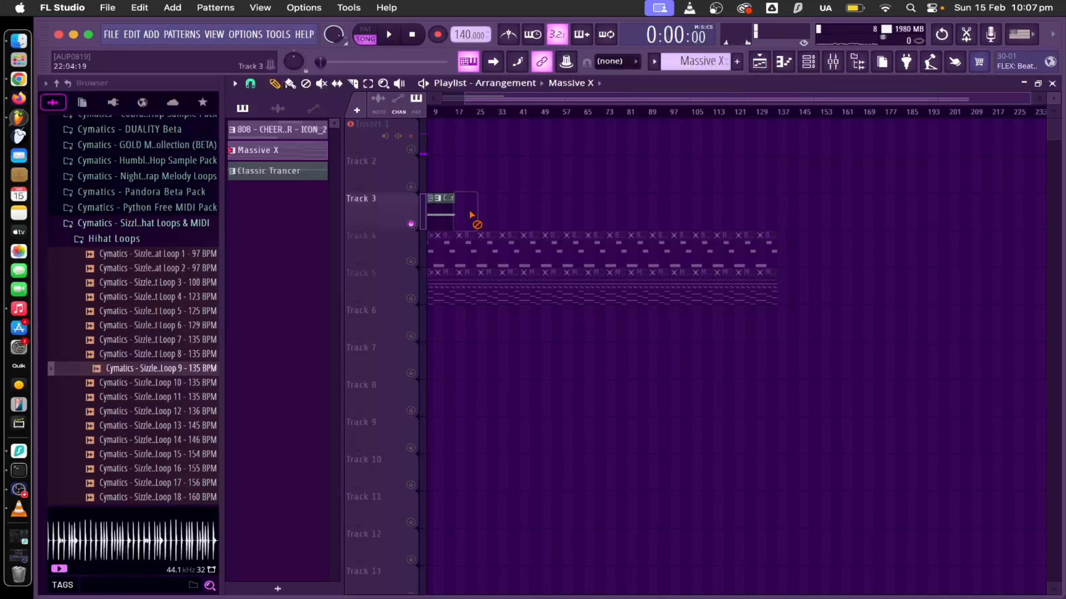
{"action": "key", "text": "ctrl+z"}
{"action": "key", "text": "ctrl+z"}
{"action": "key", "text": "ctrl+z"}
{"action": "key", "text": "ctrl+z"}
{"action": "key", "text": "ctrl+z"}
{"action": "key", "text": "ctrl+z"}
{"action": "key", "text": "ctrl+z"}
{"action": "key", "text": "ctrl+z"}
{"action": "key", "text": "ctrl+z"}
{"action": "key", "text": "ctrl+z"}
{"action": "key", "text": "ctrl+z"}
{"action": "key", "text": "ctrl+z"}
{"action": "key", "text": "ctrl+z"}
{"action": "key", "text": "ctrl+z"}
{"action": "key", "text": "ctrl+z"}
{"action": "key", "text": "ctrl+z"}
{"action": "key", "text": "ctrl+z"}
{"action": "key", "text": "ctrl+z"}
{"action": "key", "text": "ctrl+z"}
{"action": "key", "text": "ctrl+z"}
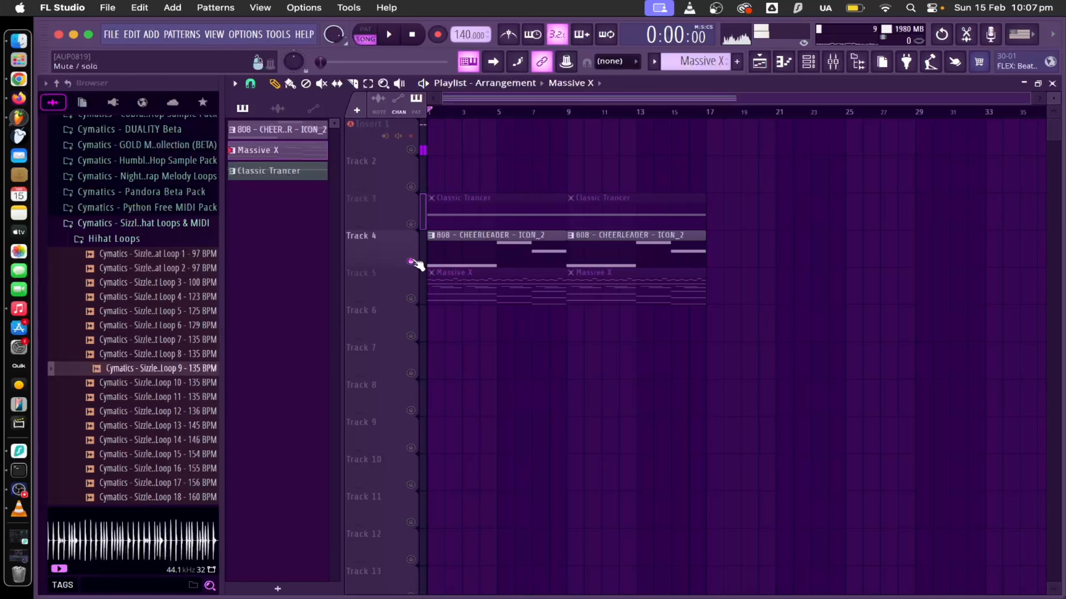
- Solo track 4, move both 808 clips down to track 6 and put both Massive X clips on track 4
{"action": "key", "text": "space"}
{"action": "key", "text": "space"}
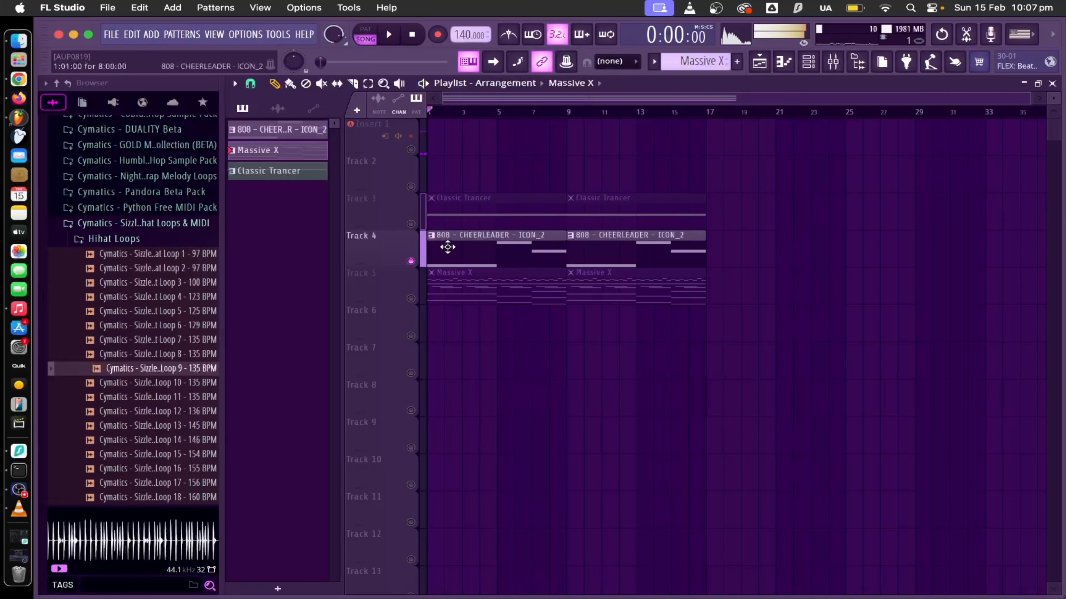
{"action": "left_click_drag", "start_coordinate": [447, 248], "coordinate": [449, 323]}
{"action": "left_click_drag", "start_coordinate": [634, 252], "coordinate": [621, 341]}
{"action": "left_click_drag", "start_coordinate": [485, 298], "coordinate": [471, 248]}
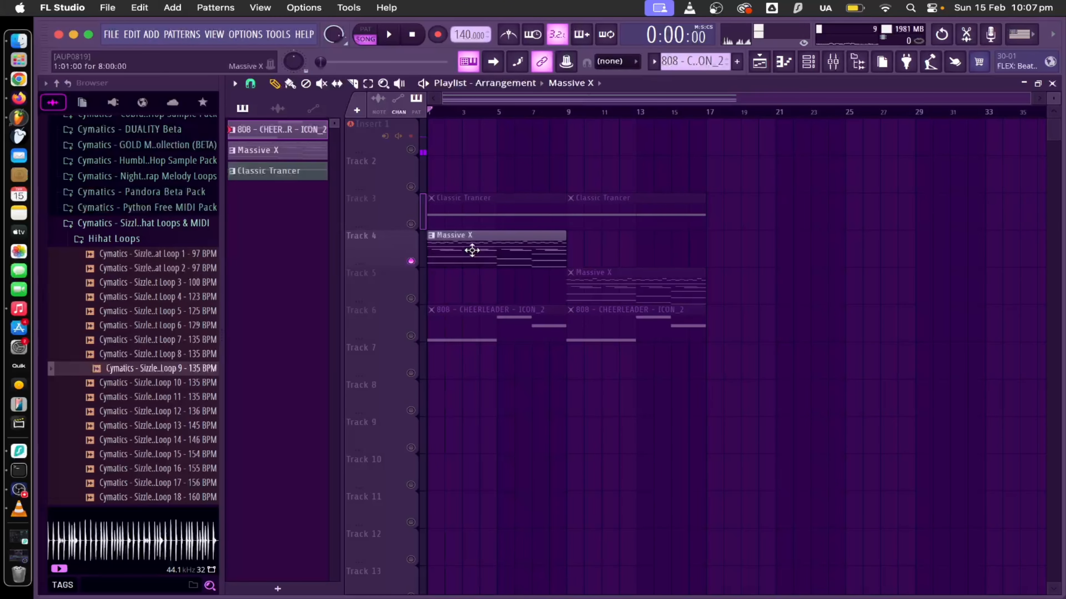
{"action": "left_click_drag", "start_coordinate": [608, 281], "coordinate": [608, 244]}
{"action": "scroll", "coordinate": [587, 131], "scroll_direction": "up", "scroll_amount": 2}
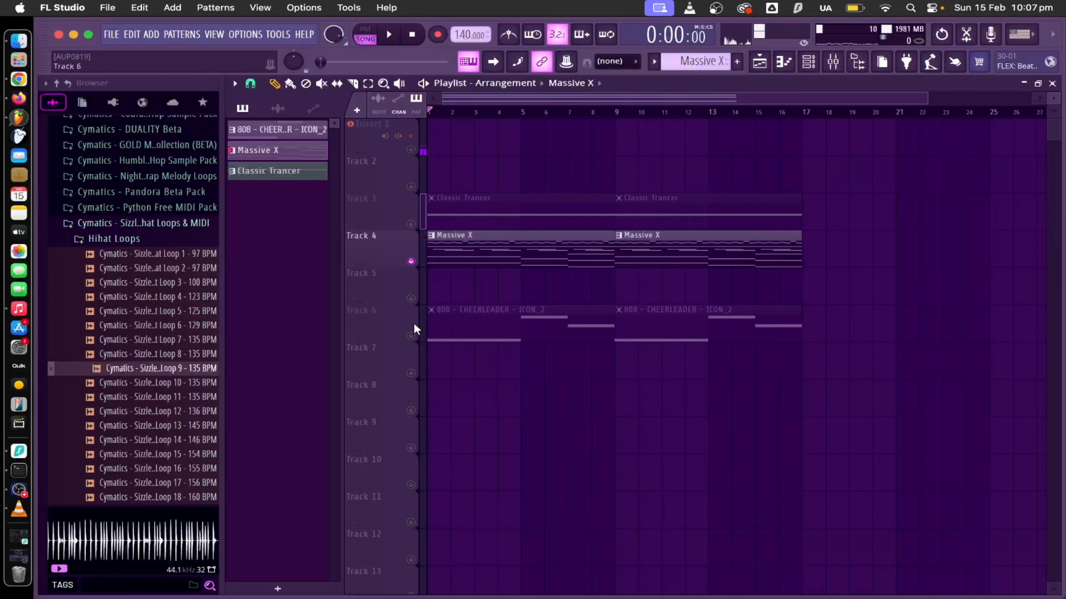
- Move the 808 clips from track 6 down to track 10 and delete the duplicate clips from bar 9 onward
{"action": "left_click", "coordinate": [411, 335]}
{"action": "left_click_drag", "start_coordinate": [486, 317], "coordinate": [475, 485]}
{"action": "left_click_drag", "start_coordinate": [693, 332], "coordinate": [695, 486]}
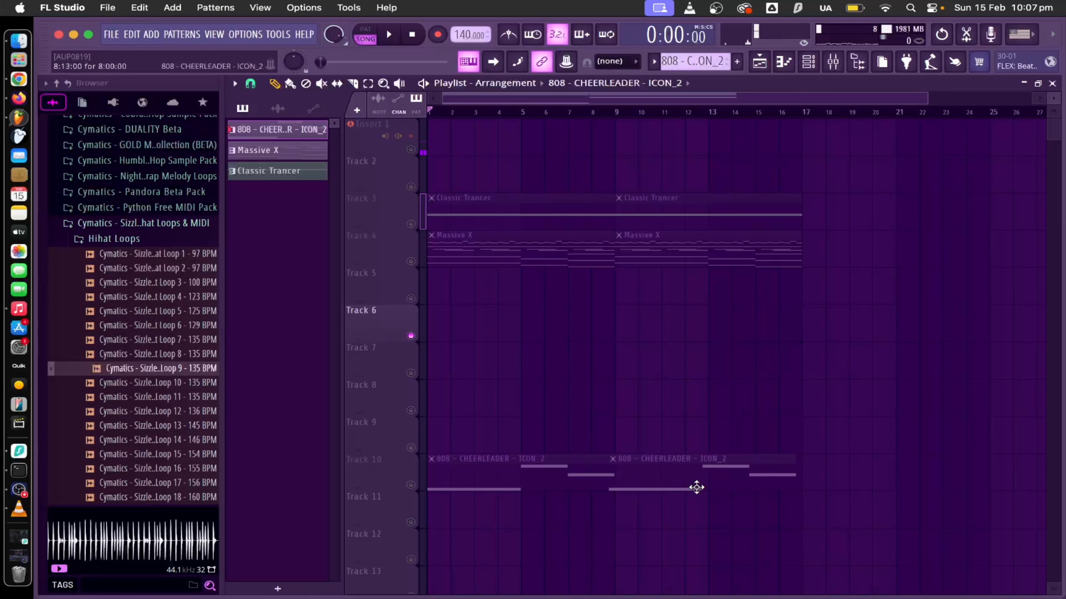
{"action": "right_click", "coordinate": [701, 472]}
- Solo track 10 and briefly play its 808 clip
{"action": "left_click", "coordinate": [412, 485]}
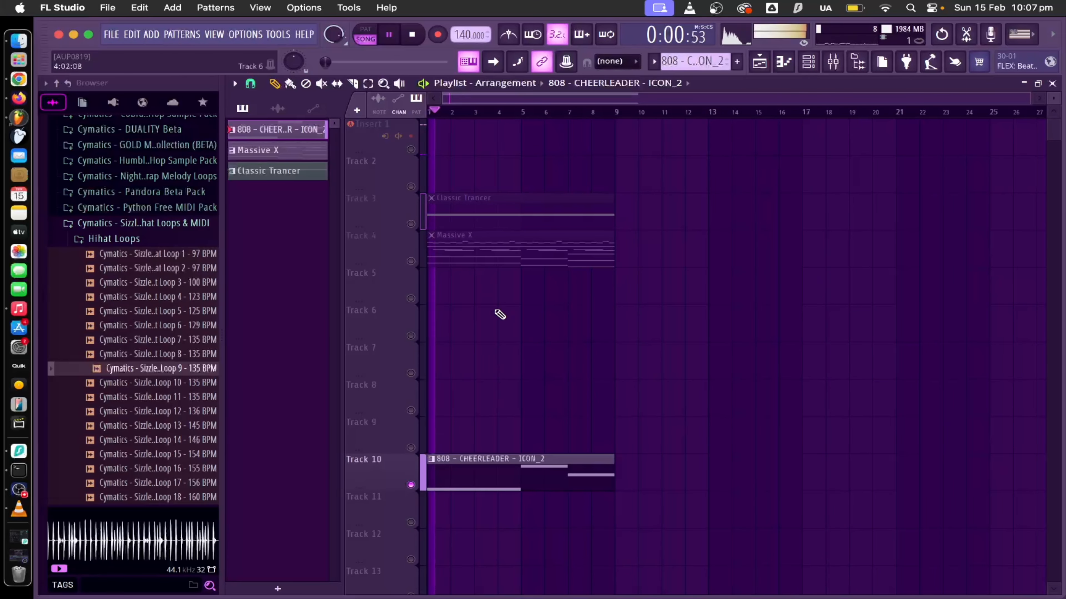
{"action": "scroll", "coordinate": [520, 332], "scroll_direction": "down", "scroll_amount": 2}
{"action": "scroll", "coordinate": [520, 331], "scroll_direction": "up", "scroll_amount": 1}
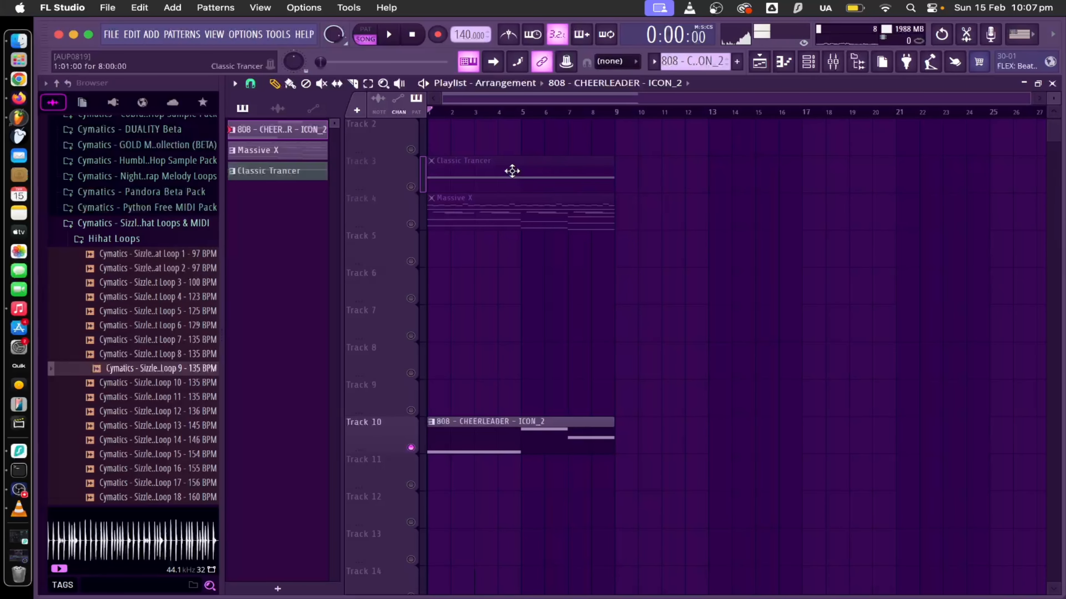
- Switch to OBS to check the recording status, minimise it and return to the FL Studio playlist
{"action": "left_click", "coordinate": [19, 489]}
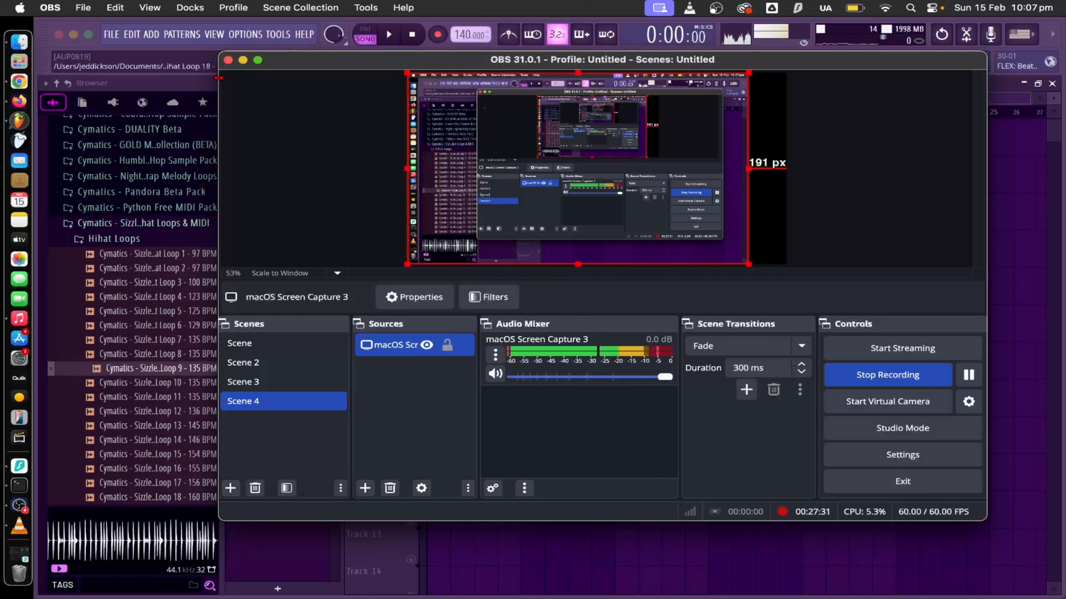
{"action": "left_click", "coordinate": [244, 60]}
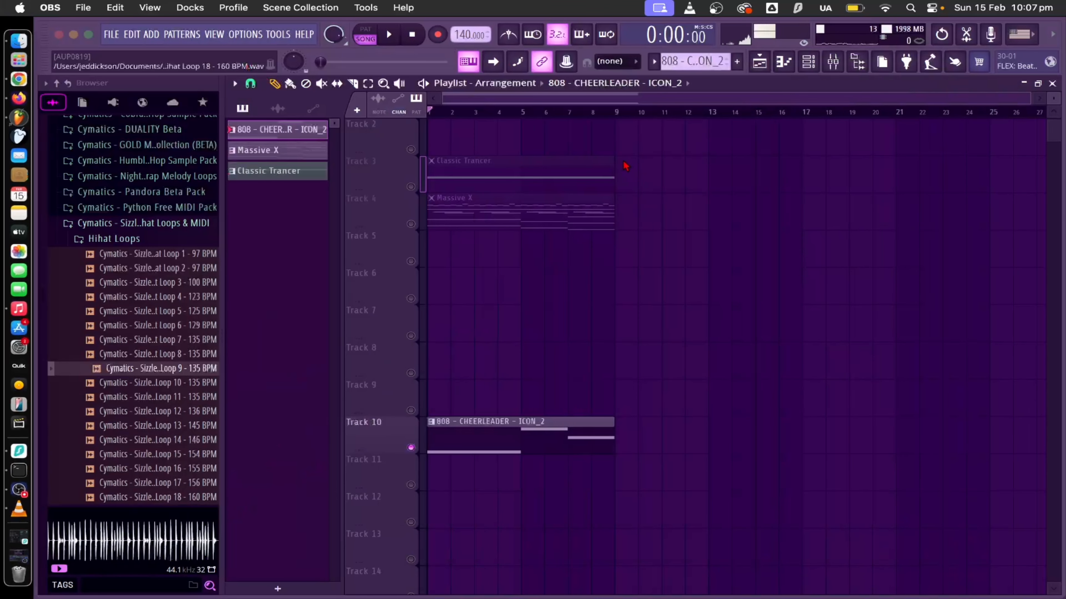
{"action": "left_click", "coordinate": [524, 200]}
- Unmute tracks 11 and 12 and open the 808 clip on track 10 in the piano roll
{"action": "scroll", "coordinate": [524, 200], "scroll_direction": "up", "scroll_amount": 2}
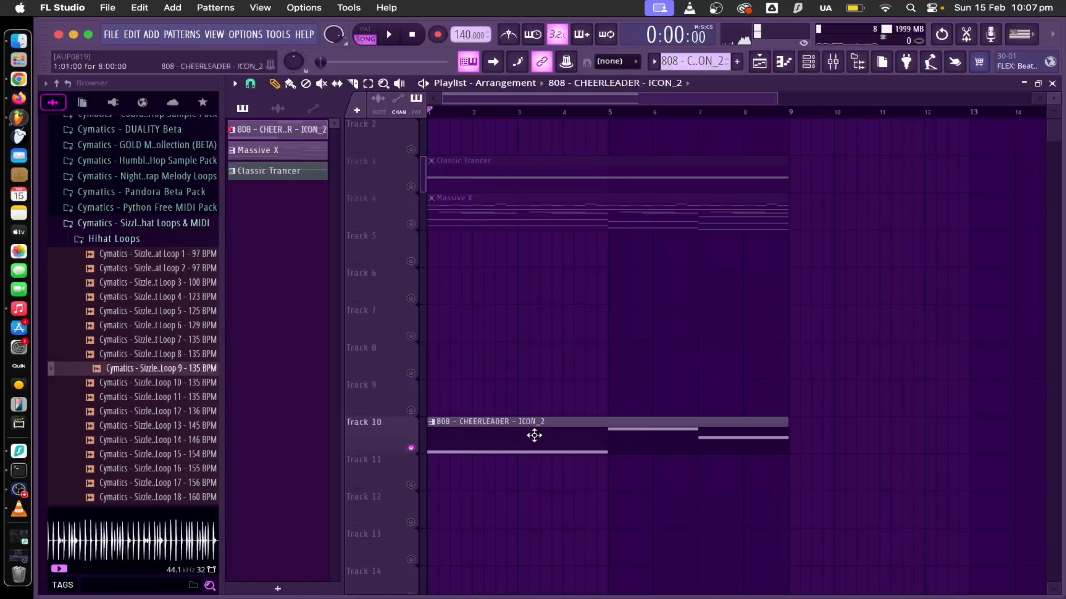
{"action": "scroll", "coordinate": [554, 364], "scroll_direction": "down", "scroll_amount": 4}
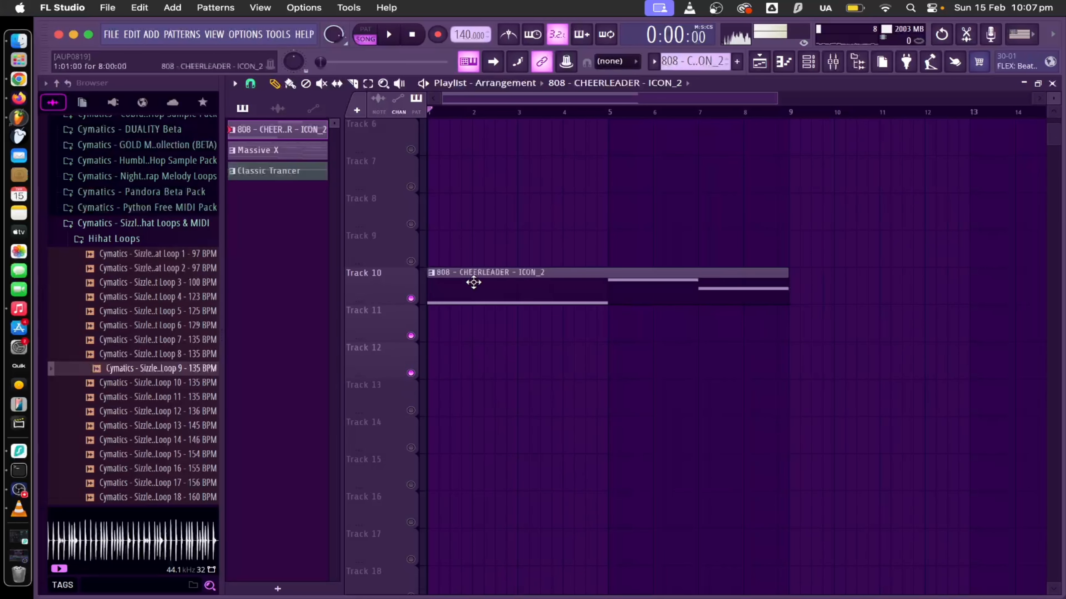
{"action": "double_click", "coordinate": [469, 273]}
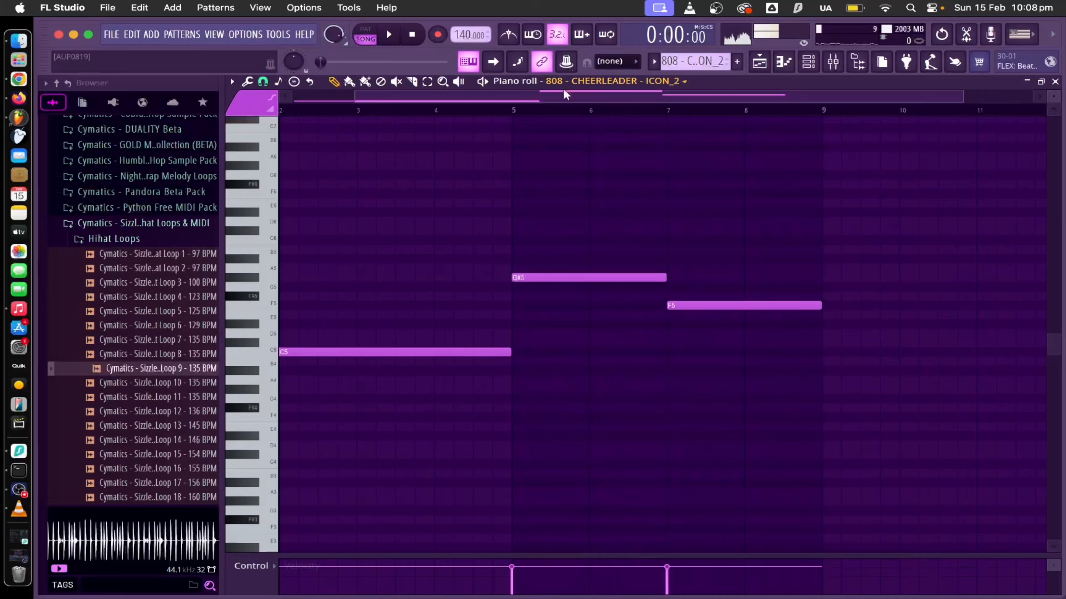
- Switch to pattern mode and play the 808 pattern, checking it in the playlist and piano roll, and stop playback
{"action": "left_click", "coordinate": [365, 35]}
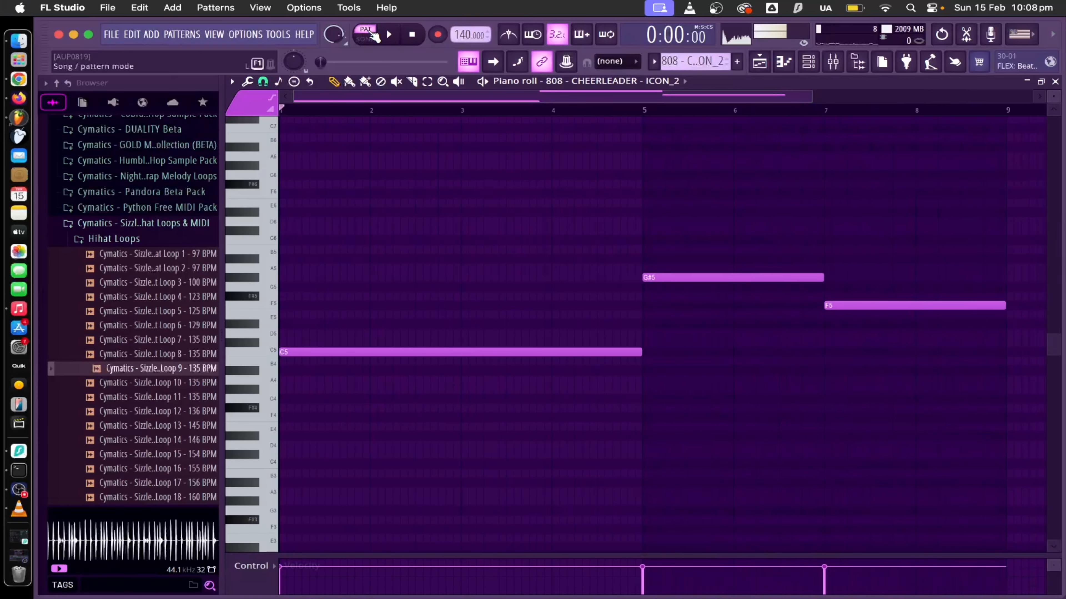
{"action": "key", "text": "space"}
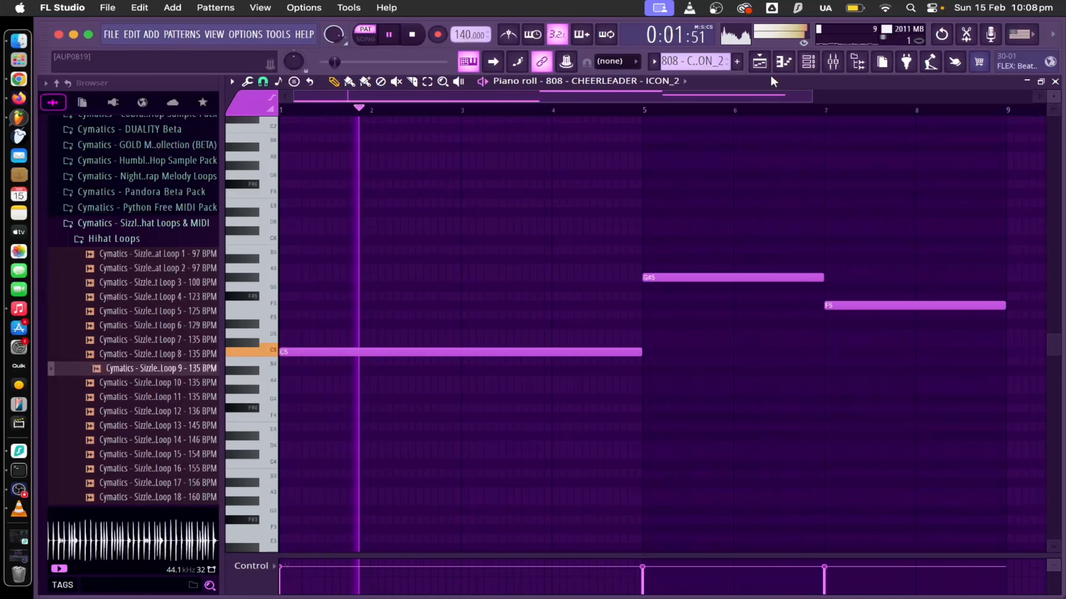
{"action": "left_click", "coordinate": [782, 61]}
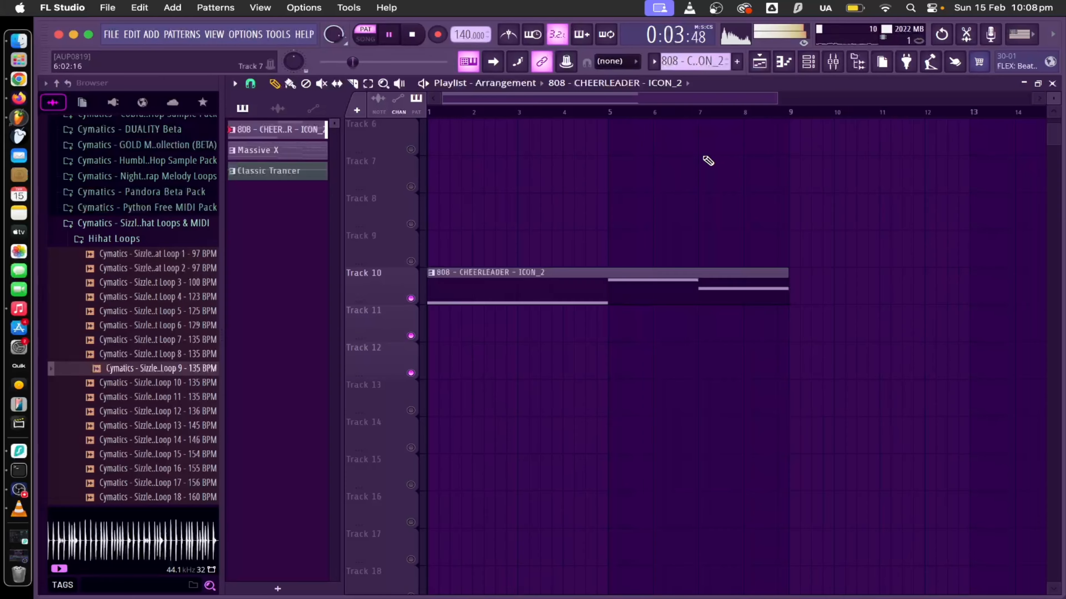
{"action": "left_click", "coordinate": [789, 62]}
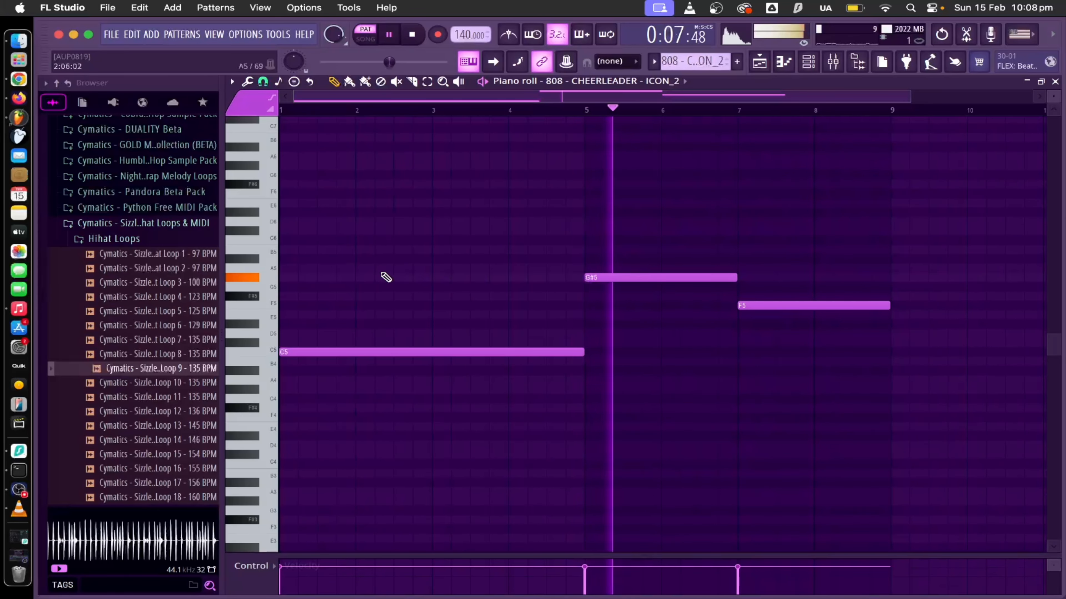
{"action": "key", "text": "space"}
- Collapse the Hihat Loops folder in the browser and preview the Cymatics - Anubis Drum Loop 2 - 124 BPM sample
{"action": "scroll", "coordinate": [153, 275], "scroll_direction": "up", "scroll_amount": 2}
{"action": "left_click", "coordinate": [154, 273]}
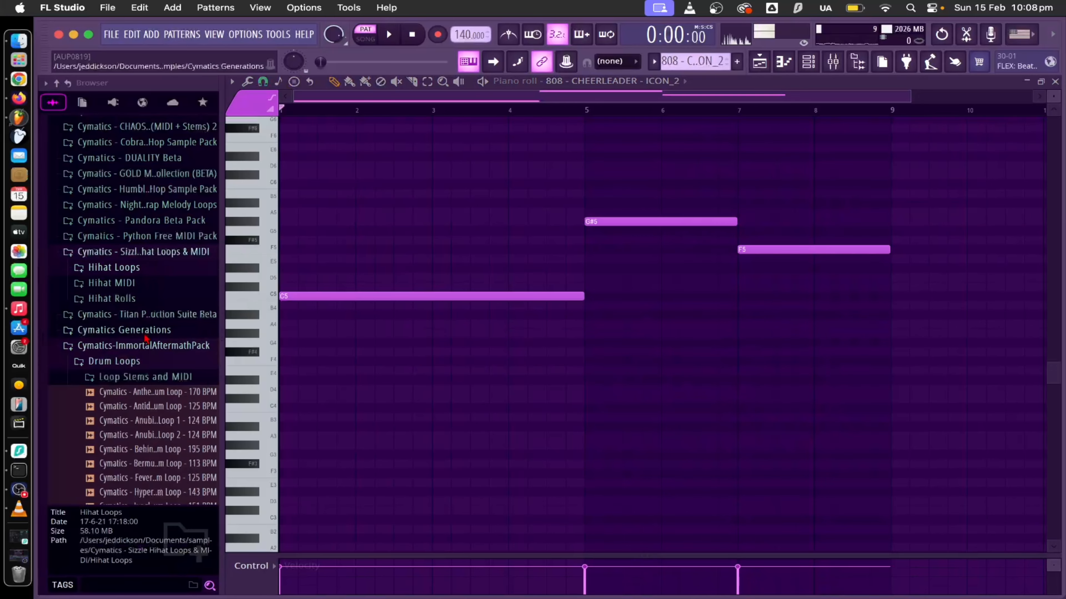
{"action": "left_click", "coordinate": [148, 364]}
{"action": "left_click", "coordinate": [148, 367]}
{"action": "left_click", "coordinate": [148, 369]}
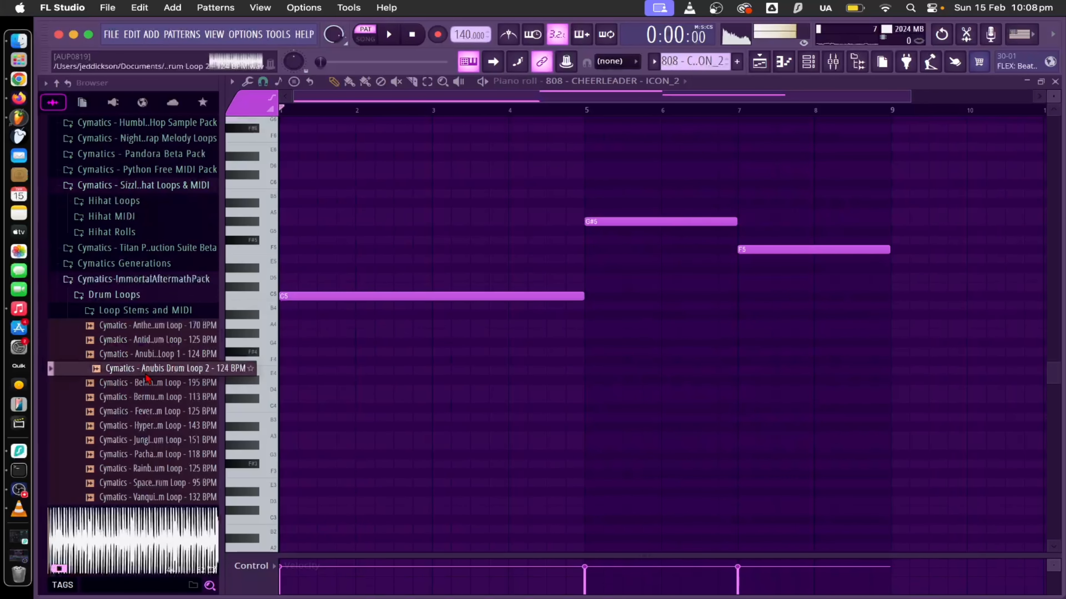
- Expand the Cymatics - 9God Hip Hop Sample Pack folder and its Drums - One Shots subfolder
{"action": "scroll", "coordinate": [153, 217], "scroll_direction": "up", "scroll_amount": 5}
{"action": "scroll", "coordinate": [154, 218], "scroll_direction": "up", "scroll_amount": 3}
{"action": "left_click", "coordinate": [145, 236]}
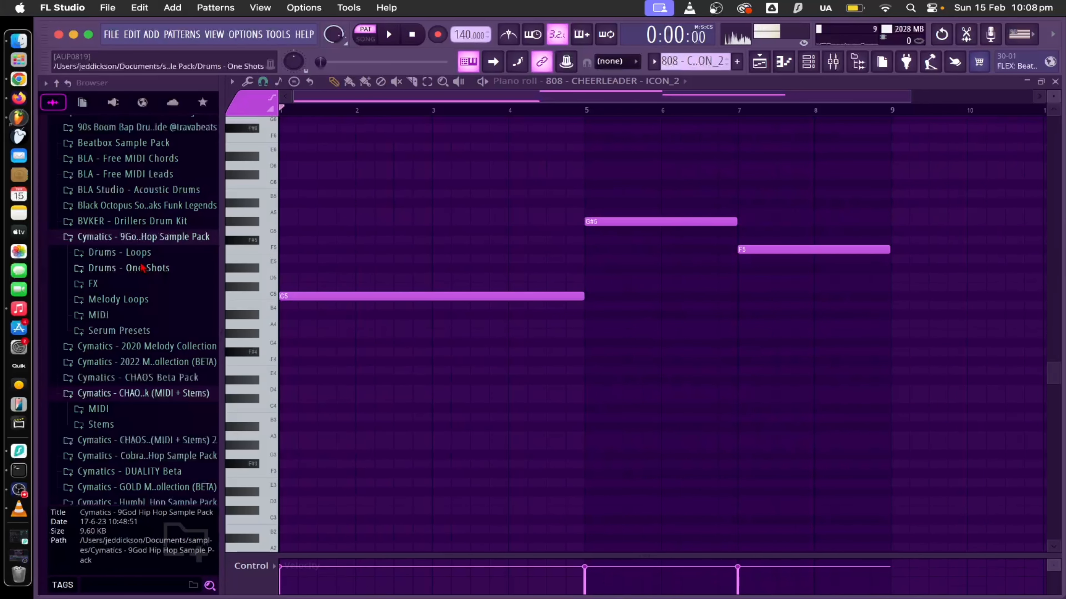
{"action": "left_click", "coordinate": [150, 269]}
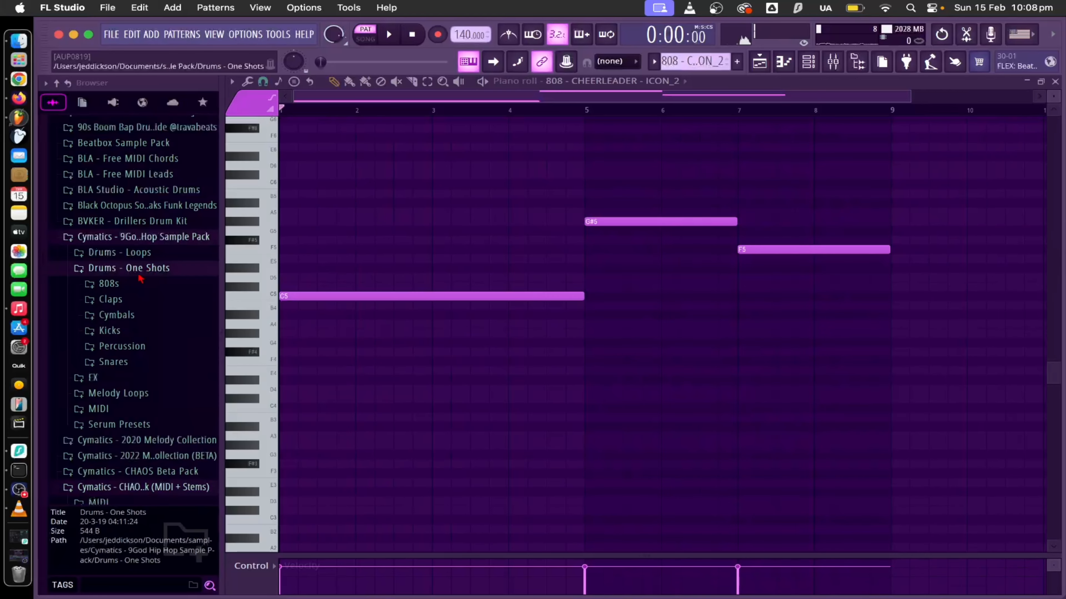
- Expand the Claps folder and preview the Cymatics - 9God Clap 1 sample
{"action": "left_click", "coordinate": [137, 304]}
{"action": "left_click", "coordinate": [139, 314]}
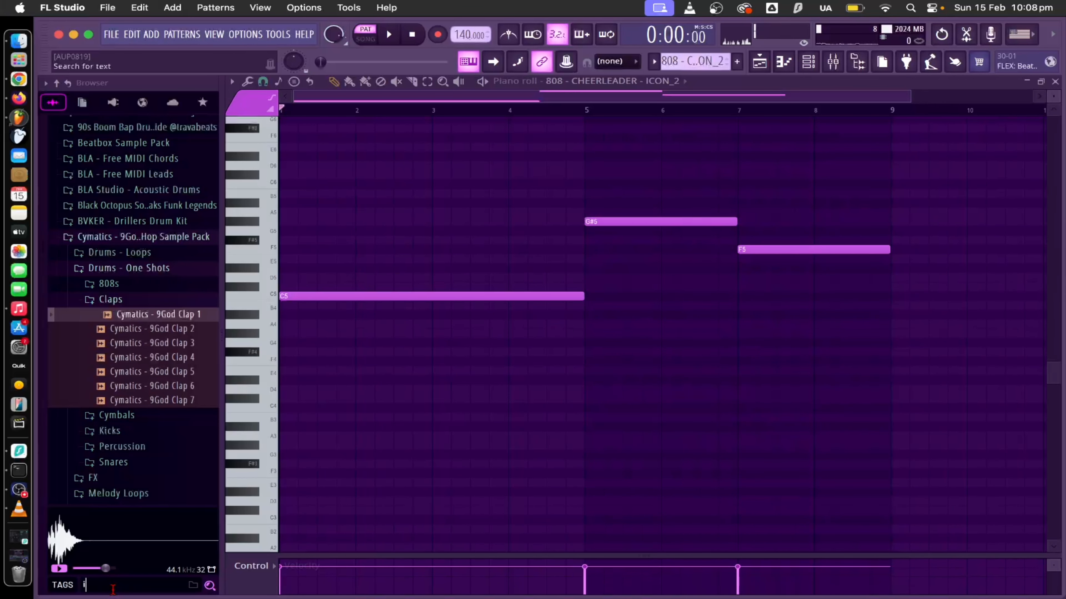
- Search the browser for "icon" and open the ##SNARES folder inside #ICON DRUM ARCHIVE
{"action": "left_click", "coordinate": [113, 588]}
{"action": "type", "text": "icon"}
{"action": "left_click", "coordinate": [153, 159]}
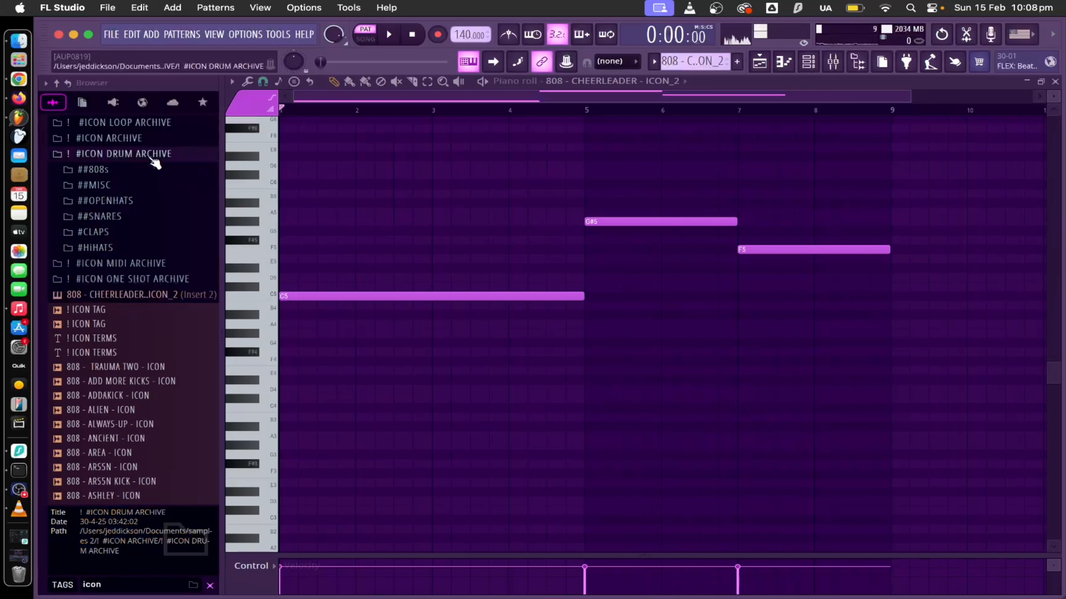
{"action": "left_click", "coordinate": [141, 216]}
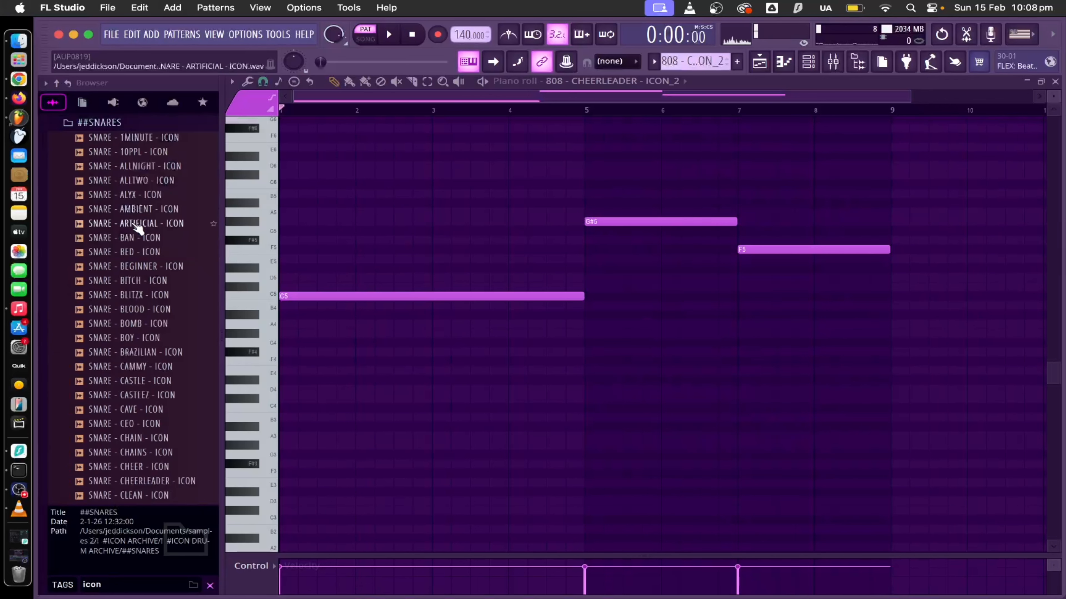
- Audition the snares, add SNARE - 10PPL - ICON as a new channel, and reposition the channel rack to show its channels
{"action": "left_click", "coordinate": [141, 223]}
{"action": "left_click", "coordinate": [134, 151]}
{"action": "key", "text": "F6"}
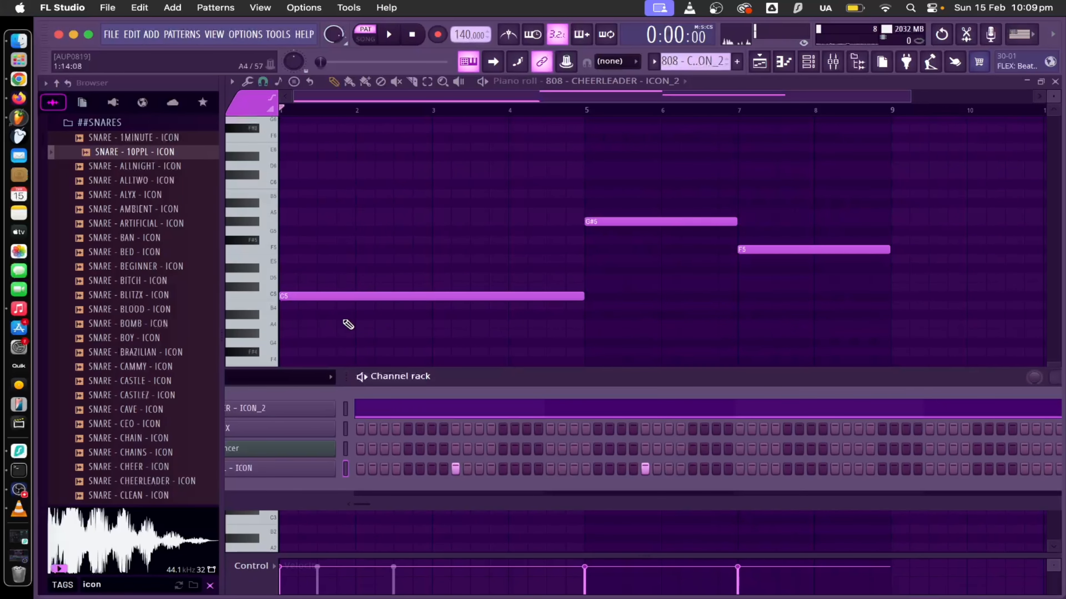
{"action": "left_click_drag", "start_coordinate": [464, 374], "coordinate": [596, 247]}
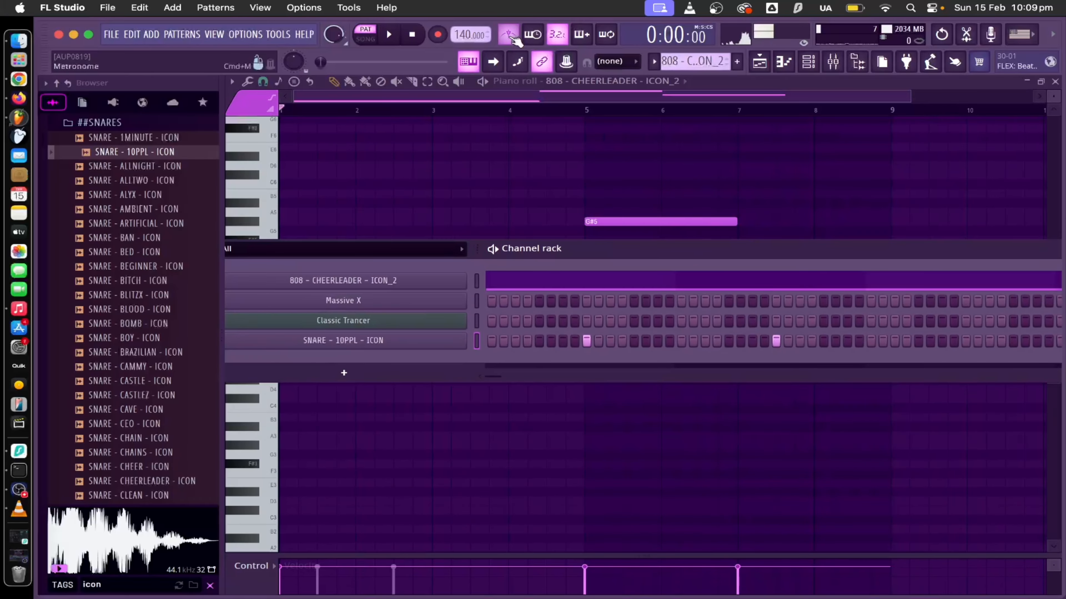
- Use Advanced fill on the SNARE - 10PPL - ICON channel with an interval of 16, rotated so hits start on the ninth step
{"action": "right_click", "coordinate": [452, 338]}
{"action": "left_click", "coordinate": [654, 424]}
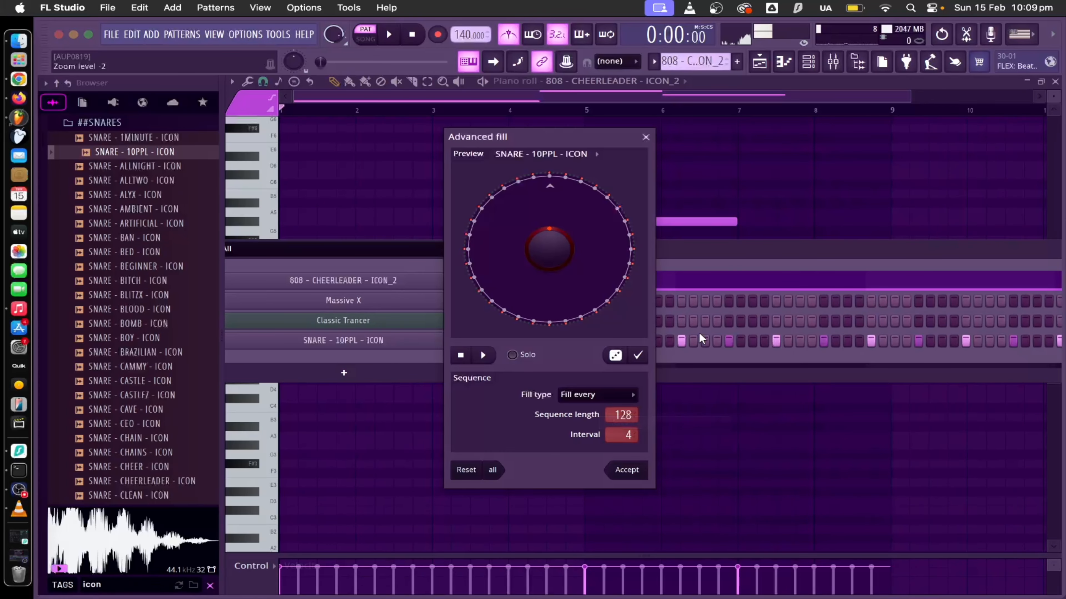
{"action": "scroll", "coordinate": [630, 435], "scroll_direction": "up", "scroll_amount": 8}
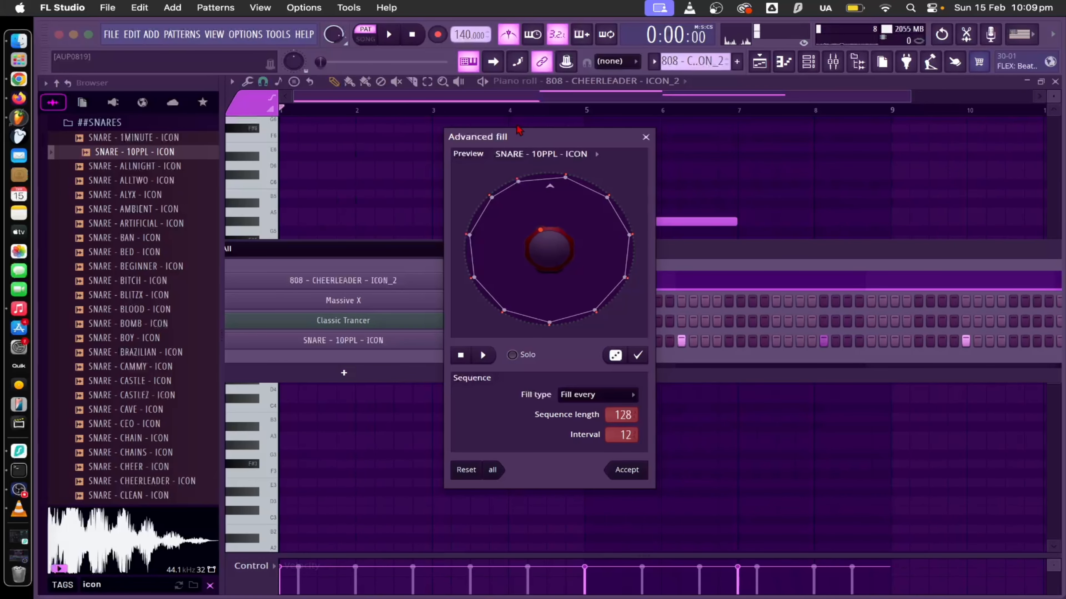
{"action": "left_click_drag", "start_coordinate": [535, 139], "coordinate": [831, 152]}
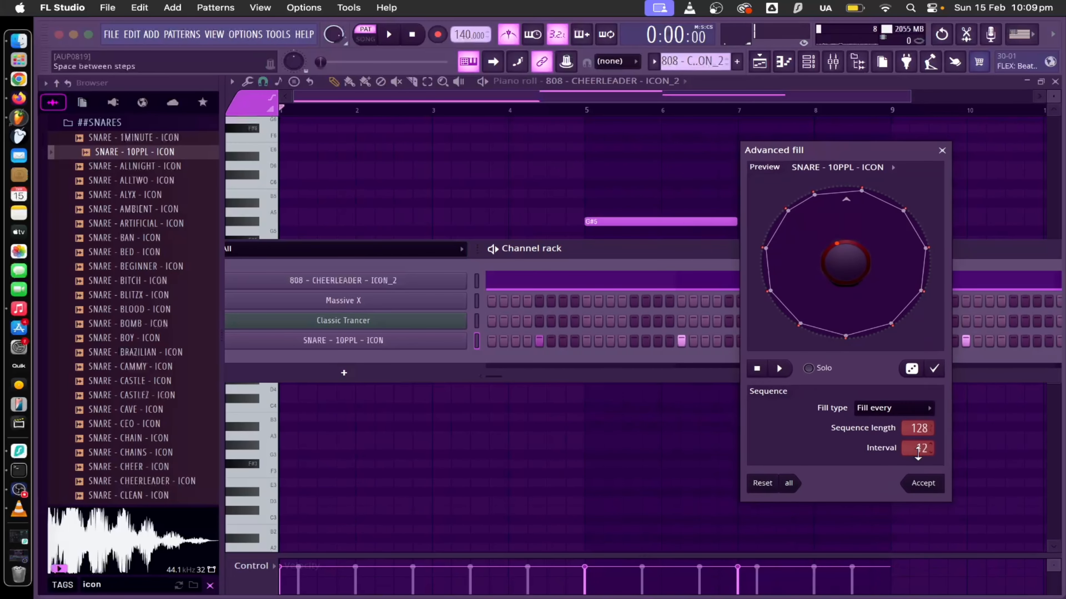
{"action": "scroll", "coordinate": [919, 447], "scroll_direction": "down", "scroll_amount": 1}
{"action": "scroll", "coordinate": [919, 447], "scroll_direction": "down", "scroll_amount": 3}
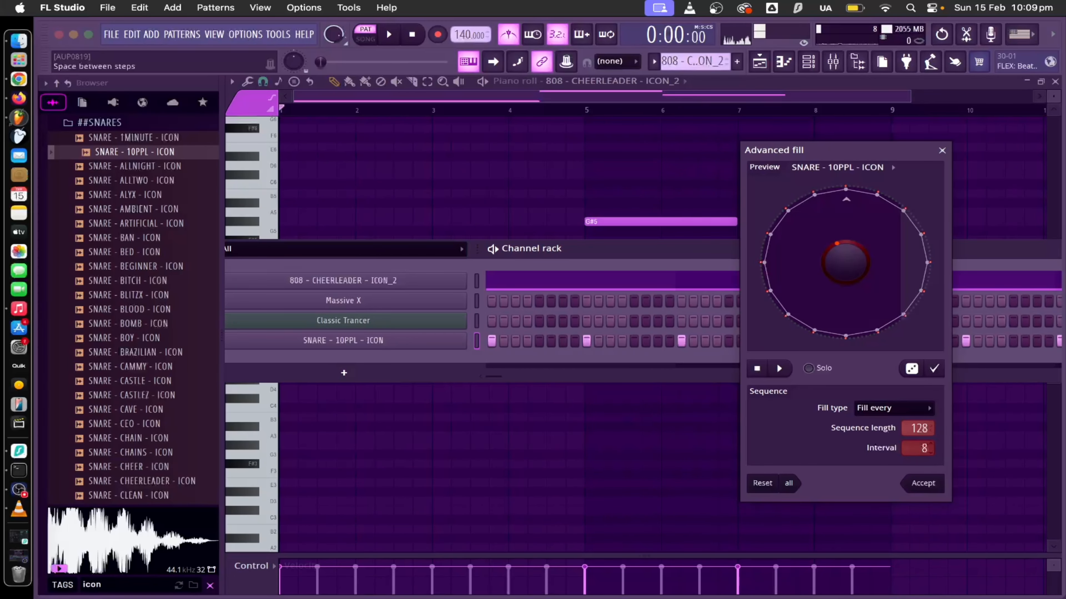
{"action": "scroll", "coordinate": [845, 262], "scroll_direction": "up", "scroll_amount": 2}
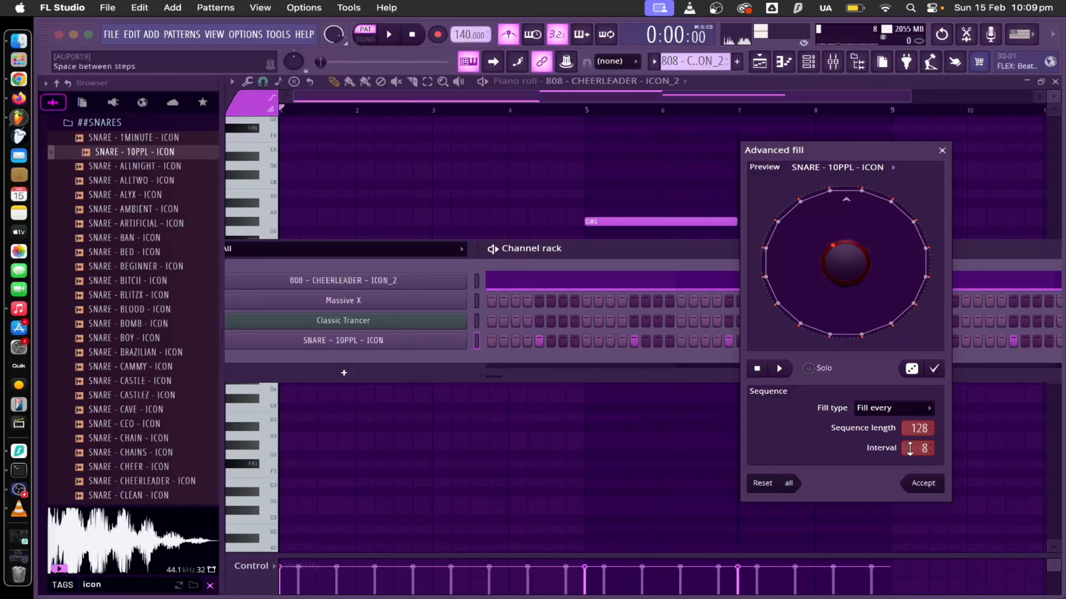
{"action": "scroll", "coordinate": [919, 448], "scroll_direction": "up", "scroll_amount": 8}
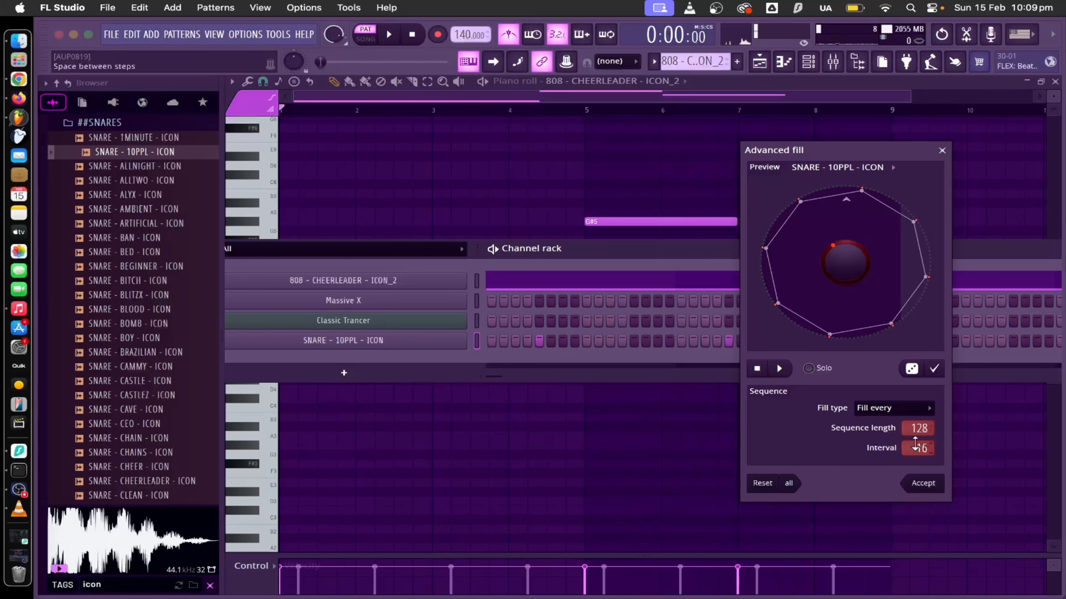
{"action": "left_click_drag", "start_coordinate": [856, 285], "coordinate": [856, 277]}
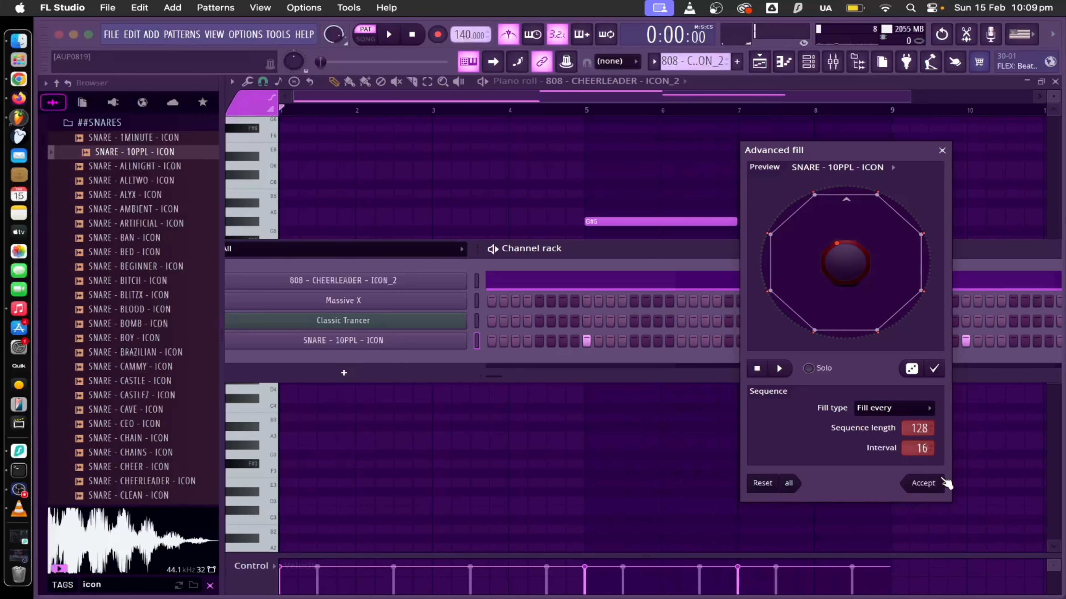
{"action": "left_click", "coordinate": [922, 482]}
- Play the pattern with the filled snare, stop playback, and expand the ##OPENHATS folder in #ICON DRUM ARCHIVE
{"action": "key", "text": "space"}
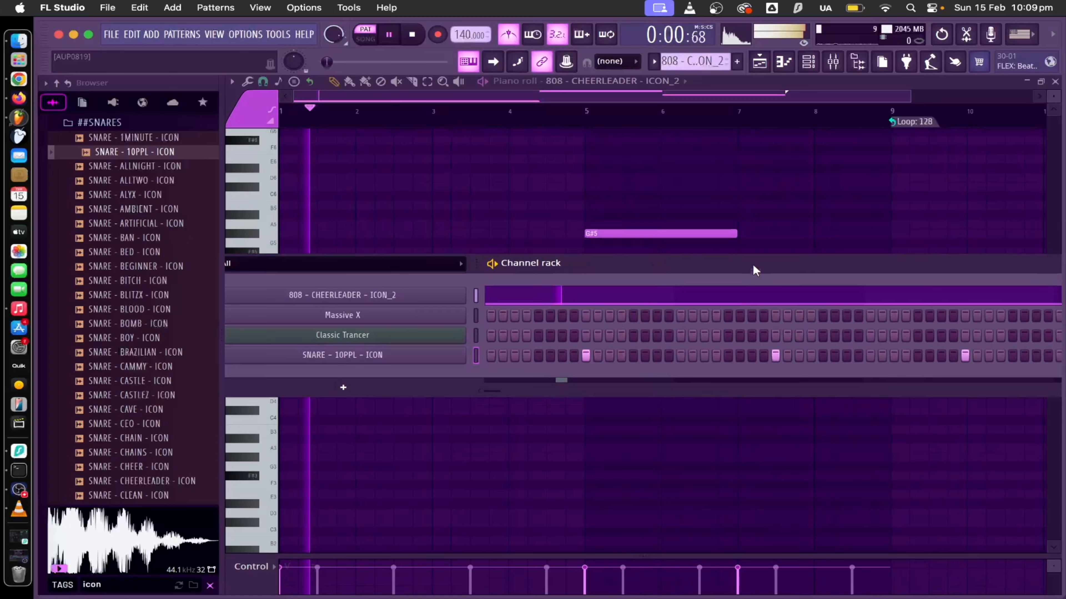
{"action": "left_click_drag", "start_coordinate": [754, 270], "coordinate": [598, 391]}
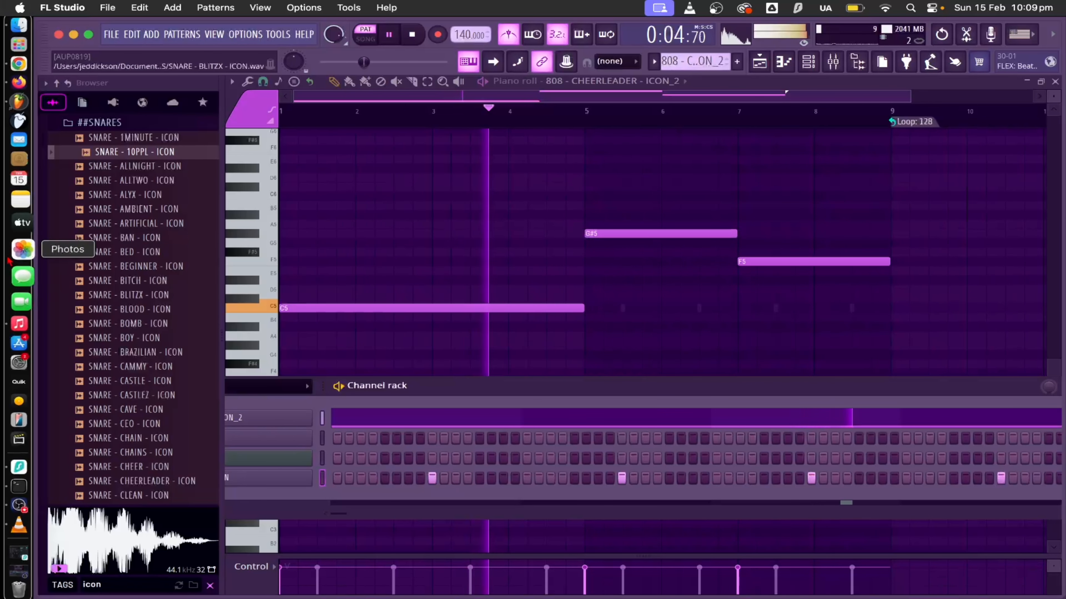
{"action": "scroll", "coordinate": [143, 294], "scroll_direction": "up", "scroll_amount": 3}
{"action": "left_click", "coordinate": [130, 201]}
{"action": "key", "text": "space"}
{"action": "scroll", "coordinate": [135, 232], "scroll_direction": "up", "scroll_amount": 2}
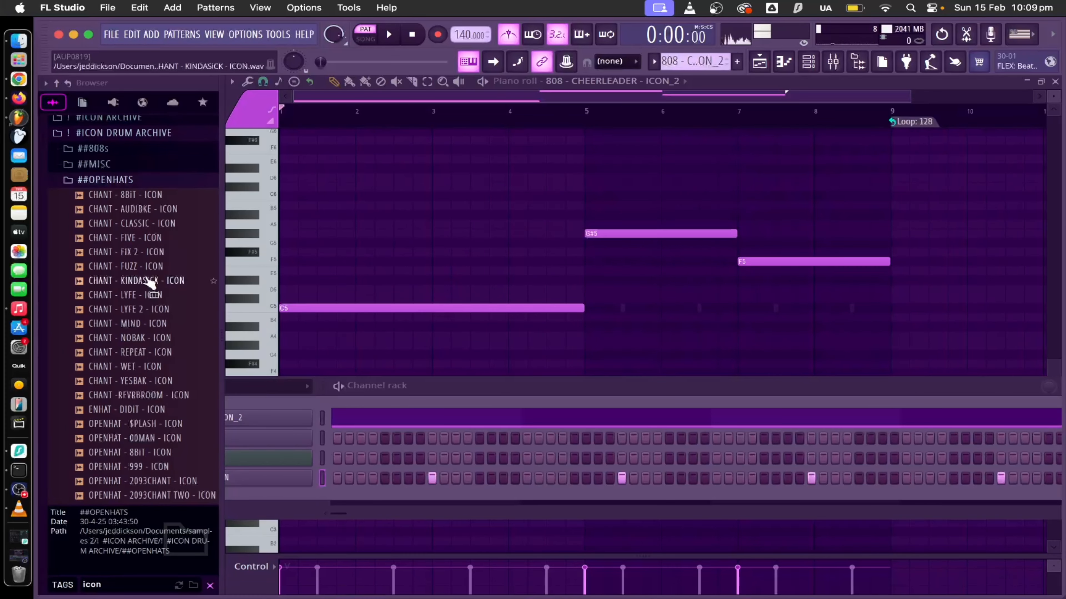
- Collapse ##OPENHATS, open the #HiHATS folder, and add HiHAT - COMPLiCATED - ICON as a new channel below the snare
{"action": "left_click", "coordinate": [147, 238]}
{"action": "left_click", "coordinate": [145, 181]}
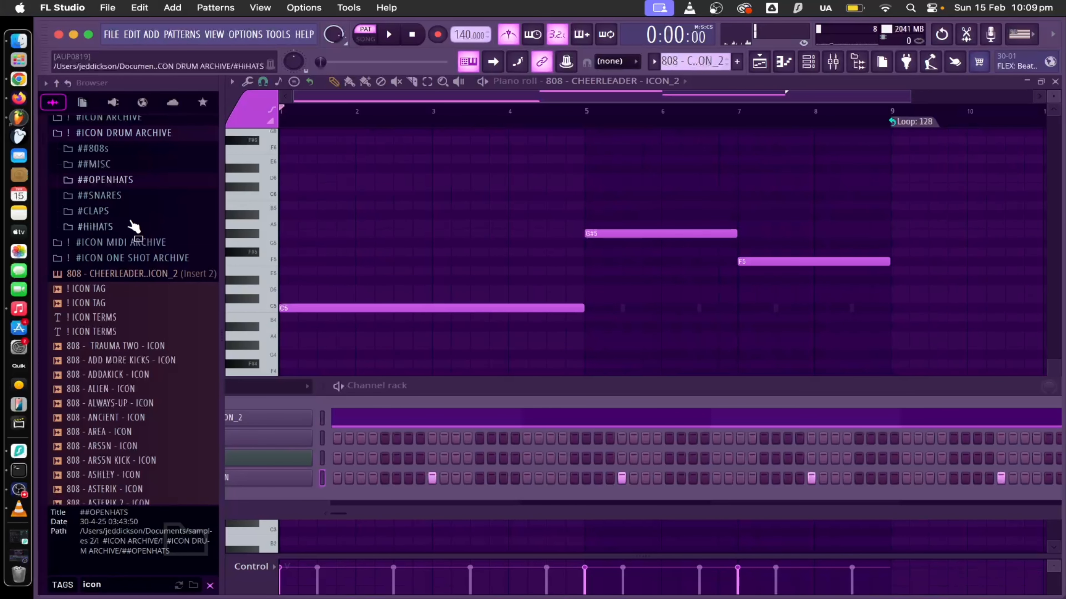
{"action": "left_click", "coordinate": [133, 227]}
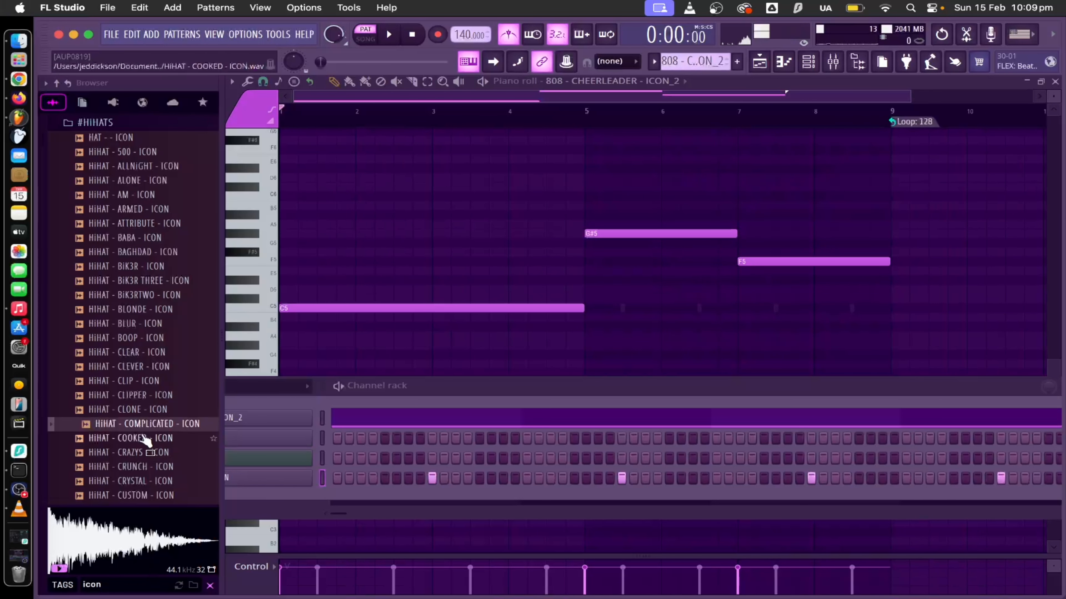
{"action": "left_click", "coordinate": [502, 386]}
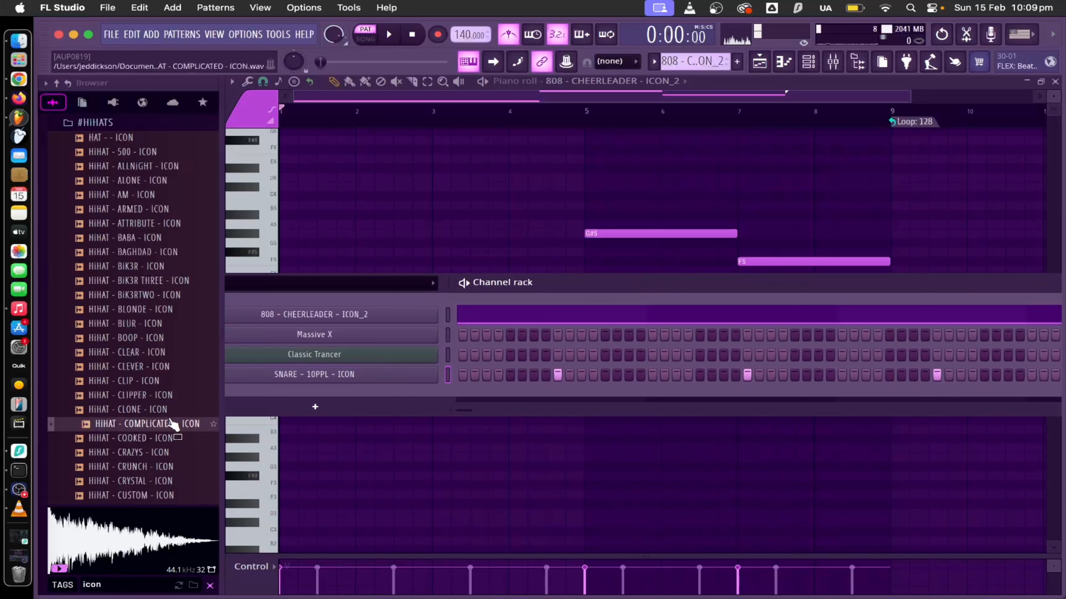
{"action": "left_click_drag", "start_coordinate": [167, 424], "coordinate": [369, 397]}
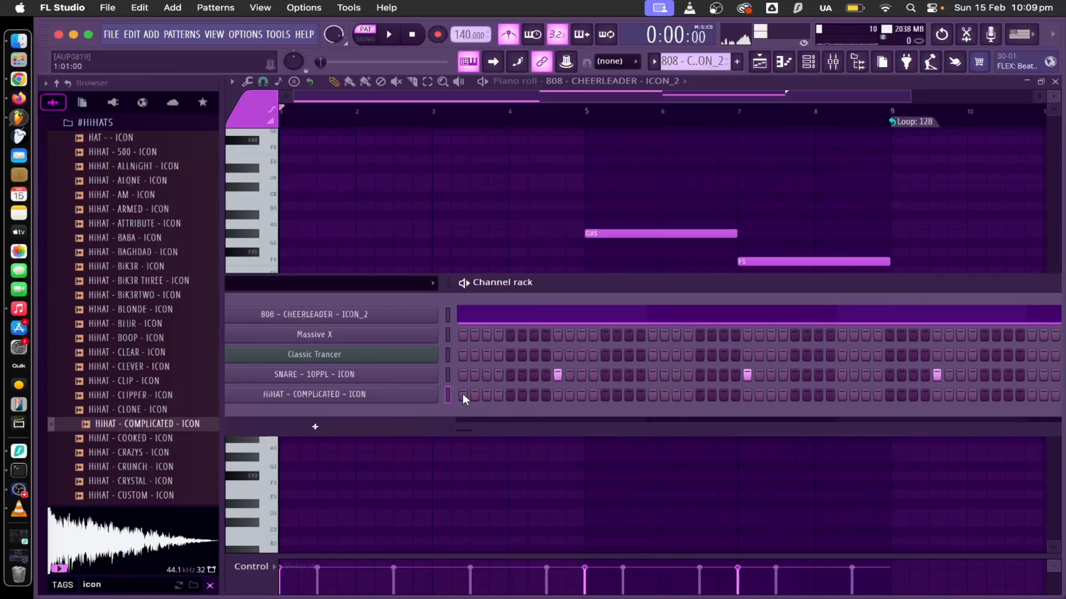
- Search the browser for "midi" and expand the Hihat MIDI folder containing the Cymatics Allure, Blossom, Demon and Thuggin files
{"action": "scroll", "coordinate": [174, 373], "scroll_direction": "down", "scroll_amount": 3}
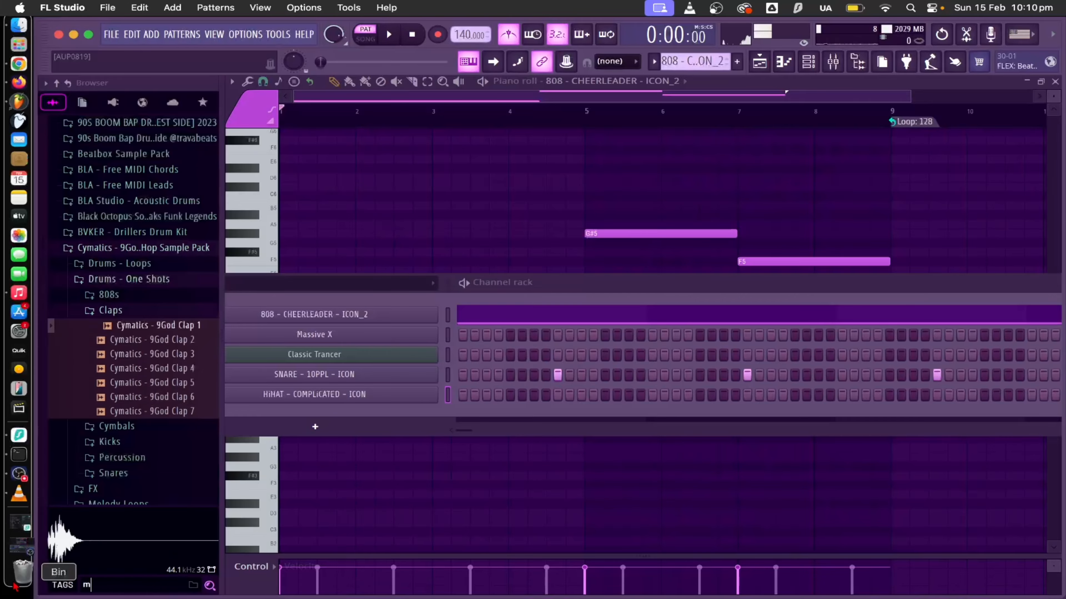
{"action": "type", "text": "idi"}
{"action": "scroll", "coordinate": [111, 322], "scroll_direction": "down", "scroll_amount": 10}
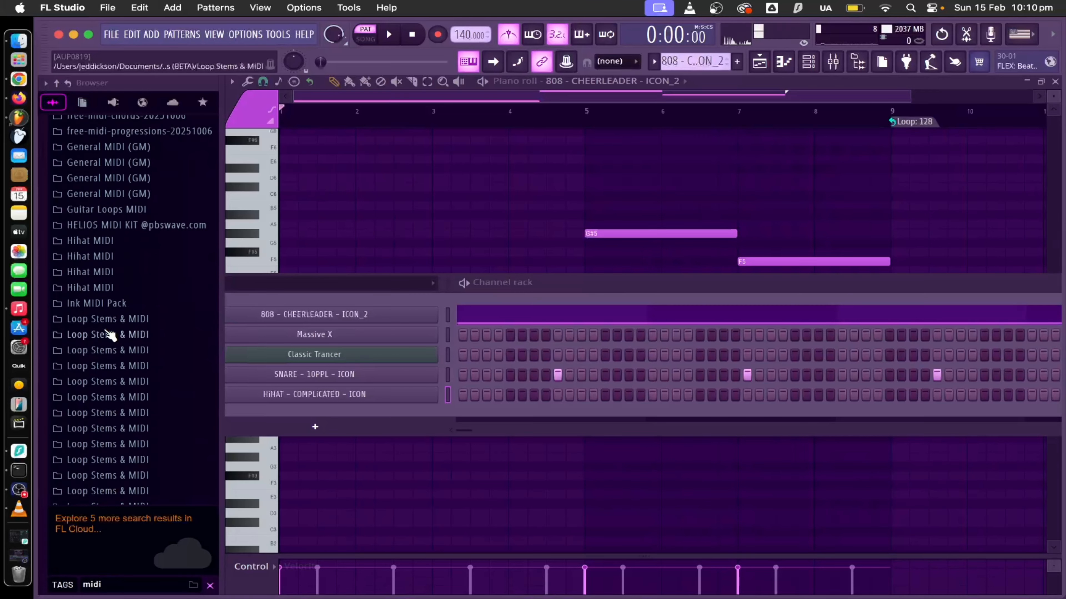
{"action": "left_click", "coordinate": [103, 247]}
- Preview the Cymatics Blossom, Demon and Thuggin hihat MIDI files
{"action": "left_click", "coordinate": [170, 273]}
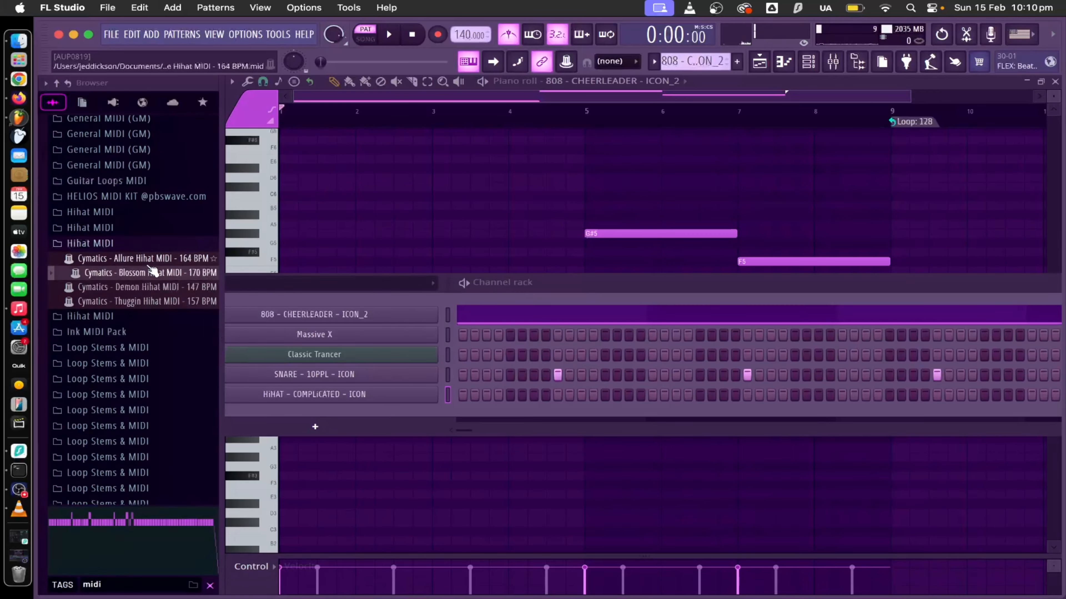
{"action": "left_click", "coordinate": [178, 287]}
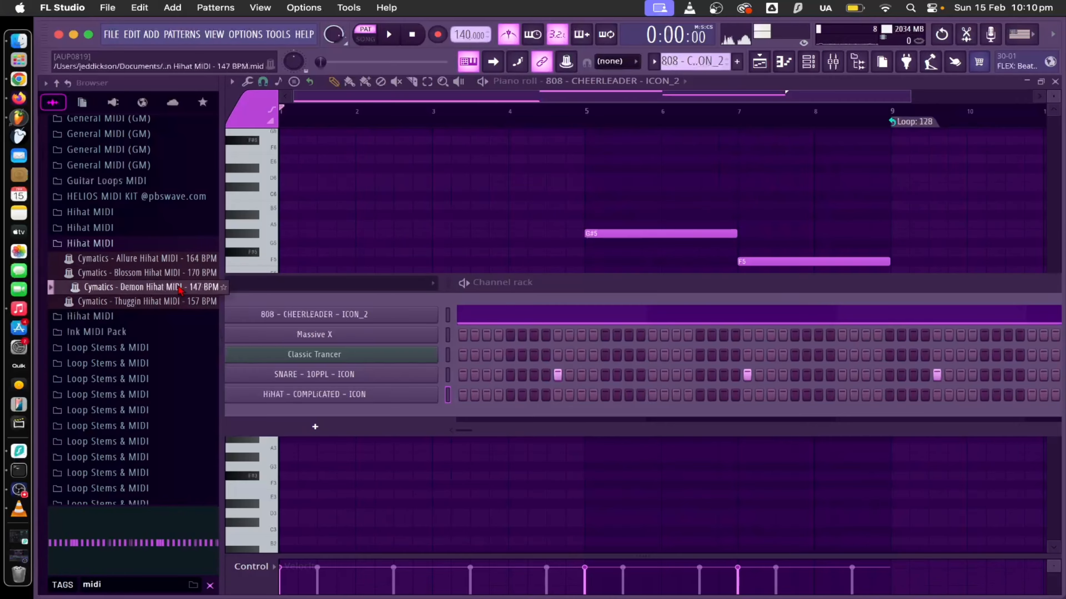
{"action": "left_click", "coordinate": [184, 302]}
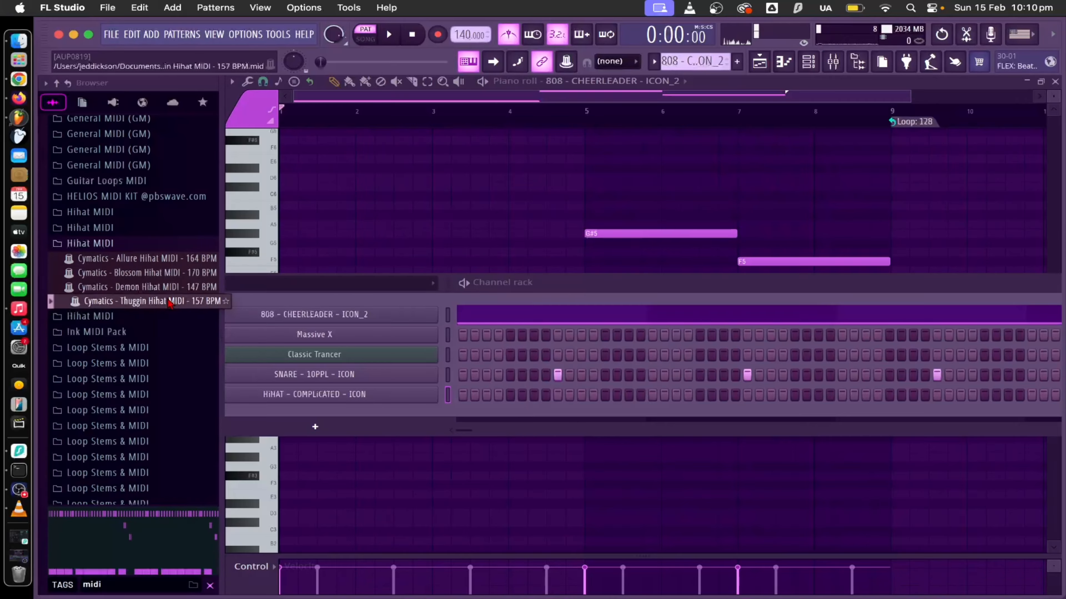
{"action": "left_click", "coordinate": [167, 292]}
- Load Cymatics - Thuggin Hihat MIDI - 157 BPM onto the HiHAT - COMPLiCATED channel and audition it in the pattern
{"action": "left_click_drag", "start_coordinate": [167, 295], "coordinate": [348, 395]}
{"action": "key", "text": "space"}
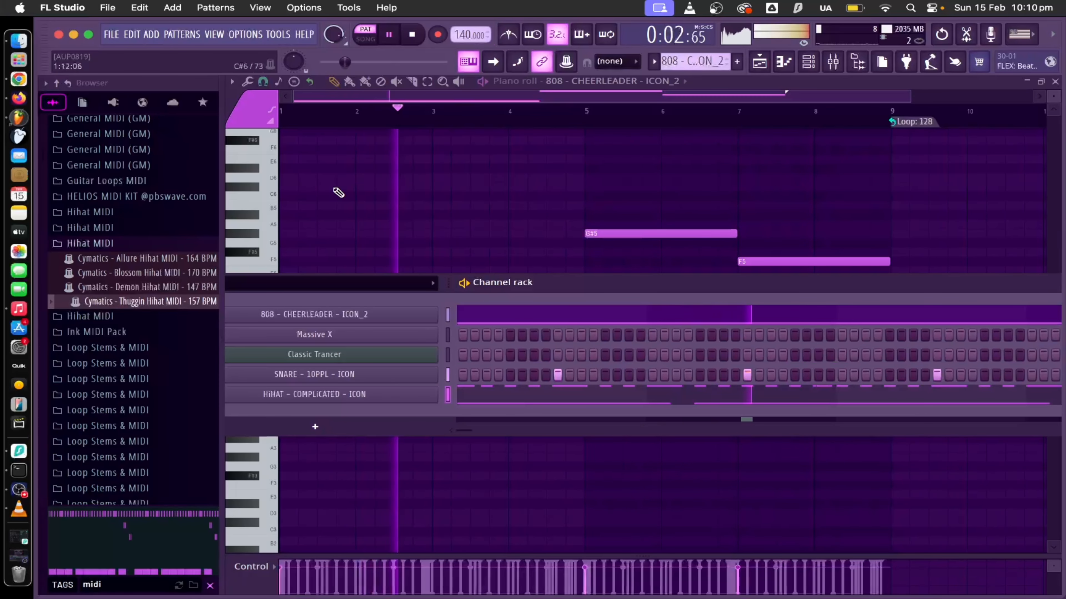
{"action": "scroll", "coordinate": [272, 218], "scroll_direction": "down", "scroll_amount": 2}
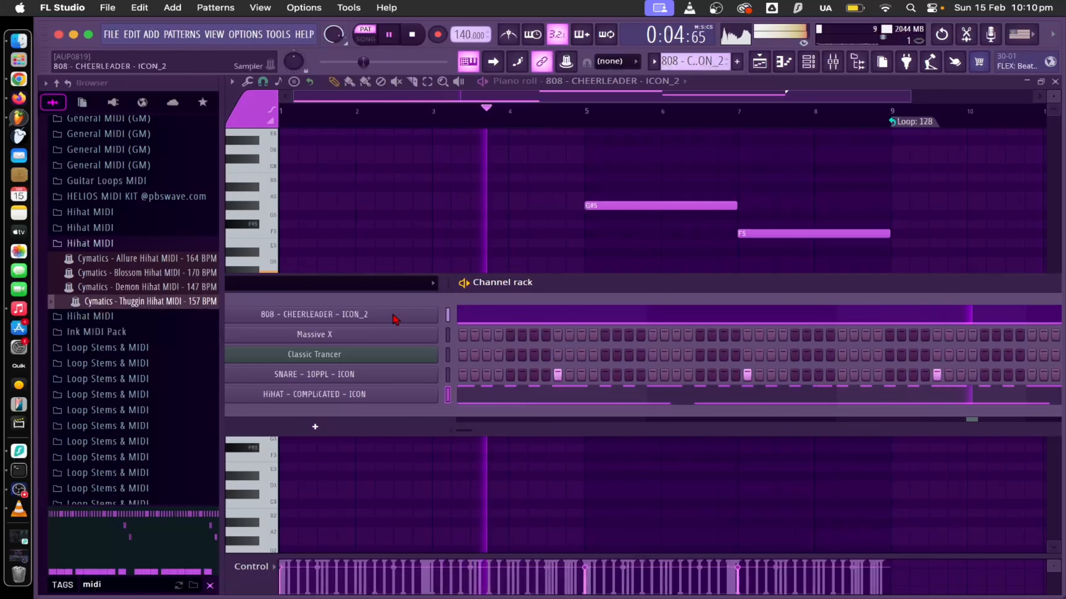
{"action": "left_click_drag", "start_coordinate": [575, 288], "coordinate": [734, 277]}
{"action": "key", "text": "space"}
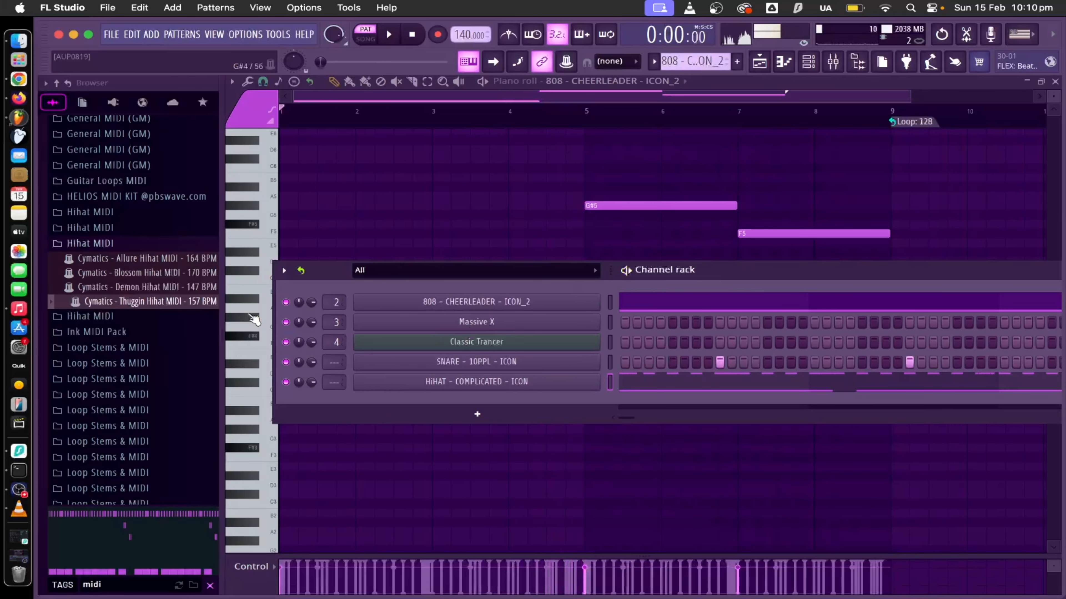
- Replace the hi-hat channel's notes with Cymatics - Blossom Hihat MIDI - 170 BPM and audition the pattern through its end
{"action": "left_click", "coordinate": [193, 290]}
{"action": "left_click", "coordinate": [184, 273]}
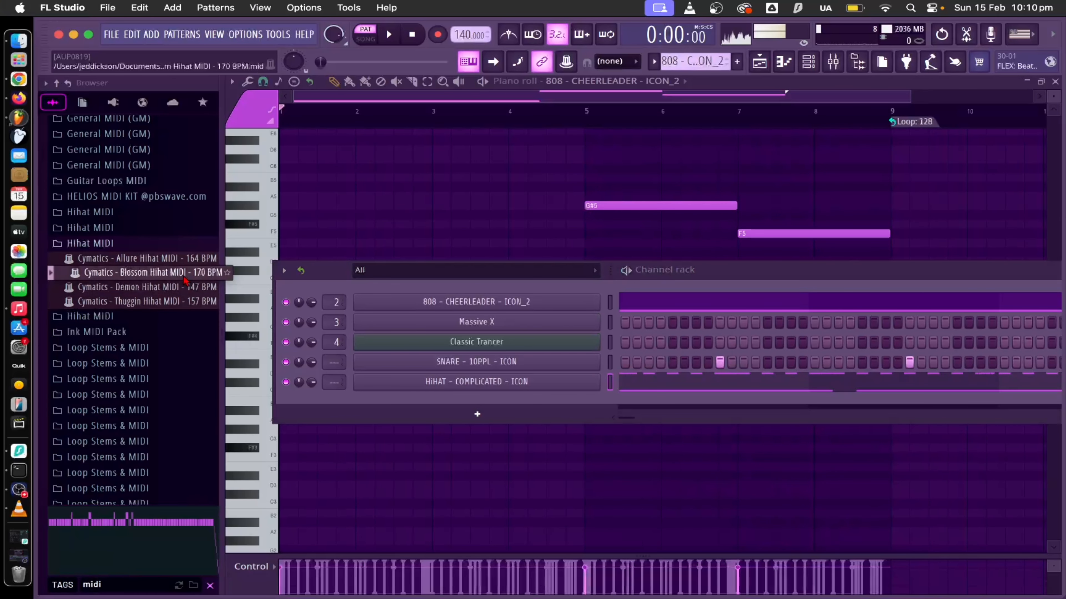
{"action": "left_click_drag", "start_coordinate": [183, 279], "coordinate": [505, 414]}
{"action": "key", "text": "space"}
{"action": "left_click", "coordinate": [768, 110]}
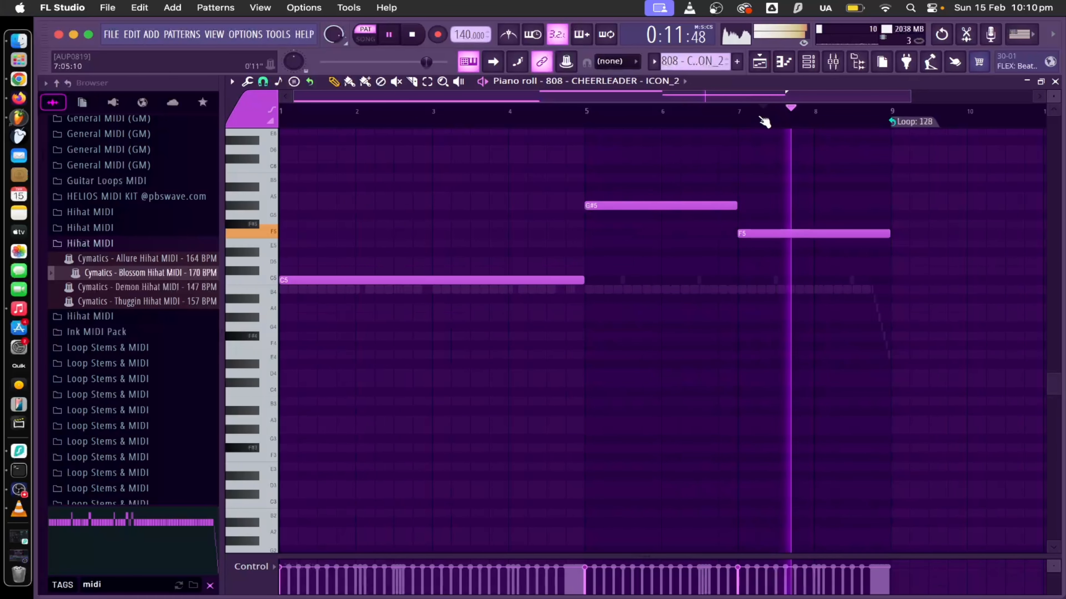
{"action": "scroll", "coordinate": [783, 91], "scroll_direction": "up", "scroll_amount": 5}
{"action": "scroll", "coordinate": [784, 91], "scroll_direction": "down", "scroll_amount": 2}
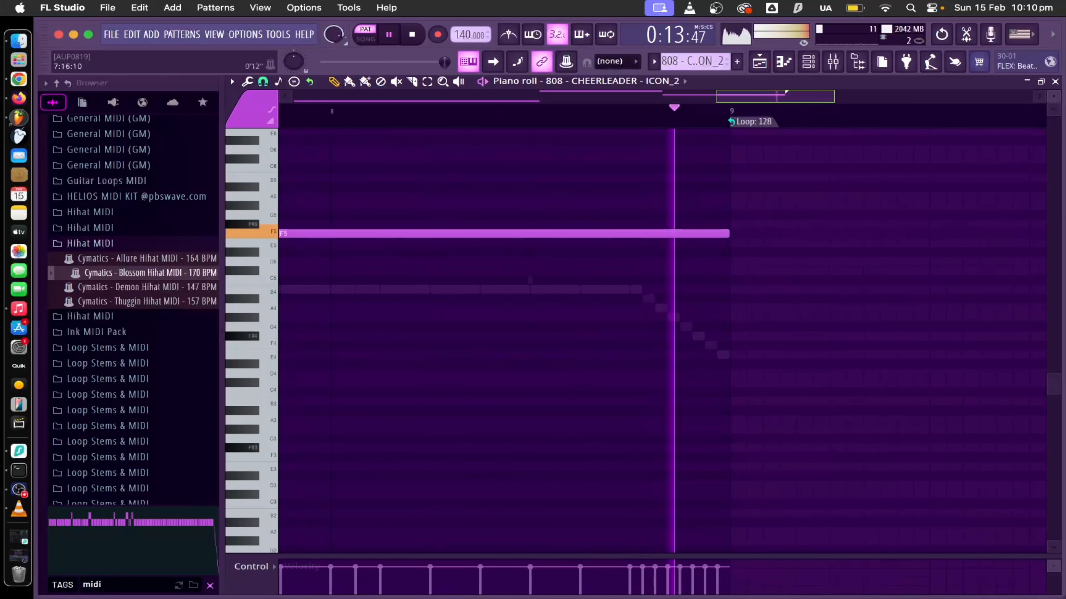
{"action": "scroll", "coordinate": [786, 92], "scroll_direction": "down", "scroll_amount": 5}
{"action": "key", "text": "space"}
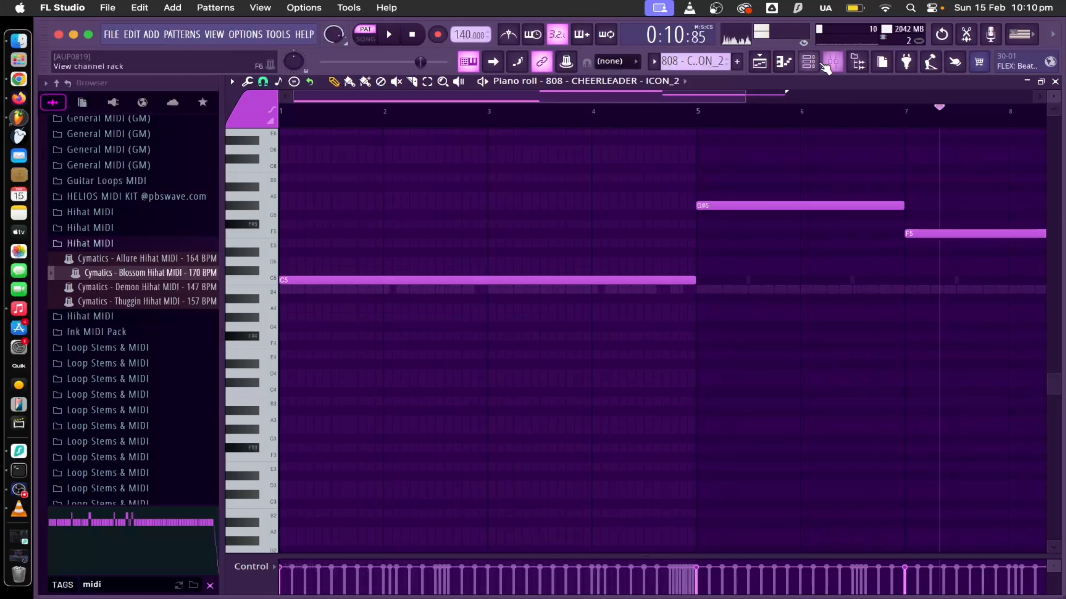
- Show the channel rack, load Cymatics - Allure Hihat MIDI - 164 BPM onto the HiHAT - COMPLiCATED channel, and play the pattern
{"action": "left_click", "coordinate": [808, 62]}
{"action": "left_click", "coordinate": [170, 301]}
{"action": "left_click", "coordinate": [170, 272]}
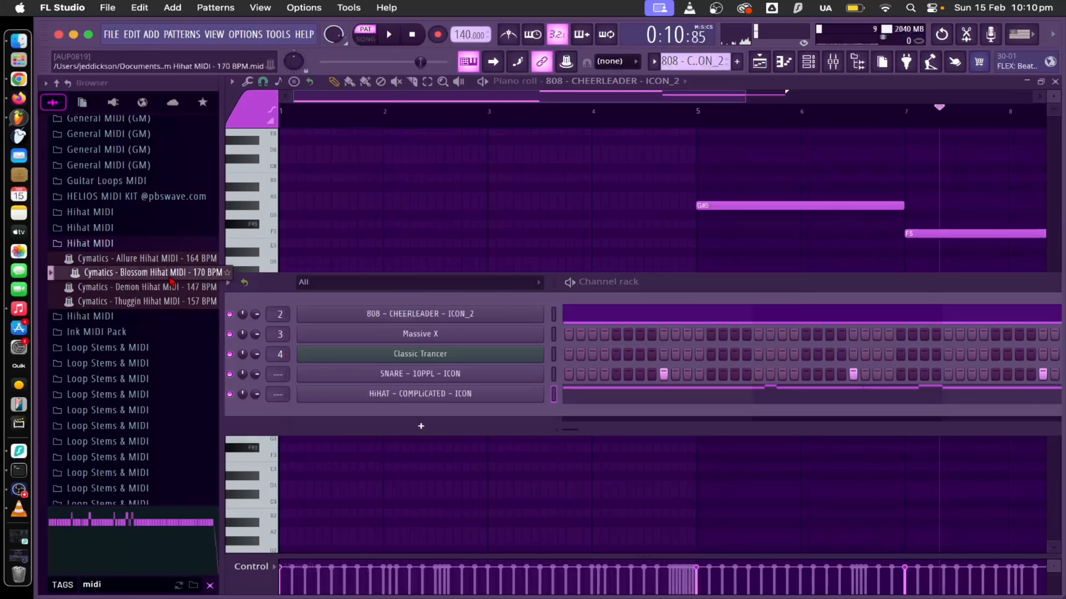
{"action": "left_click", "coordinate": [169, 258]}
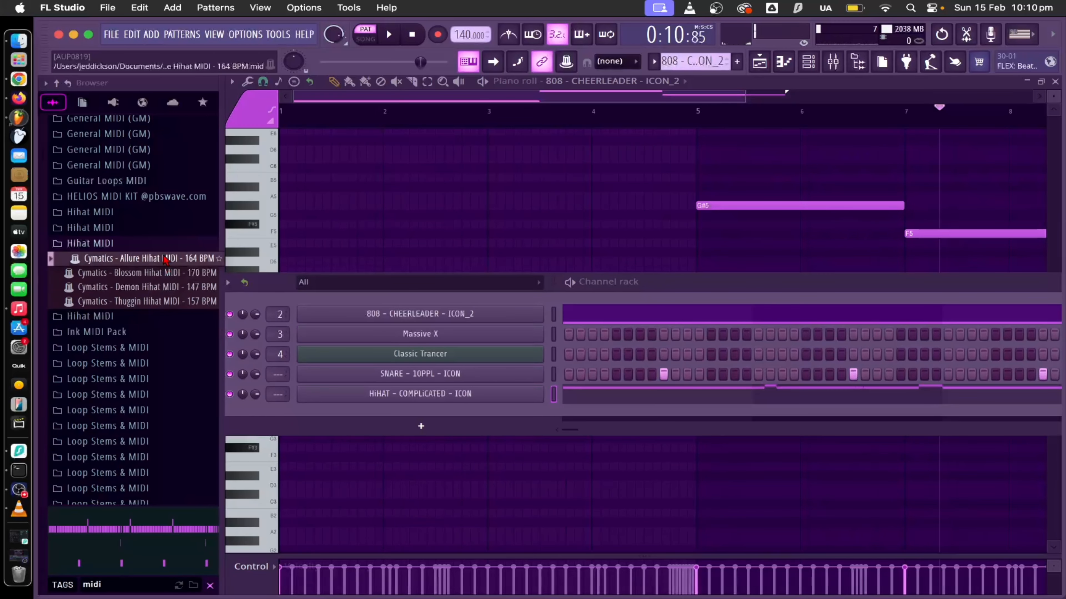
{"action": "left_click_drag", "start_coordinate": [169, 258], "coordinate": [426, 398]}
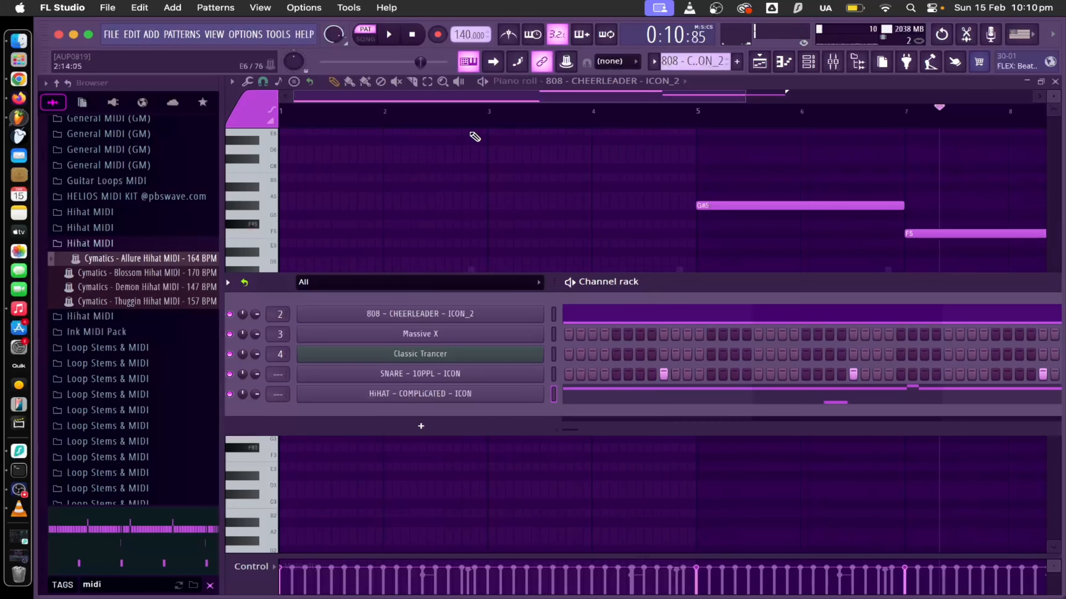
{"action": "key", "text": "space"}
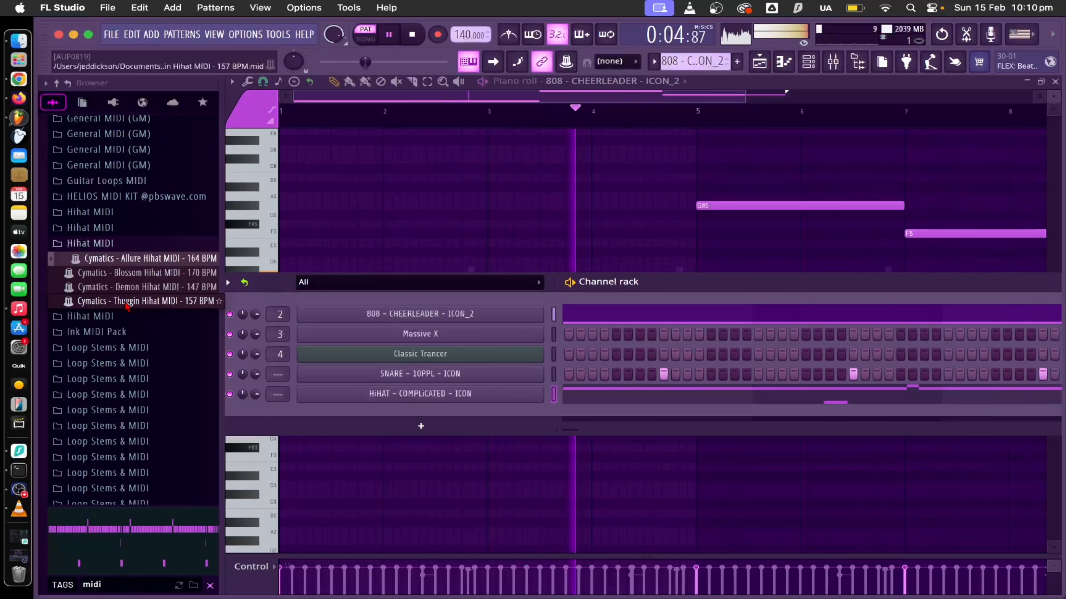
- Replace the HiHAT - COMPLiCATED notes with Cymatics - Thuggin Hihat MIDI - 157 BPM, audition the pattern, and collapse the Hihat MIDI folder
{"action": "left_click_drag", "start_coordinate": [127, 302], "coordinate": [423, 397]}
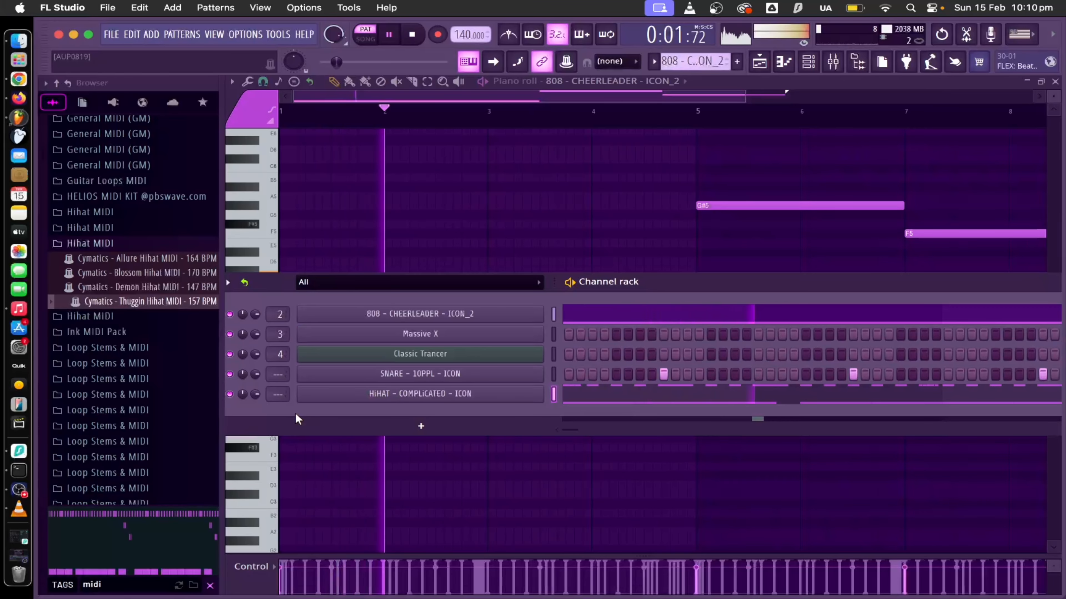
{"action": "left_click_drag", "start_coordinate": [283, 298], "coordinate": [375, 294]}
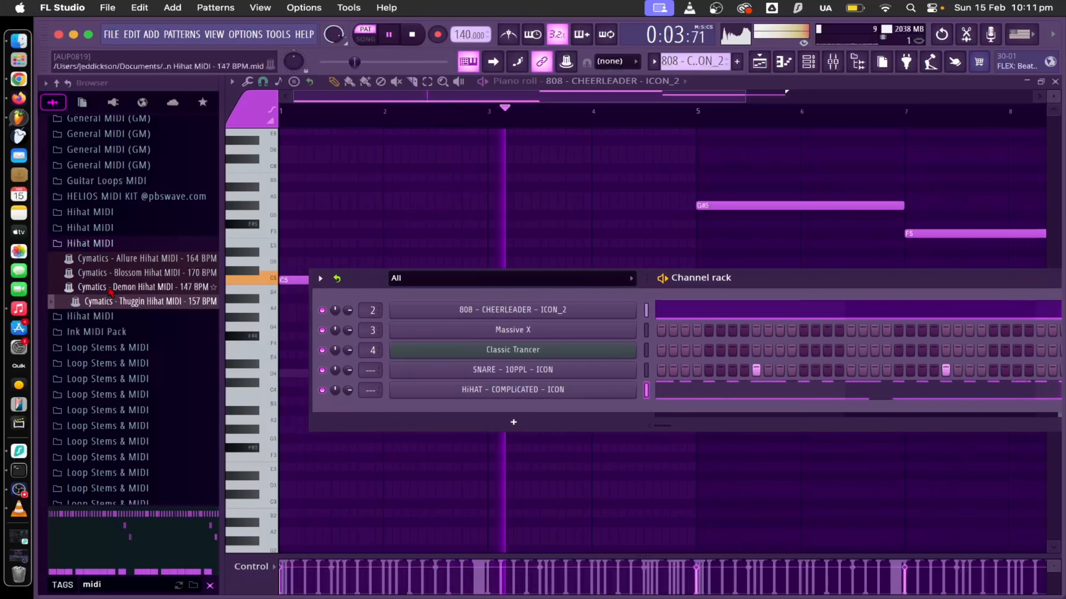
{"action": "left_click", "coordinate": [90, 243]}
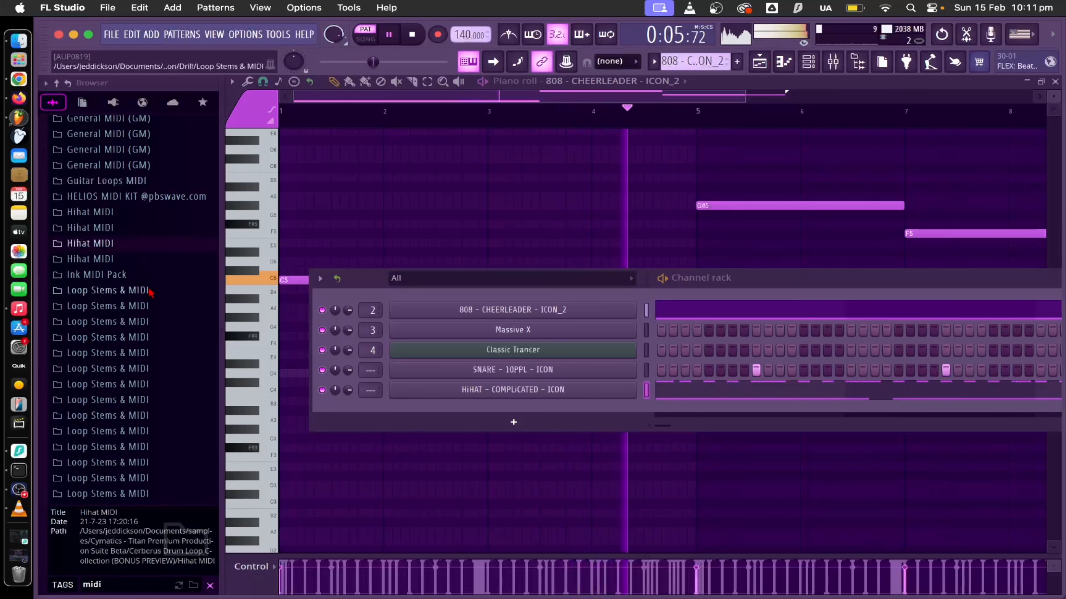
{"action": "scroll", "coordinate": [147, 294], "scroll_direction": "down", "scroll_amount": 3}
{"action": "key", "text": "space"}
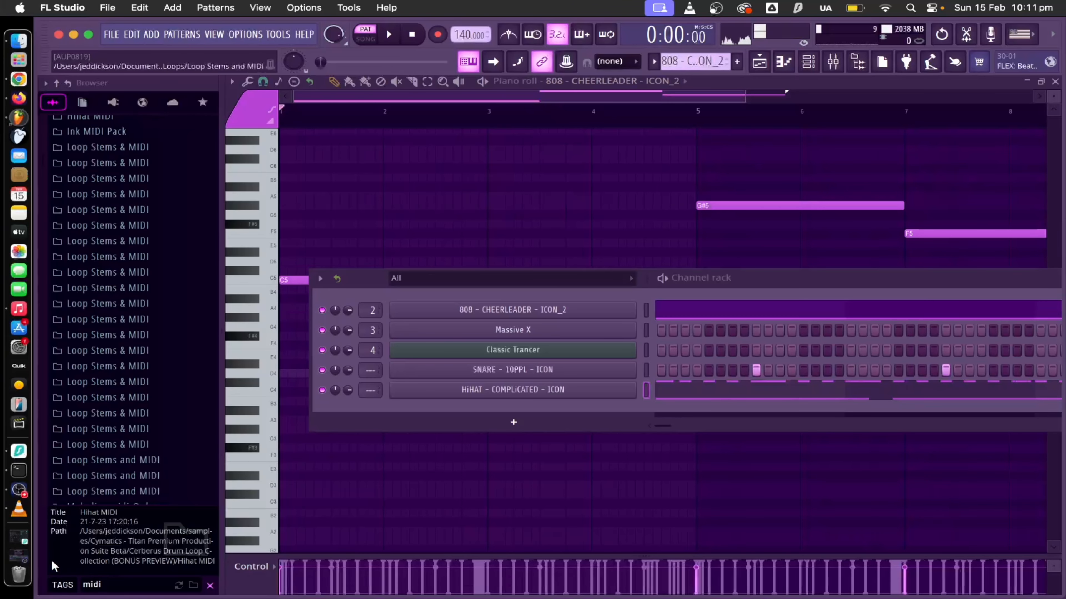
- Search the browser for kick, preview the SAINT6 kicks, and add [SAINT6] Fat Kick as a new channel
{"action": "key", "text": "BackSpace"}
{"action": "key", "text": "BackSpace"}
{"action": "key", "text": "BackSpace"}
{"action": "key", "text": "BackSpace"}
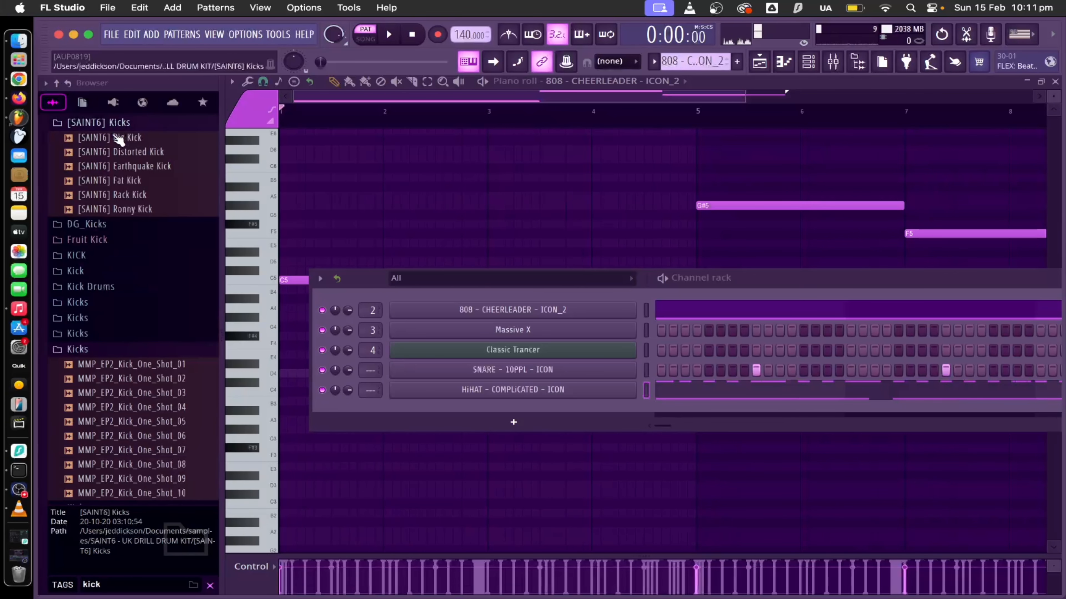
{"action": "left_click", "coordinate": [119, 137]}
{"action": "left_click", "coordinate": [126, 152]}
{"action": "left_click_drag", "start_coordinate": [117, 181], "coordinate": [517, 412]}
{"action": "left_click_drag", "start_coordinate": [361, 279], "coordinate": [277, 307]}
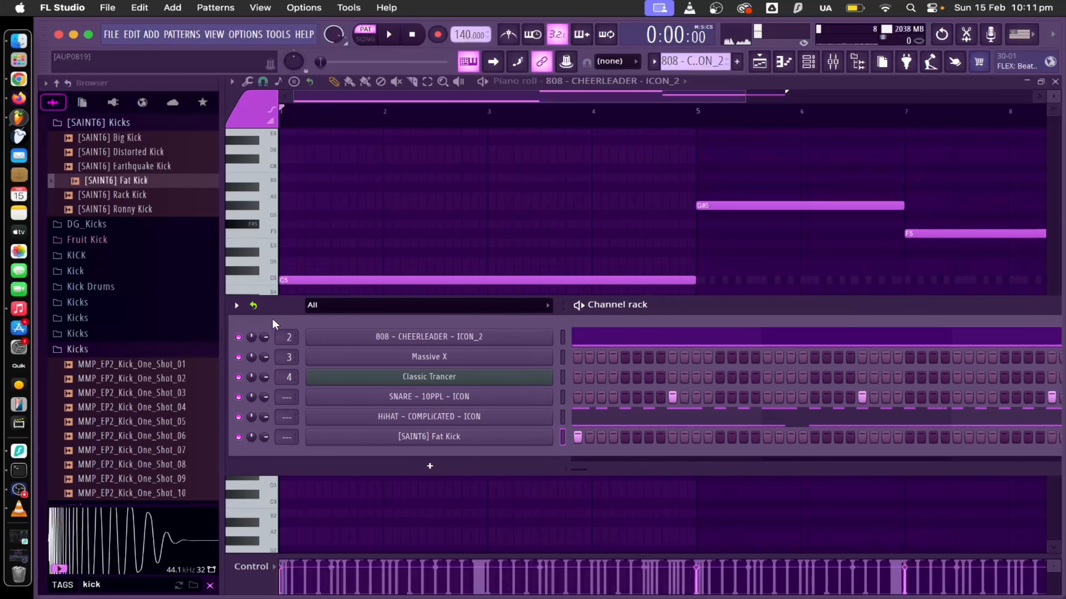
- Swap the Fat Kick channel's sample for [SAINT6] Earthquake Kick and audition it in the pattern
{"action": "left_click_drag", "start_coordinate": [124, 166], "coordinate": [472, 445]}
{"action": "key", "text": "space"}
{"action": "key", "text": "space"}
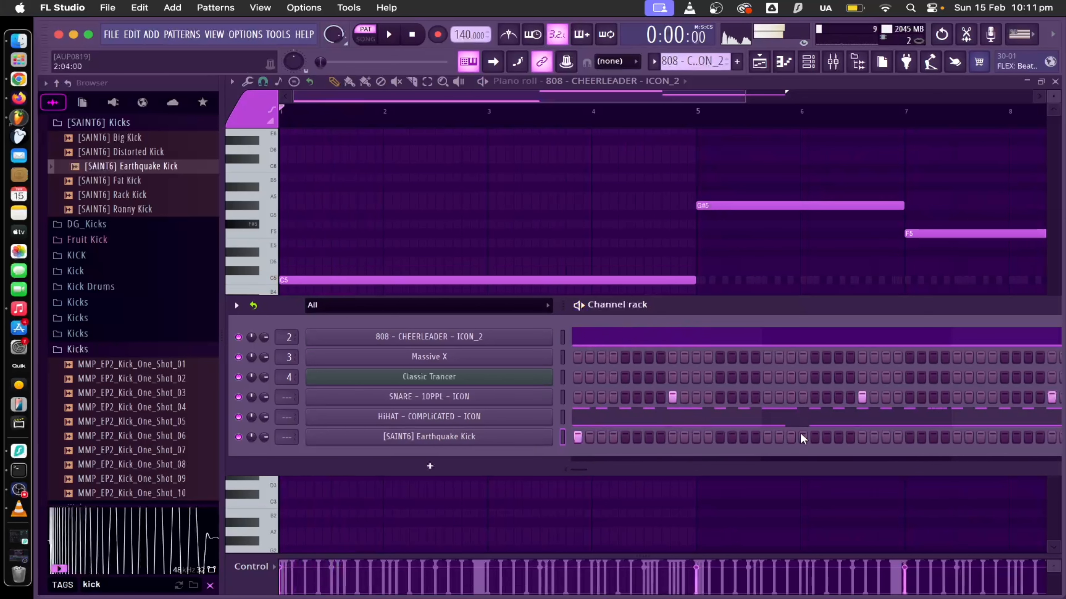
- Add a second Earthquake Kick hit early in bar 2, and duplicate the two-bar kick pattern through bar 8
{"action": "right_click", "coordinate": [473, 445]}
{"action": "left_click", "coordinate": [510, 401]}
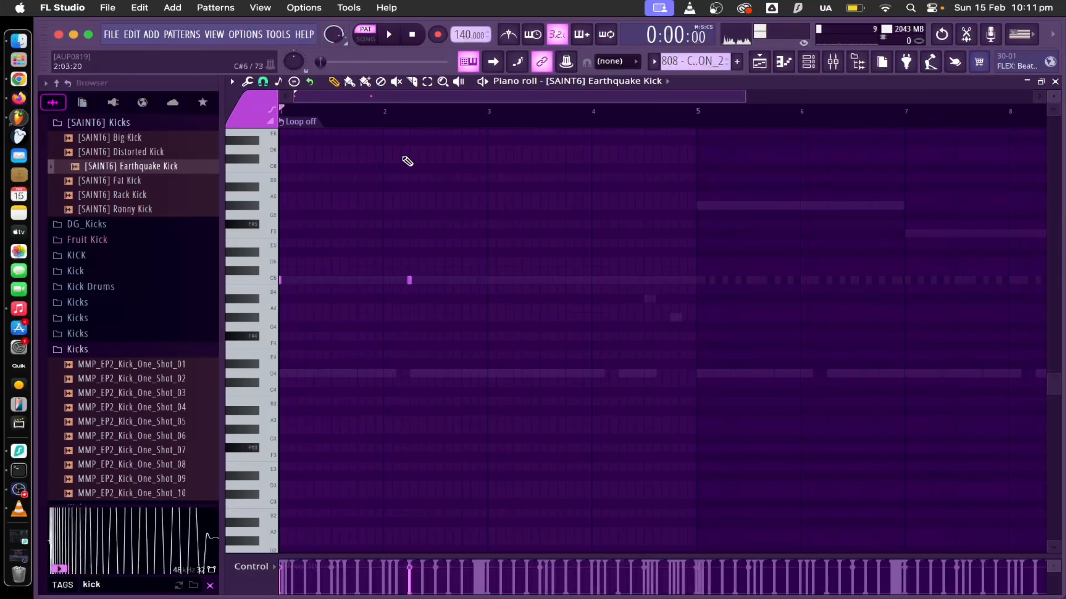
{"action": "double_click", "coordinate": [451, 110]}
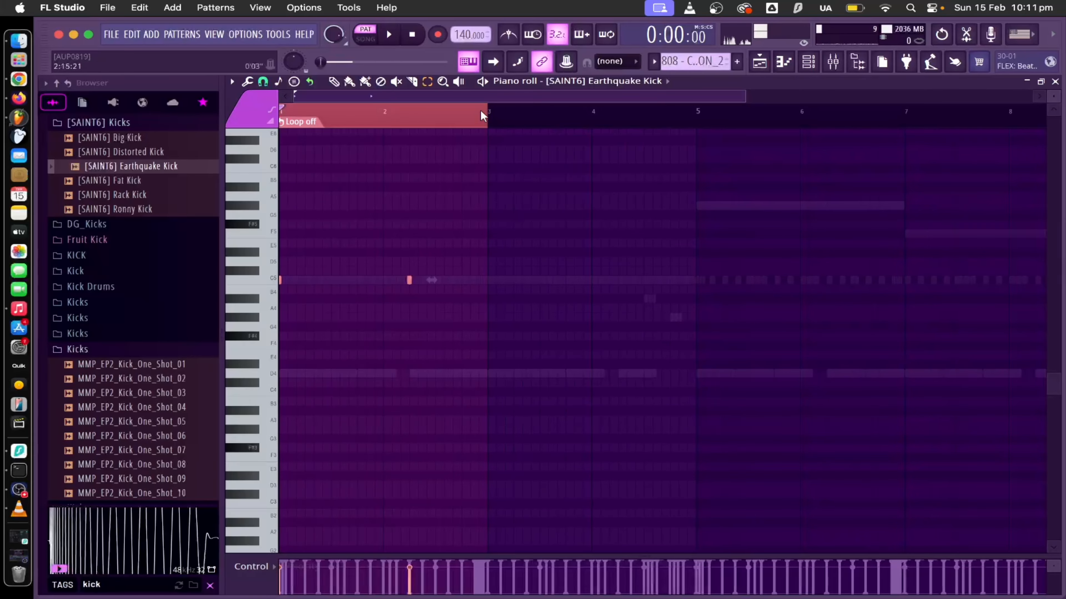
{"action": "key", "text": "super+b"}
{"action": "key", "text": "super+b"}
{"action": "key", "text": "super+b"}
{"action": "key", "text": "super+d"}
{"action": "left_click_drag", "start_coordinate": [521, 97], "coordinate": [534, 121]}
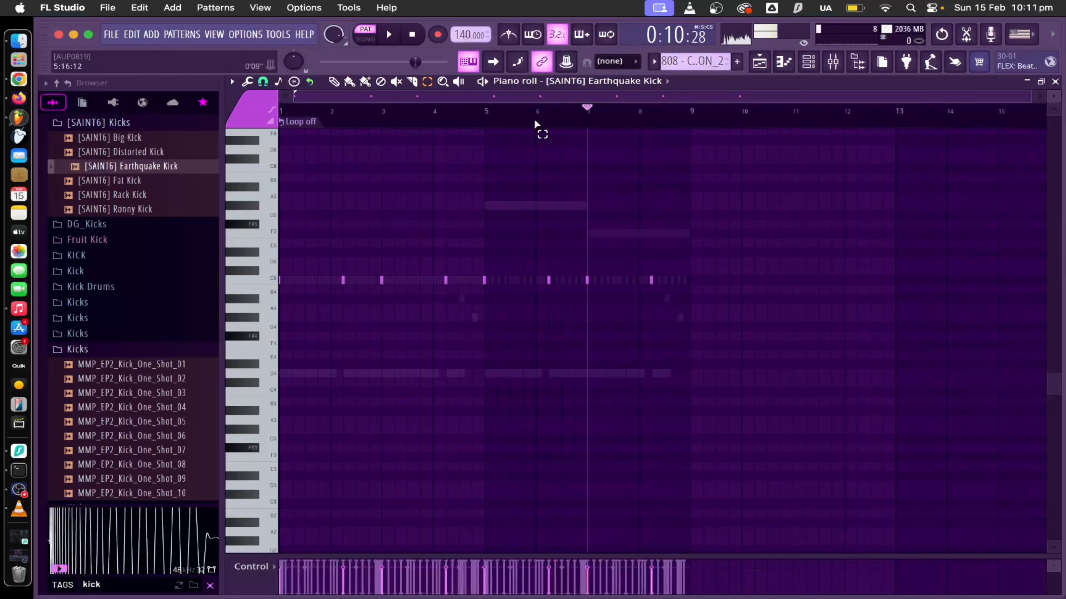
- Route the snare, hi-hat and Earthquake Kick channels to mixer tracks 5, 6 and 7, and bring up the mixer
{"action": "key", "text": "space"}
{"action": "key", "text": "F6"}
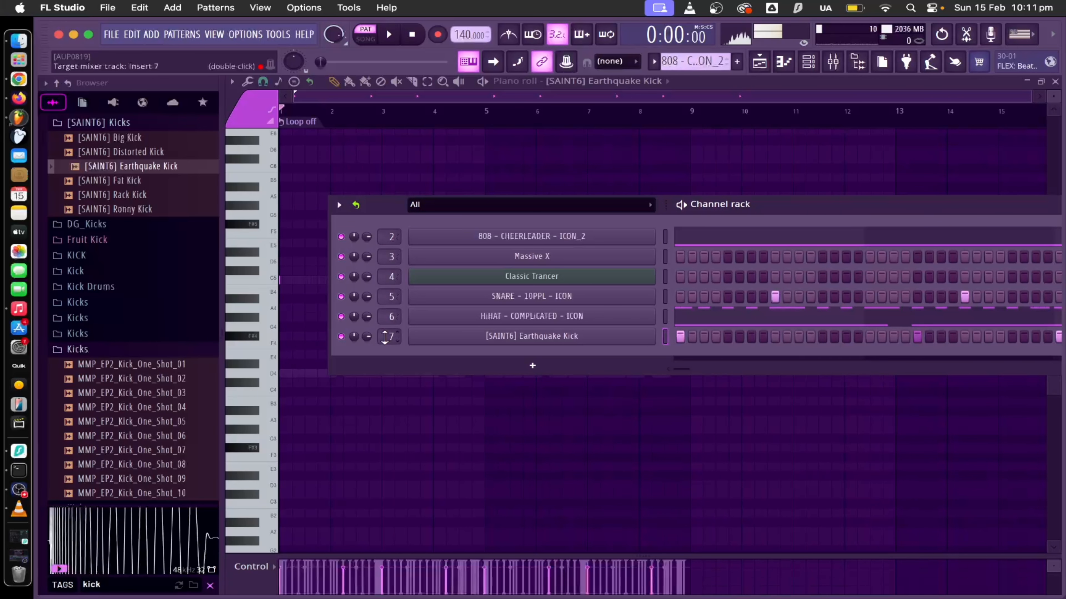
{"action": "left_click", "coordinate": [833, 71]}
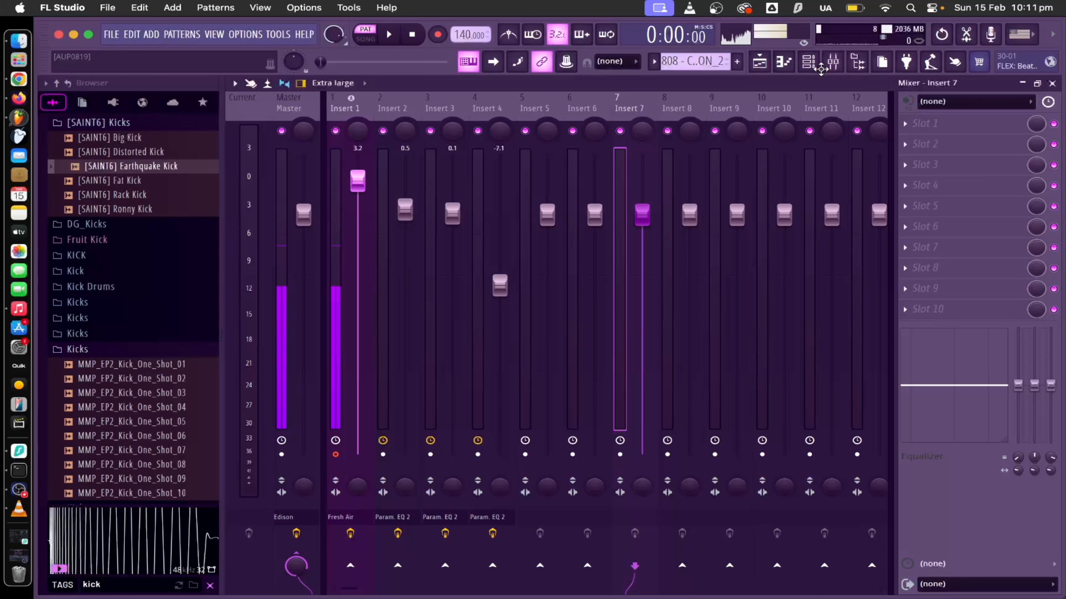
- Balance the drums during playback: Insert 6 at about -7.8 dB, Insert 5 at 2.2 dB and Insert 7 at 1.8 dB
{"action": "key", "text": "space"}
{"action": "left_click", "coordinate": [383, 160]}
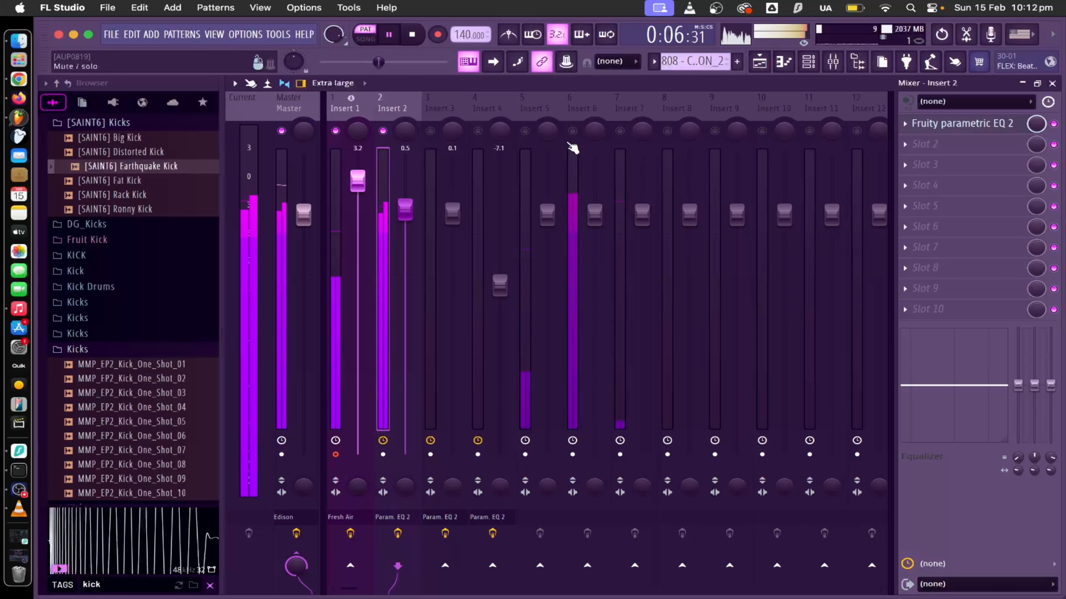
{"action": "left_click_drag", "start_coordinate": [601, 207], "coordinate": [596, 290]}
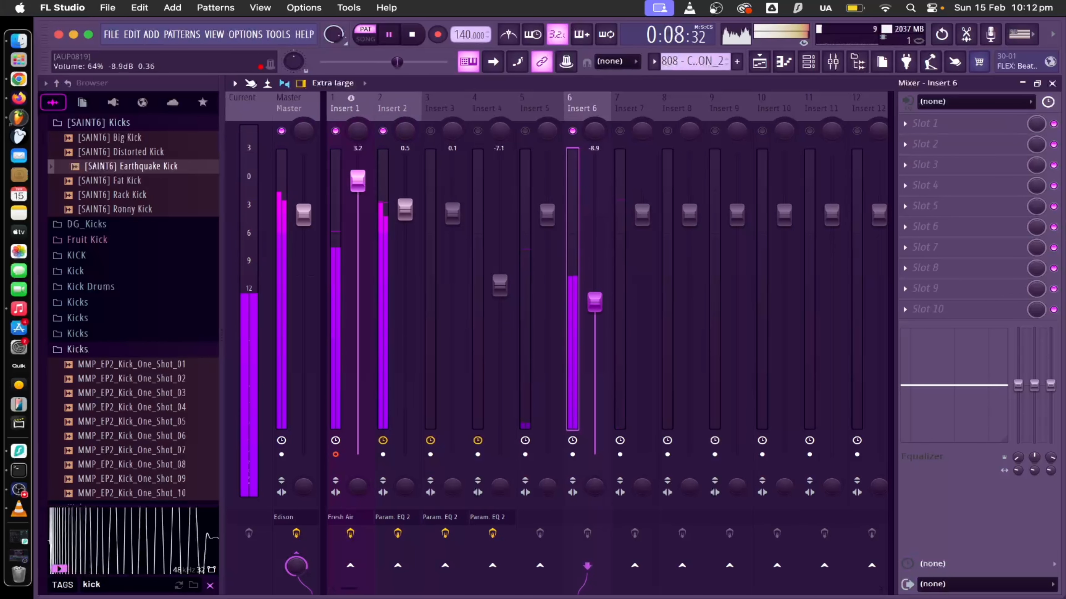
{"action": "left_click", "coordinate": [533, 138]}
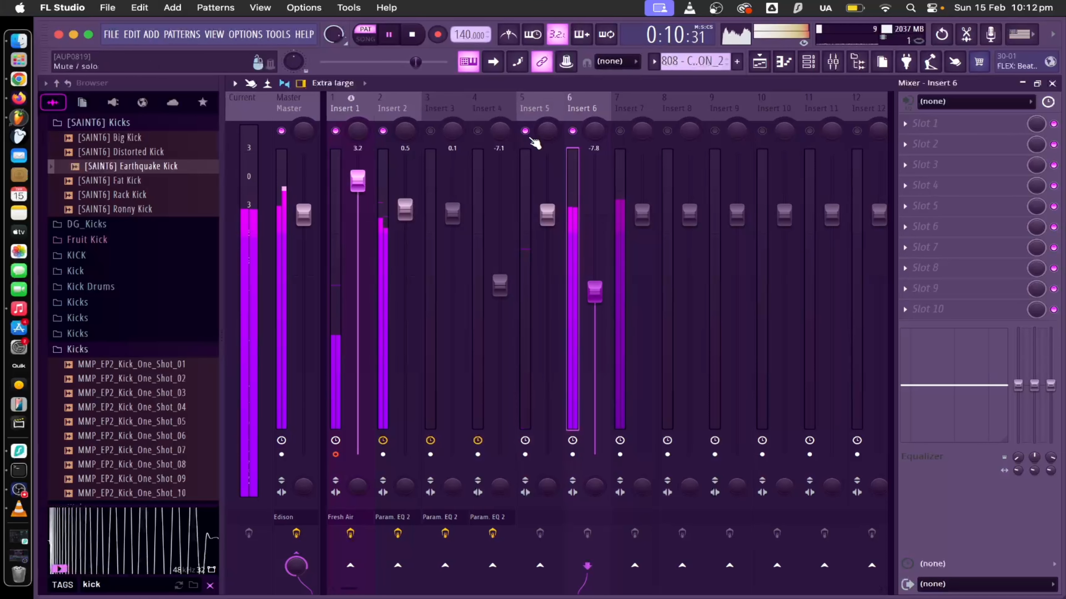
{"action": "left_click_drag", "start_coordinate": [546, 194], "coordinate": [547, 196]}
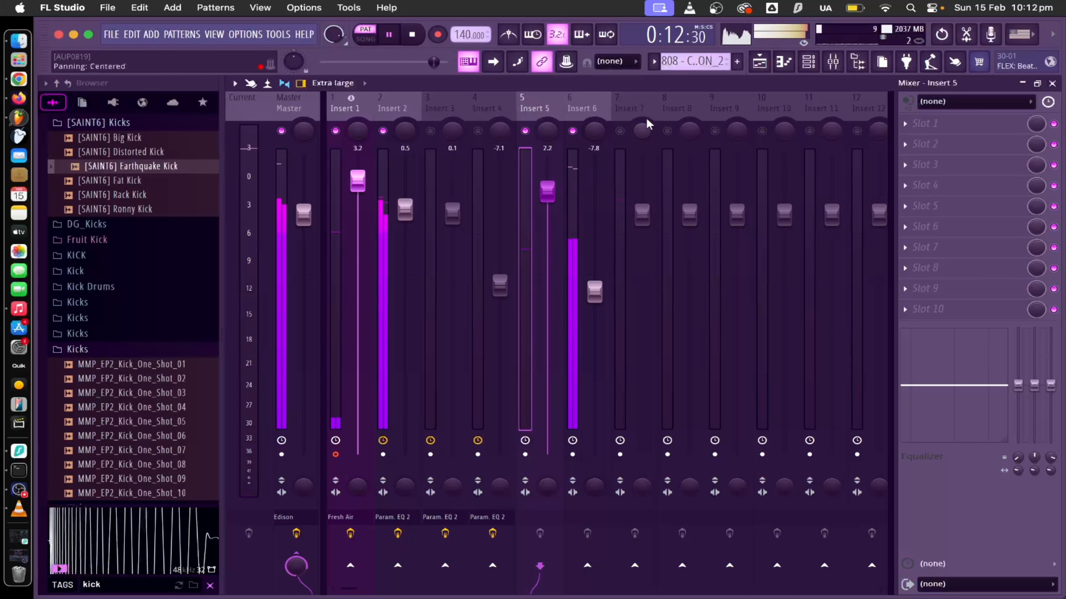
{"action": "left_click_drag", "start_coordinate": [642, 214], "coordinate": [641, 192]}
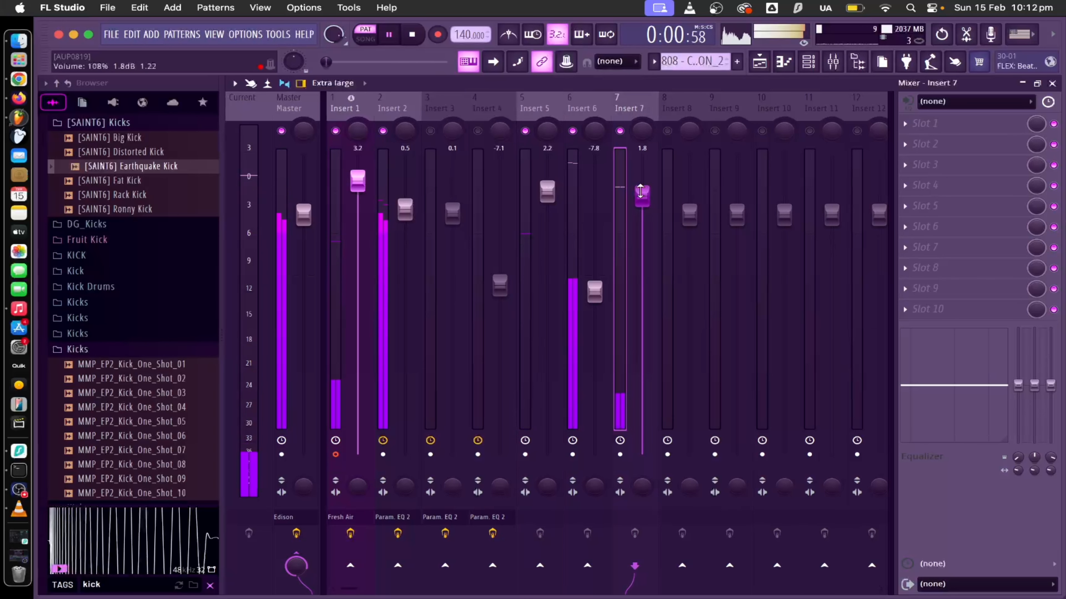
- Add Fresh Air to the snare's Insert 5 with Mid Air and High Air both at 62
{"action": "left_click", "coordinate": [534, 161]}
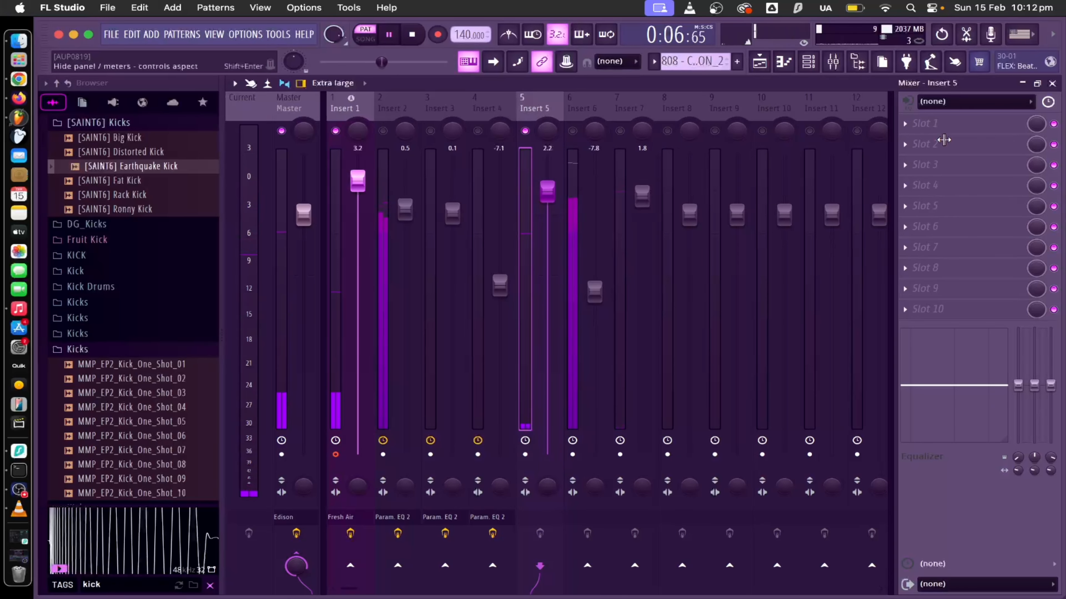
{"action": "left_click", "coordinate": [925, 123]}
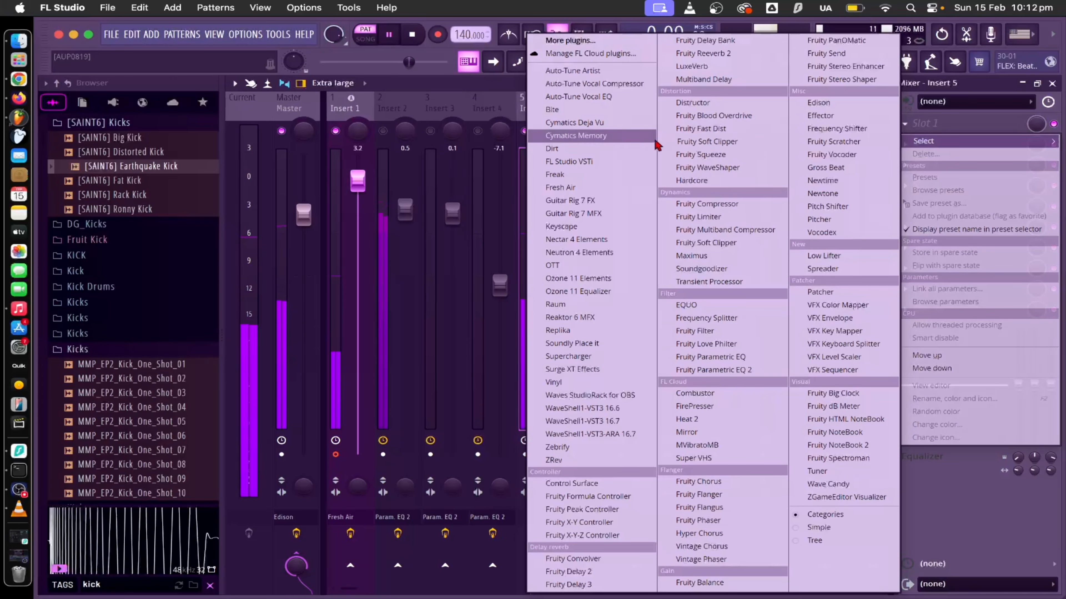
{"action": "left_click", "coordinate": [560, 188]}
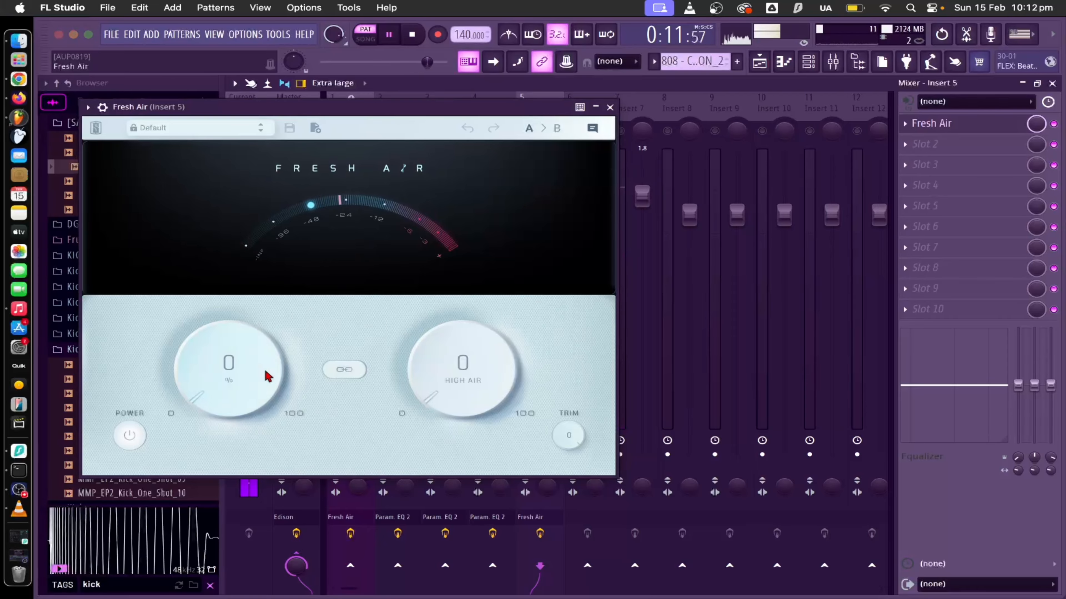
{"action": "left_click_drag", "start_coordinate": [267, 376], "coordinate": [270, 220]}
{"action": "left_click_drag", "start_coordinate": [492, 364], "coordinate": [446, 176]}
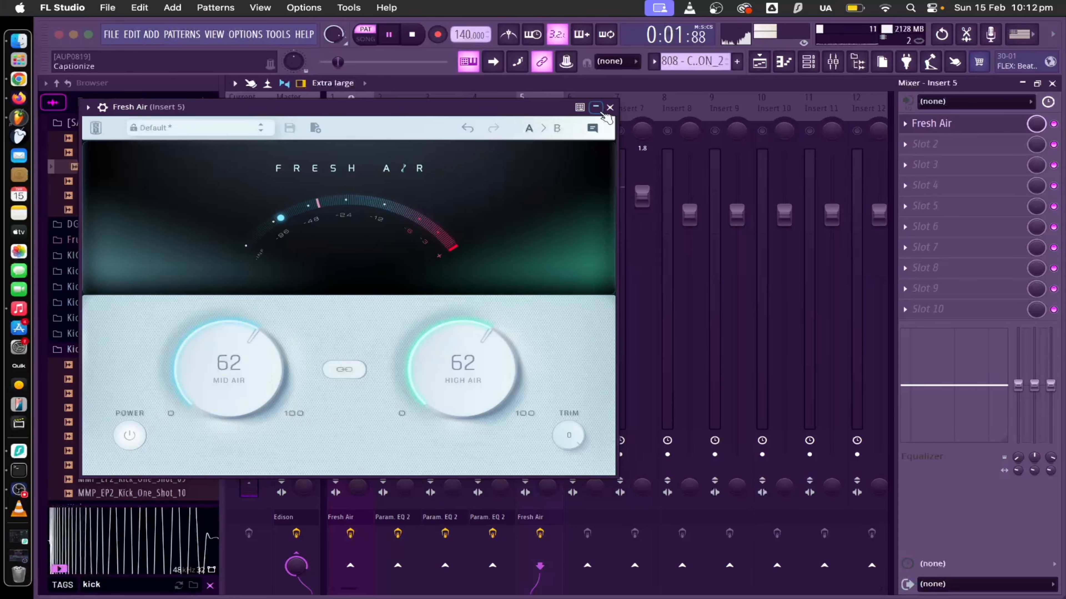
{"action": "left_click", "coordinate": [610, 107]}
- Add Soundgoodizer as the second effect on Insert 5 and lower the track's level to about -0.2 dB
{"action": "left_click", "coordinate": [925, 144]}
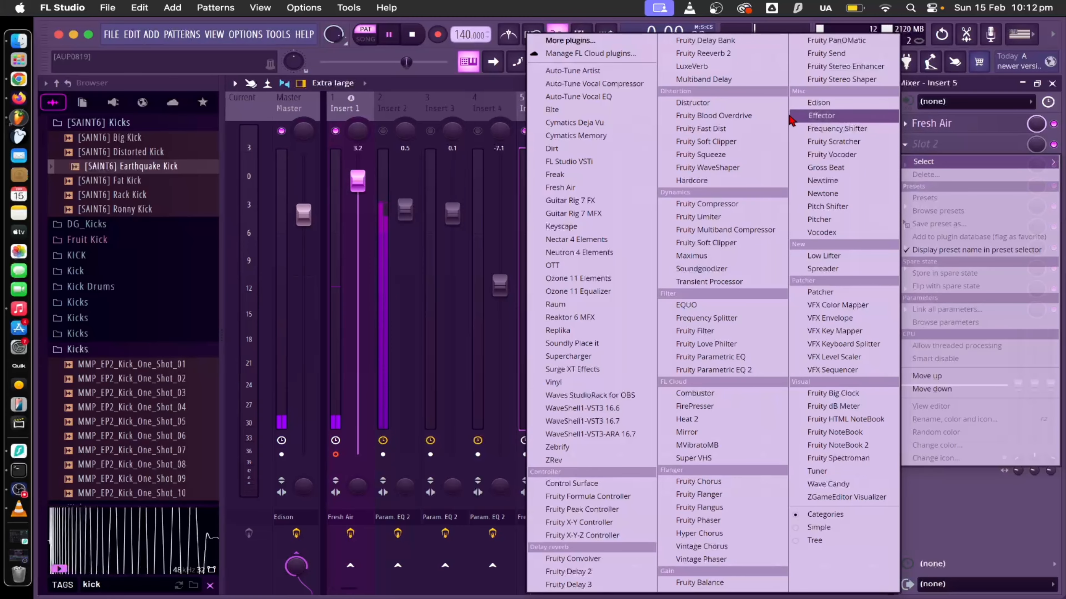
{"action": "left_click", "coordinate": [744, 269]}
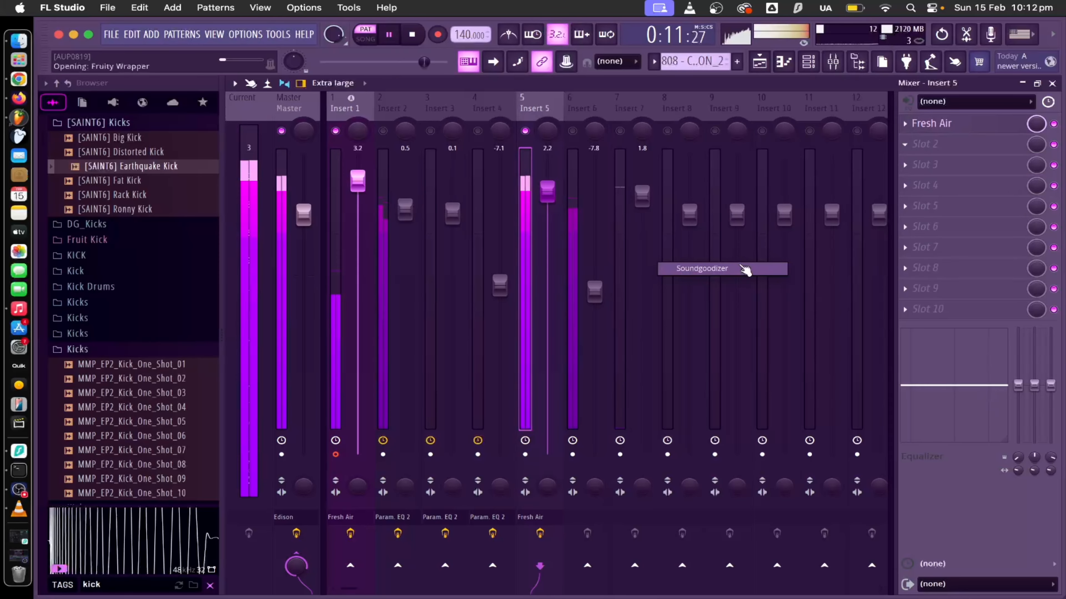
{"action": "left_click", "coordinate": [478, 195]}
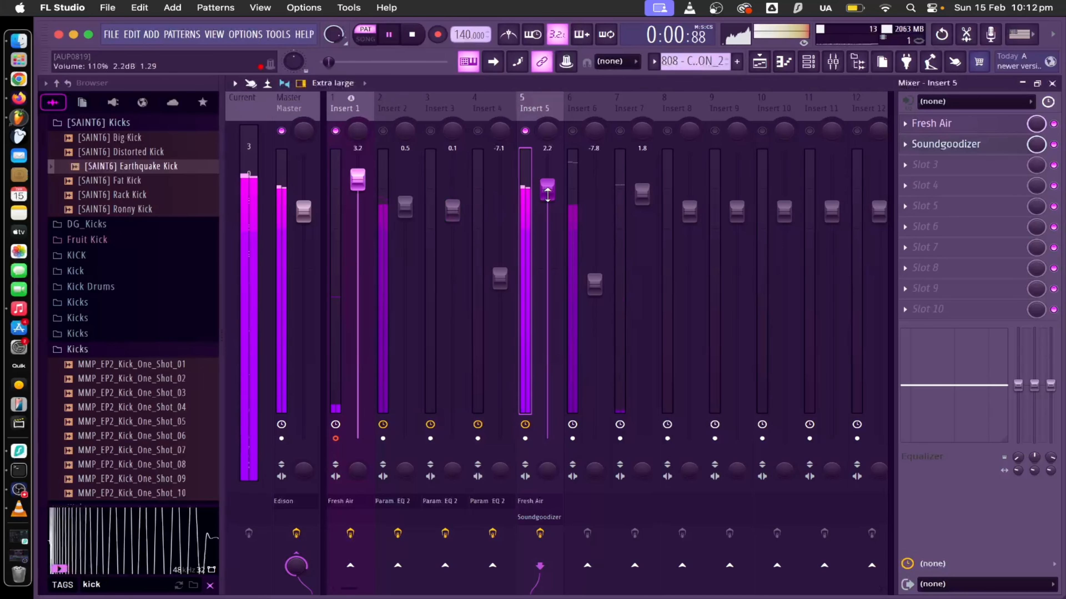
{"action": "left_click_drag", "start_coordinate": [547, 191], "coordinate": [548, 220]}
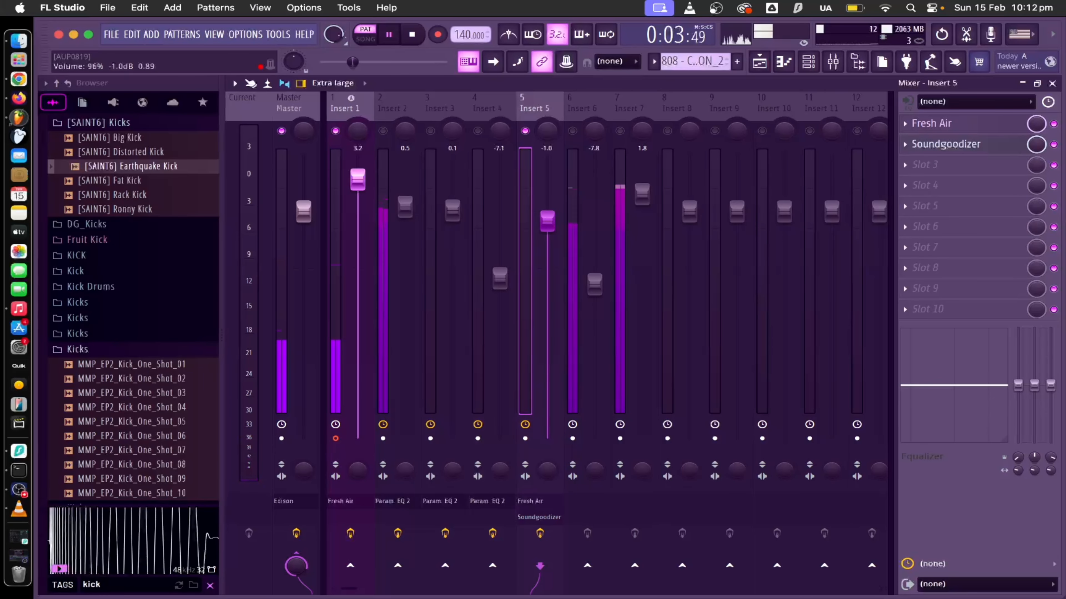
- Set the hi-hat's Insert 6 to about -11.9 dB and add Fruity Parametric EQ 2 with band 1 as a high pass
{"action": "left_click", "coordinate": [583, 105]}
{"action": "left_click", "coordinate": [927, 123]}
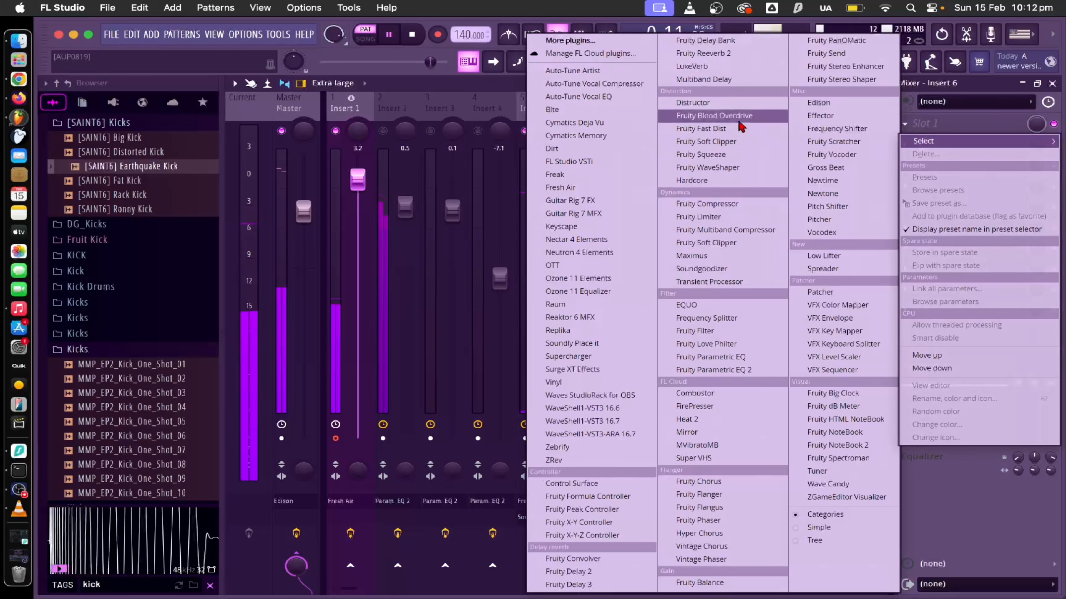
{"action": "left_click", "coordinate": [709, 370]}
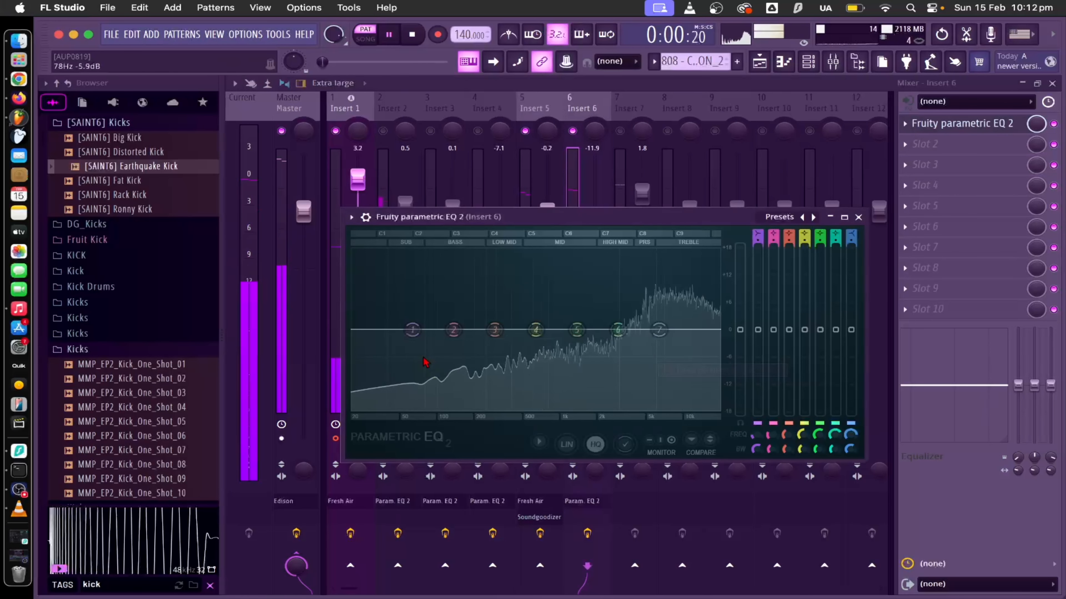
{"action": "right_click", "coordinate": [412, 330]}
{"action": "mouse_move", "coordinate": [434, 365]}
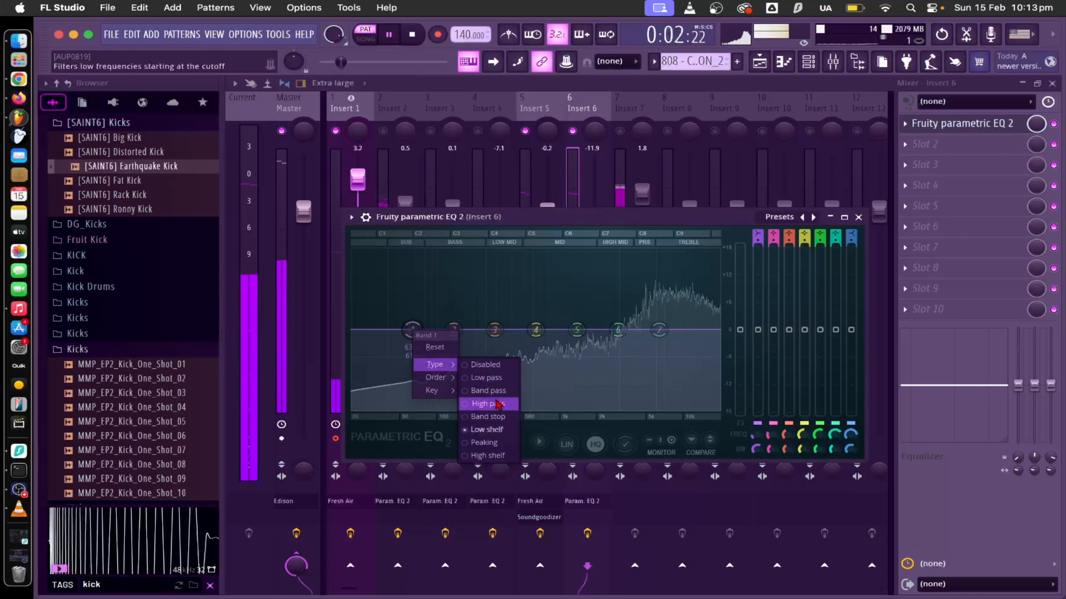
{"action": "left_click", "coordinate": [497, 404]}
{"action": "left_click", "coordinate": [859, 217]}
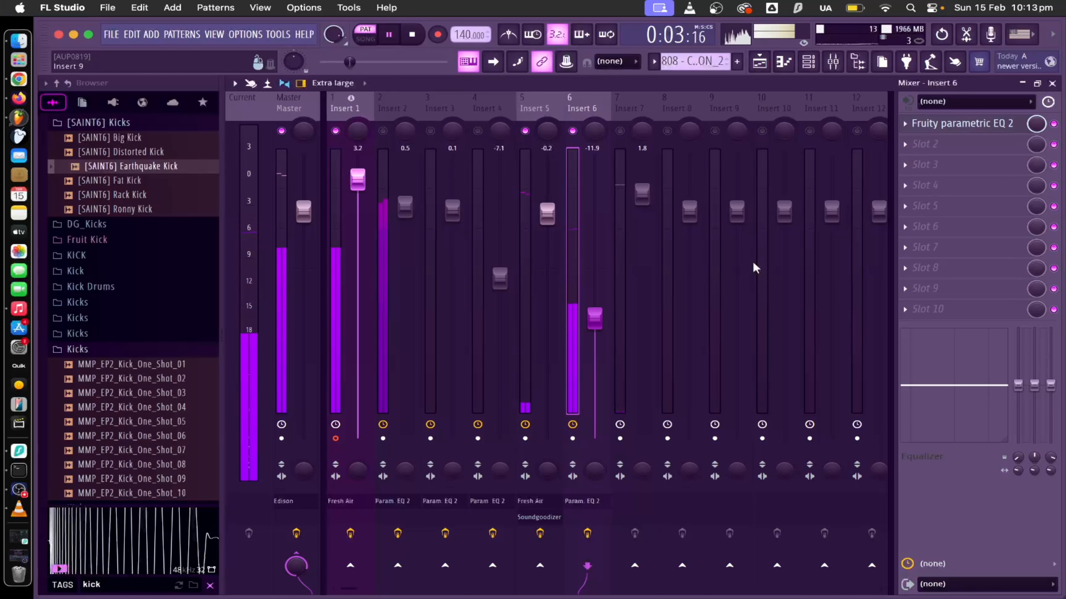
- Send the kick on Insert 7 to Insert 2 and unmute Insert 2
{"action": "left_click", "coordinate": [627, 173]}
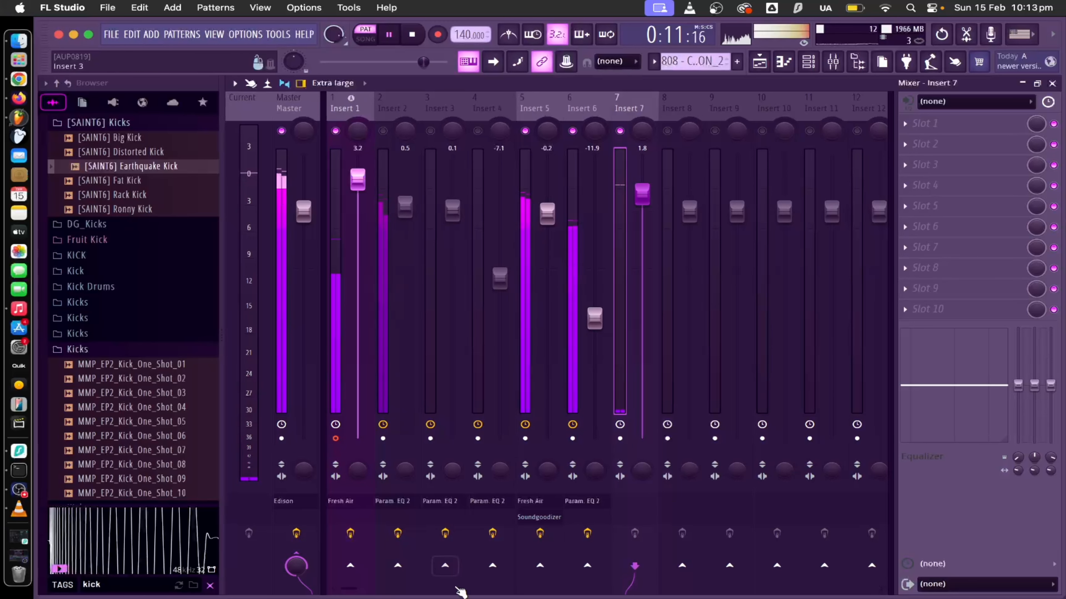
{"action": "left_click", "coordinate": [398, 566]}
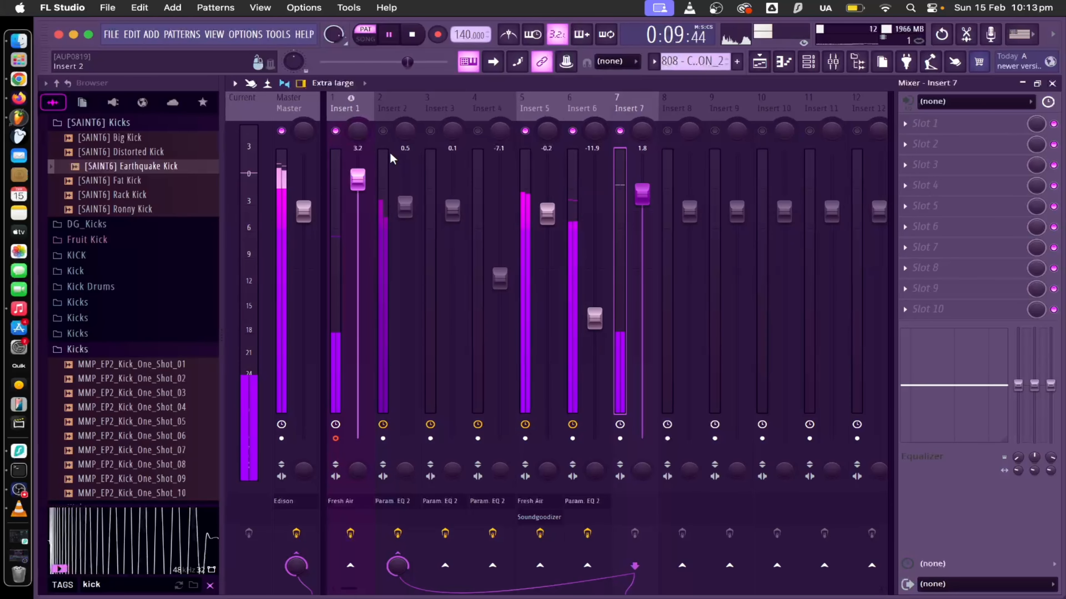
{"action": "left_click", "coordinate": [386, 135]}
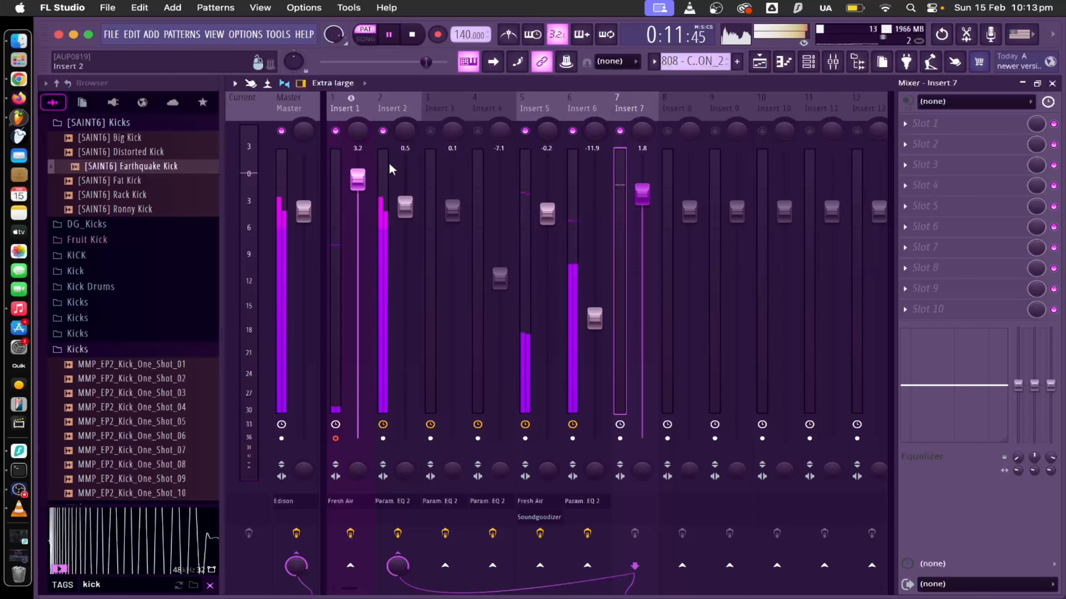
- Stop playback and add Fruity Limiter after the EQ on Insert 2
{"action": "left_click", "coordinate": [383, 172]}
{"action": "key", "text": "space"}
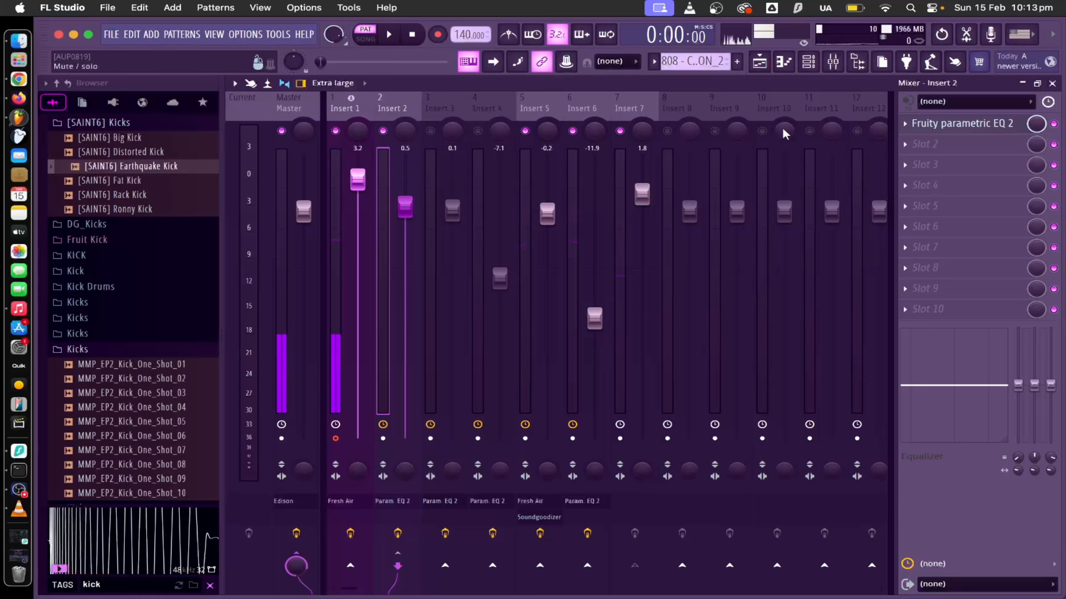
{"action": "left_click", "coordinate": [932, 147]}
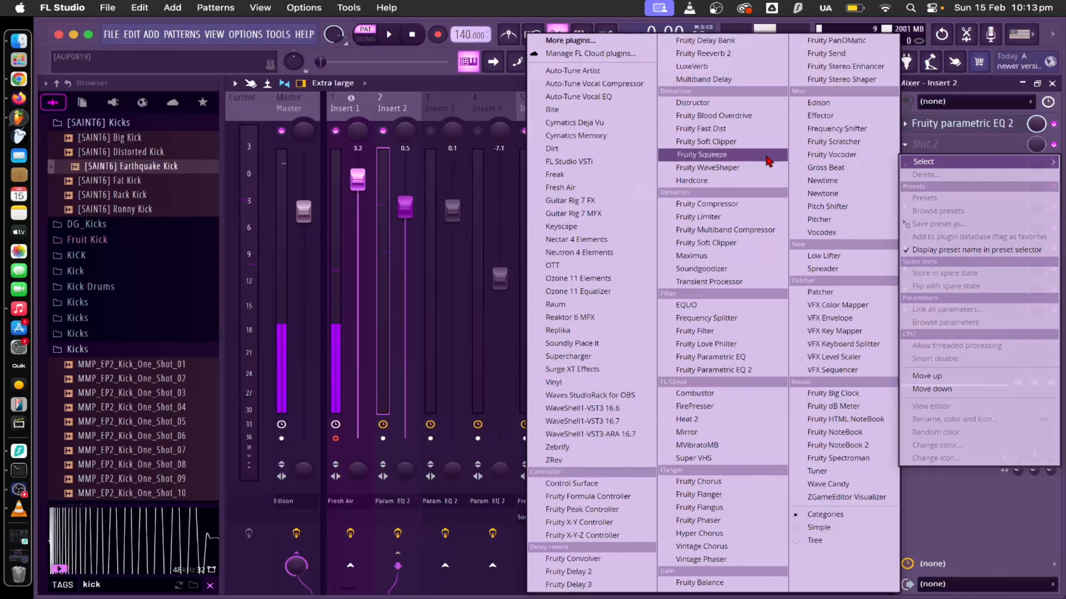
{"action": "left_click", "coordinate": [765, 221]}
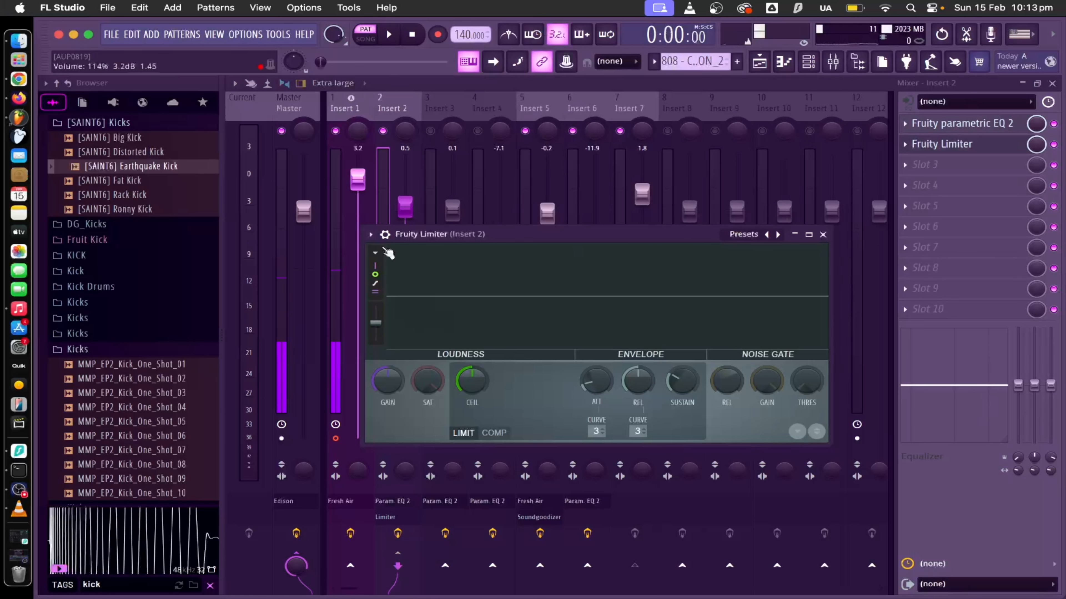
- Load the Transient shaping preset in the Fruity Limiter on Insert 2
{"action": "left_click_drag", "start_coordinate": [493, 238], "coordinate": [445, 178]}
{"action": "left_click", "coordinate": [319, 172]}
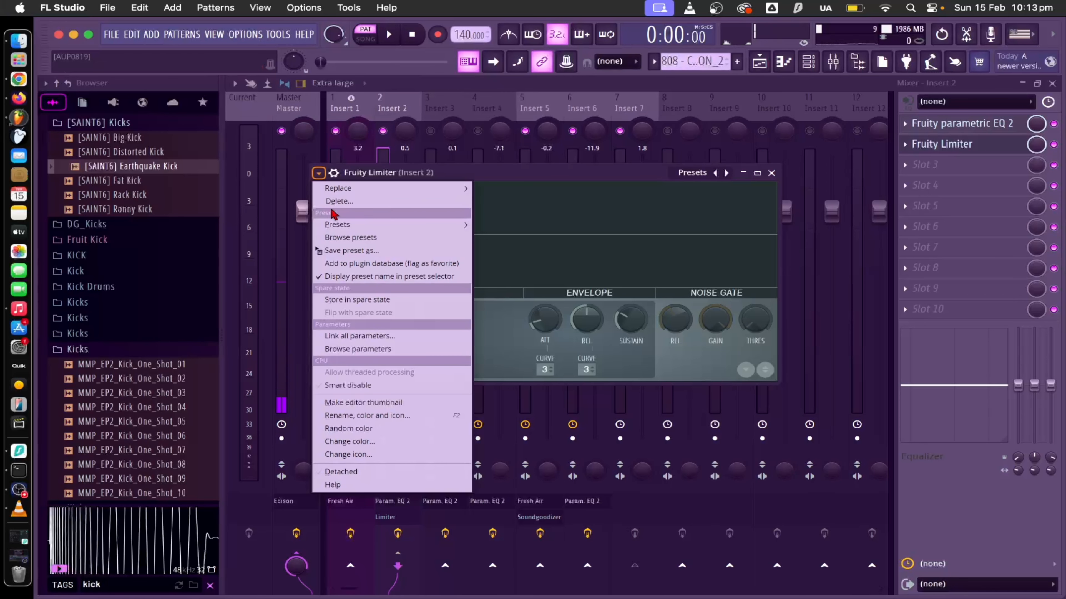
{"action": "mouse_move", "coordinate": [377, 225]}
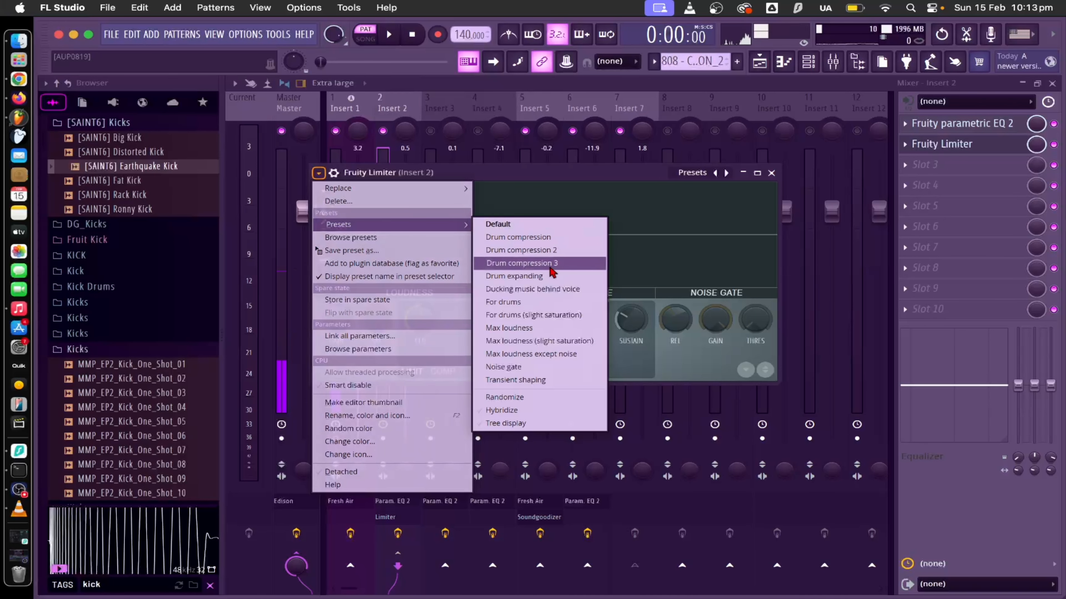
{"action": "left_click", "coordinate": [566, 383]}
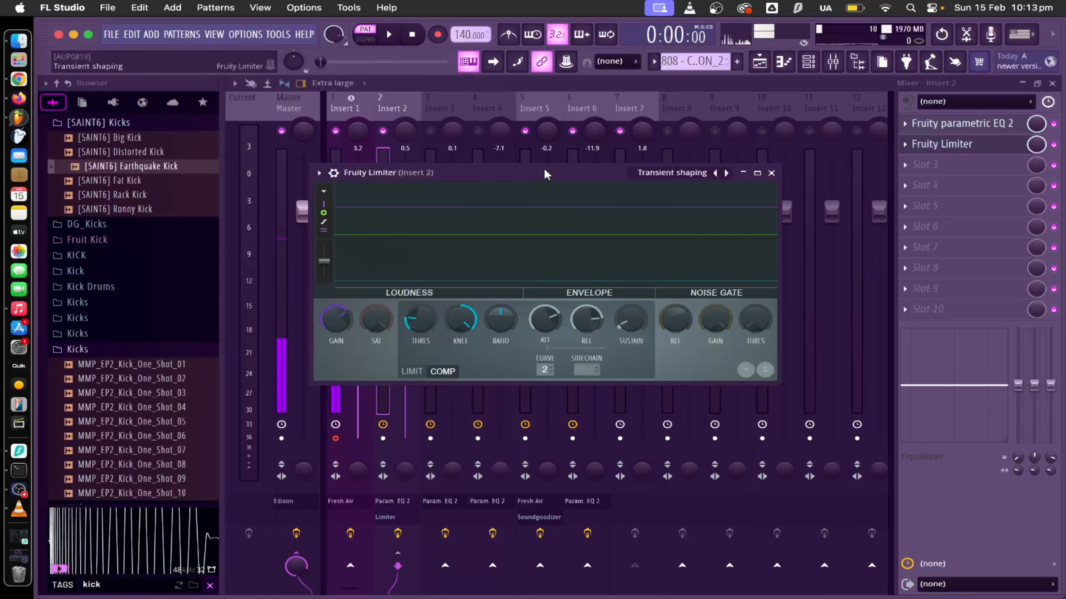
- Set the compressor's sidechain input to 1, lower its threshold, knee, attack and release, and briefly play the pattern to test the ducking
{"action": "left_click_drag", "start_coordinate": [529, 175], "coordinate": [599, 115]}
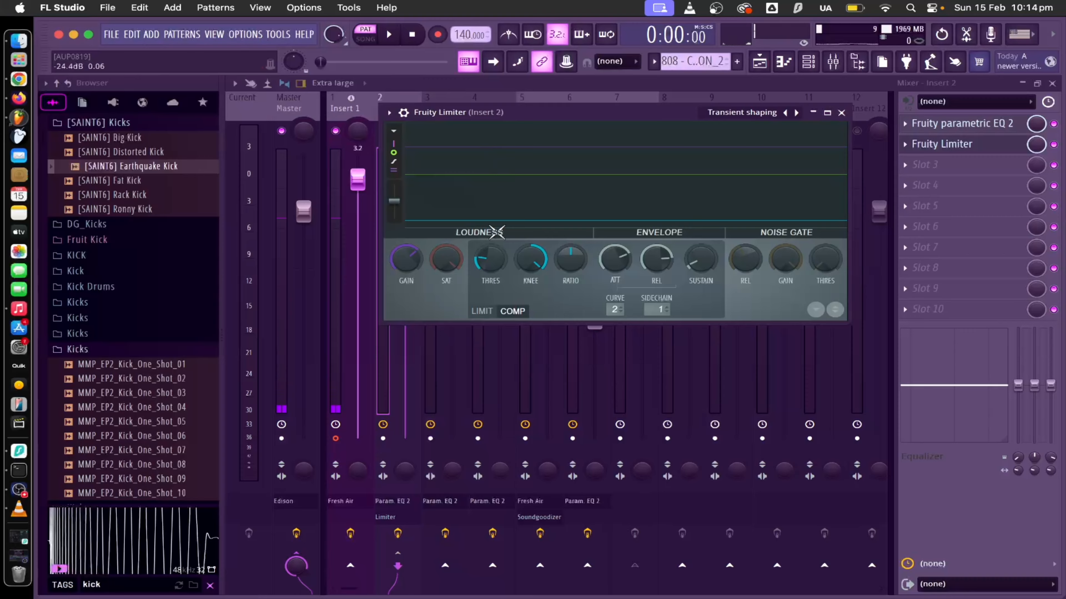
{"action": "left_click_drag", "start_coordinate": [496, 231], "coordinate": [496, 251]}
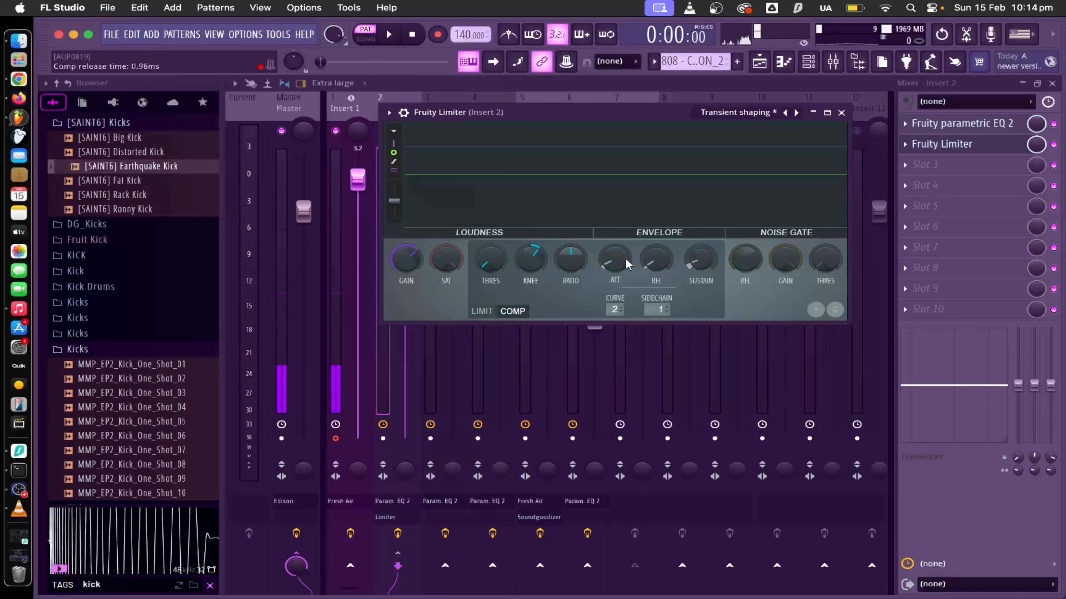
{"action": "left_click_drag", "start_coordinate": [514, 122], "coordinate": [530, 129]}
{"action": "key", "text": "space"}
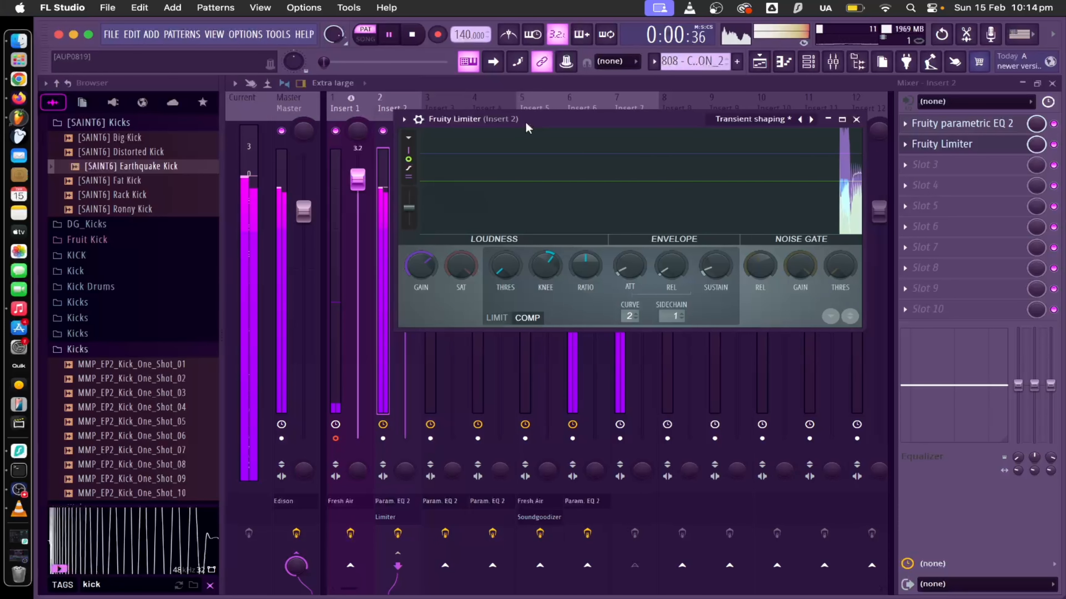
{"action": "key", "text": "space"}
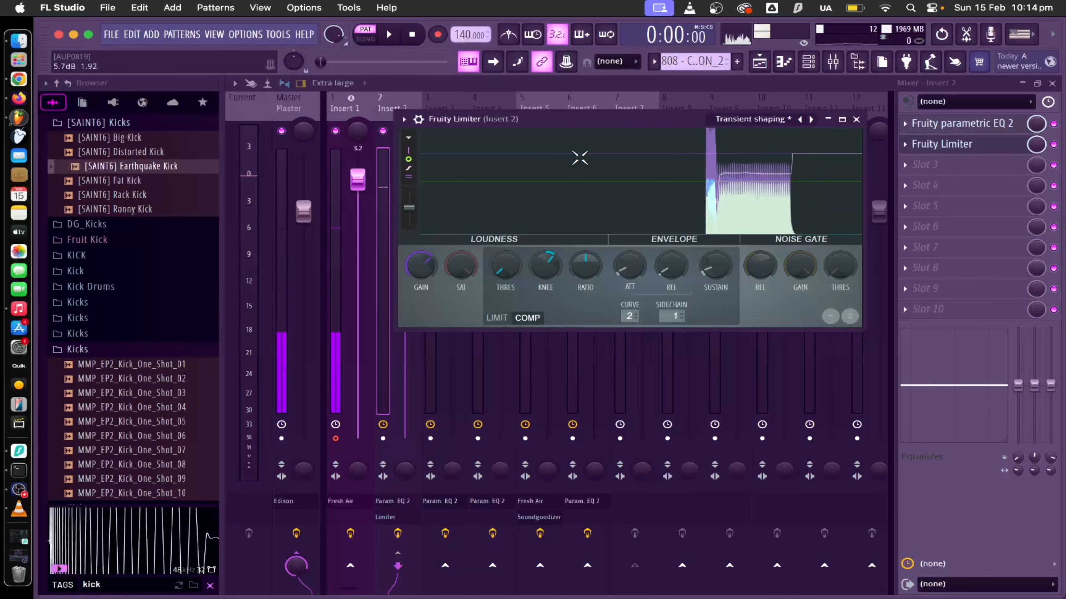
- Fine-tune the sidechain compression during playback, with the knee at about 97%, a slightly longer attack and a short release
{"action": "key", "text": "space"}
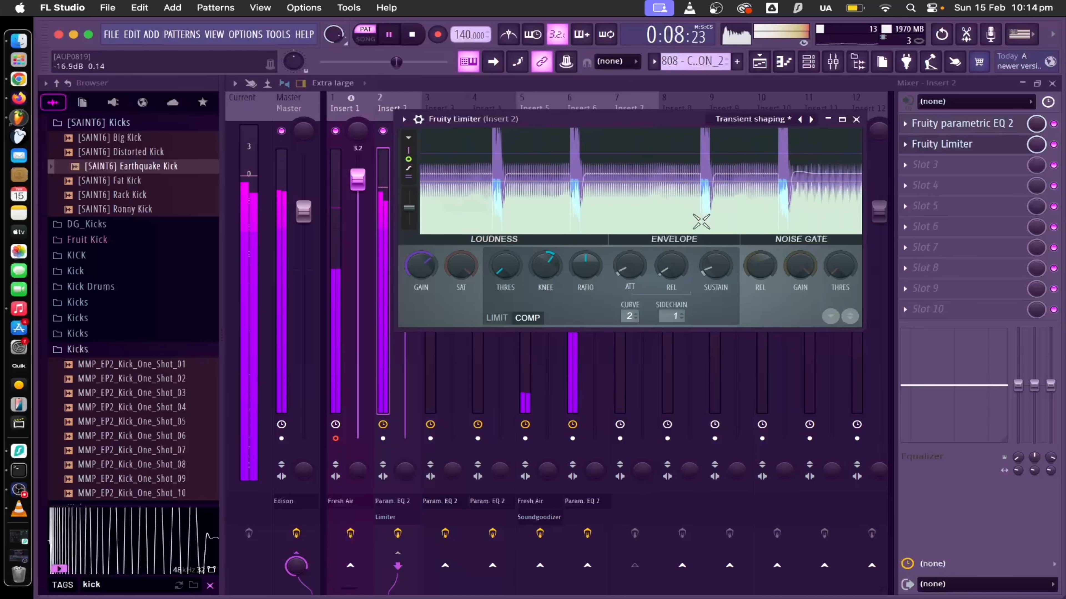
{"action": "left_click_drag", "start_coordinate": [666, 301], "coordinate": [666, 312]}
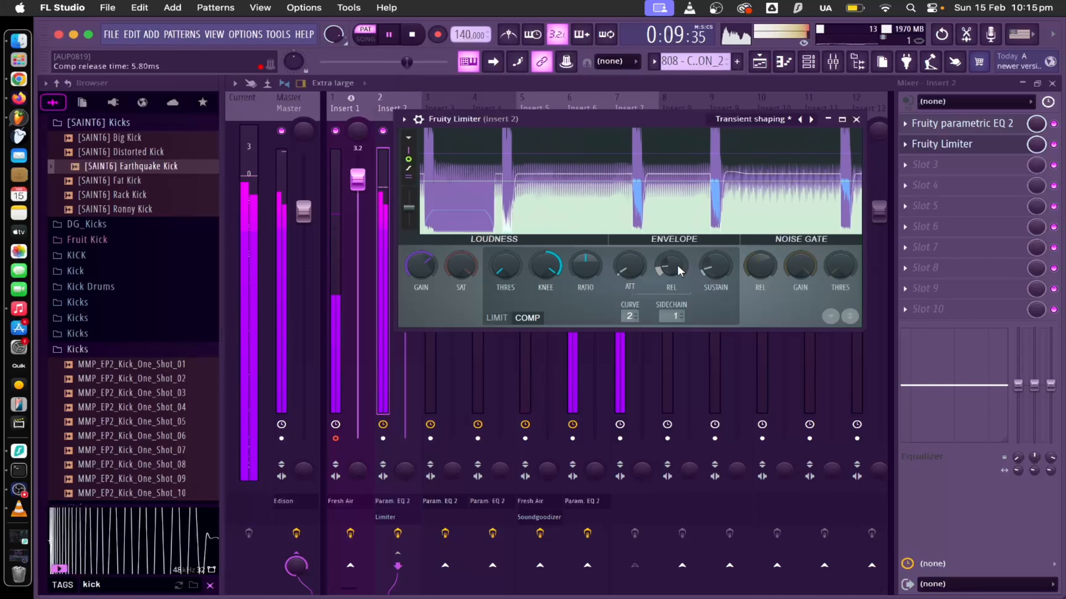
{"action": "left_click_drag", "start_coordinate": [721, 274], "coordinate": [721, 252]}
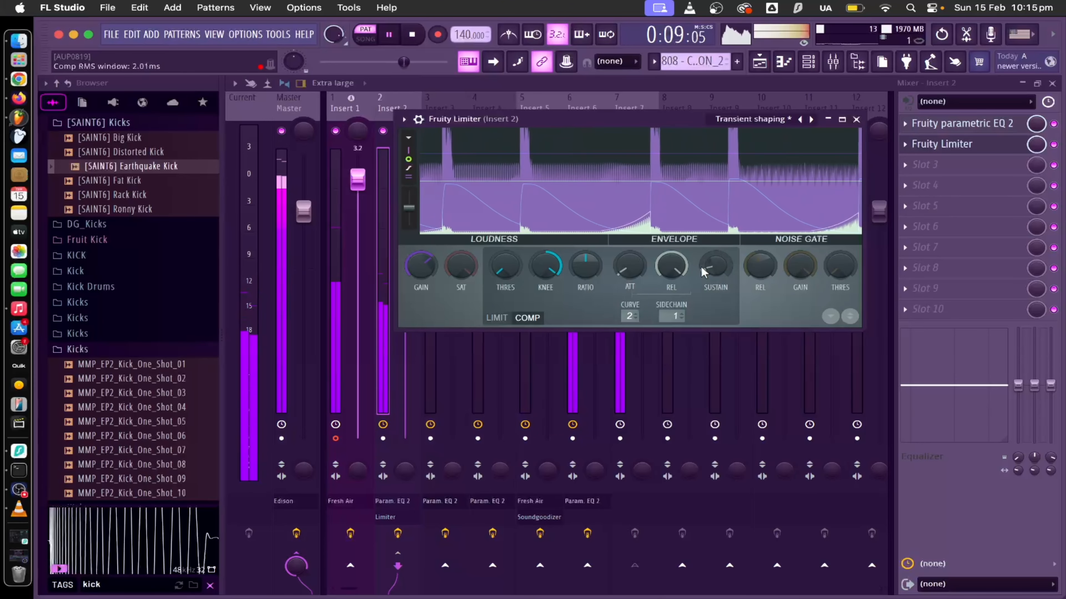
{"action": "left_click_drag", "start_coordinate": [719, 261], "coordinate": [713, 270]}
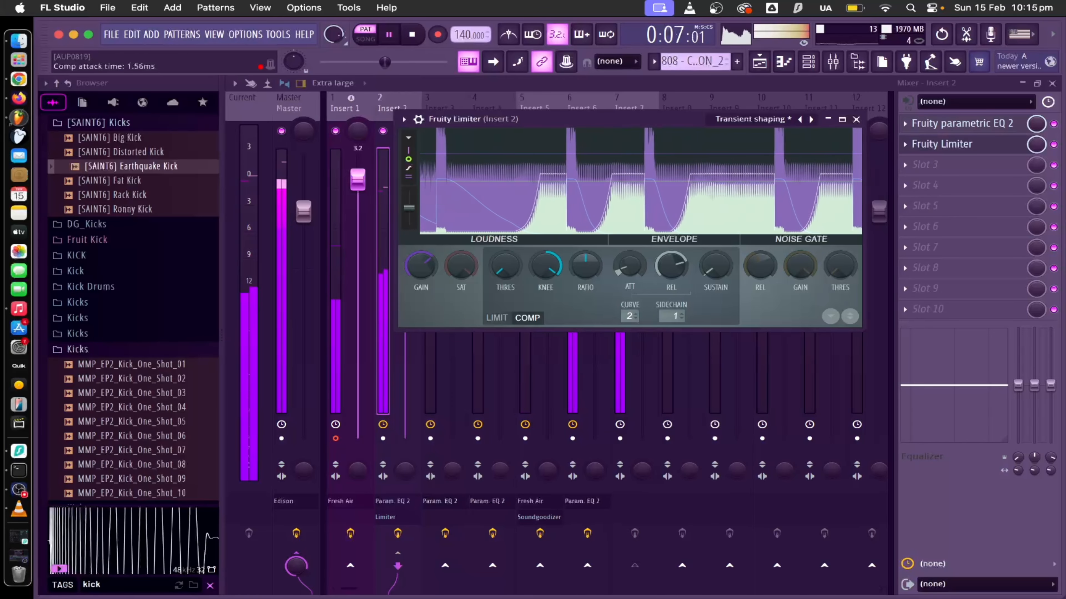
{"action": "left_click_drag", "start_coordinate": [629, 265], "coordinate": [638, 290]}
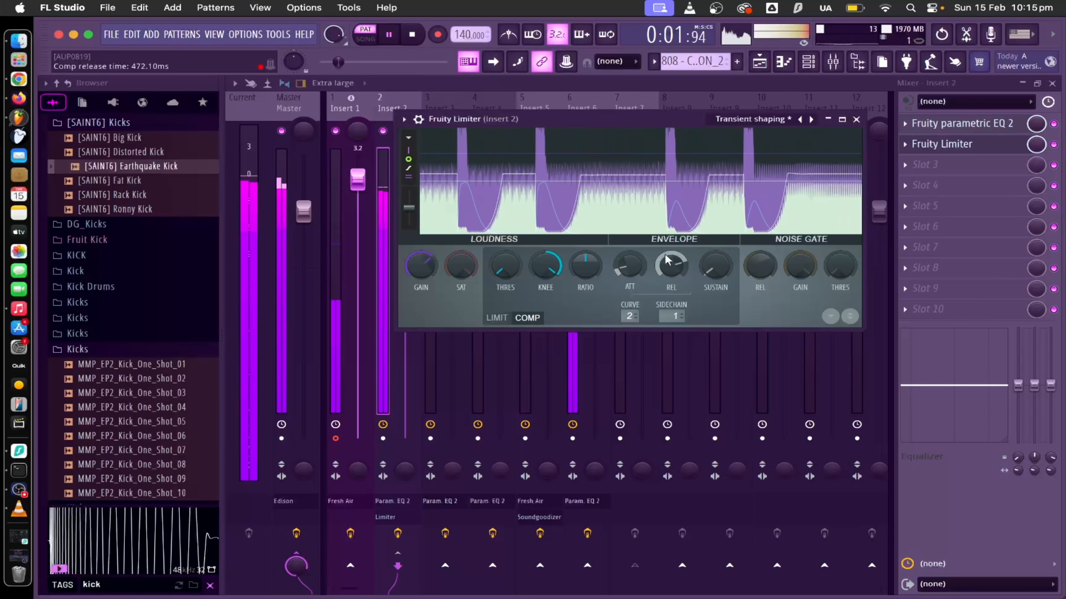
{"action": "left_click_drag", "start_coordinate": [668, 260], "coordinate": [668, 279]}
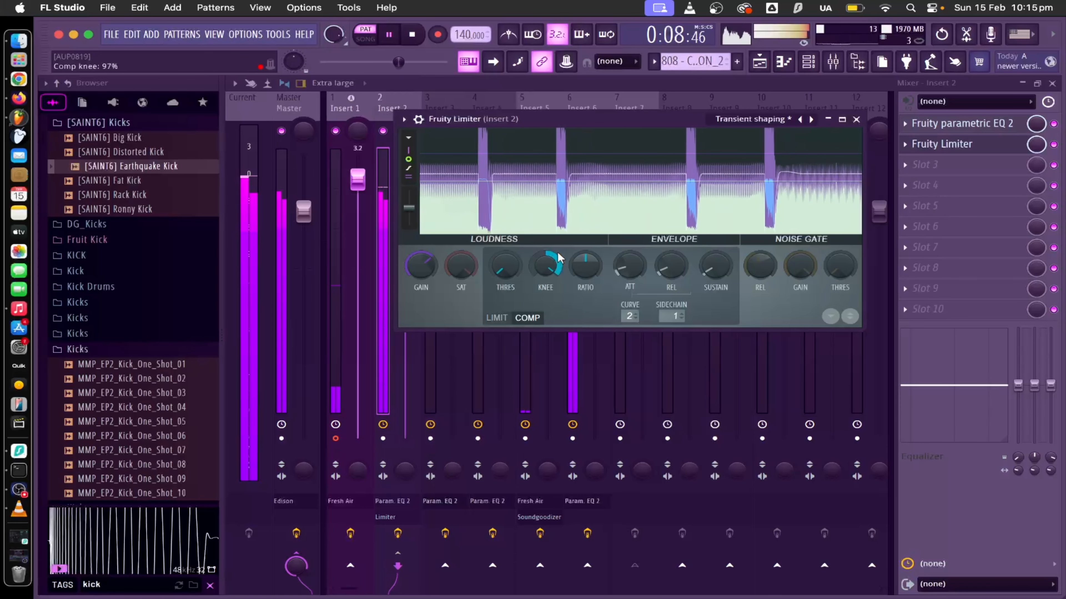
- Close the Fruity Limiter, lower Insert 2 to about -0.8 dB and stop playback
{"action": "left_click", "coordinate": [856, 120]}
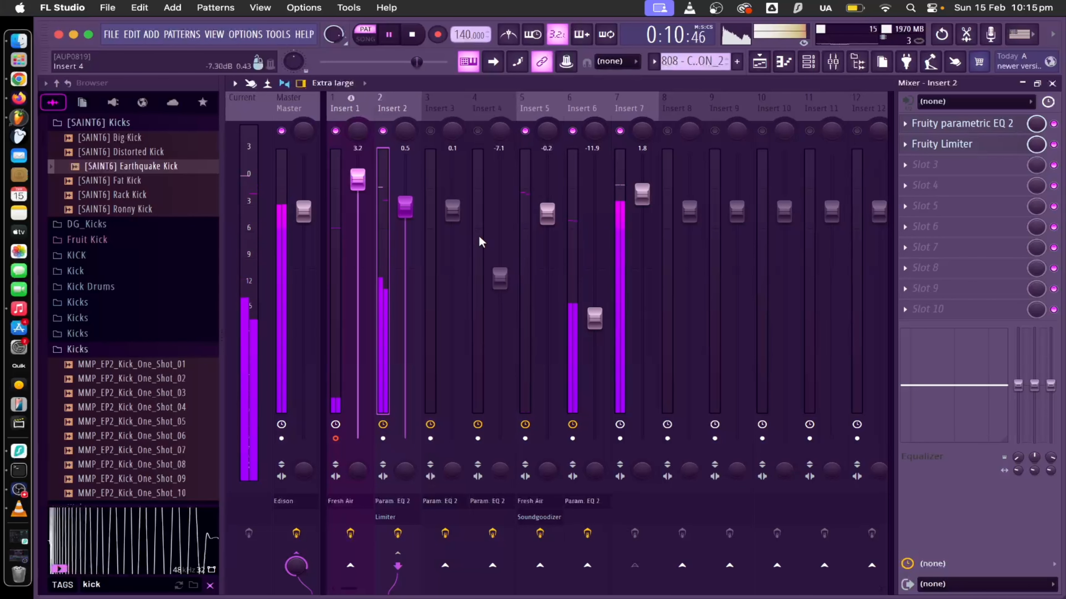
{"action": "left_click_drag", "start_coordinate": [405, 206], "coordinate": [404, 219]}
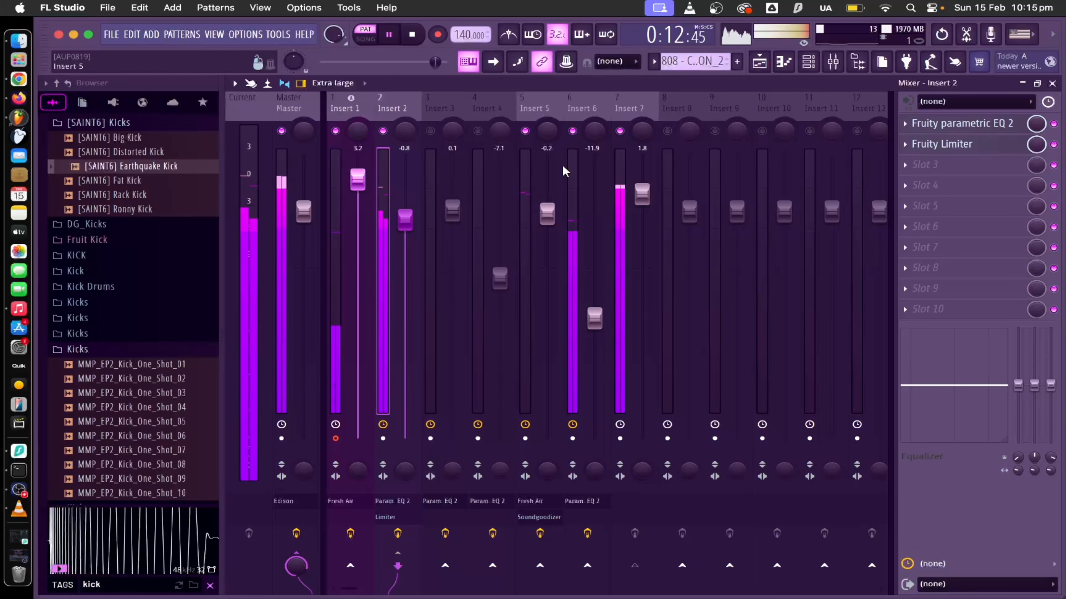
{"action": "key", "text": "space"}
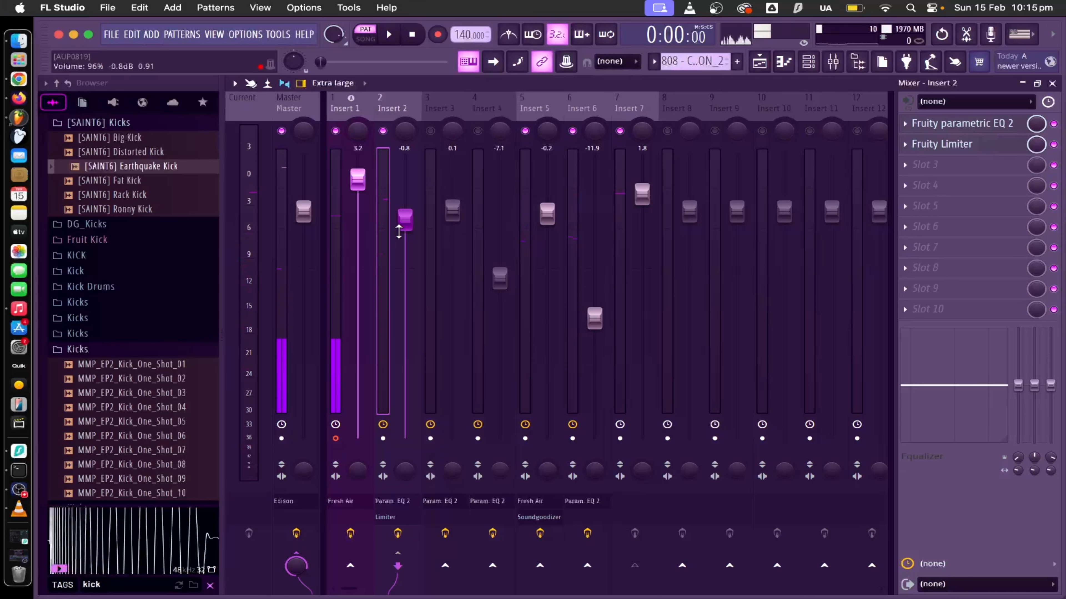
- Add Fruity Parametric EQ 2 to the kick's Insert 7 and check the kick's frequency spectrum during playback
{"action": "left_click", "coordinate": [622, 181]}
{"action": "left_click", "coordinate": [578, 181]}
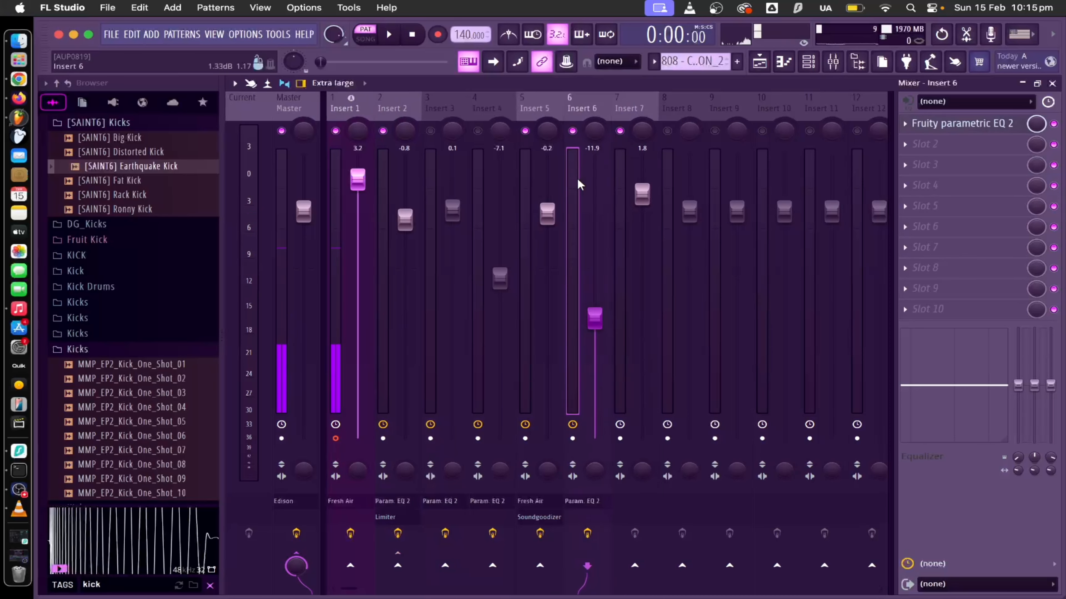
{"action": "left_click", "coordinate": [622, 181]}
{"action": "key", "text": "space"}
{"action": "left_click", "coordinate": [925, 123]}
{"action": "left_click", "coordinate": [713, 370]}
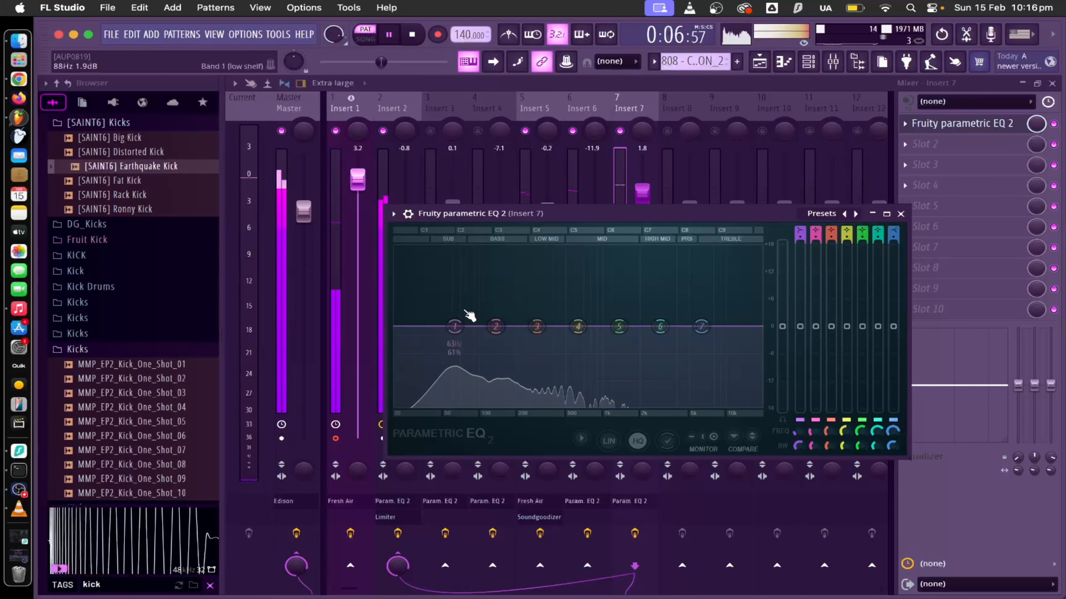
{"action": "key", "text": "space"}
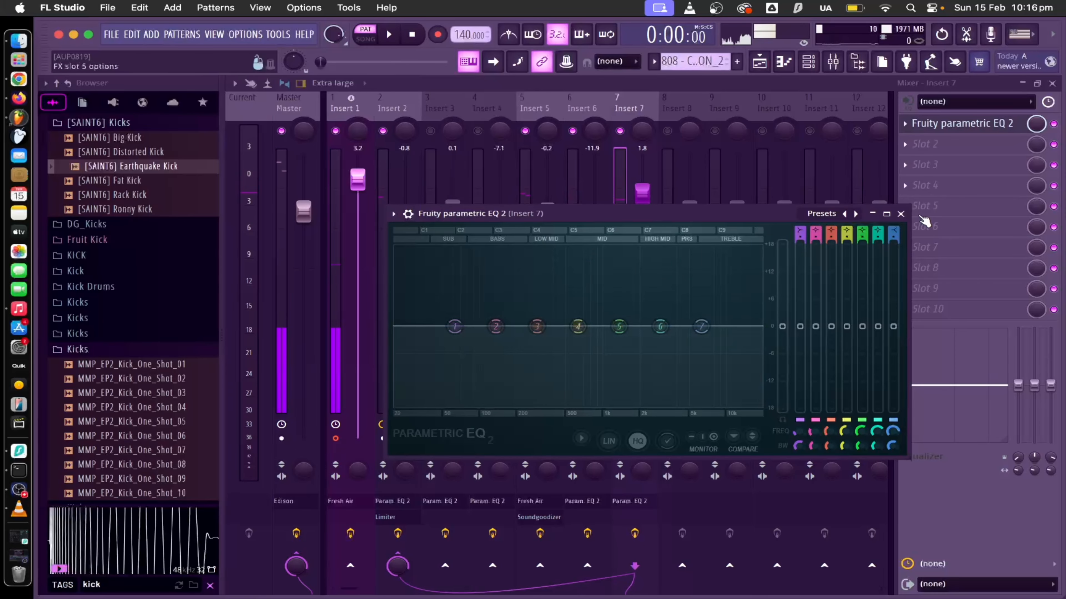
{"action": "left_click", "coordinate": [900, 214]}
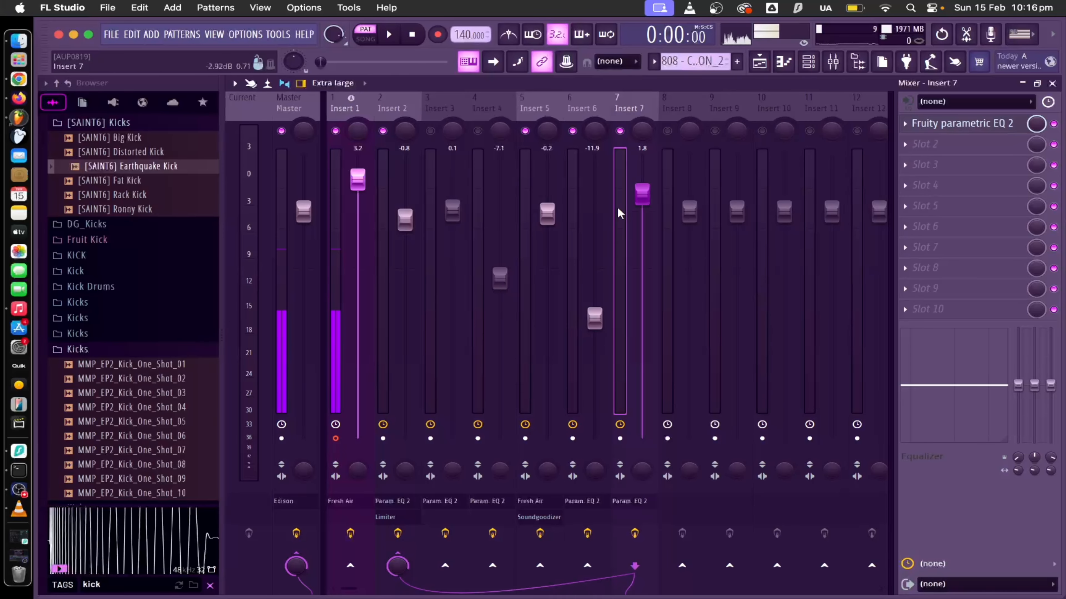
- Unmute all mixer tracks and all playlist tracks
{"action": "right_click", "coordinate": [479, 140]}
{"action": "right_click", "coordinate": [479, 140]}
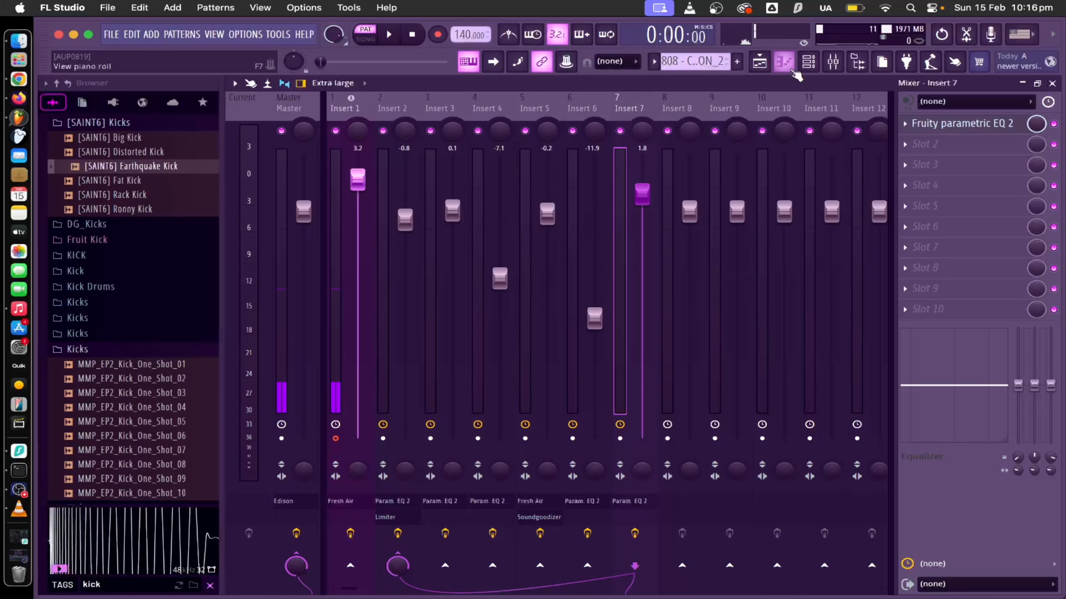
{"action": "left_click", "coordinate": [808, 63]}
{"action": "left_click", "coordinate": [784, 61]}
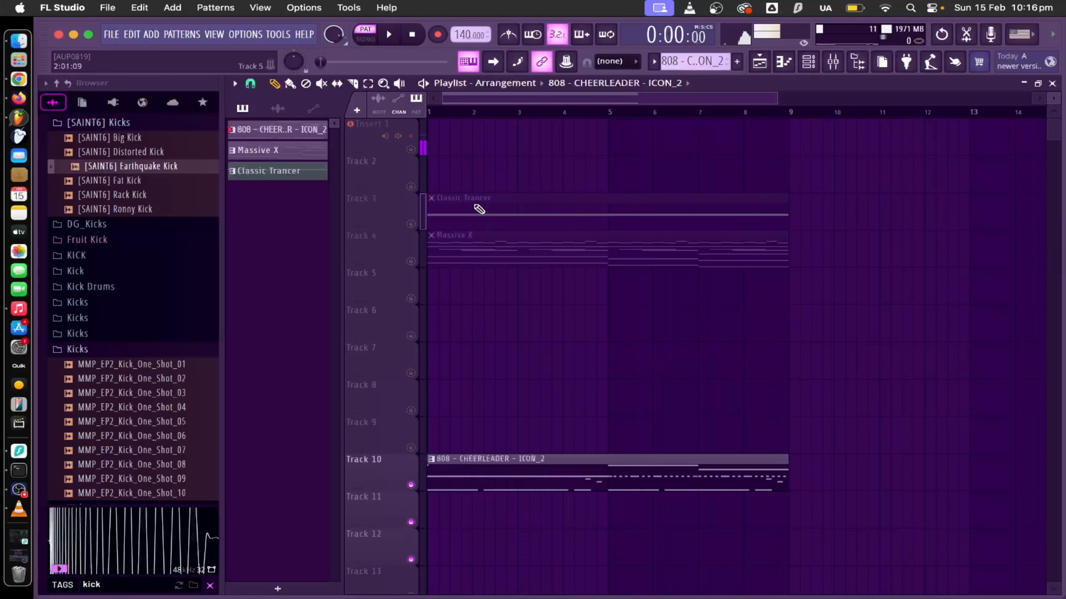
{"action": "right_click", "coordinate": [410, 270]}
{"action": "key", "text": "Escape"}
{"action": "right_click", "coordinate": [412, 262]}
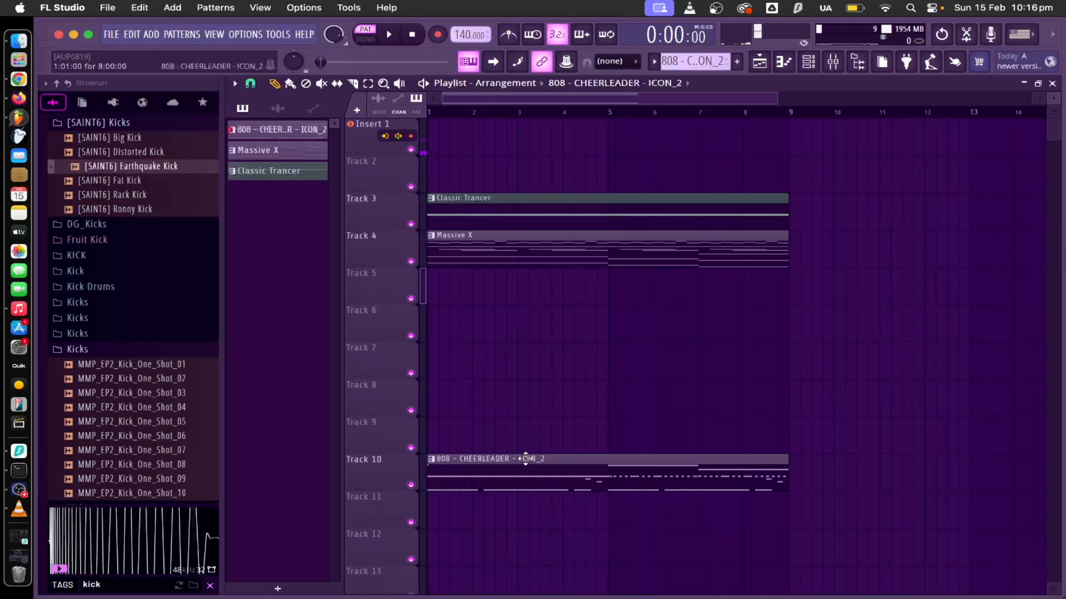
- Split the 808 - CHEERLEADER - ICON_2 pattern by channel and arrange the hi-hat, kick, snare and 808 clips on Tracks 9 to 12
{"action": "scroll", "coordinate": [528, 459], "scroll_direction": "down", "scroll_amount": 2}
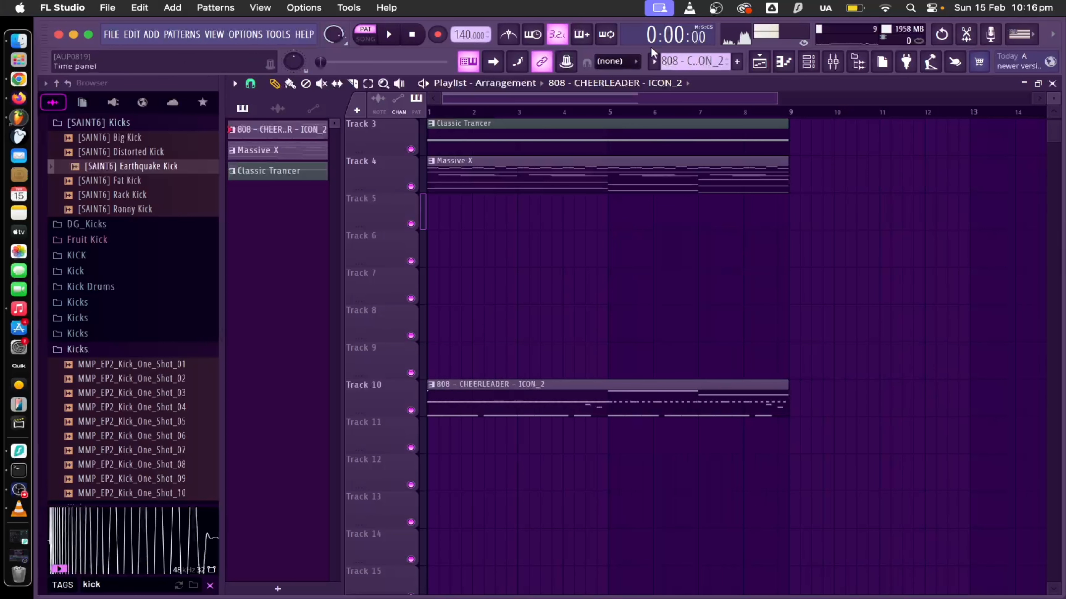
{"action": "left_click", "coordinate": [659, 63]}
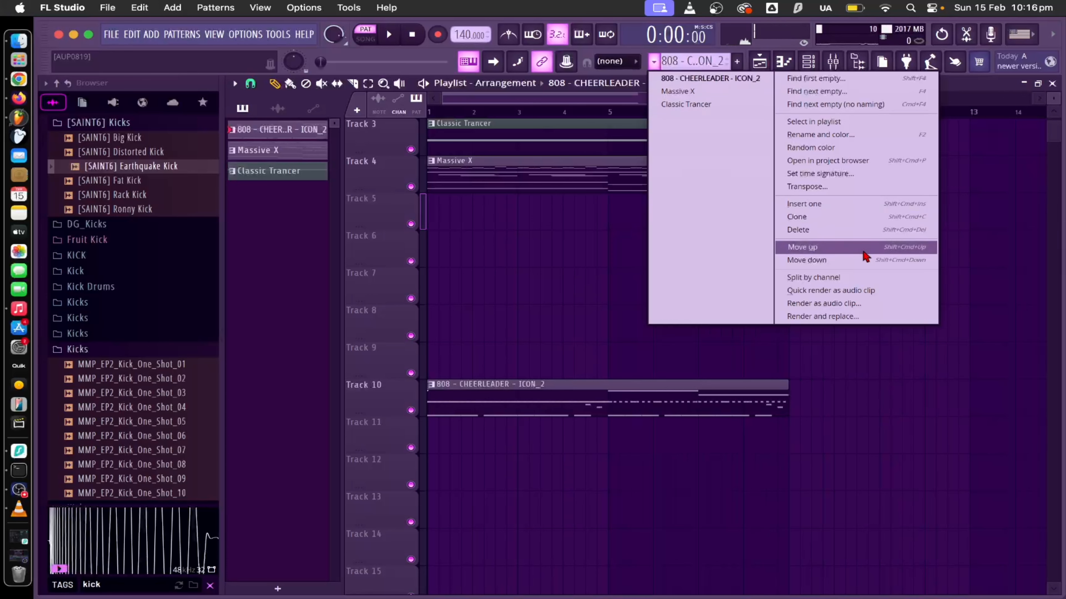
{"action": "left_click", "coordinate": [692, 279]}
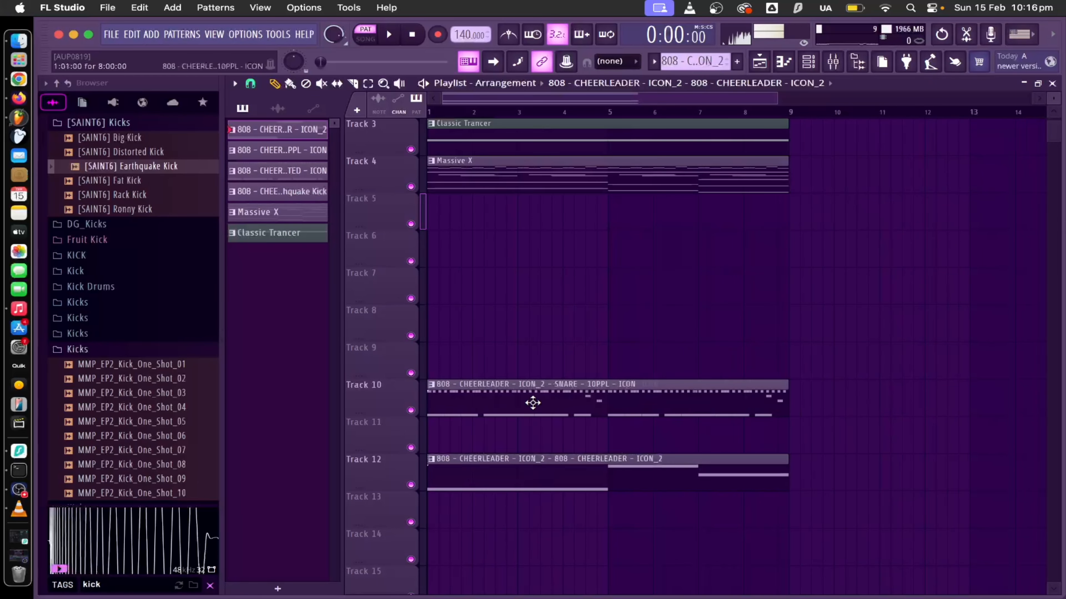
{"action": "left_click_drag", "start_coordinate": [507, 393], "coordinate": [495, 412]}
{"action": "left_click", "coordinate": [639, 268]}
{"action": "right_click", "coordinate": [641, 265]}
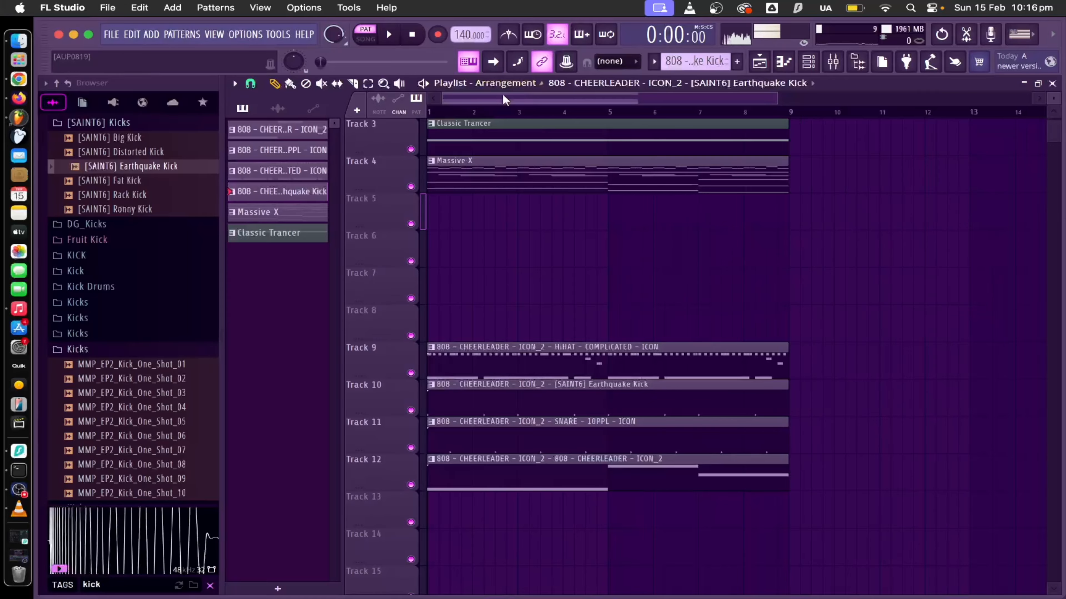
- Switch playback to song mode and play the full arrangement from the start
{"action": "scroll", "coordinate": [504, 99], "scroll_direction": "down", "scroll_amount": 3}
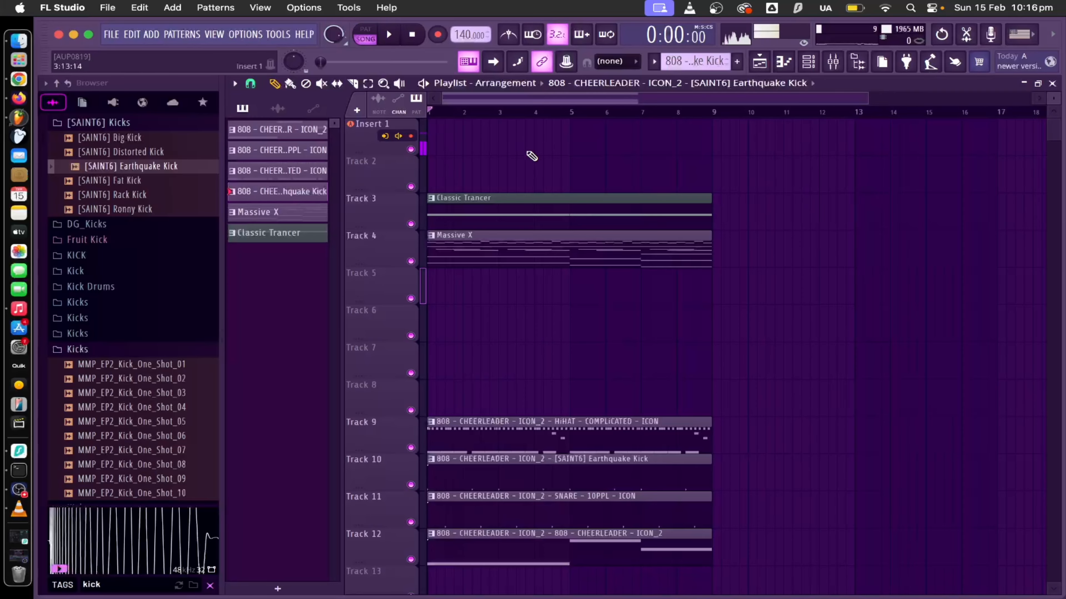
{"action": "scroll", "coordinate": [531, 156], "scroll_direction": "down", "scroll_amount": 2}
{"action": "key", "text": "space"}
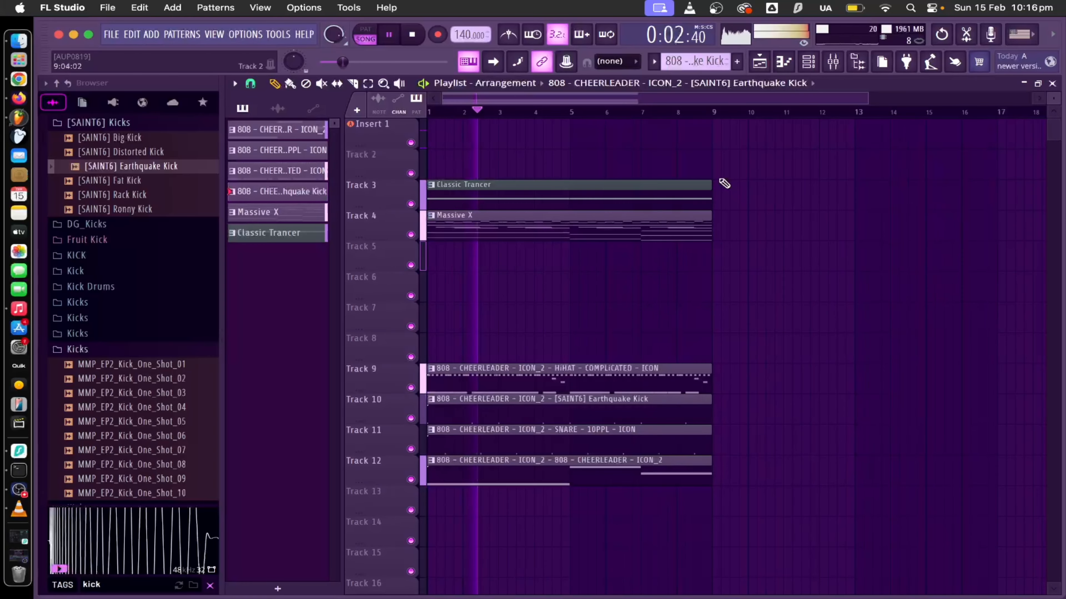
- Look through the kick folders, including Sub Kicks, and clear the "kick" search from the sample browser
{"action": "left_click", "coordinate": [184, 349]}
{"action": "scroll", "coordinate": [168, 252], "scroll_direction": "down", "scroll_amount": 3}
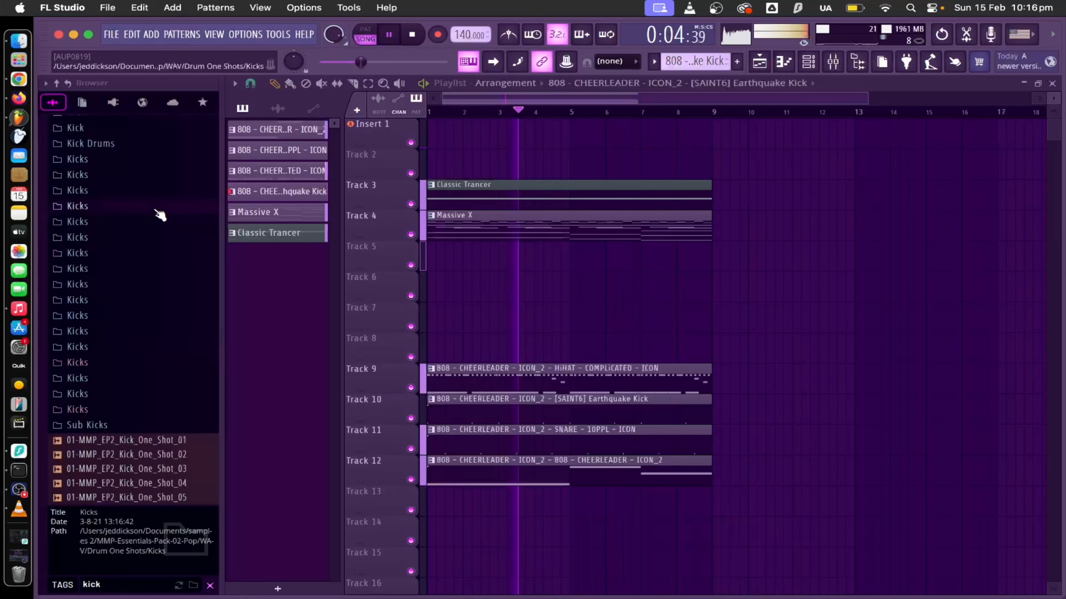
{"action": "left_click", "coordinate": [156, 425]}
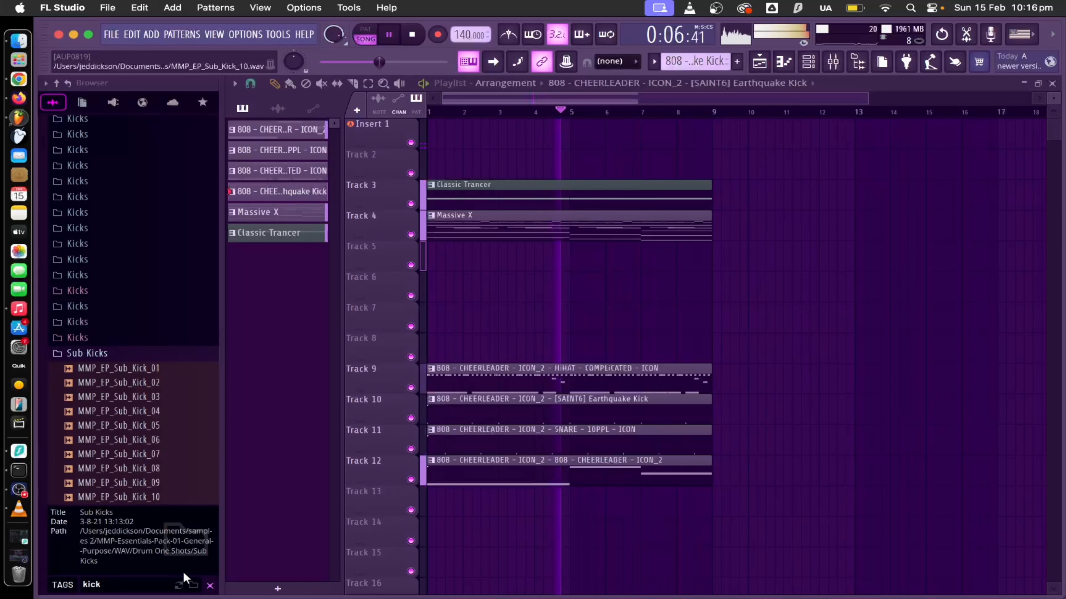
{"action": "left_click", "coordinate": [210, 585]}
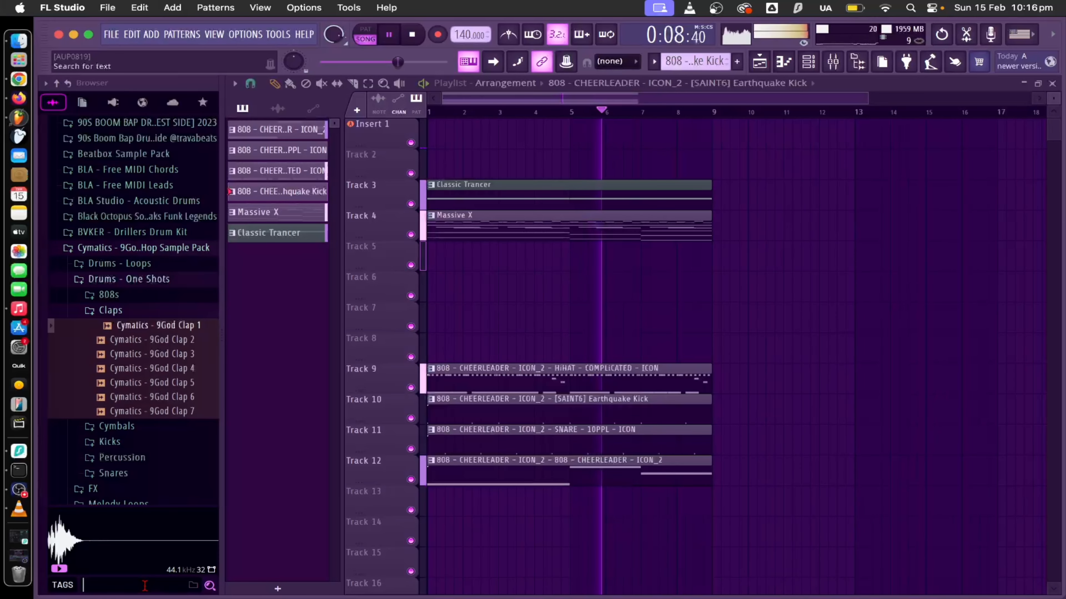
- Browse the sample packs and collapse the open Cymatics 9God Hip Hop and CHAOS (MIDI + Stems) folders
{"action": "scroll", "coordinate": [147, 296], "scroll_direction": "up", "scroll_amount": 5}
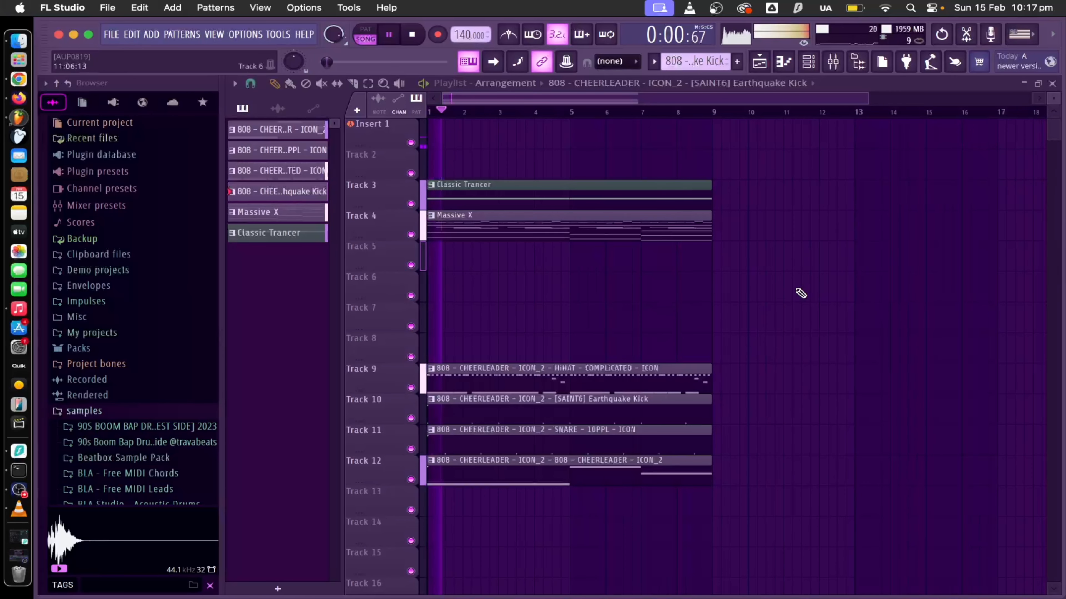
{"action": "left_click_drag", "start_coordinate": [800, 293], "coordinate": [740, 292]}
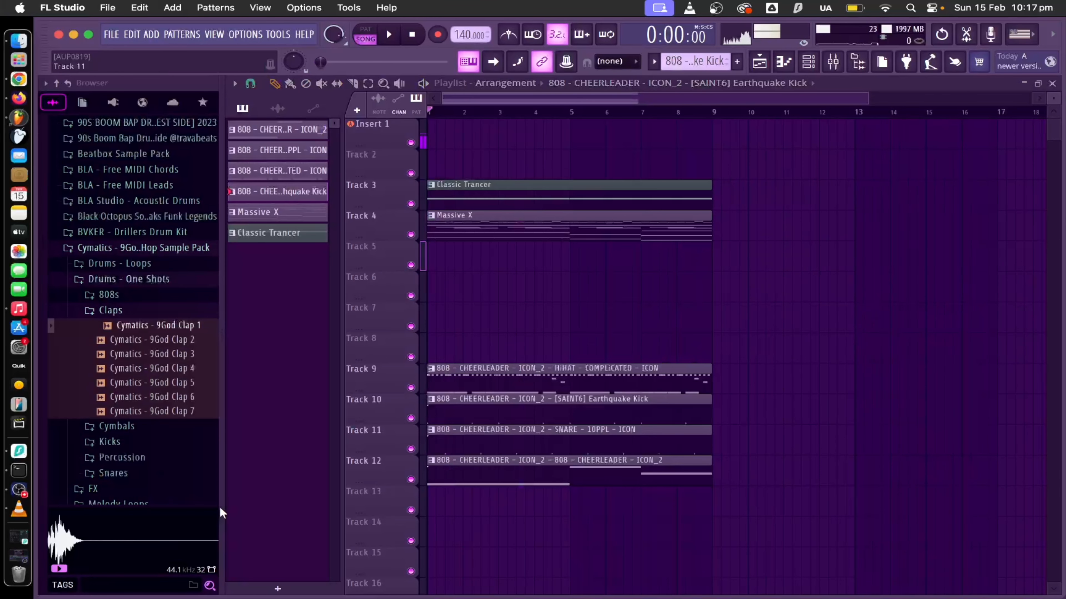
{"action": "scroll", "coordinate": [162, 435], "scroll_direction": "up", "scroll_amount": 5}
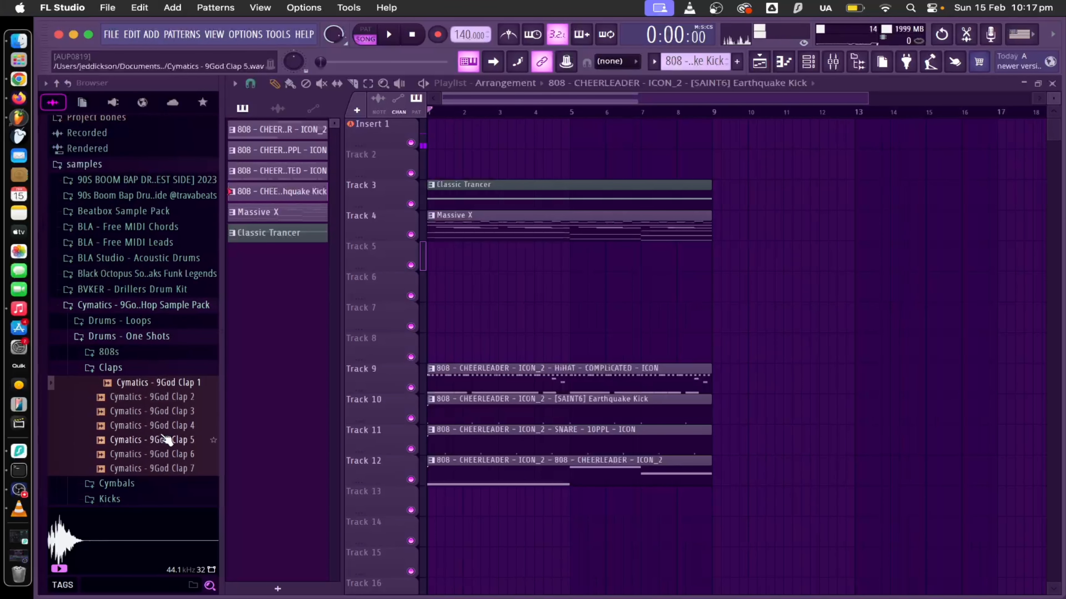
{"action": "left_click", "coordinate": [166, 409]}
{"action": "left_click", "coordinate": [159, 352]}
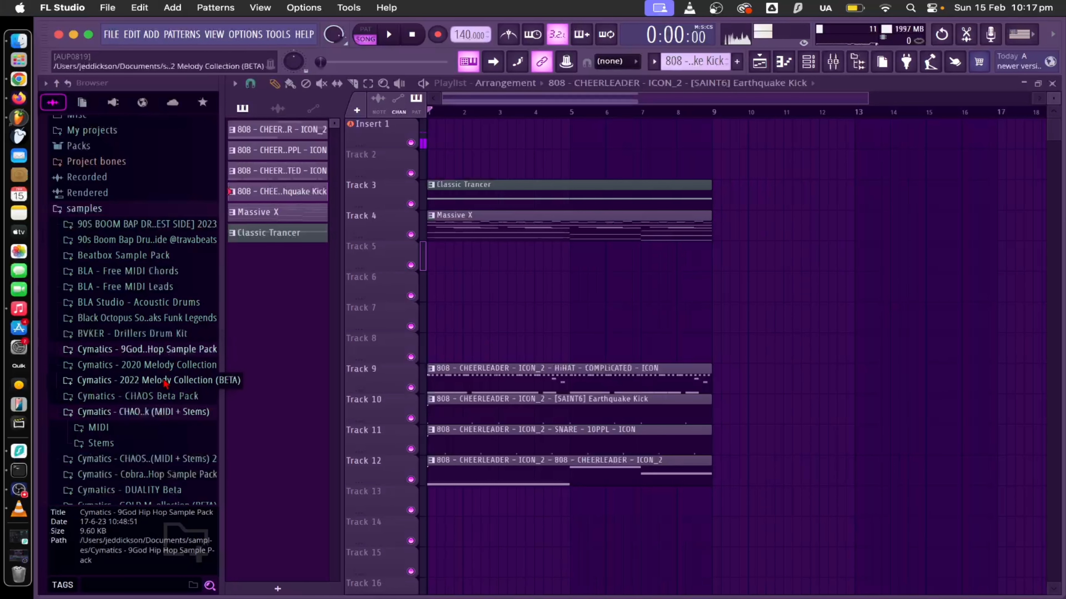
{"action": "left_click", "coordinate": [676, 280]}
{"action": "right_click", "coordinate": [677, 280]}
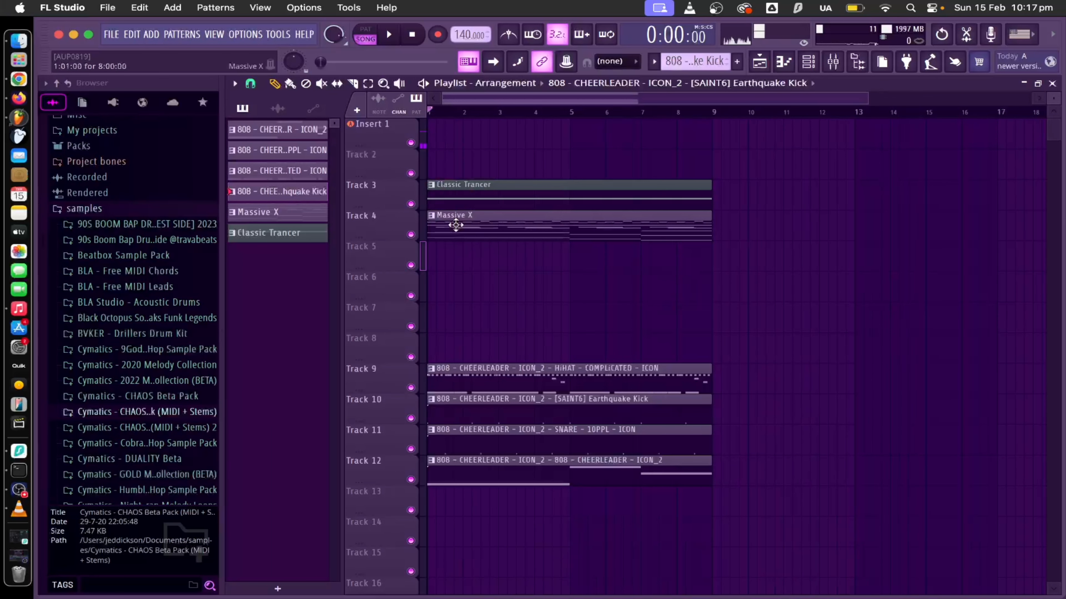
- Look through the list of recent projects, including the older ones, and return to the playlist
{"action": "left_click", "coordinate": [111, 34]}
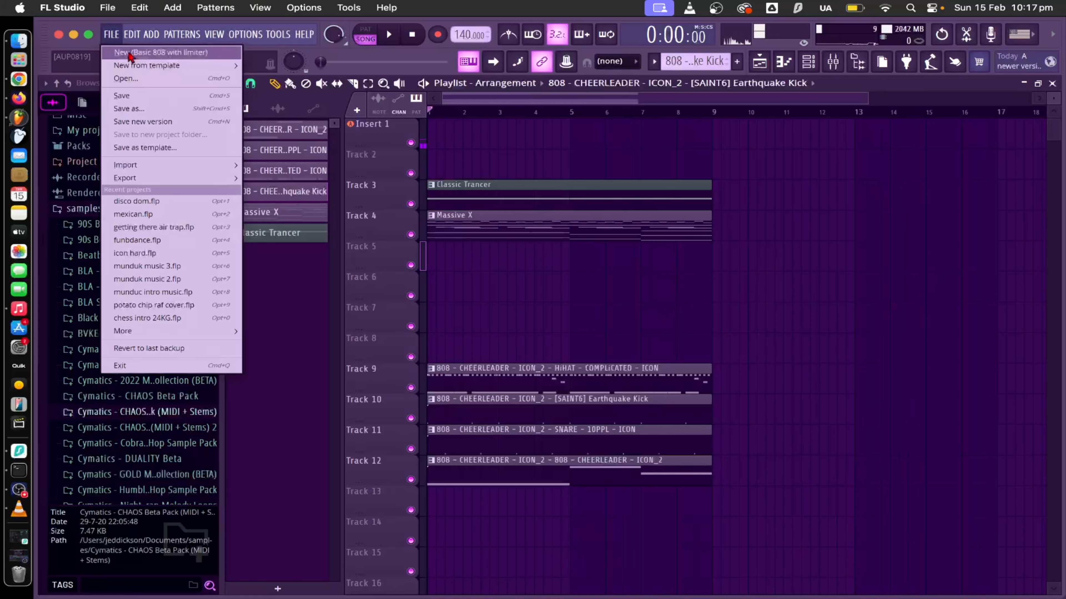
{"action": "mouse_move", "coordinate": [131, 34]}
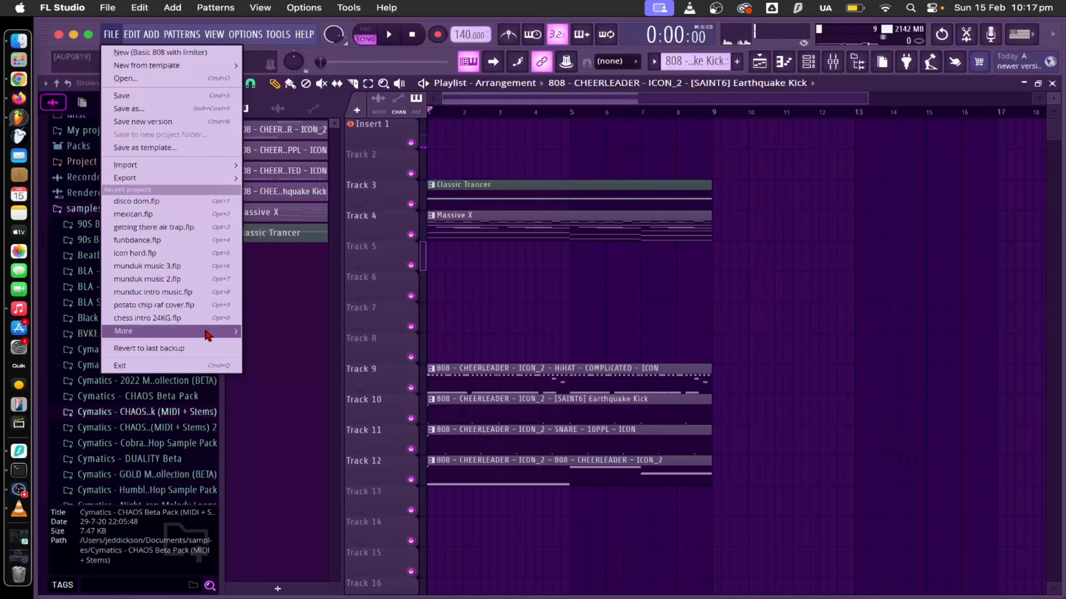
{"action": "mouse_move", "coordinate": [208, 338]}
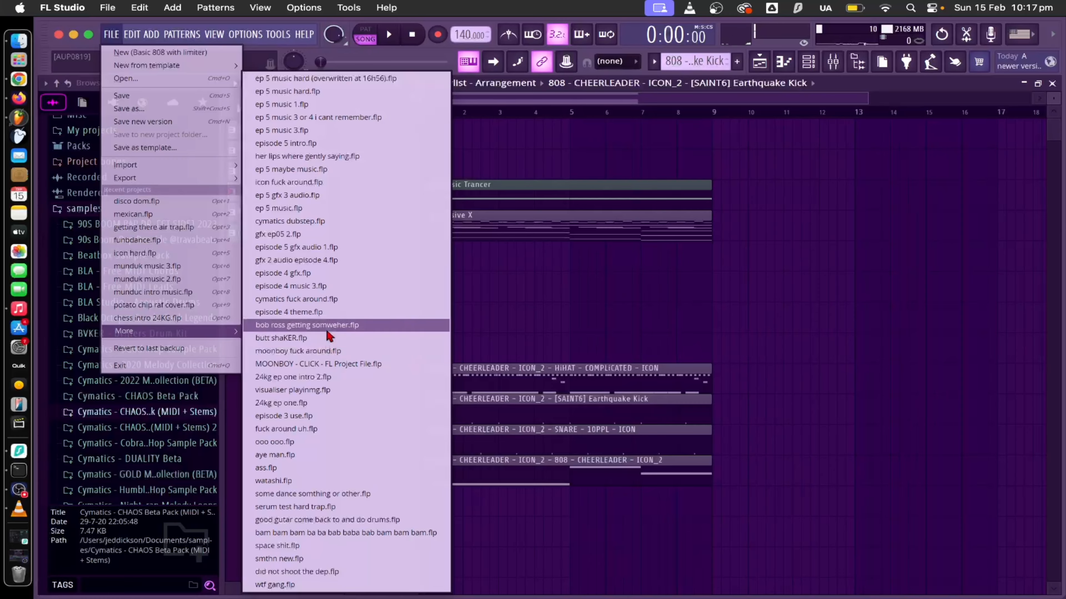
{"action": "left_click", "coordinate": [562, 324]}
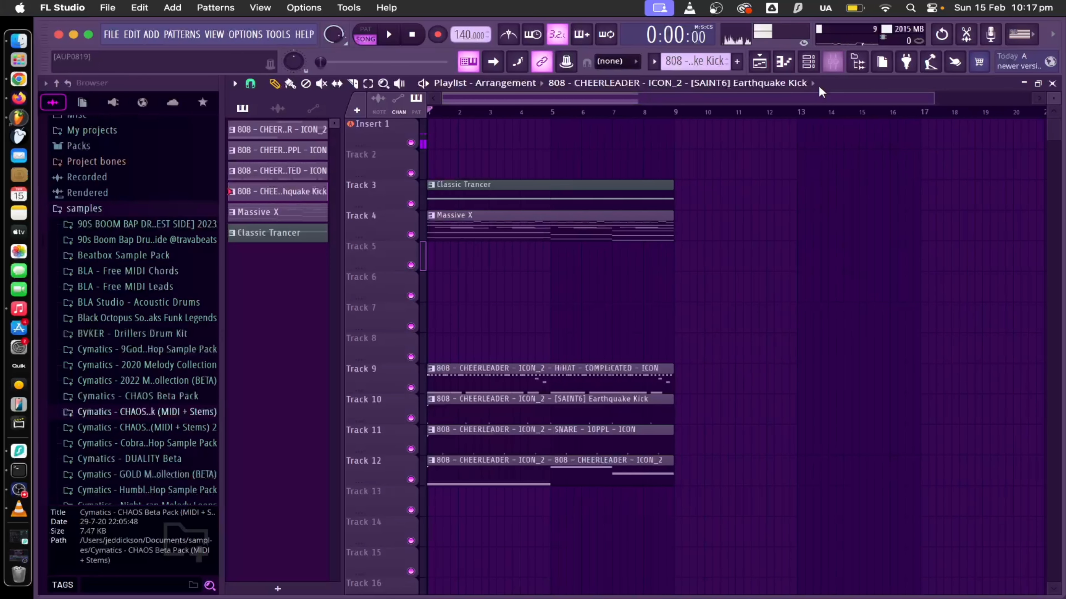
- Make Classic Trancer the active pattern from its clip on Track 3 and check its notes
{"action": "double_click", "coordinate": [550, 205]}
{"action": "key", "text": "F7"}
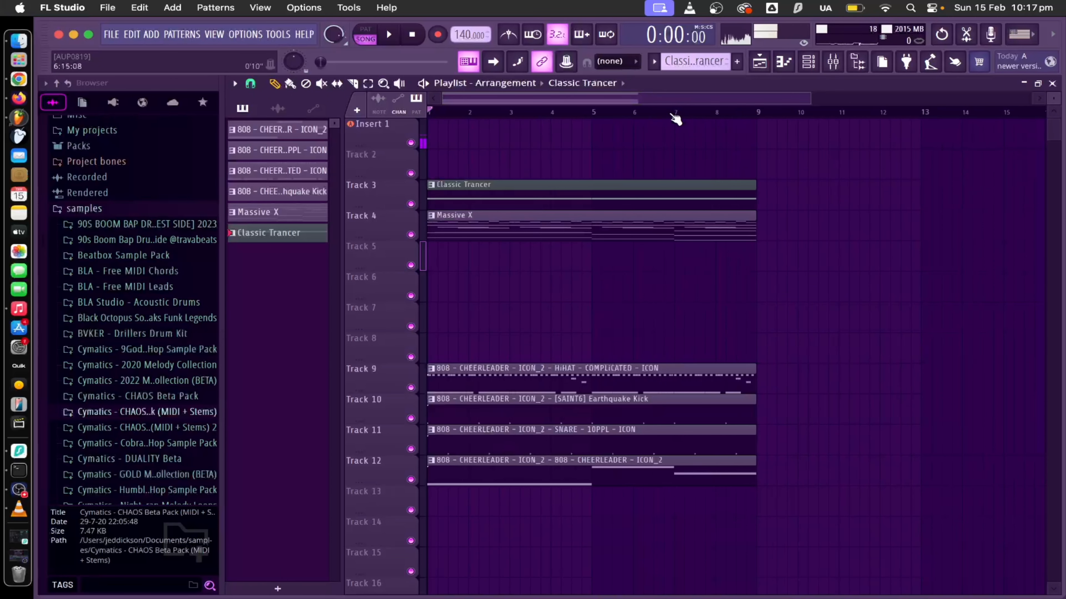
{"action": "scroll", "coordinate": [553, 115], "scroll_direction": "down", "scroll_amount": 1}
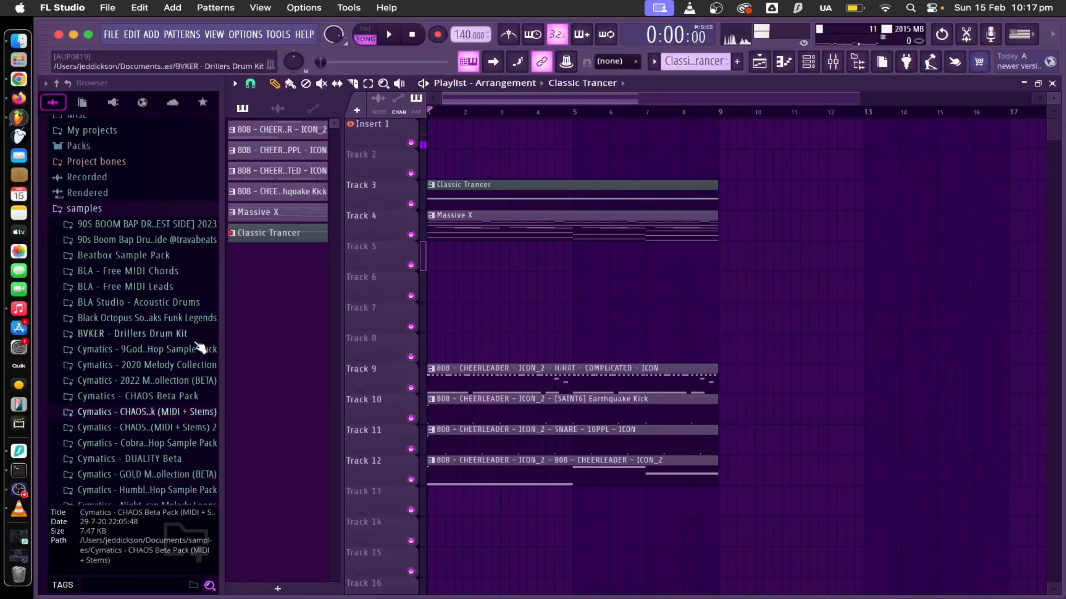
- Switch to OBS to check the ongoing recording, and minimise its window to return to FL Studio
{"action": "left_click", "coordinate": [23, 491]}
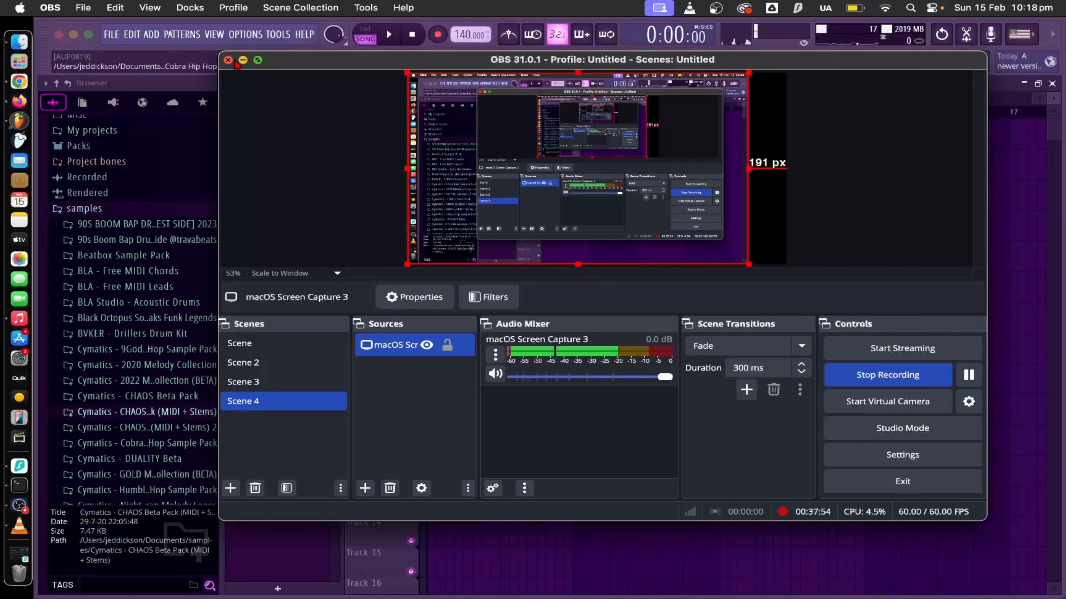
{"action": "left_click", "coordinate": [228, 61]}
{"action": "left_click", "coordinate": [502, 258]}
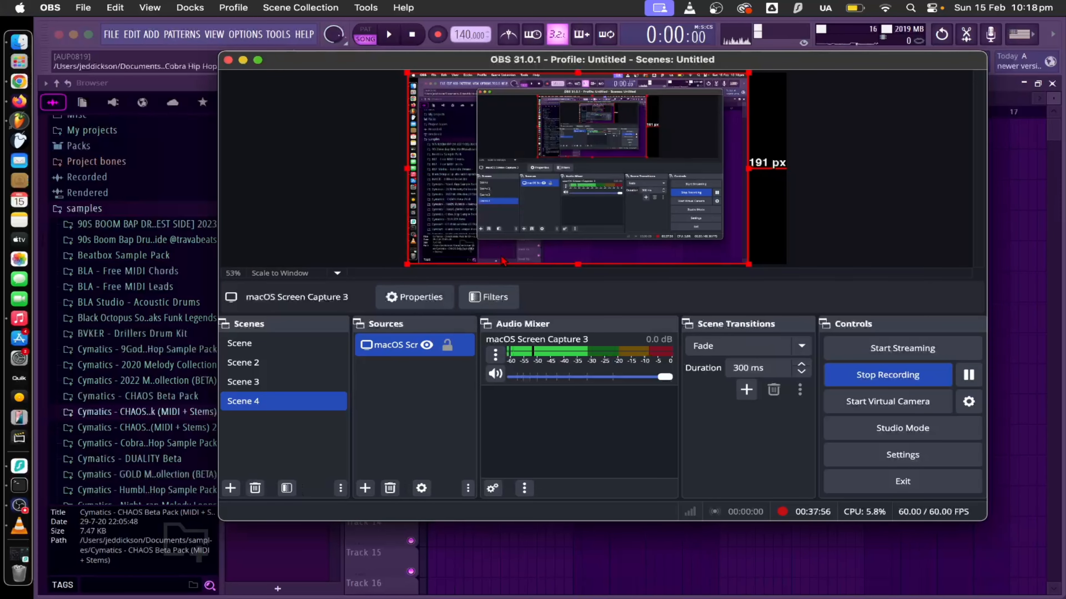
{"action": "left_click", "coordinate": [243, 61]}
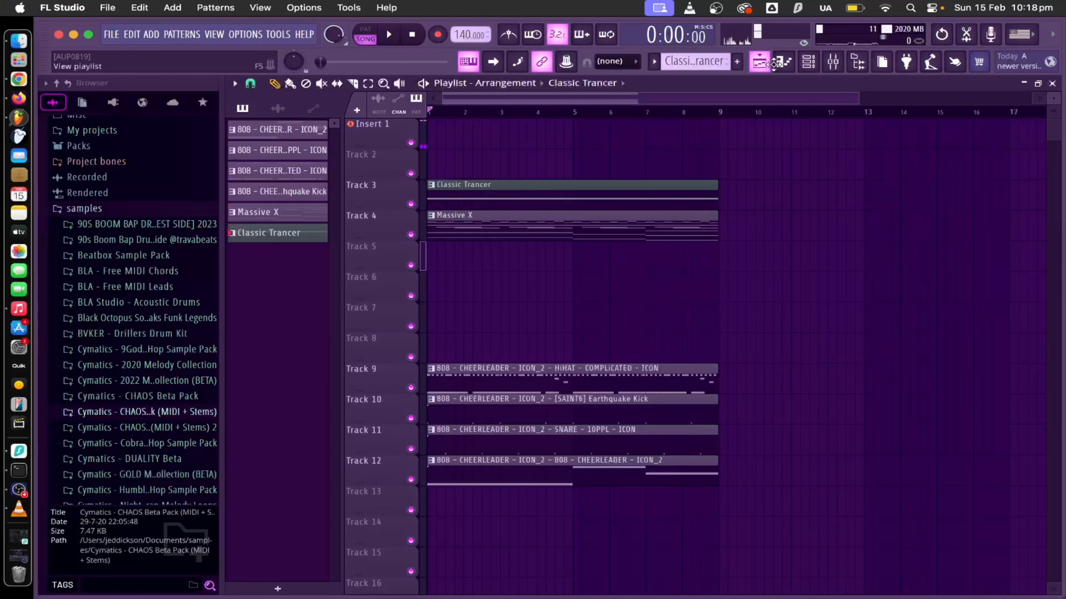
- Add Auto-Tune Artist to effect slot 2 of Insert 1 with Retune Speed 0, Humanize 100 and Natural Vibrato 12.0
{"action": "left_click", "coordinate": [808, 62]}
{"action": "left_click", "coordinate": [833, 62]}
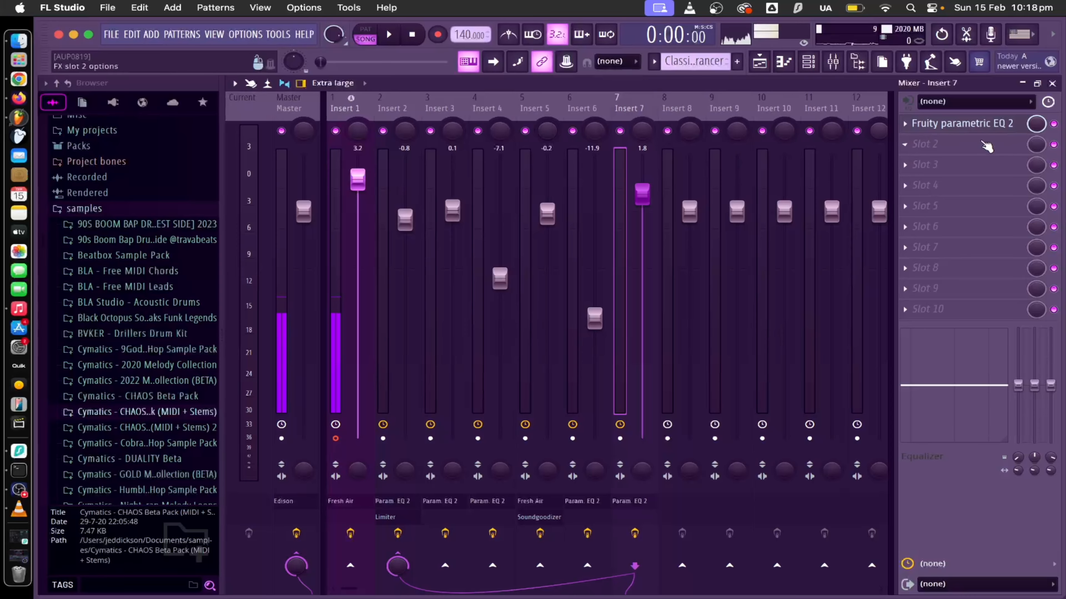
{"action": "left_click", "coordinate": [342, 167]}
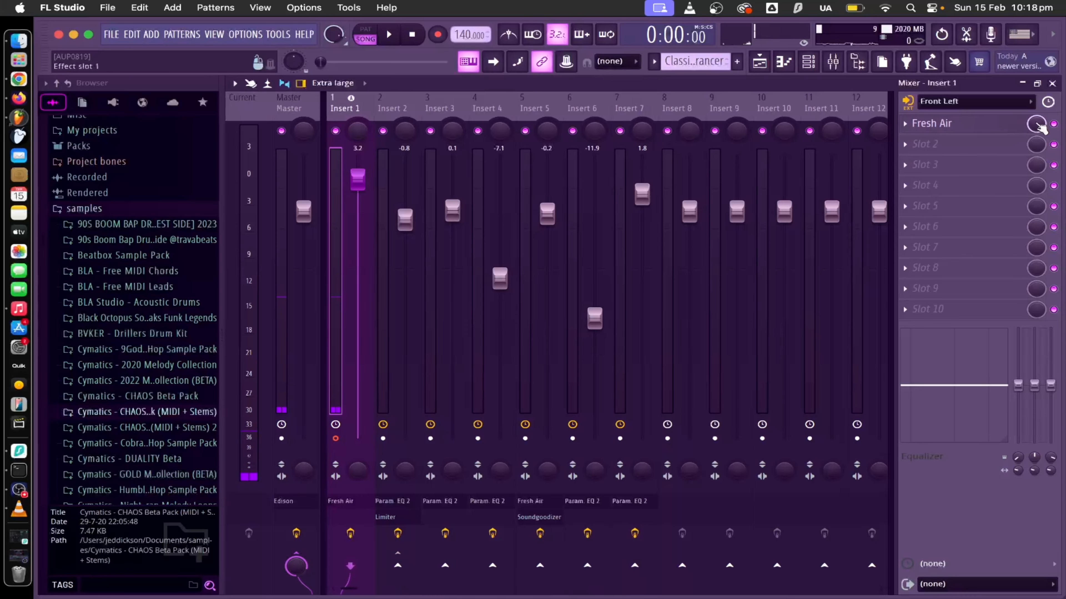
{"action": "left_click", "coordinate": [936, 148]}
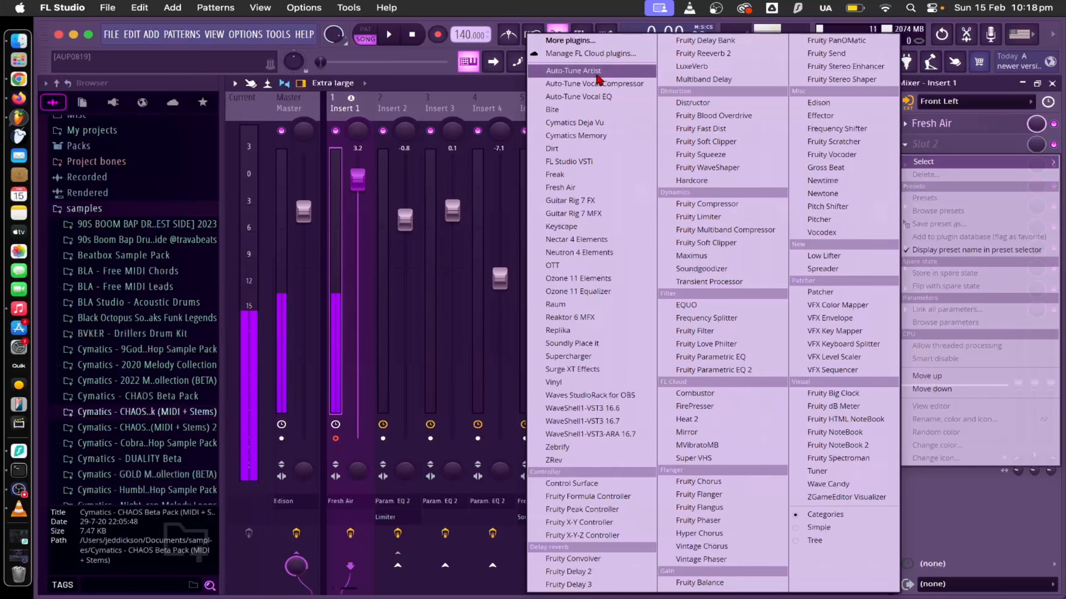
{"action": "left_click", "coordinate": [587, 71]}
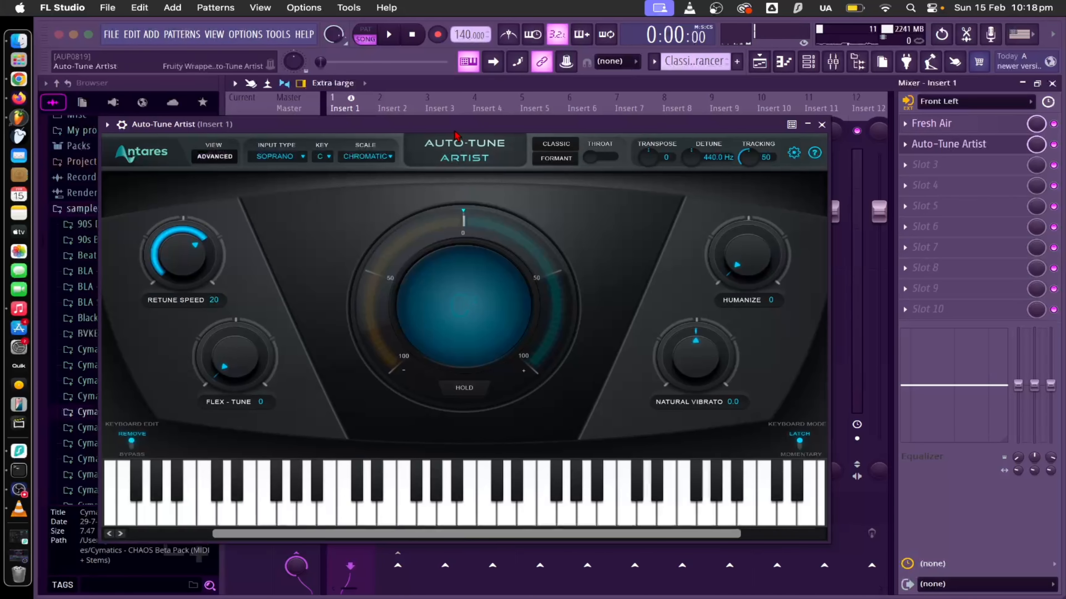
{"action": "left_click", "coordinate": [946, 147]}
{"action": "left_click", "coordinate": [946, 150]}
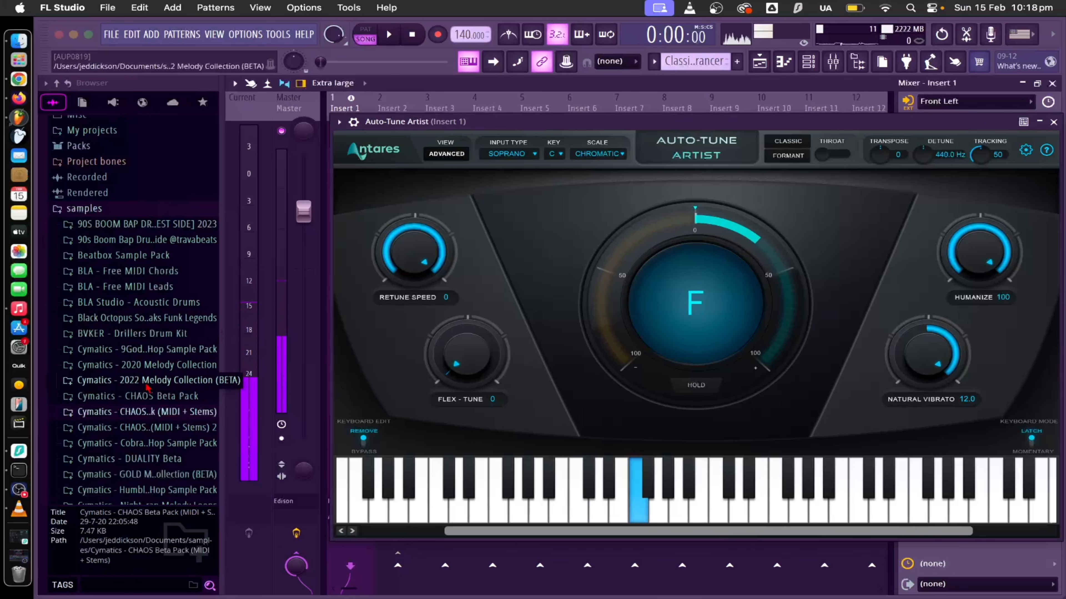
- Expand the Cymatics CHAOS Beta Pack and DUALITY Beta folders to view their subfolders
{"action": "left_click", "coordinate": [155, 396]}
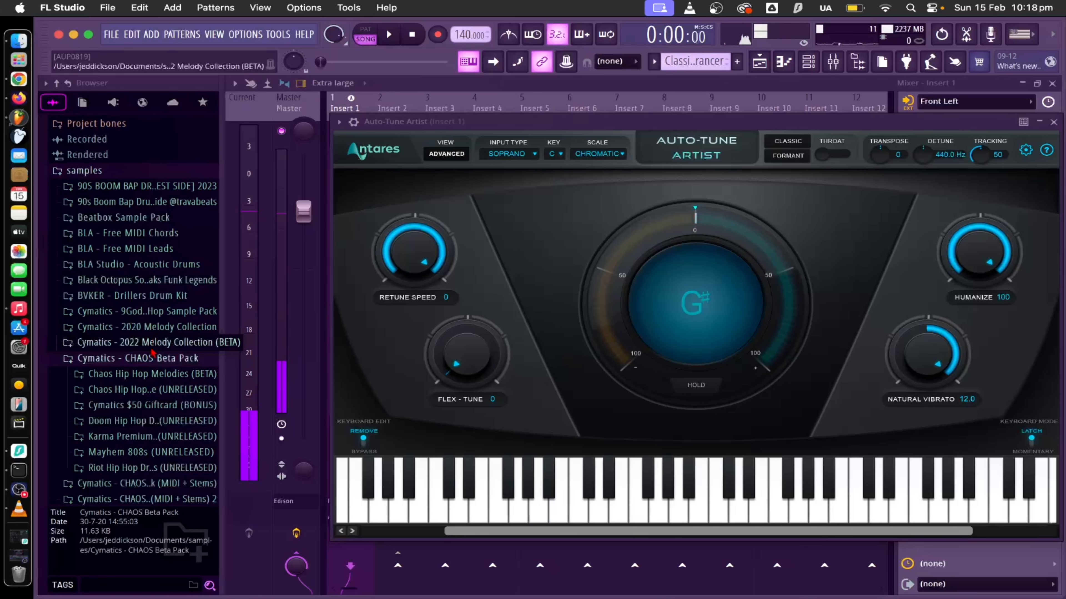
{"action": "scroll", "coordinate": [155, 318], "scroll_direction": "down", "scroll_amount": 5}
{"action": "left_click", "coordinate": [143, 309]}
- Move the Auto-Tune Artist window aside and disable the effect on Insert 1
{"action": "left_click", "coordinate": [759, 62]}
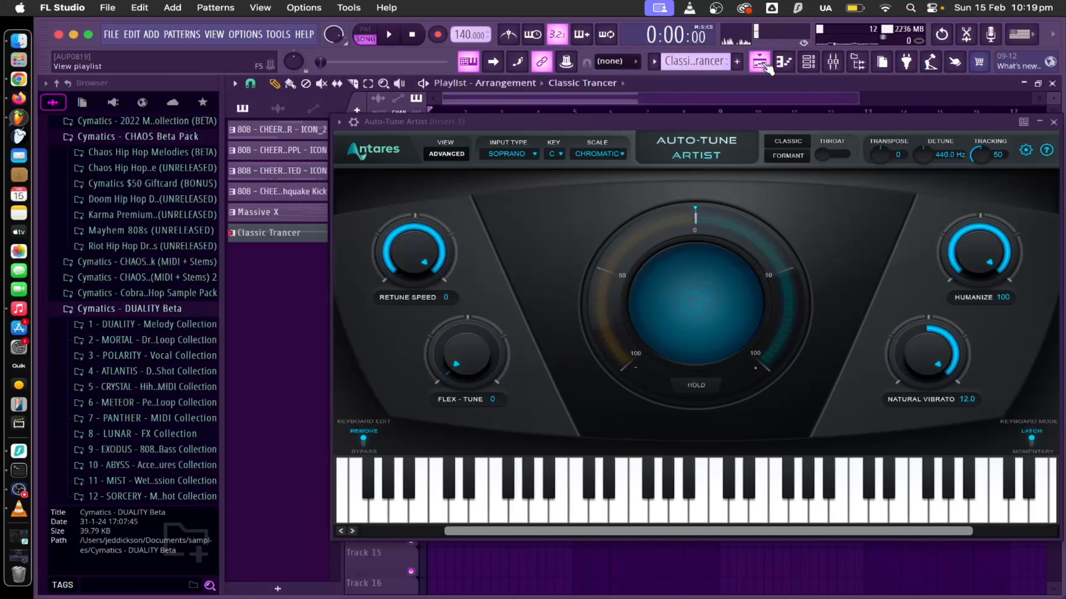
{"action": "left_click_drag", "start_coordinate": [760, 117], "coordinate": [637, 140]}
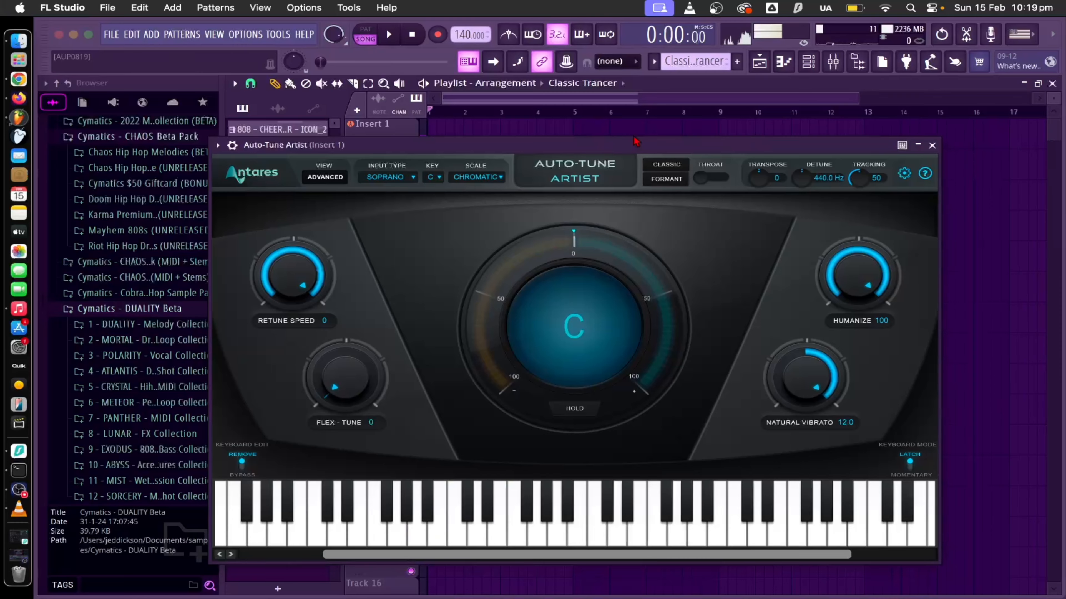
{"action": "left_click", "coordinate": [858, 63]}
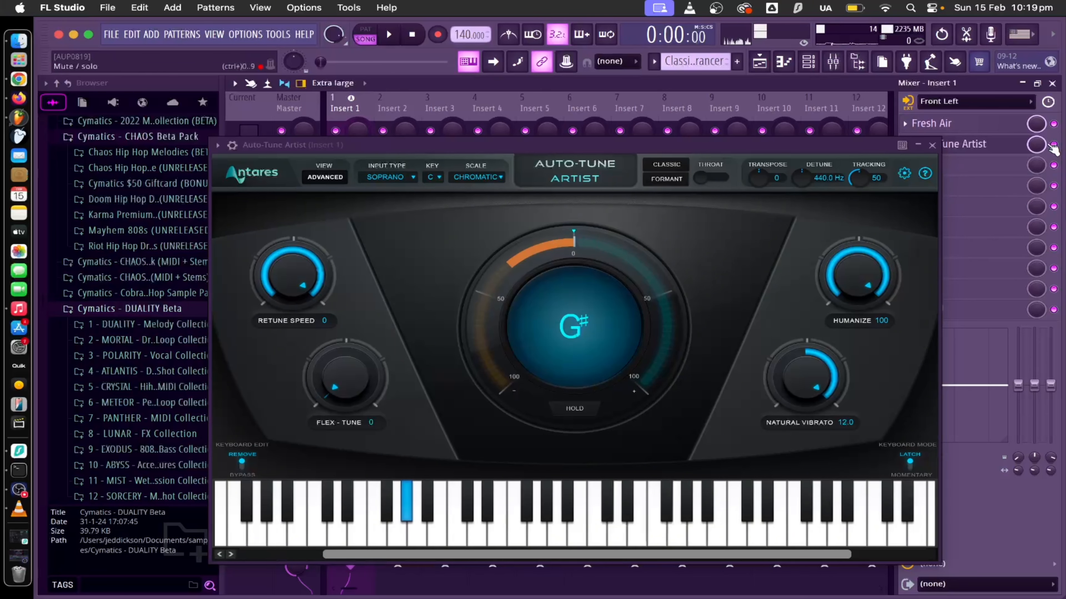
{"action": "left_click", "coordinate": [1054, 145]}
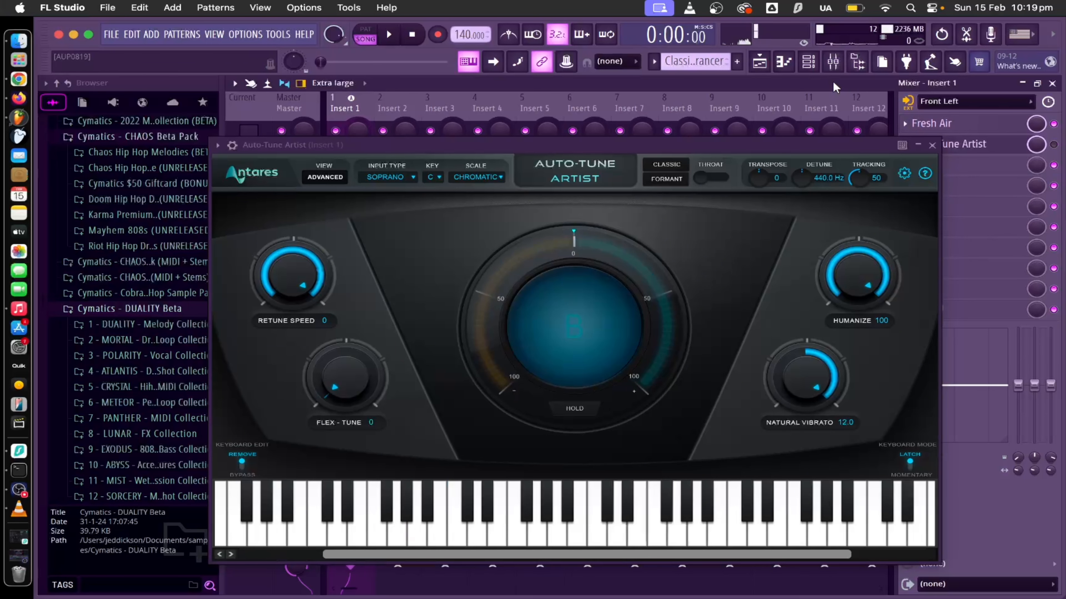
- Move the Auto-Tune Artist window clear of the playlist clips and solo Track 4 with the Massive X pattern
{"action": "left_click", "coordinate": [774, 66]}
{"action": "left_click_drag", "start_coordinate": [556, 142], "coordinate": [688, 561]}
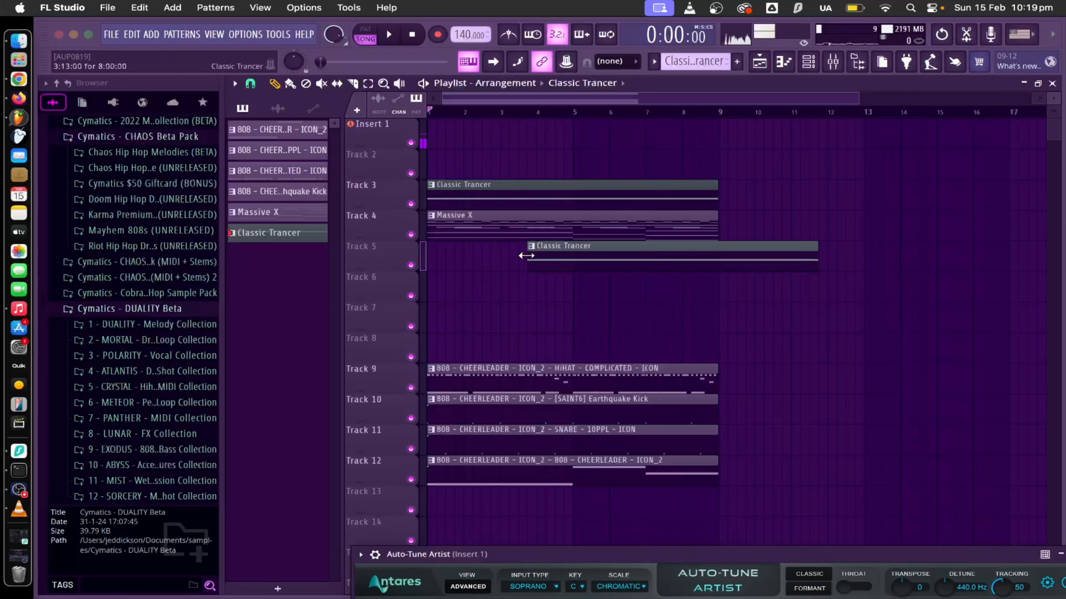
{"action": "left_click", "coordinate": [507, 223]}
{"action": "left_click_drag", "start_coordinate": [507, 224], "coordinate": [421, 229]}
{"action": "right_click", "coordinate": [413, 234]}
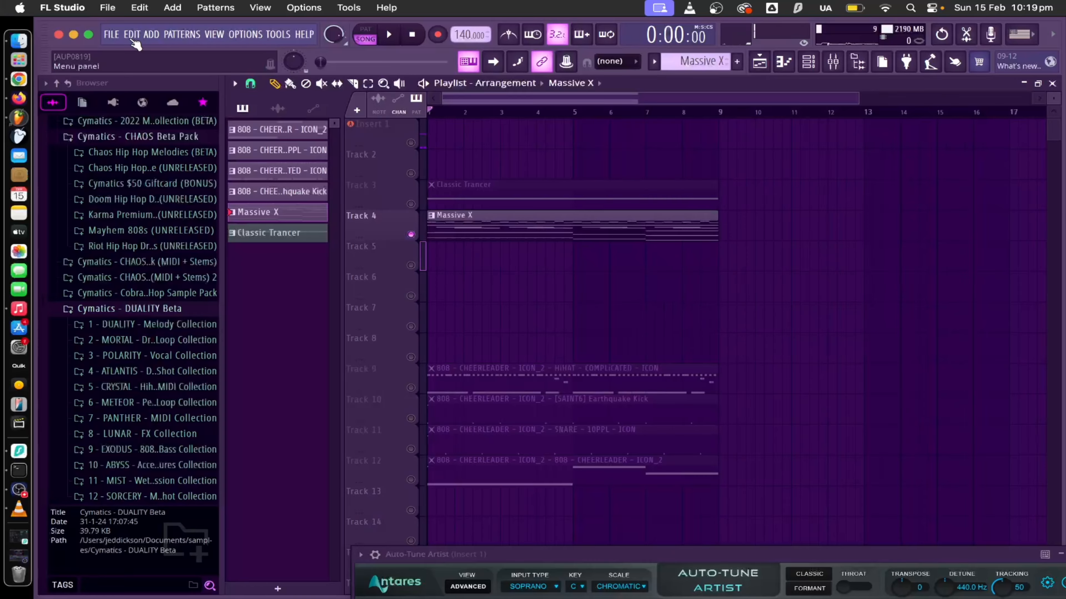
- Export the soloed Massive X track to the Downloads folder as an MP3 named mp3yogang67forniote
{"action": "left_click", "coordinate": [115, 37]}
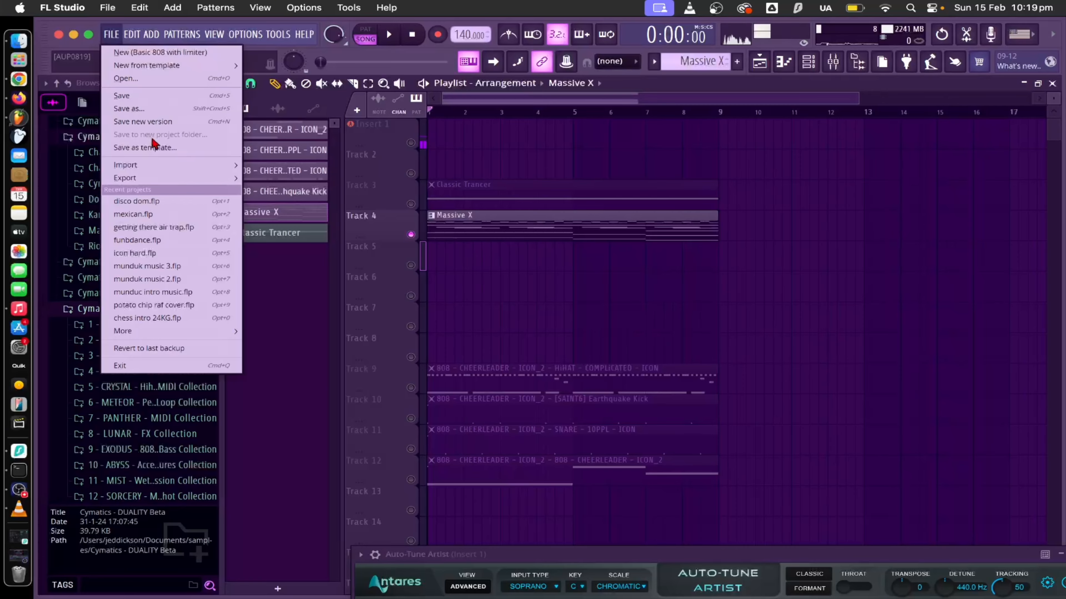
{"action": "mouse_move", "coordinate": [155, 178]}
{"action": "left_click", "coordinate": [278, 201]}
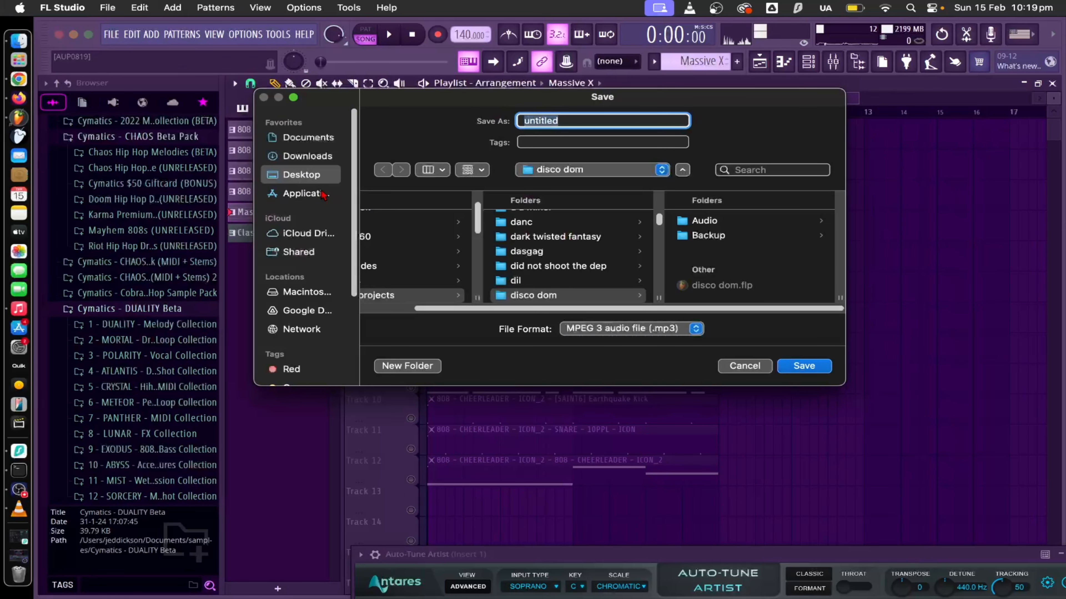
{"action": "left_click", "coordinate": [312, 157]}
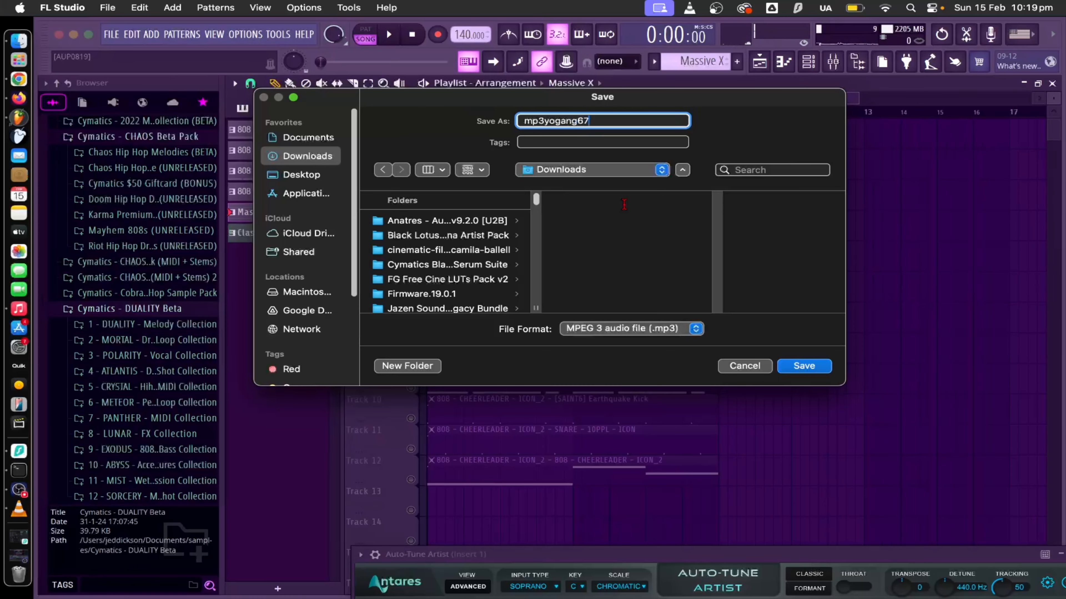
{"action": "key", "text": "Escape"}
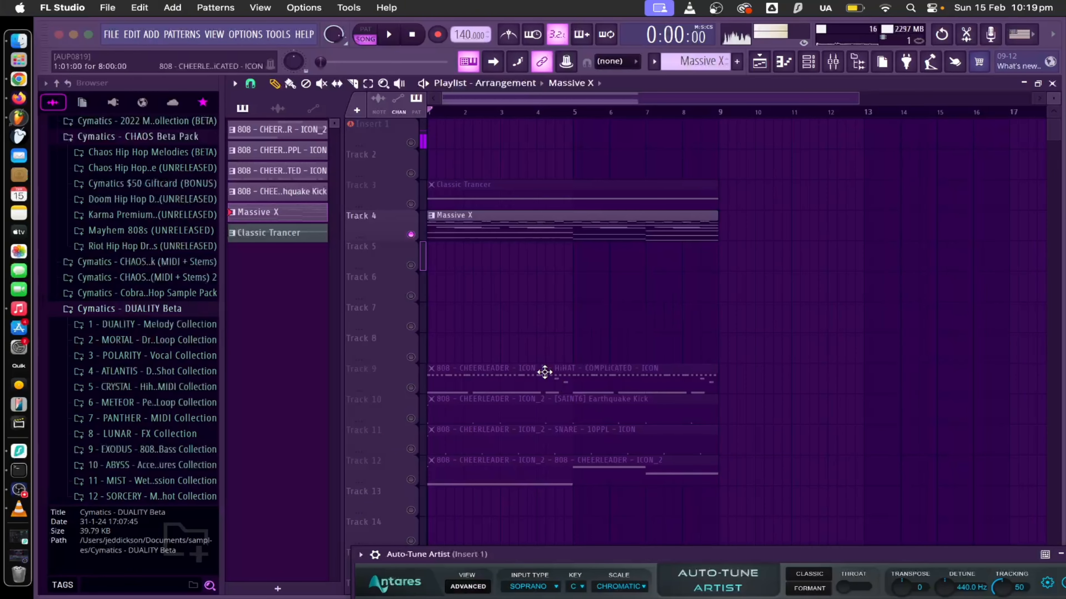
- Open the Downloads folder in Finder and move its window below the Massive X clip
{"action": "left_click", "coordinate": [33, 46]}
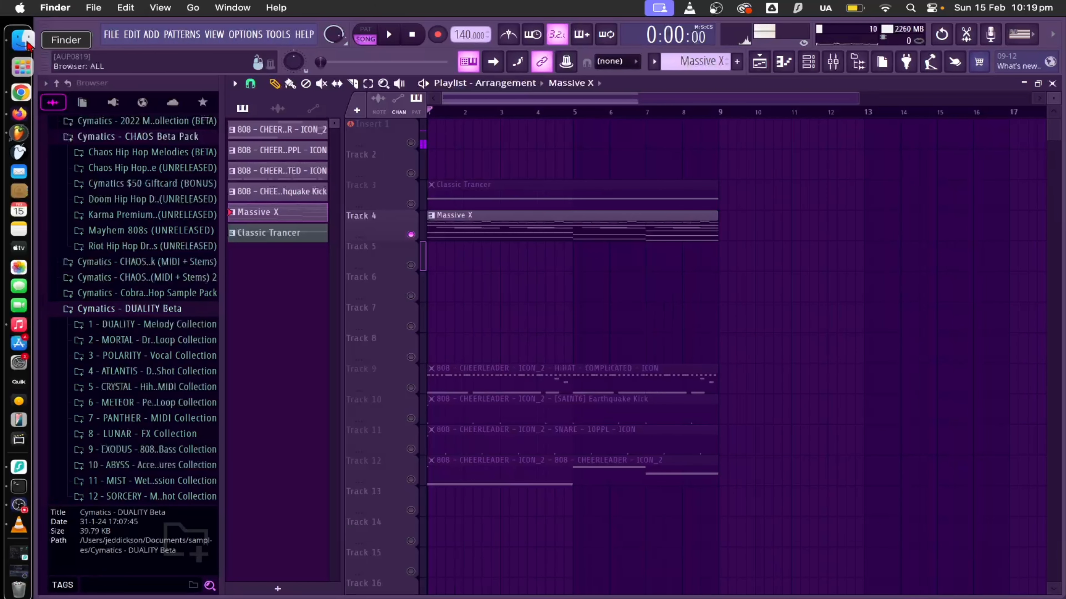
{"action": "left_click", "coordinate": [282, 250]}
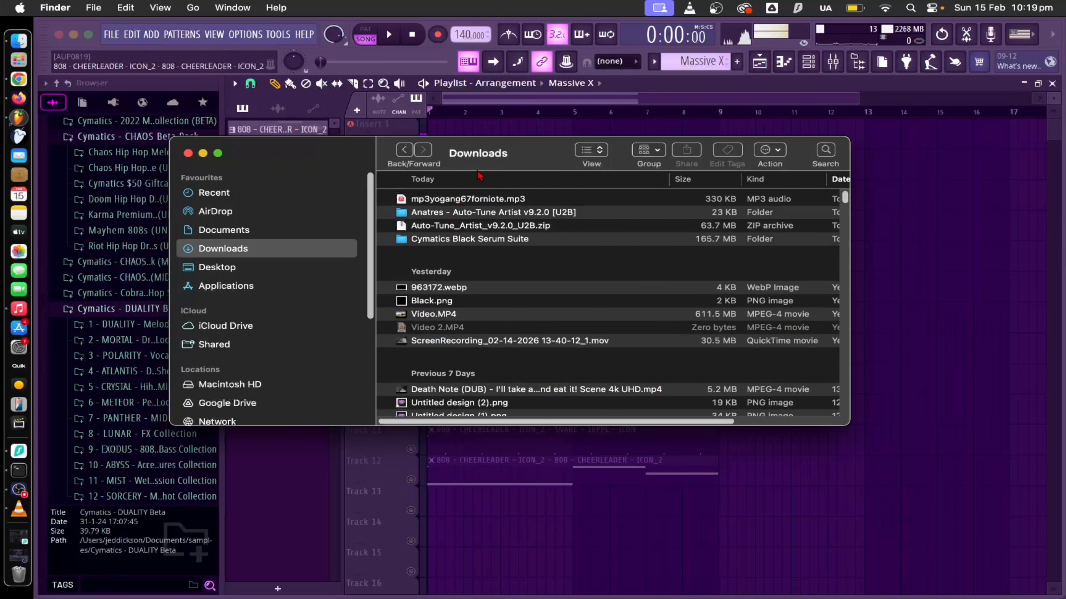
{"action": "left_click_drag", "start_coordinate": [482, 155], "coordinate": [650, 295]}
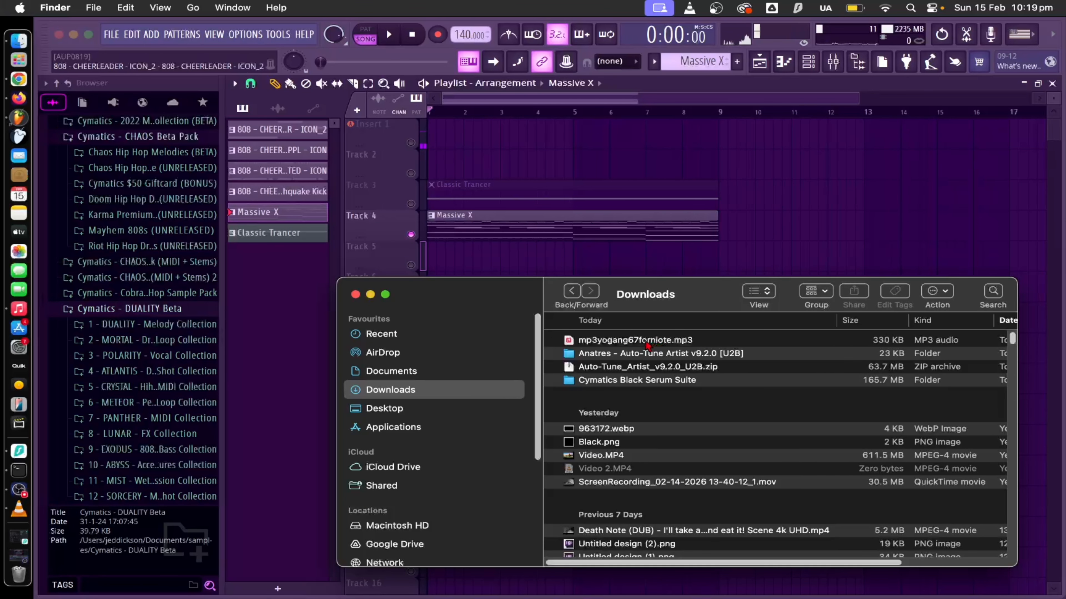
- Add the Serato Sample generator to the FL Studio project
{"action": "left_click", "coordinate": [906, 62]}
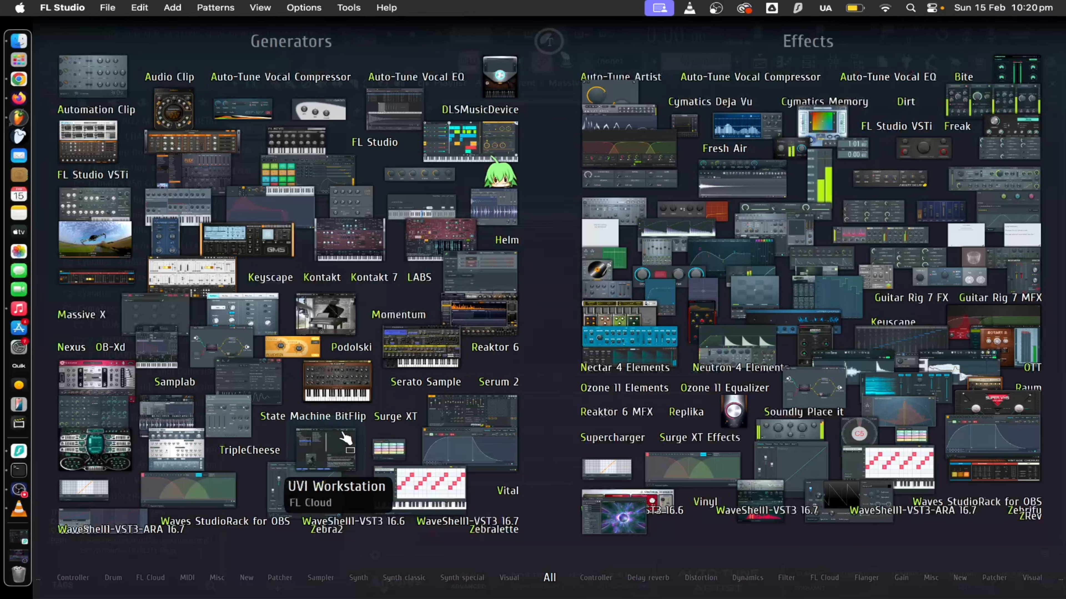
{"action": "left_click", "coordinate": [597, 270]}
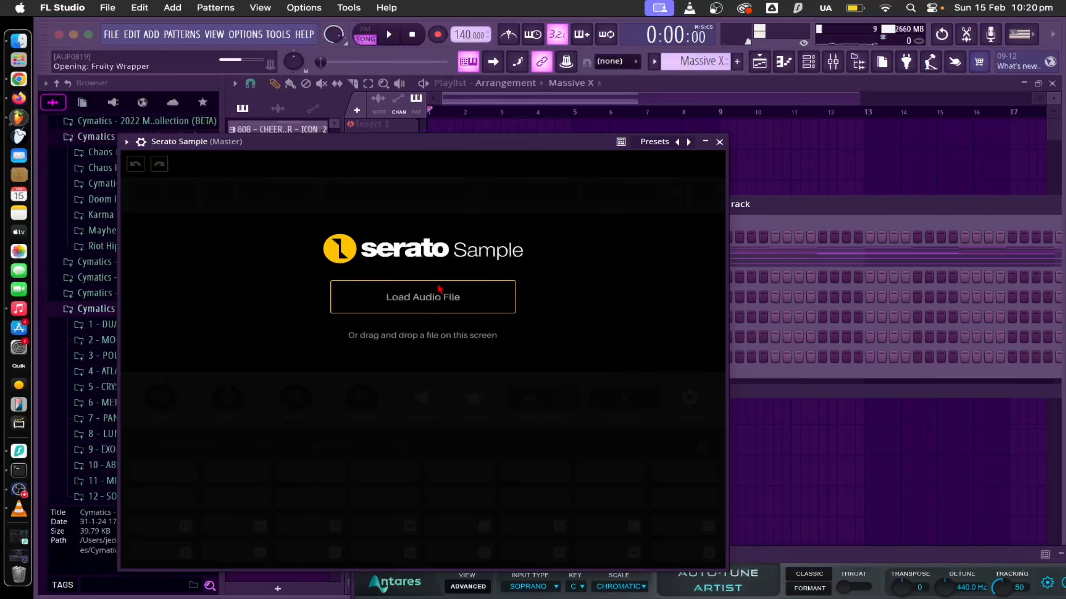
- Load mp3yogang67forniote.mp3 from the Downloads folder into Serato Sample and preview it
{"action": "left_click", "coordinate": [19, 41]}
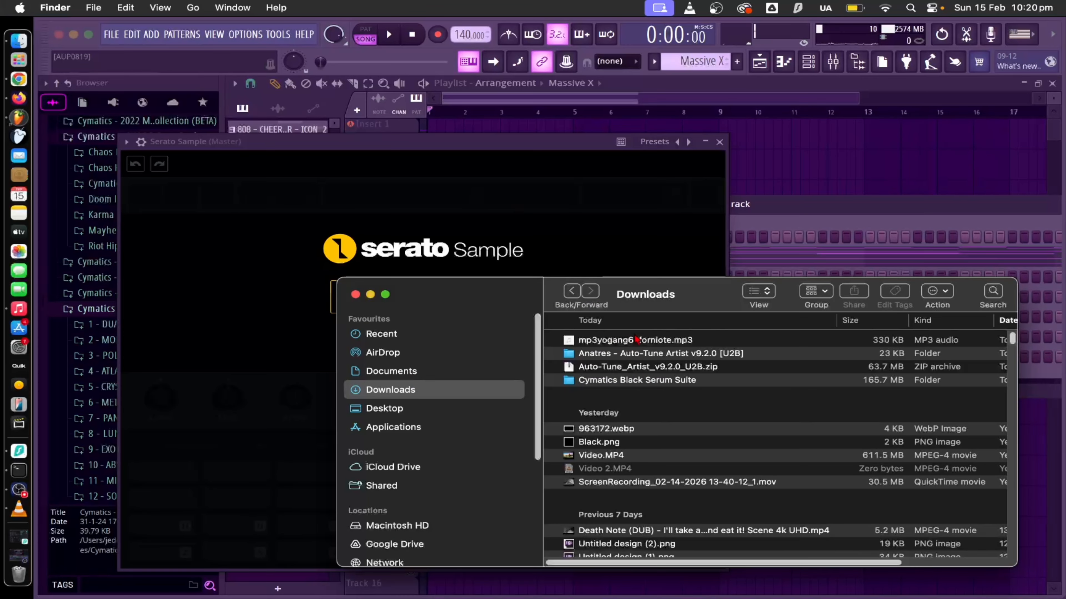
{"action": "left_click_drag", "start_coordinate": [635, 344], "coordinate": [409, 257]}
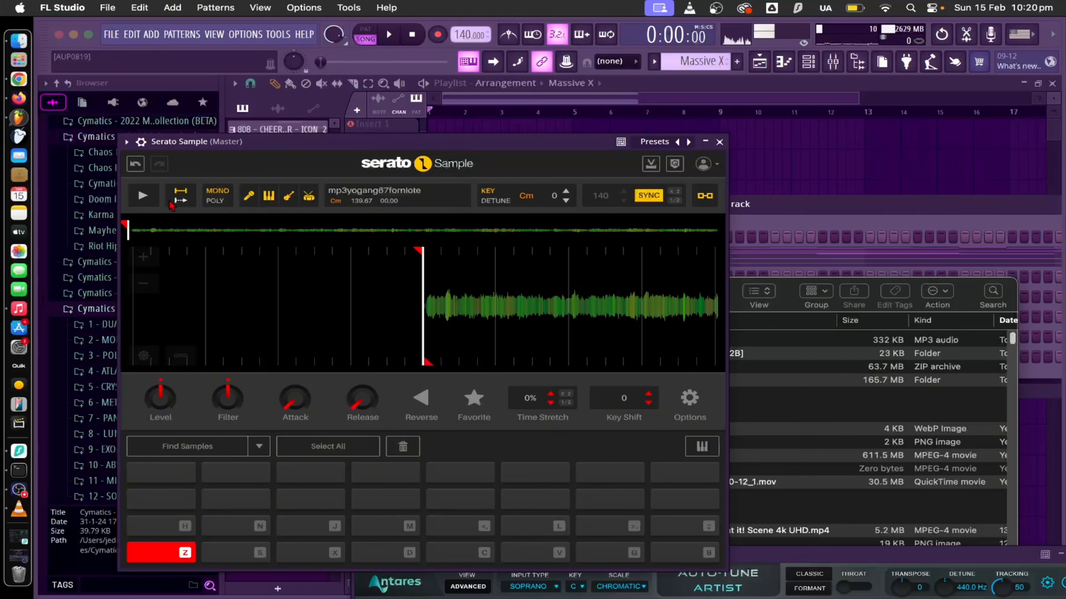
{"action": "left_click", "coordinate": [143, 196]}
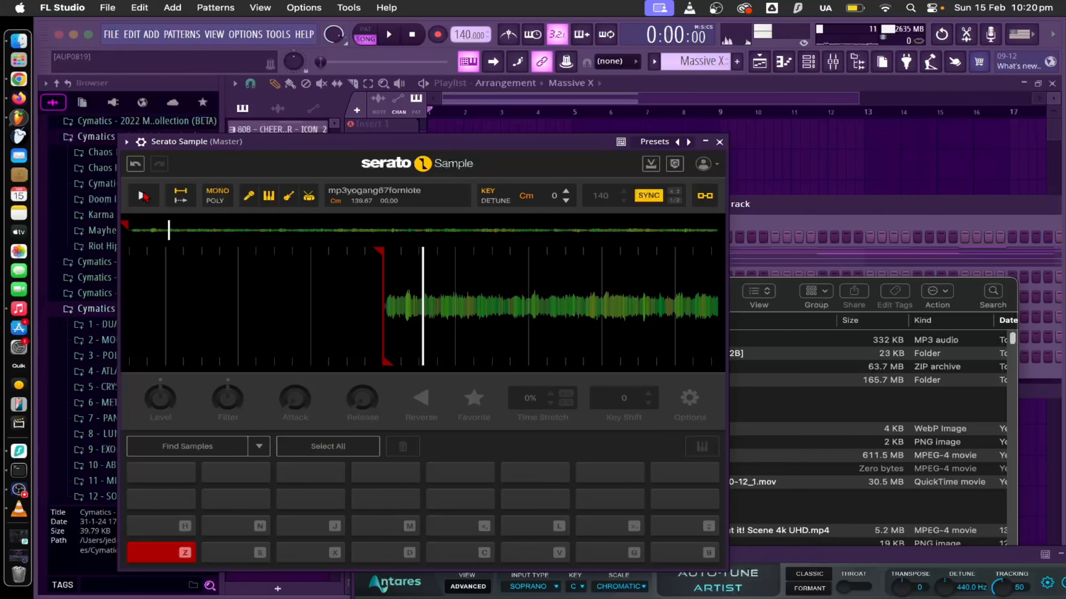
- Minimize the Downloads window and close Serato Sample and the channel rack
{"action": "left_click", "coordinate": [719, 143]}
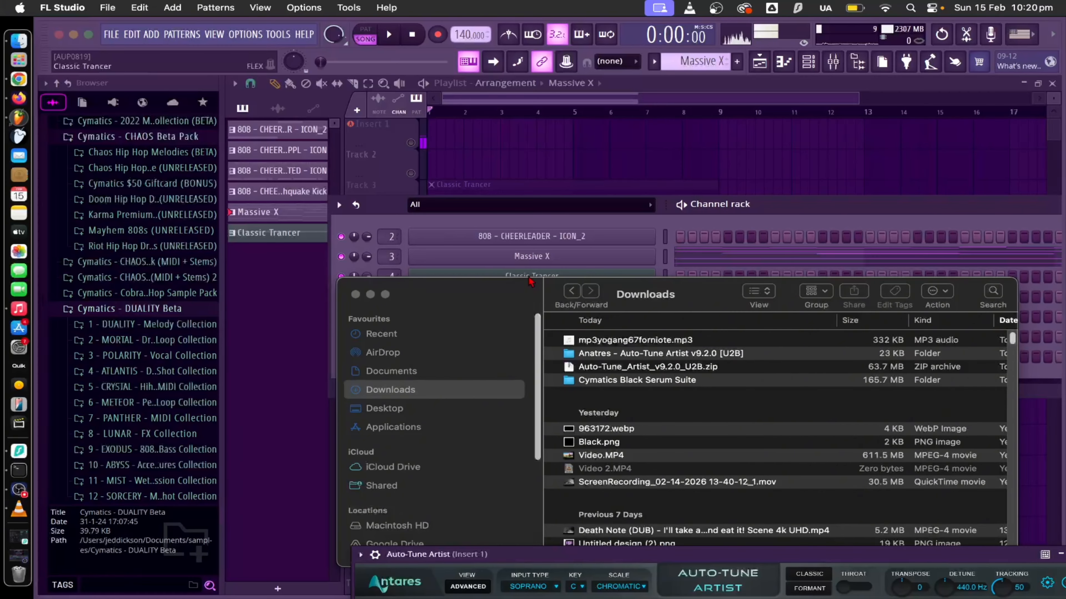
{"action": "left_click", "coordinate": [370, 295]}
{"action": "left_click", "coordinate": [535, 360]}
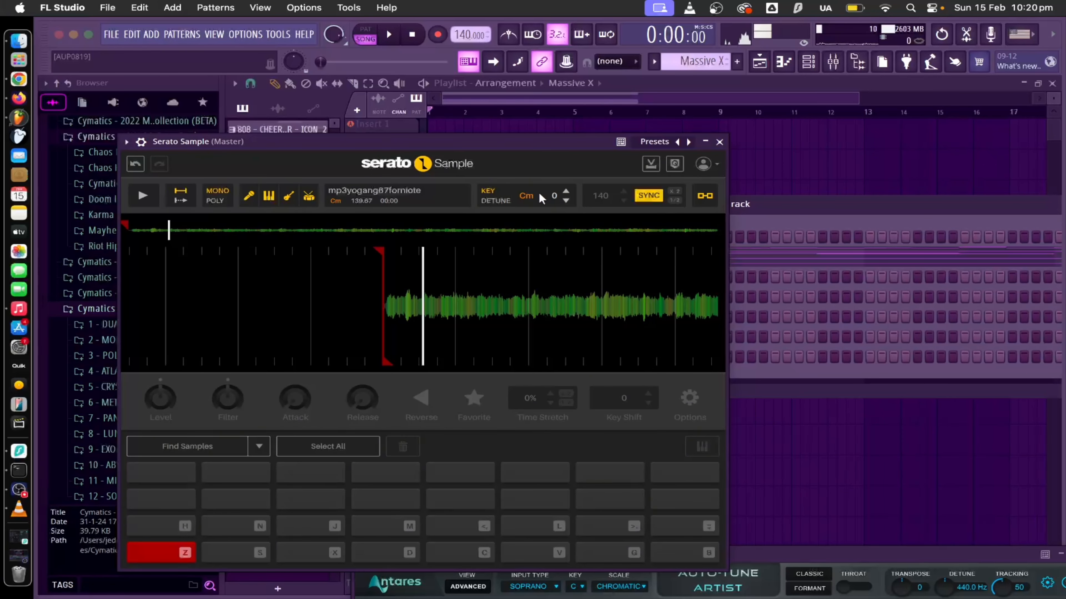
{"action": "left_click", "coordinate": [719, 142]}
{"action": "left_click_drag", "start_coordinate": [754, 211], "coordinate": [756, 364]}
{"action": "key", "text": "F6"}
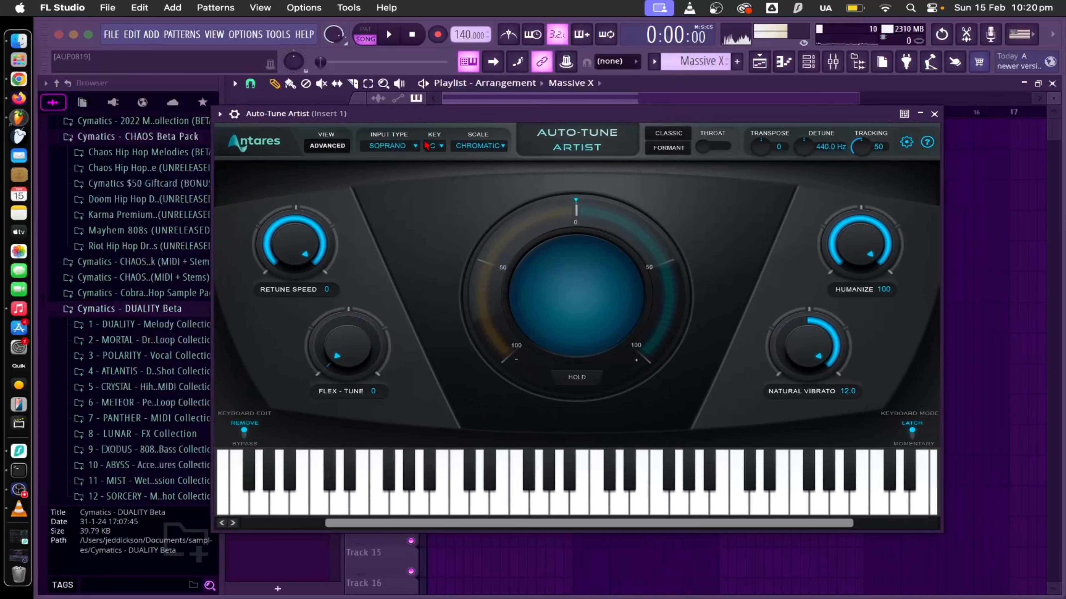
- Set the Auto-Tune Artist scale to Minor on Insert 1 and close the plugin window
{"action": "left_click", "coordinate": [479, 145]}
{"action": "left_click", "coordinate": [445, 189]}
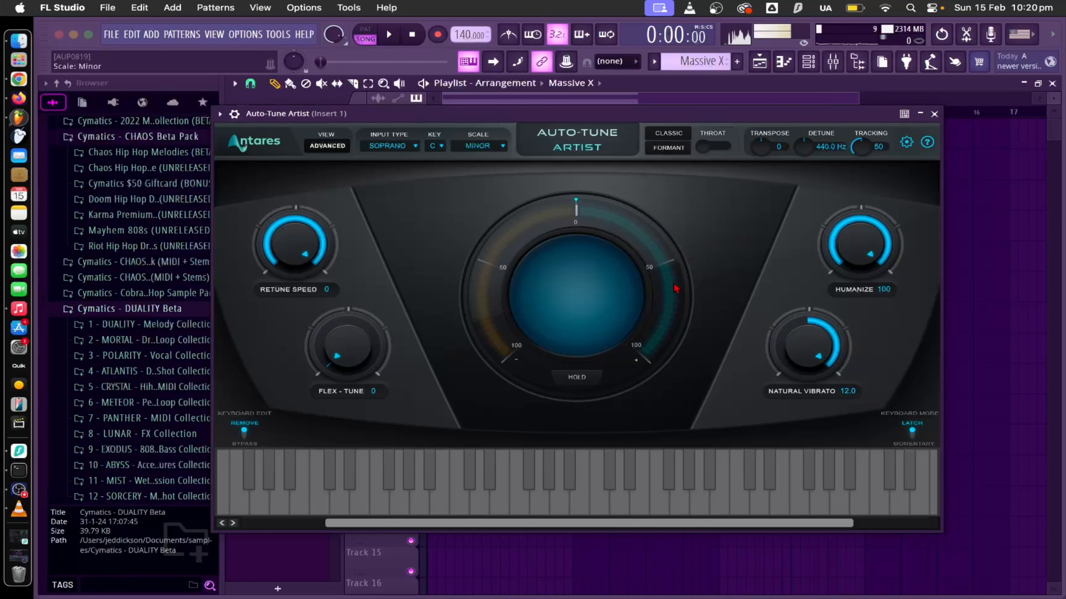
{"action": "key", "text": "F9"}
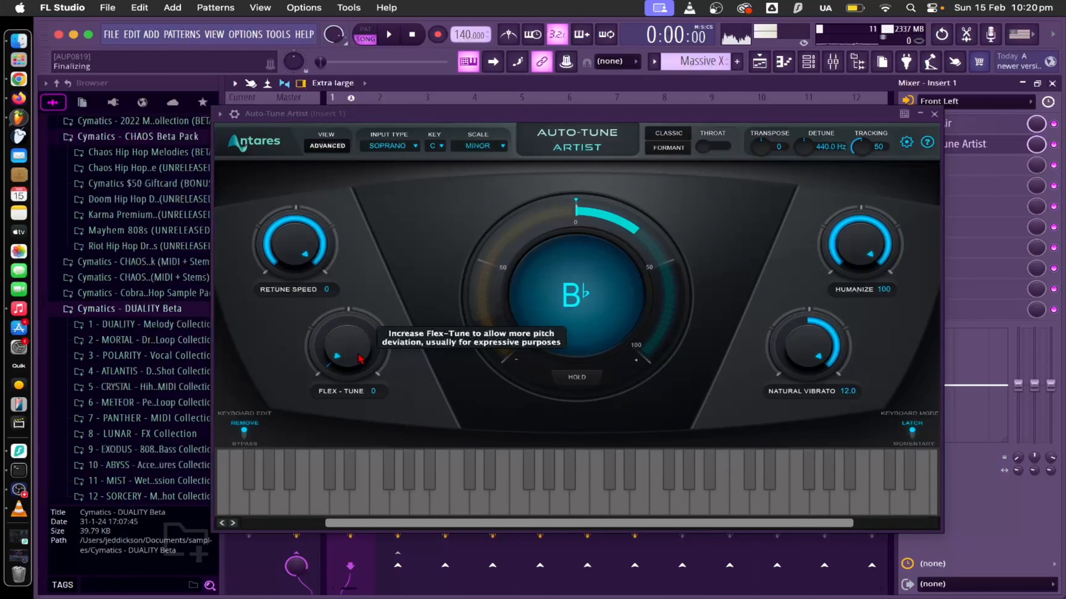
{"action": "left_click", "coordinate": [759, 61]}
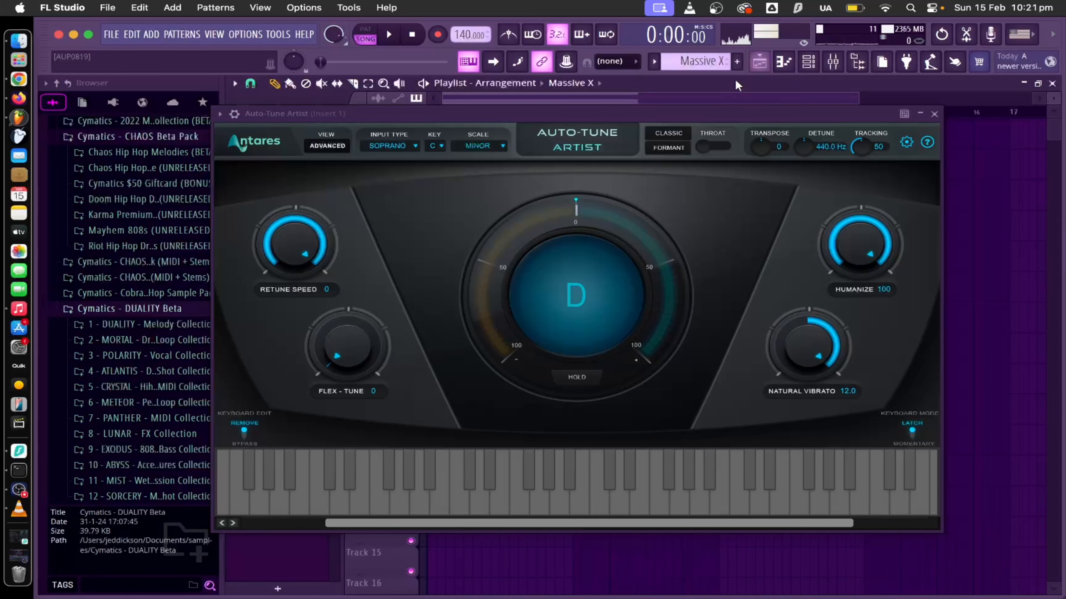
{"action": "left_click_drag", "start_coordinate": [684, 114], "coordinate": [695, 207]}
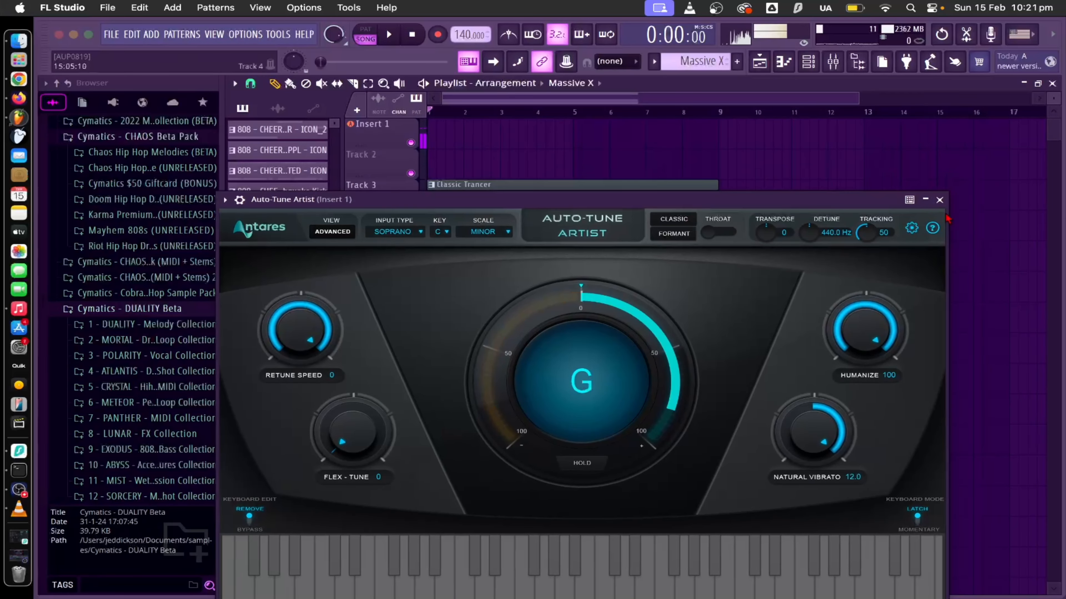
{"action": "left_click", "coordinate": [942, 199]}
{"action": "key", "text": "space"}
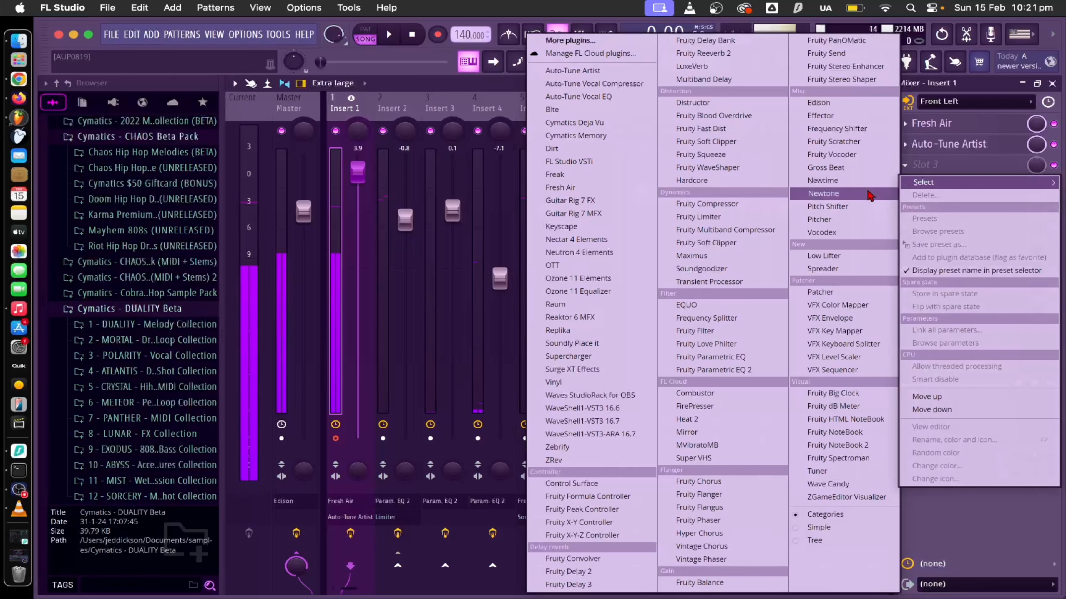
- Bypass Auto-Tune Artist on Insert 1 and check the plugin's options before closing it
{"action": "left_click", "coordinate": [1056, 150]}
{"action": "left_click", "coordinate": [1054, 145]}
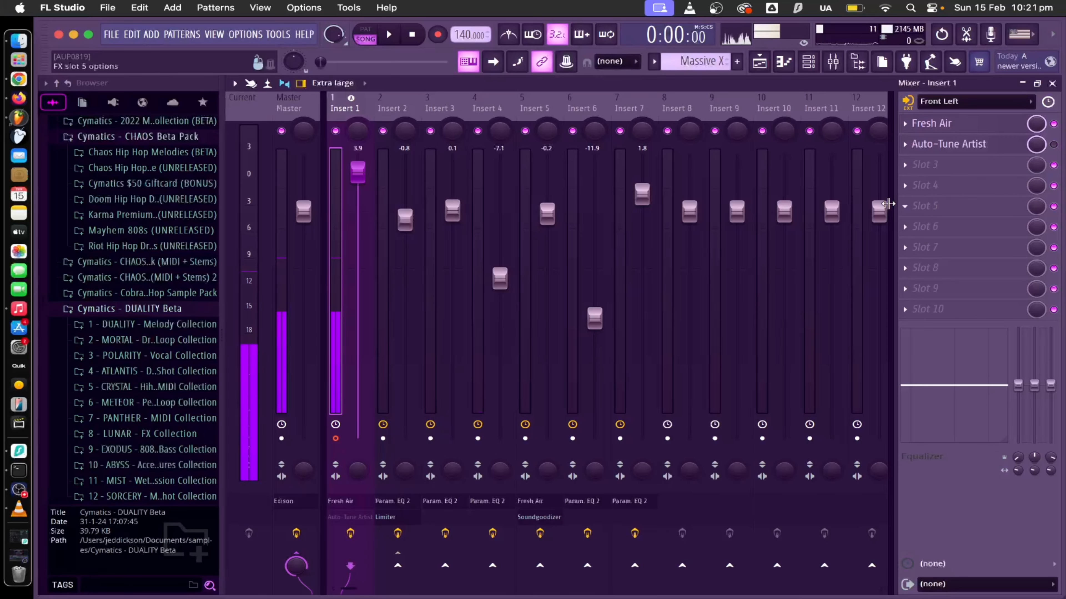
{"action": "left_click", "coordinate": [941, 165]}
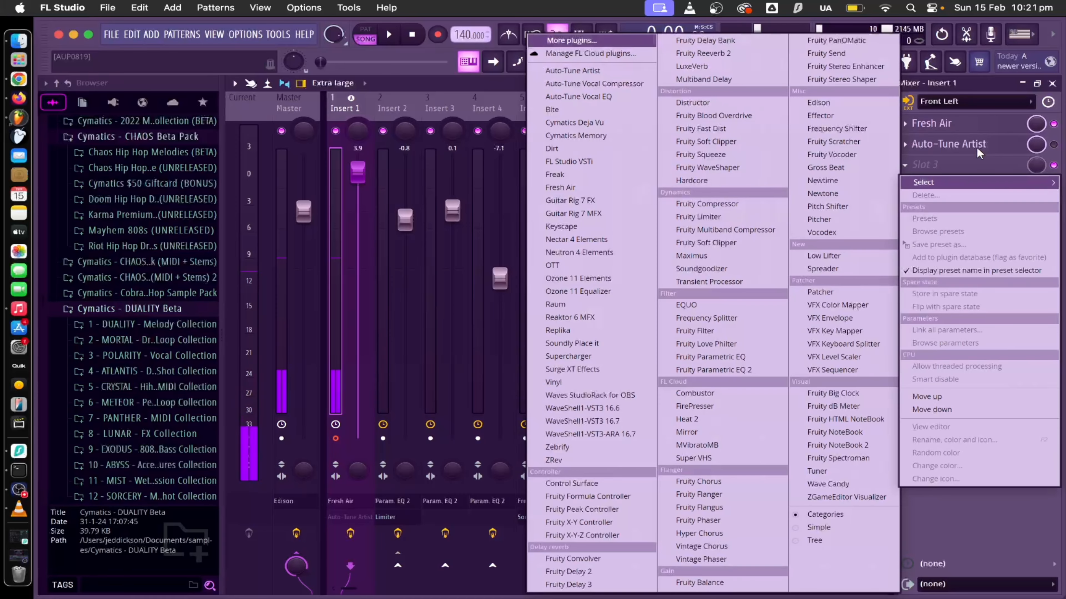
{"action": "left_click", "coordinate": [948, 144]}
{"action": "left_click", "coordinate": [948, 144]}
{"action": "left_click", "coordinate": [912, 227]}
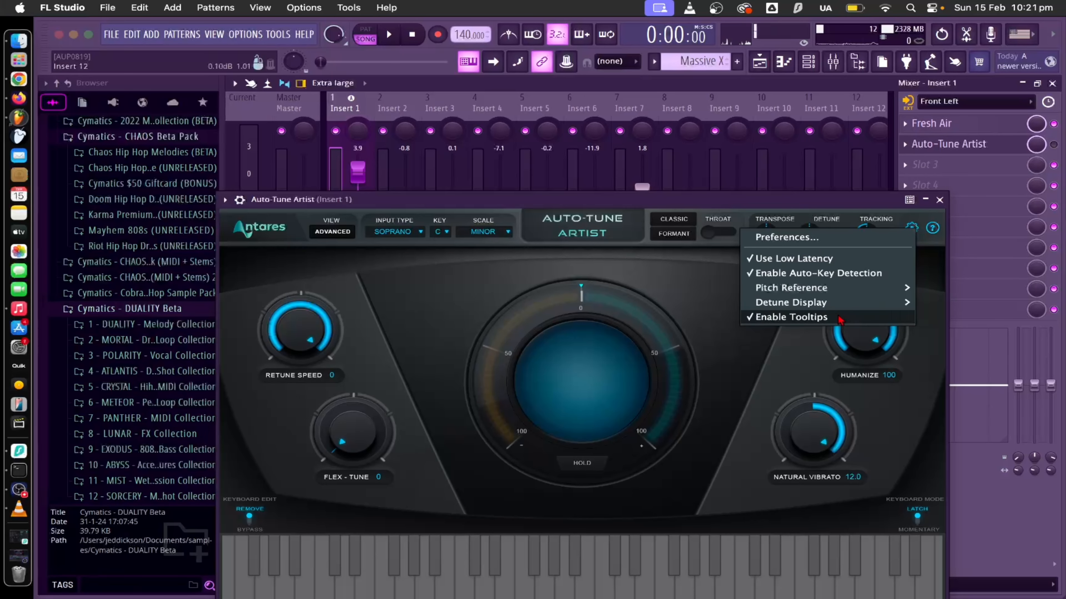
{"action": "left_click", "coordinate": [939, 200]}
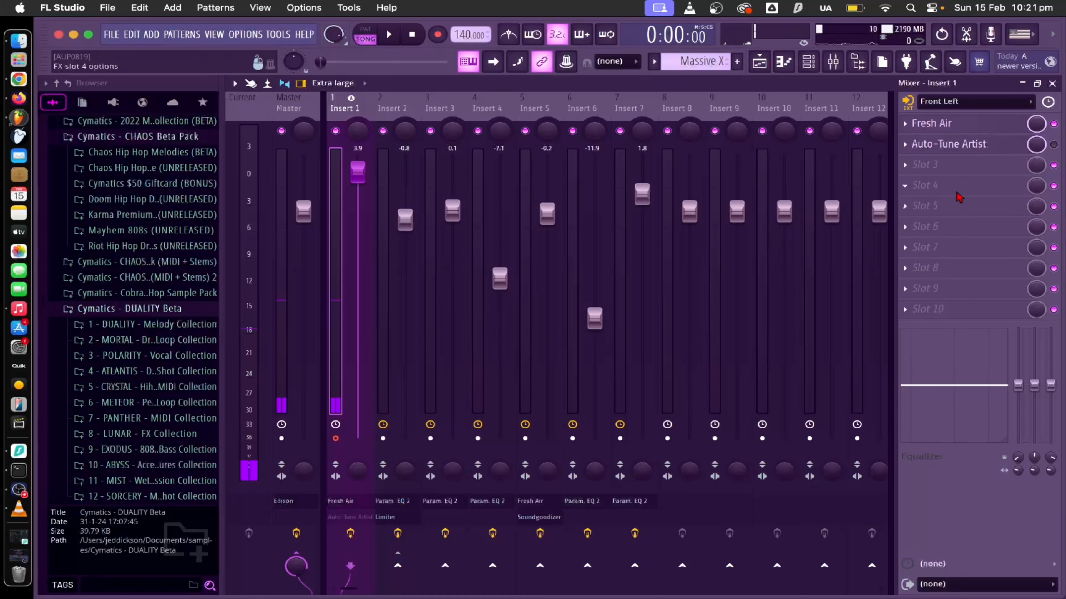
- Add Fruity Reeverb 2 to slot 3 of Insert 1 and close its window
{"action": "left_click", "coordinate": [925, 165]}
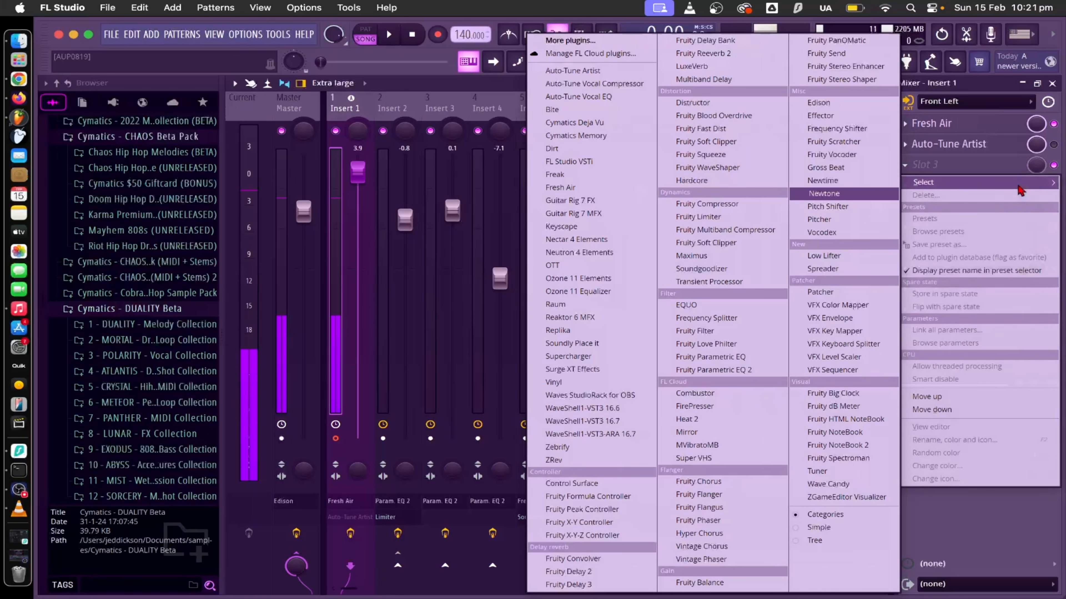
{"action": "left_click", "coordinate": [971, 159]}
{"action": "left_click", "coordinate": [951, 164]}
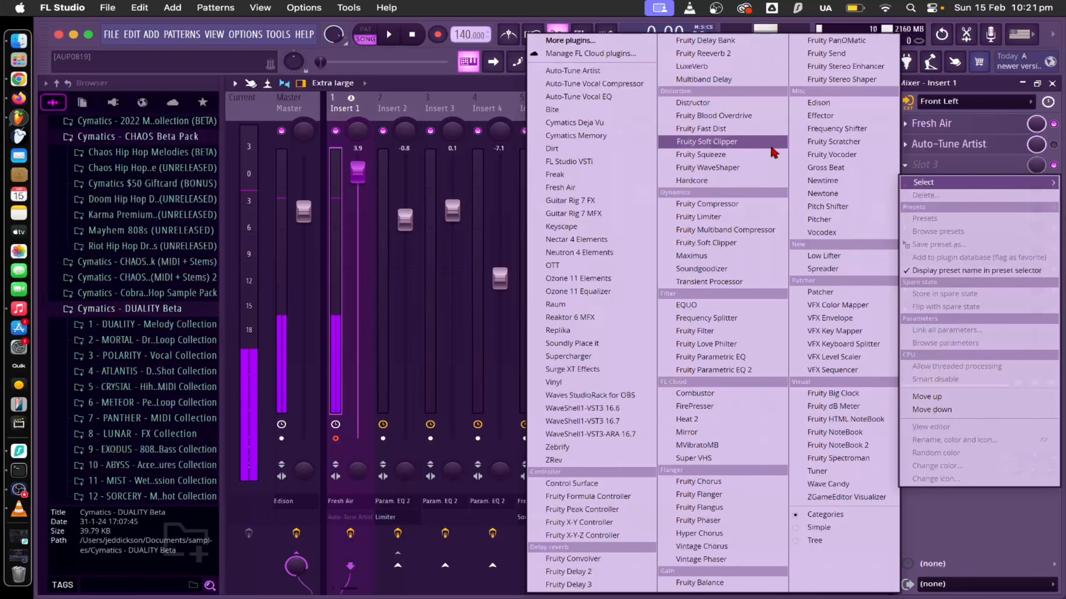
{"action": "left_click", "coordinate": [727, 57]}
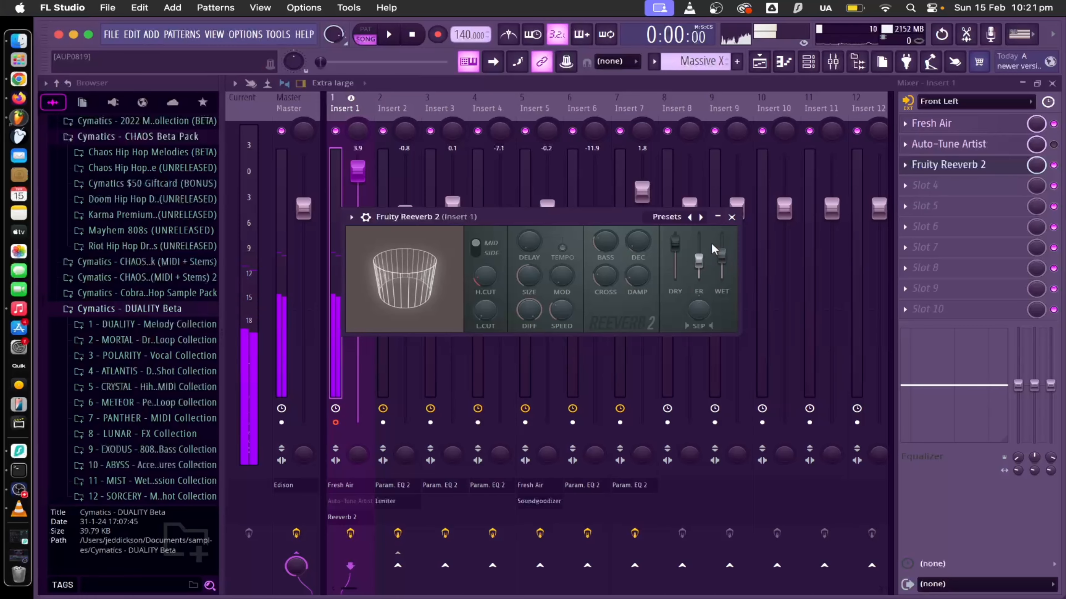
{"action": "left_click", "coordinate": [732, 217]}
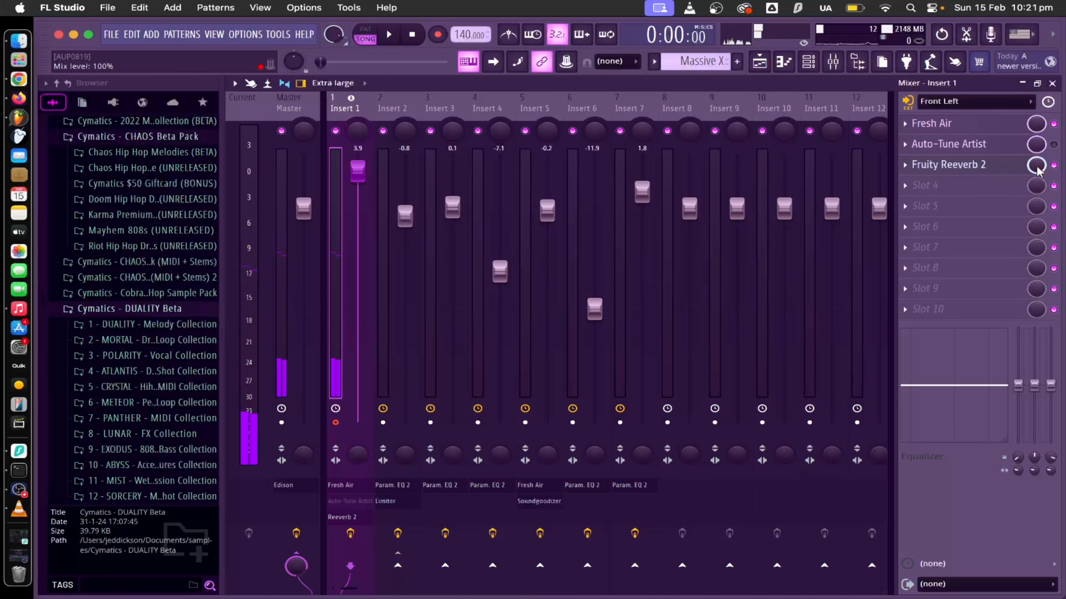
- Add Guitar Rig 7 FX to slot 4 of Insert 1 and load its Long Bearded Delight preset
{"action": "left_click", "coordinate": [990, 198]}
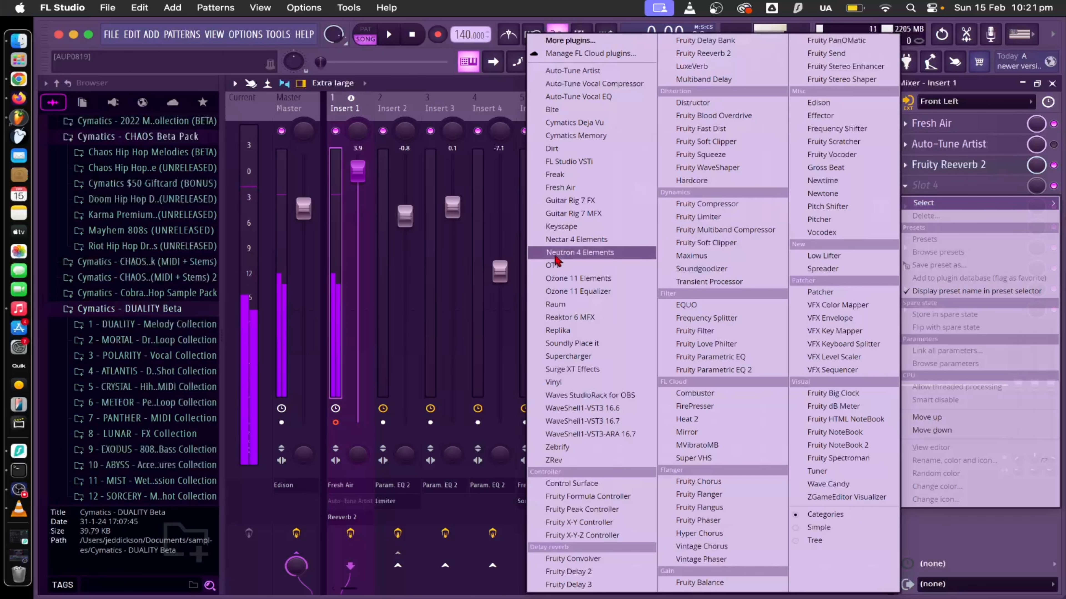
{"action": "left_click", "coordinate": [585, 206]}
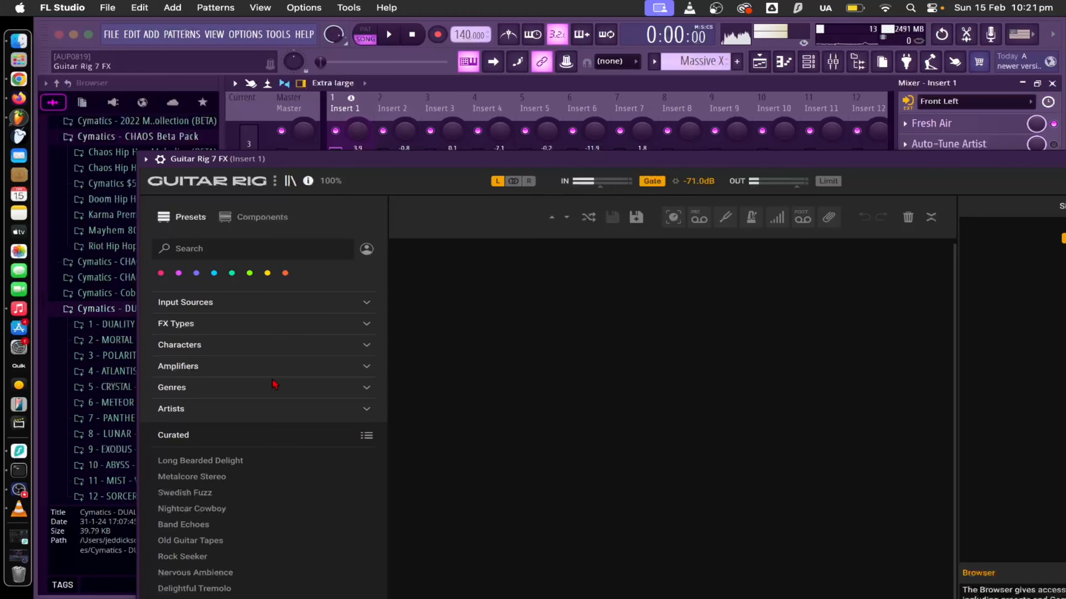
{"action": "left_click", "coordinate": [197, 461]}
{"action": "left_click_drag", "start_coordinate": [433, 162], "coordinate": [423, 109]}
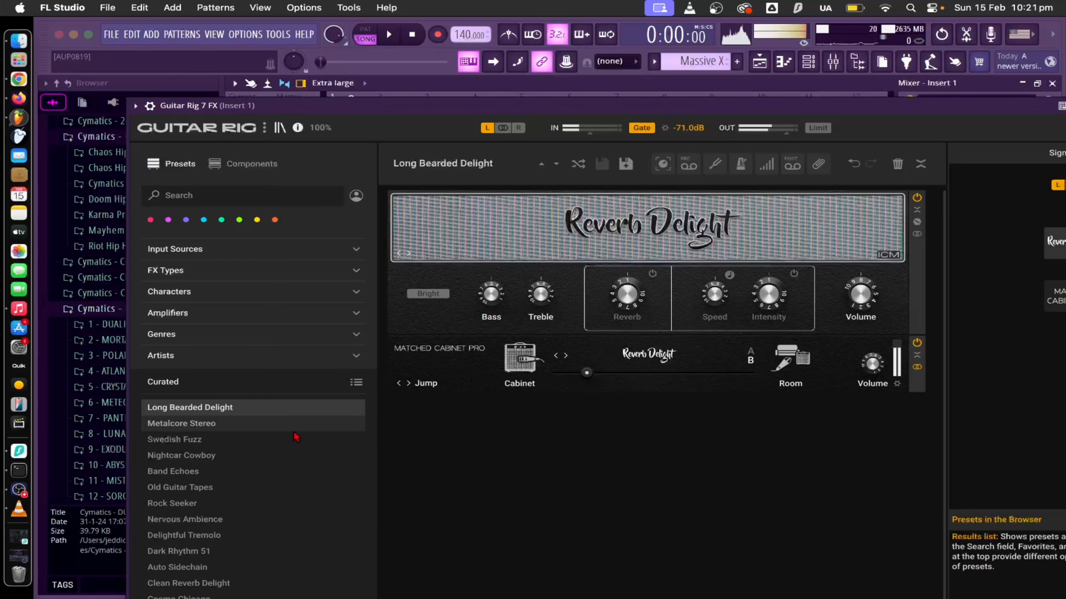
- Audition the Band Echoes preset in Guitar Rig 7 FX, load Nervous Ambience and reduce the effect's mix level
{"action": "left_click", "coordinate": [283, 436]}
{"action": "left_click", "coordinate": [292, 464]}
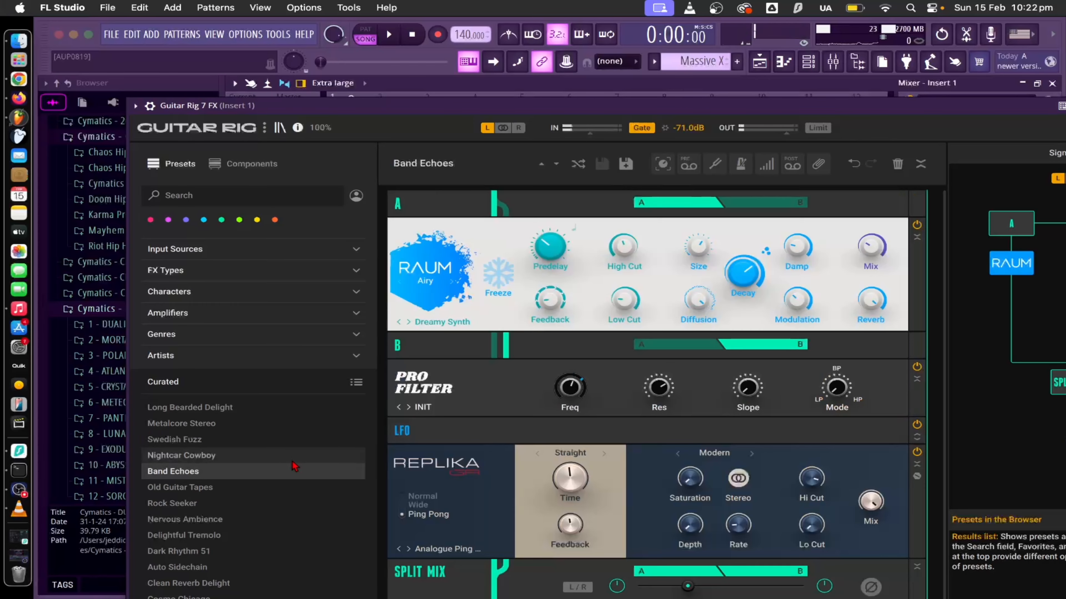
{"action": "scroll", "coordinate": [257, 469], "scroll_direction": "down", "scroll_amount": 3}
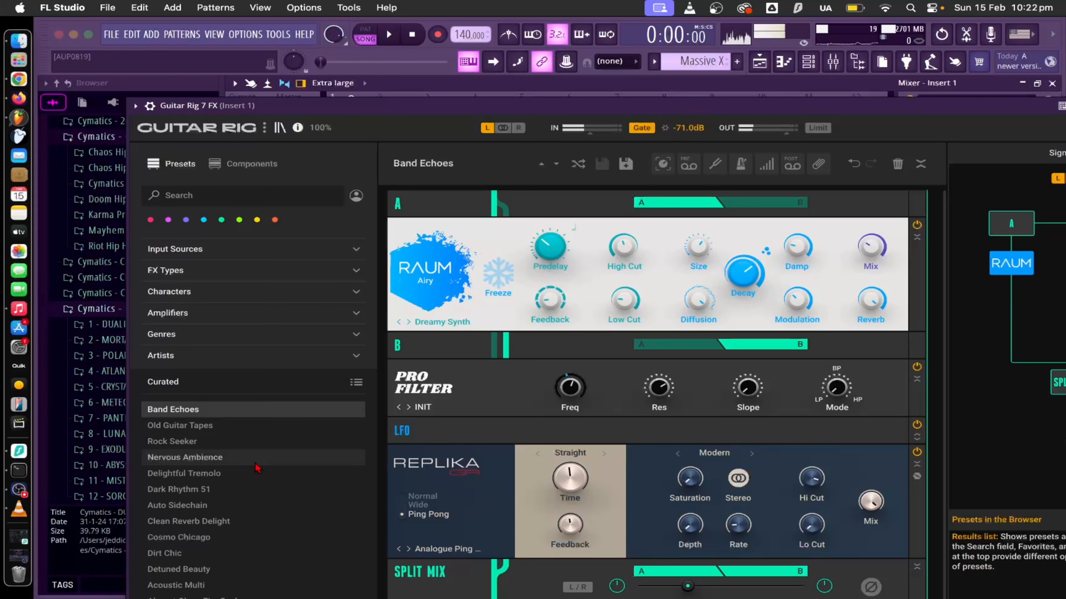
{"action": "left_click", "coordinate": [256, 463]}
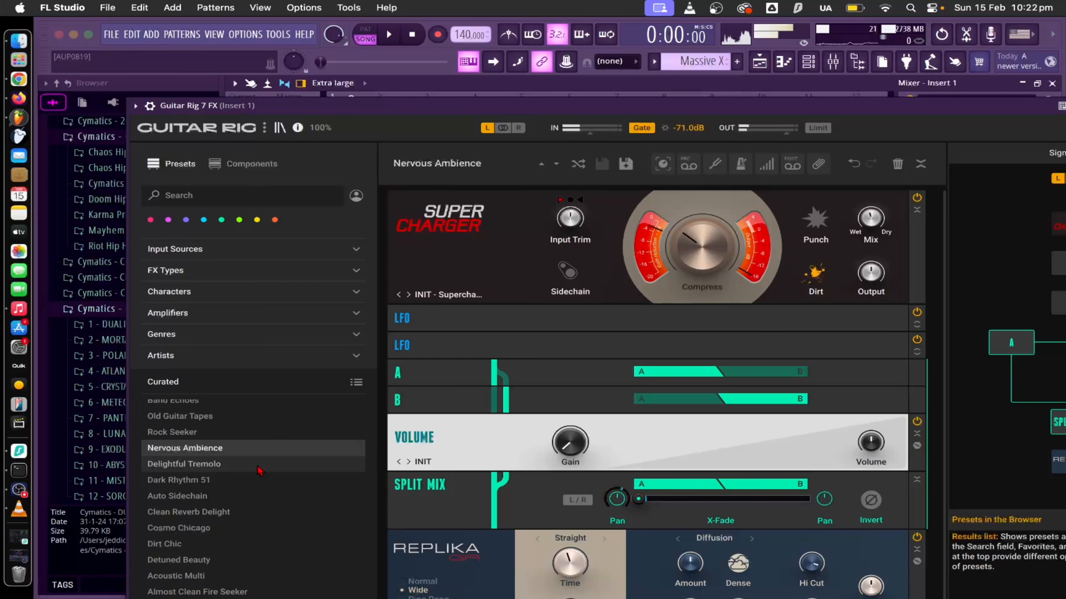
{"action": "left_click", "coordinate": [254, 474]}
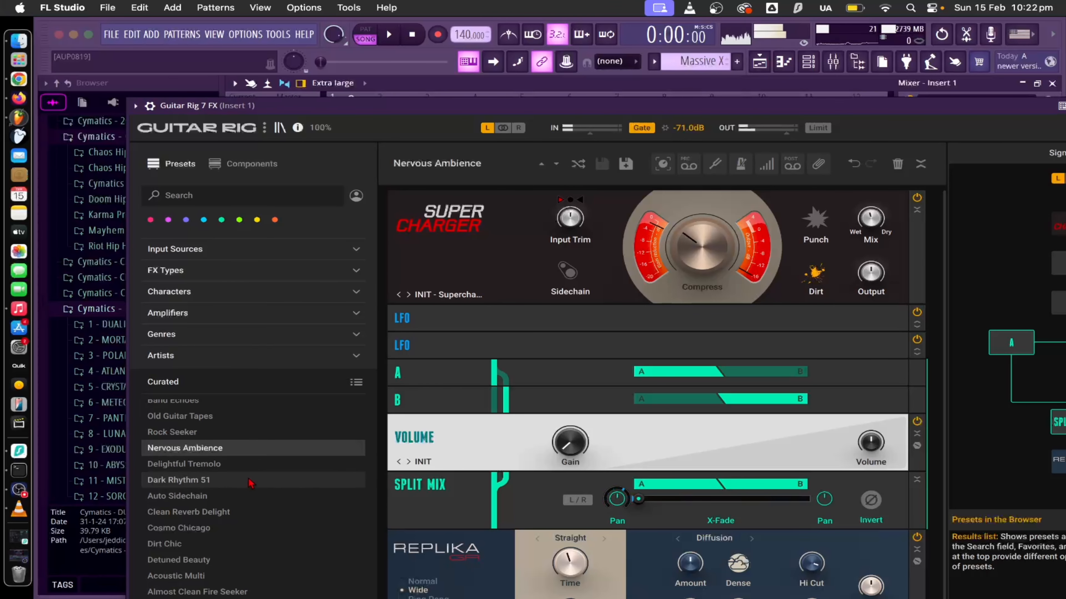
{"action": "key", "text": "Escape"}
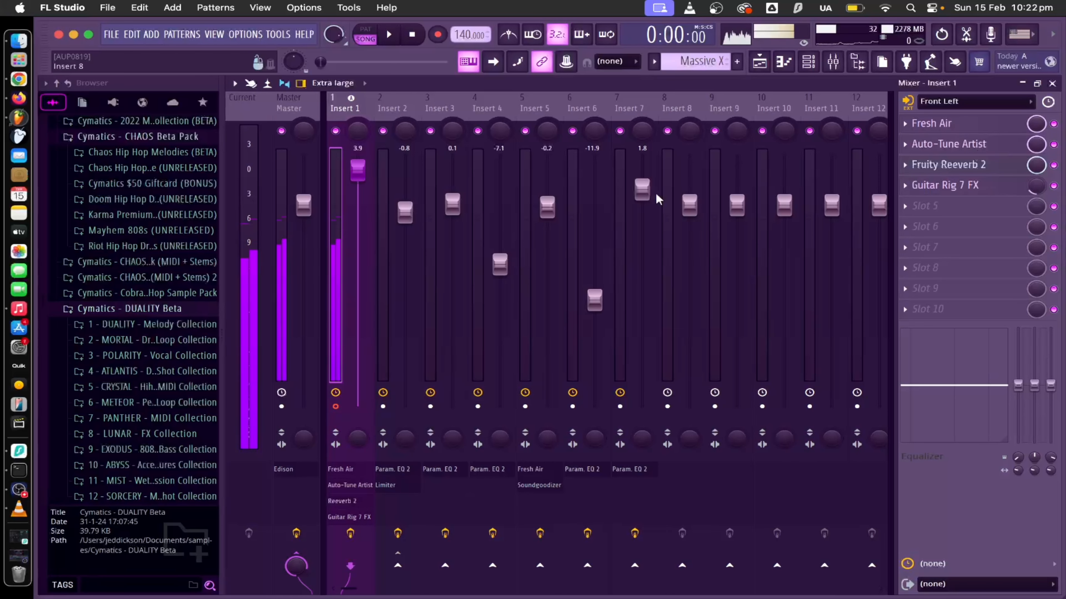
- Duplicate the eight-bar arrangement three times in the playlist and clear the drum clips on Tracks 9 to 12 from the first section
{"action": "key", "text": "F5"}
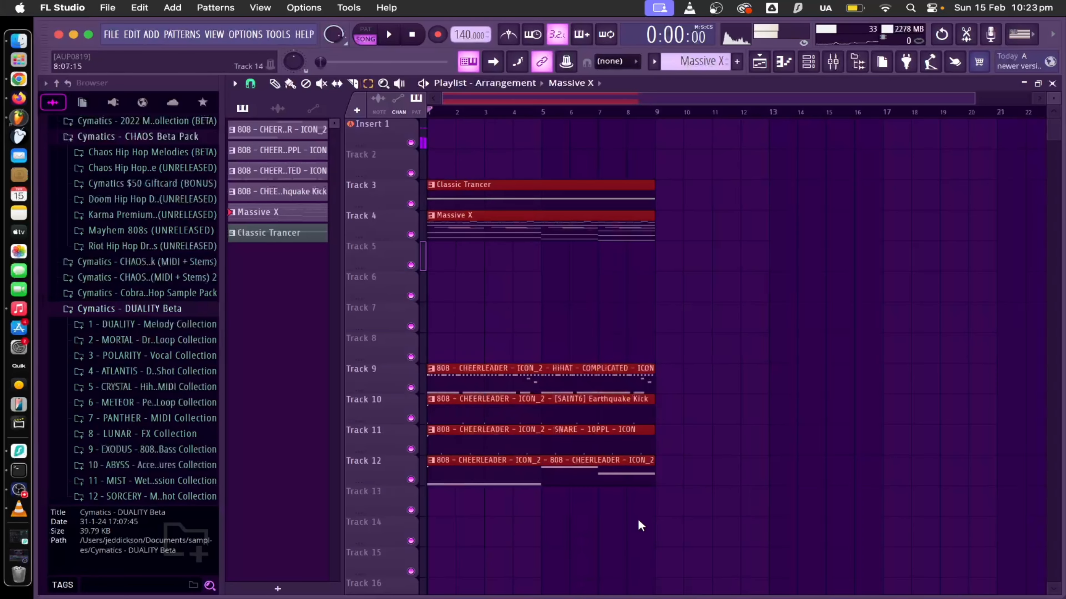
{"action": "key", "text": "ctrl+b"}
{"action": "key", "text": "ctrl+b"}
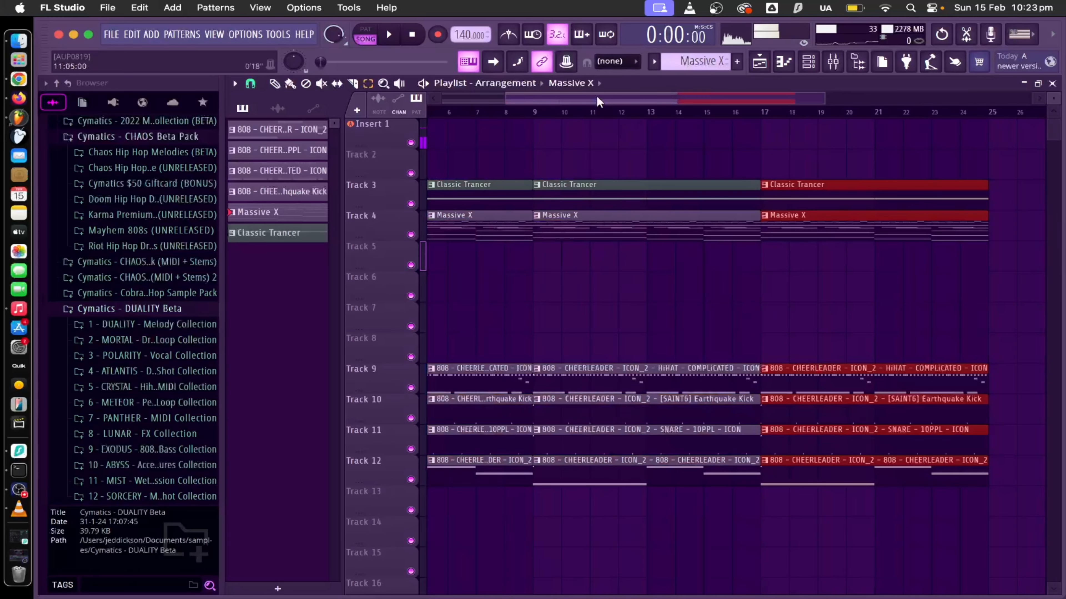
{"action": "key", "text": "ctrl+b"}
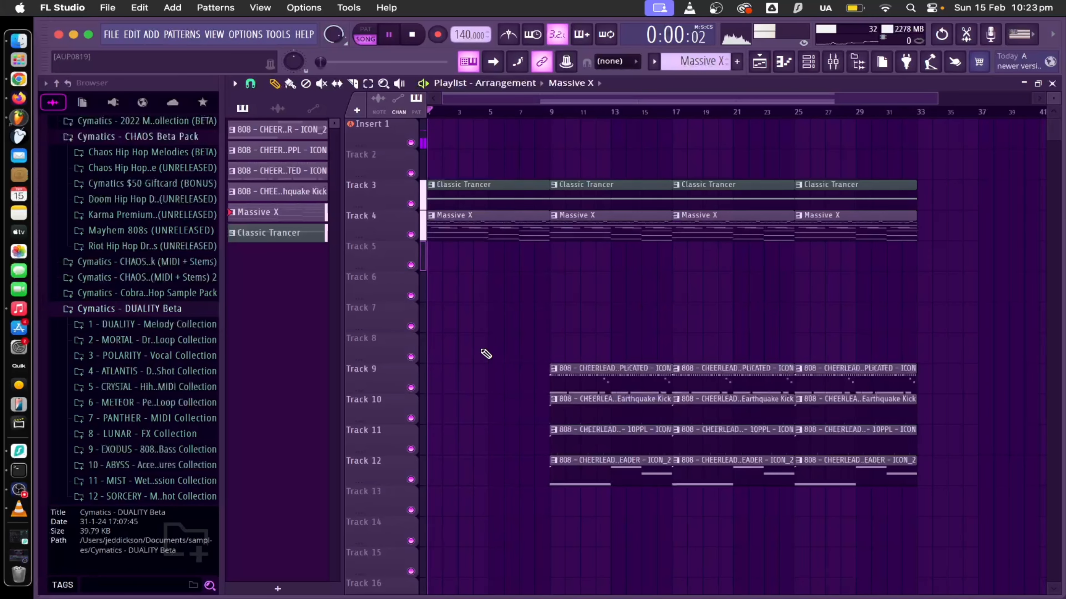
{"action": "key", "text": "space"}
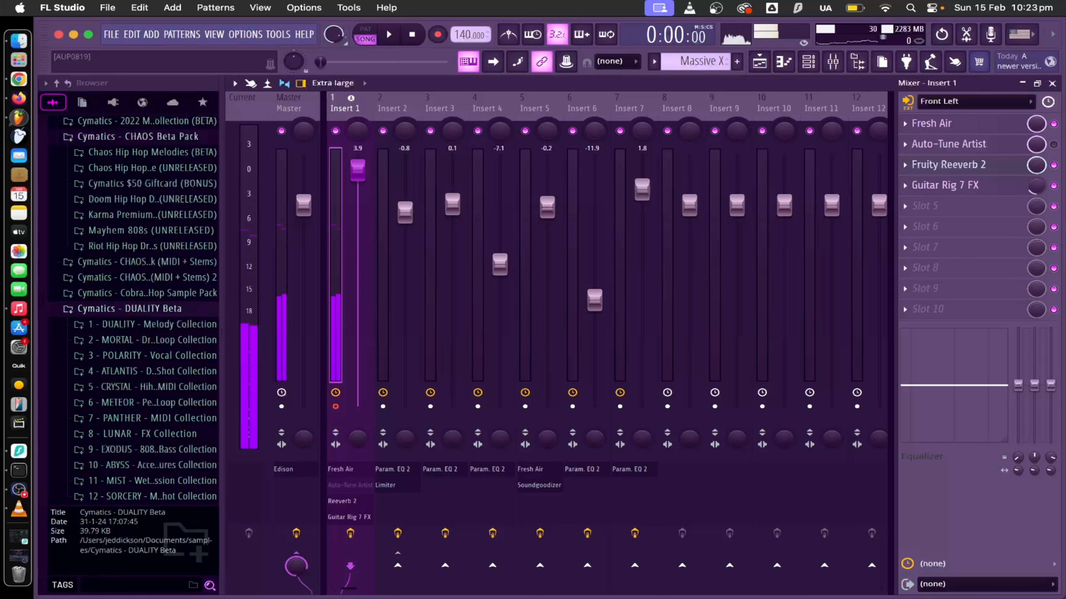
- Bypass Guitar Rig 7 FX on Insert 1, re-enable Auto-Tune Artist and adjust its Natural Vibrato
{"action": "left_click", "coordinate": [1053, 186]}
{"action": "left_click", "coordinate": [1053, 144]}
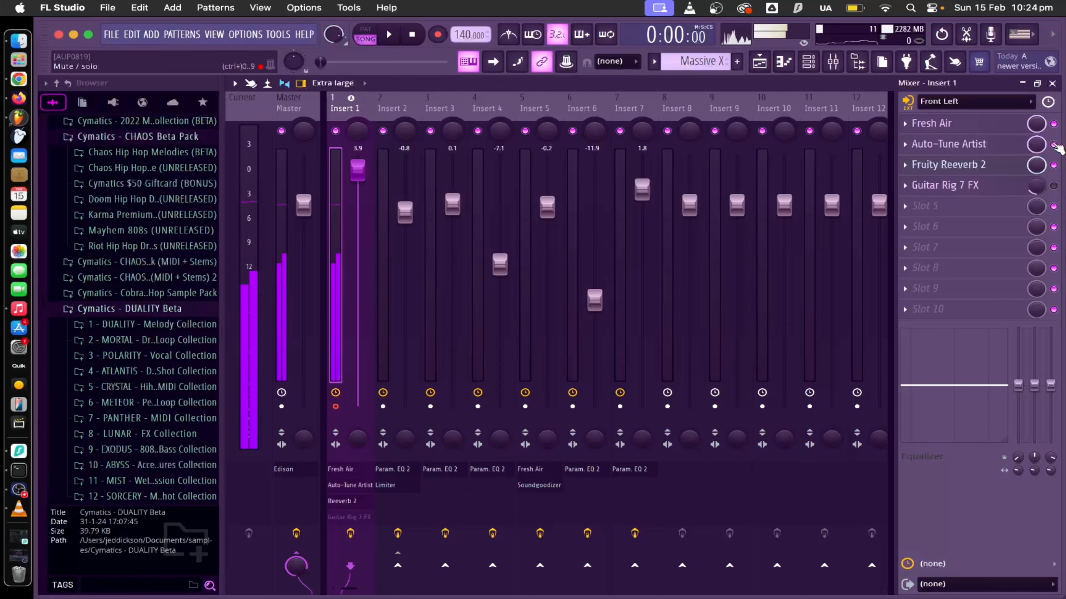
{"action": "left_click", "coordinate": [998, 147]}
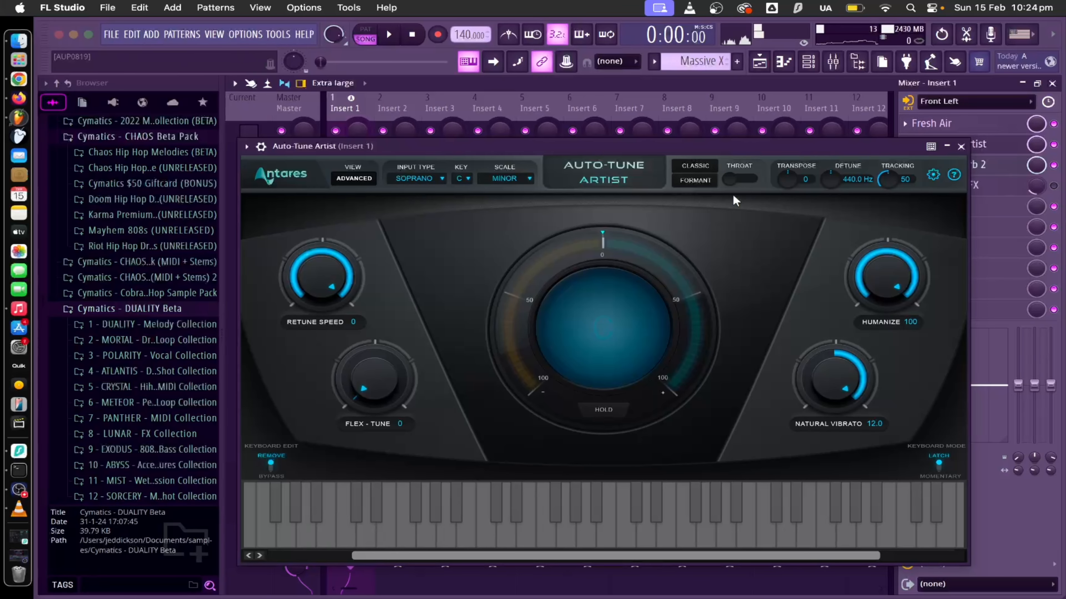
{"action": "left_click_drag", "start_coordinate": [830, 390], "coordinate": [834, 85]}
{"action": "left_click", "coordinate": [962, 147]}
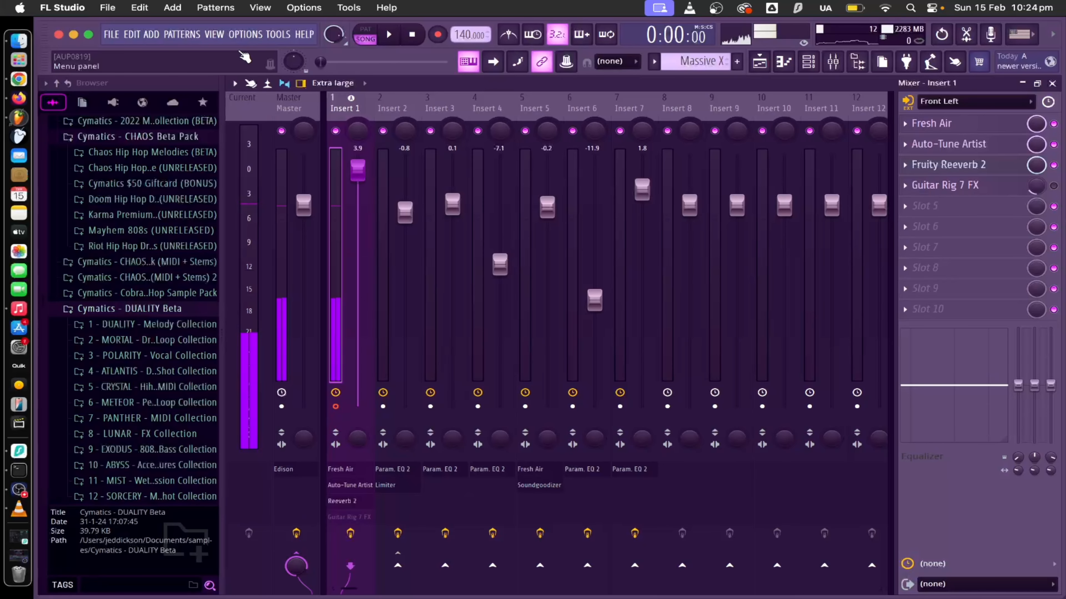
- Check the audio device settings, bypass Auto-Tune Artist and re-enable Guitar Rig 7 FX on Insert 1
{"action": "left_click", "coordinate": [246, 35]}
{"action": "left_click", "coordinate": [273, 74]}
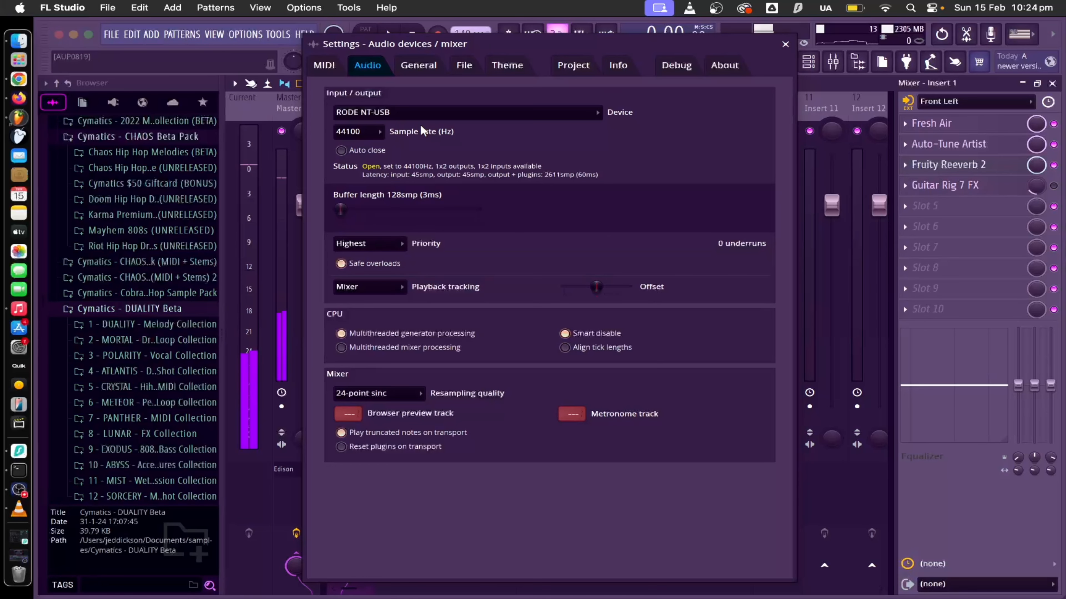
{"action": "left_click", "coordinate": [785, 44]}
{"action": "left_click", "coordinate": [1053, 144]}
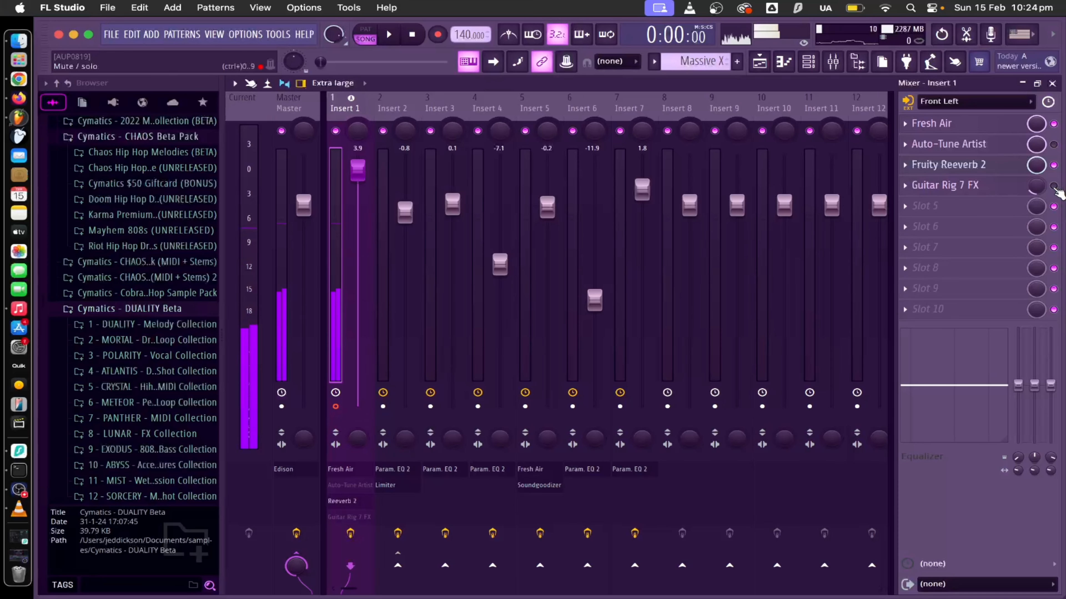
{"action": "left_click", "coordinate": [1053, 185]}
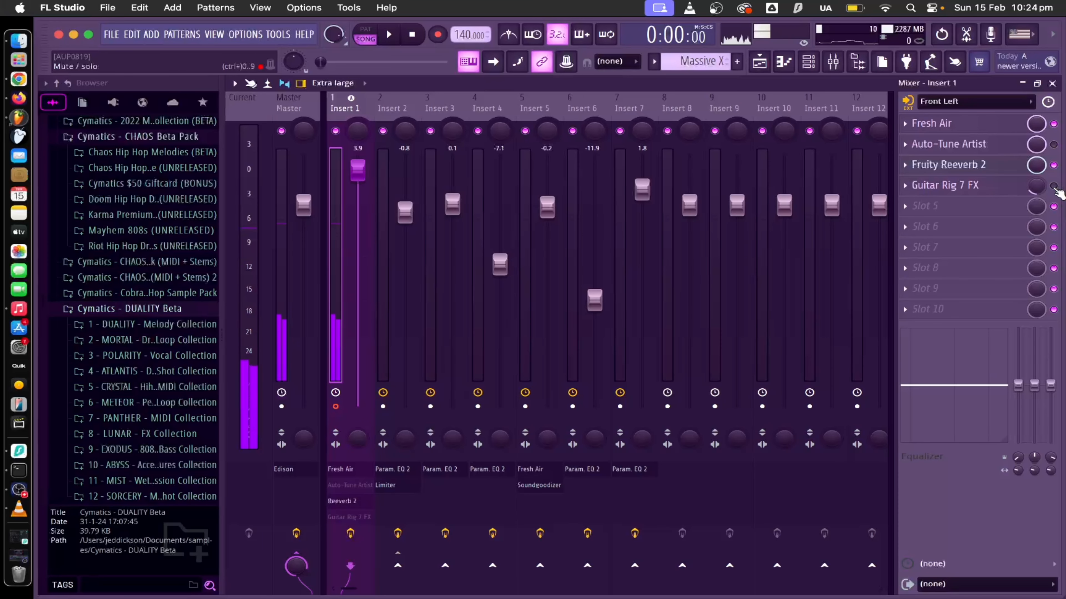
- Audition the vocal chain against the playlist arrangement, playing from the section with drums
{"action": "left_click", "coordinate": [759, 62]}
{"action": "left_click", "coordinate": [583, 112]}
{"action": "scroll", "coordinate": [576, 101], "scroll_direction": "up", "scroll_amount": 3}
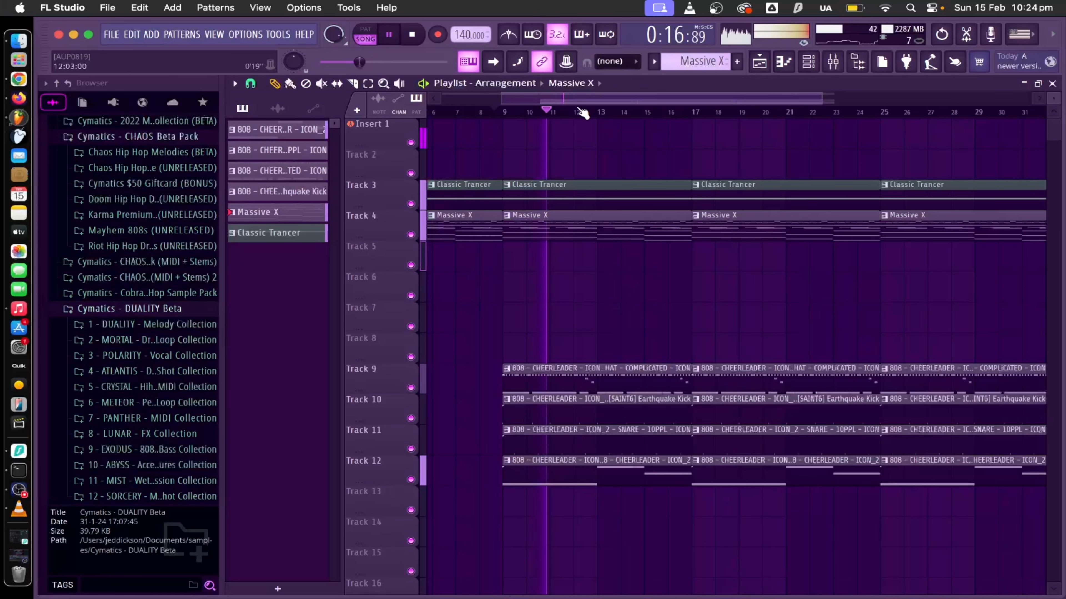
- Boost band 5 in a Fruity parametric EQ 2 on slot 5 of Insert 1, stop playback and re-enable Auto-Tune Artist
{"action": "left_click", "coordinate": [833, 62]}
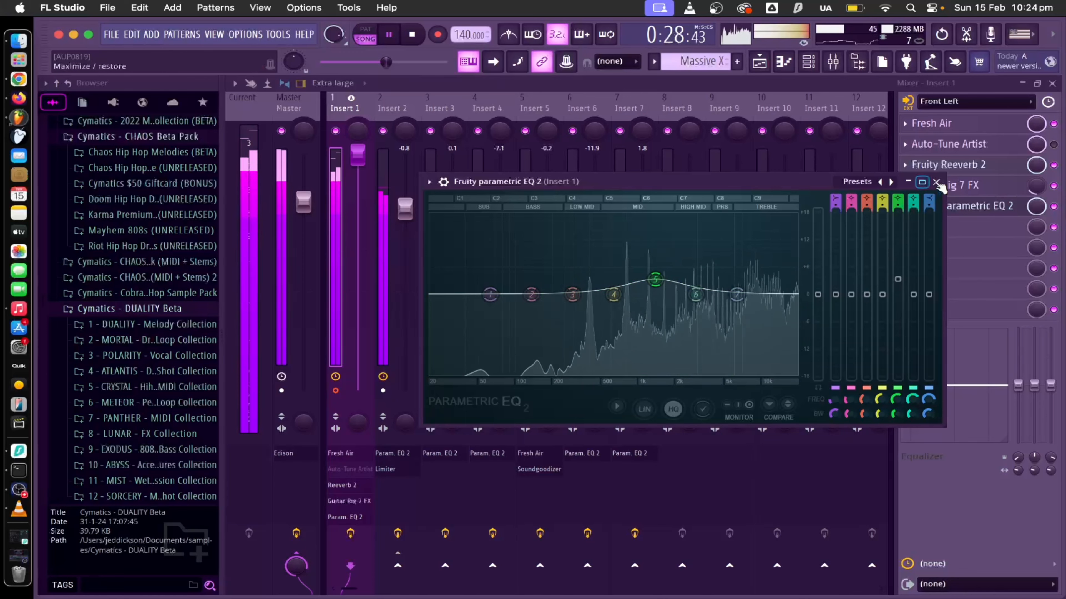
{"action": "left_click", "coordinate": [939, 179]}
{"action": "key", "text": "space"}
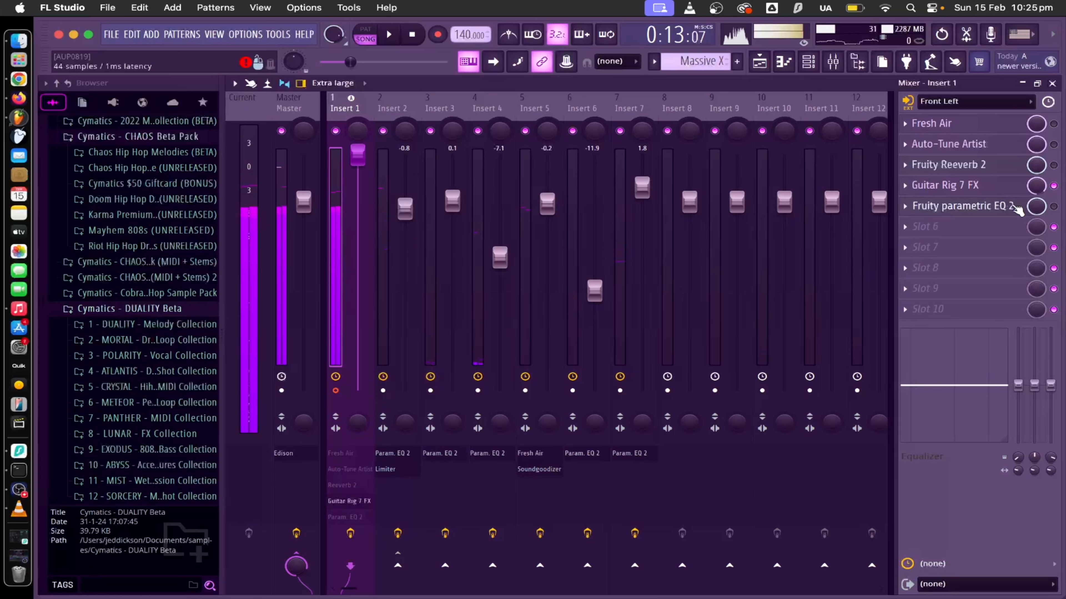
{"action": "left_click", "coordinate": [1053, 145]}
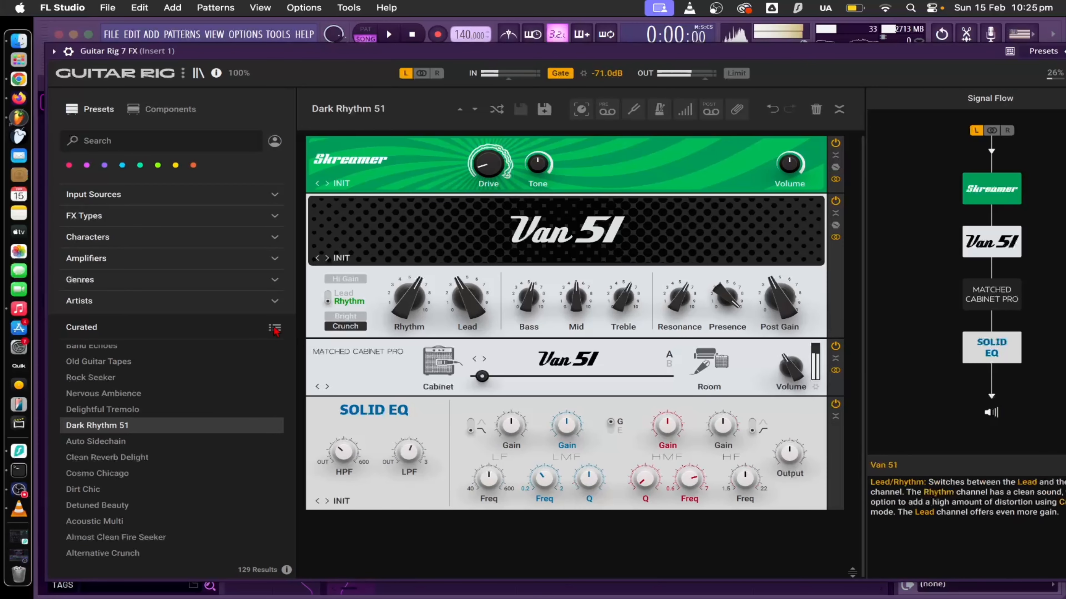
- Audition Guitar Rig 7 FX presets Clean Reverb Delight, Auto Sidechain, Cosmo Chicago, Dirt Chic, Detuned Beauty and Alternative Crunch
{"action": "left_click", "coordinate": [155, 457]}
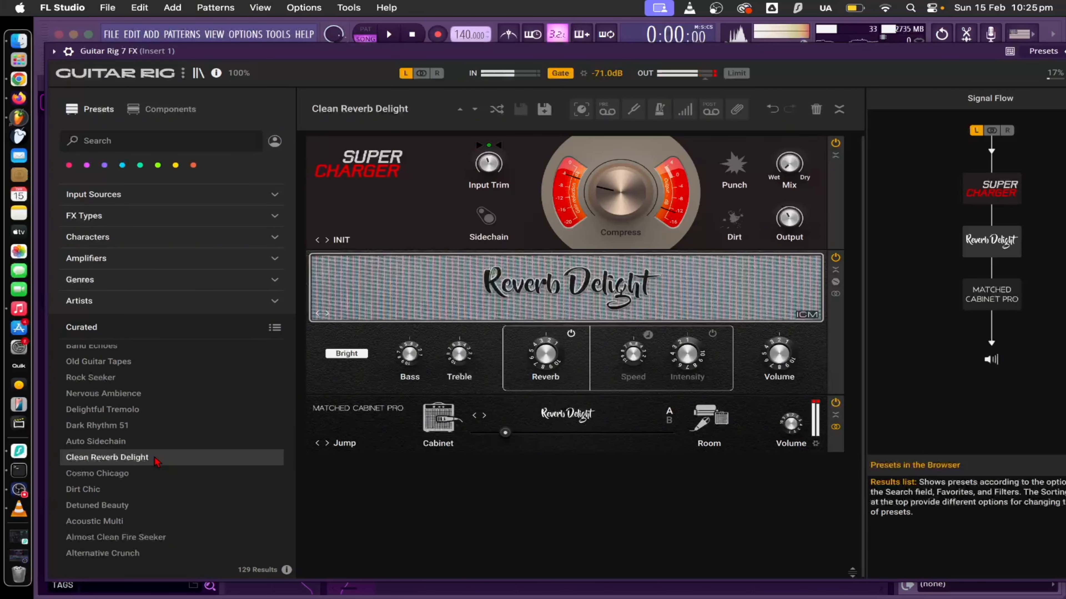
{"action": "left_click", "coordinate": [135, 448]}
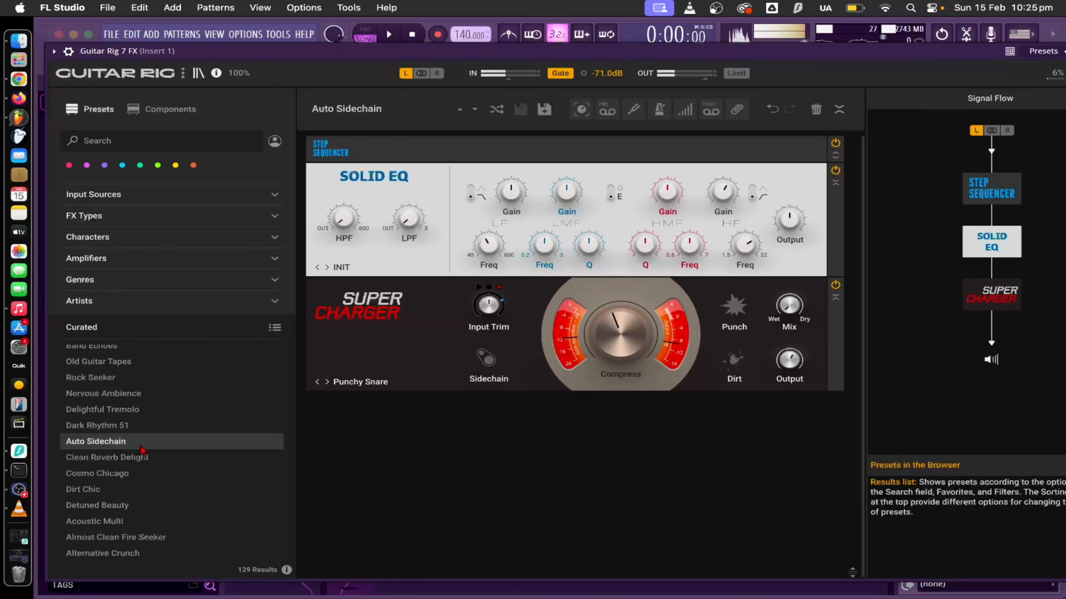
{"action": "left_click", "coordinate": [133, 473]}
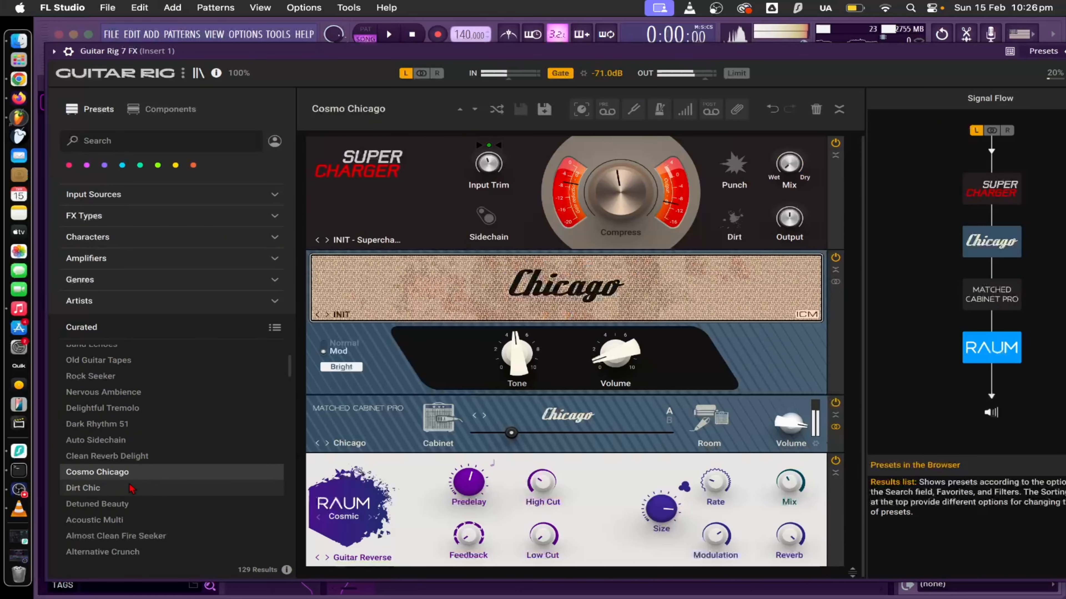
{"action": "left_click", "coordinate": [131, 488]}
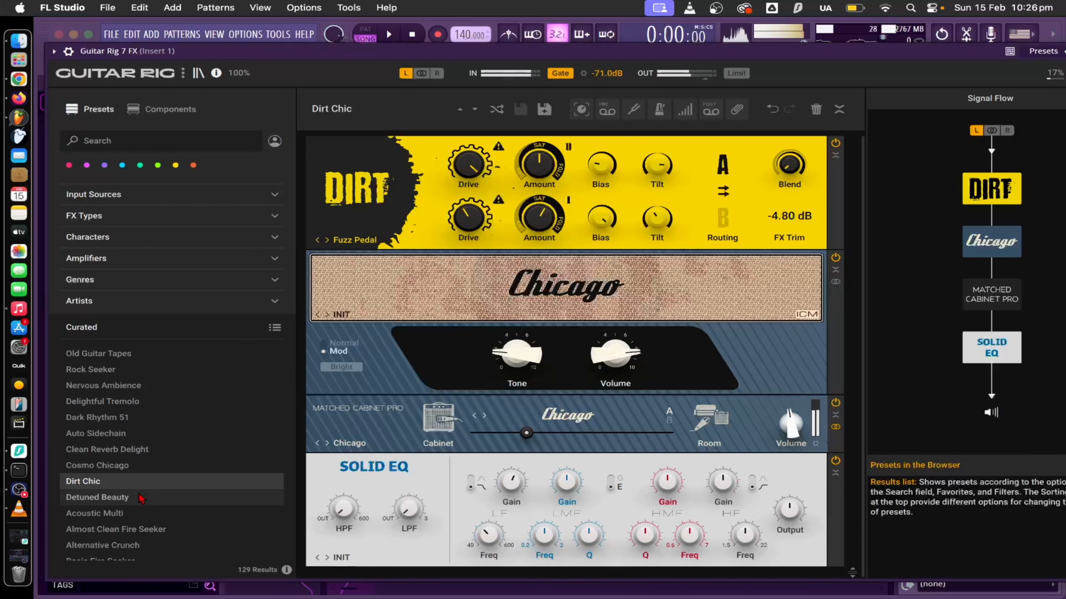
{"action": "left_click", "coordinate": [135, 499]}
{"action": "scroll", "coordinate": [140, 499], "scroll_direction": "down", "scroll_amount": 1}
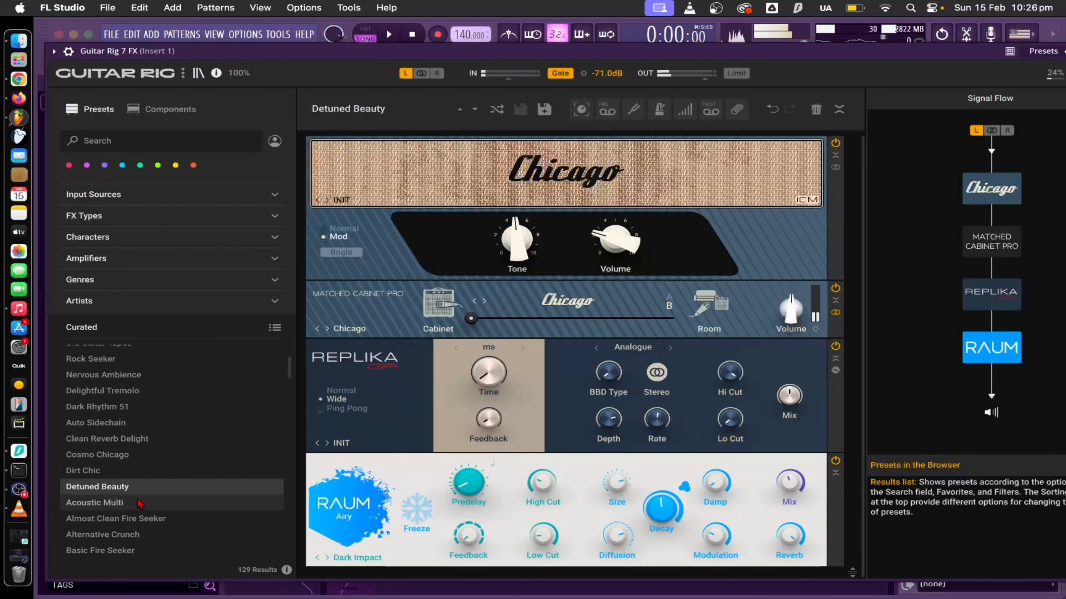
{"action": "left_click", "coordinate": [147, 497]}
{"action": "left_click", "coordinate": [159, 534]}
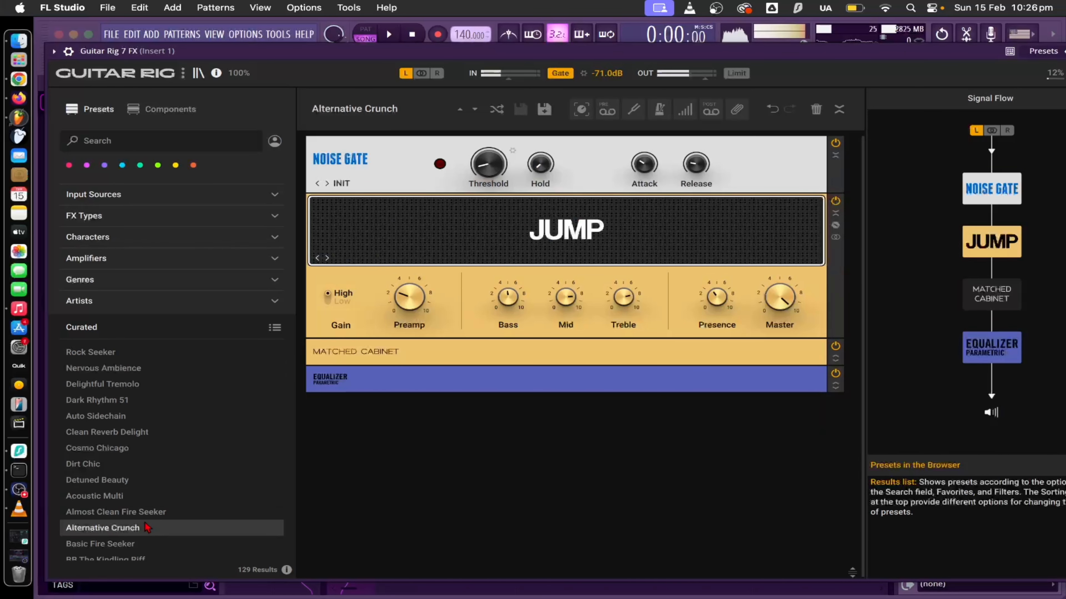
{"action": "scroll", "coordinate": [250, 499], "scroll_direction": "down", "scroll_amount": 1}
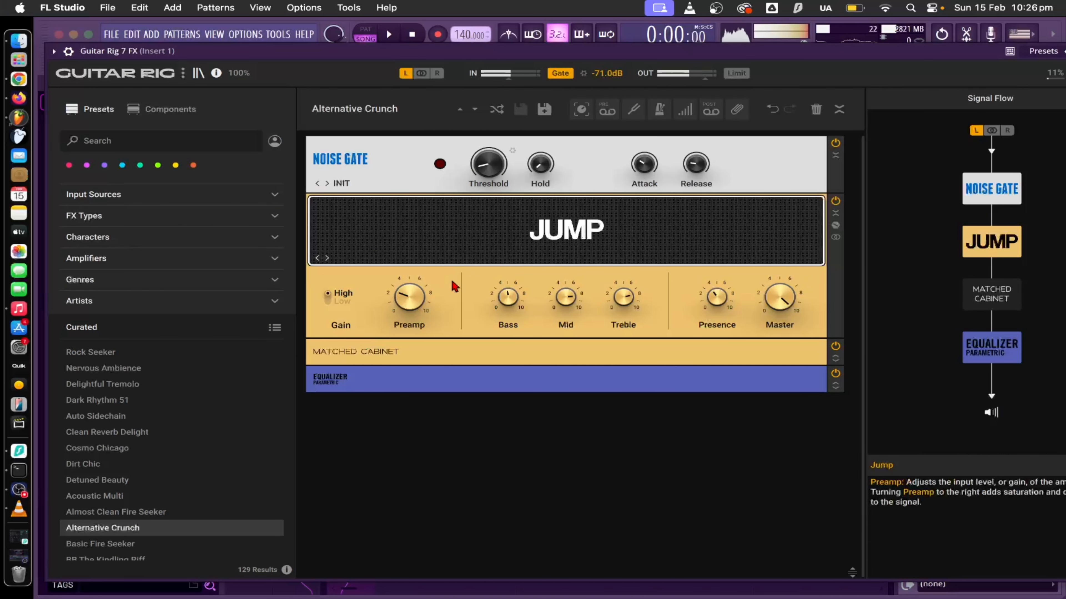
- Reposition the Guitar Rig 7 FX window, load the BB The Kindling Riff preset and close the plugin
{"action": "left_click_drag", "start_coordinate": [812, 49], "coordinate": [641, 69]}
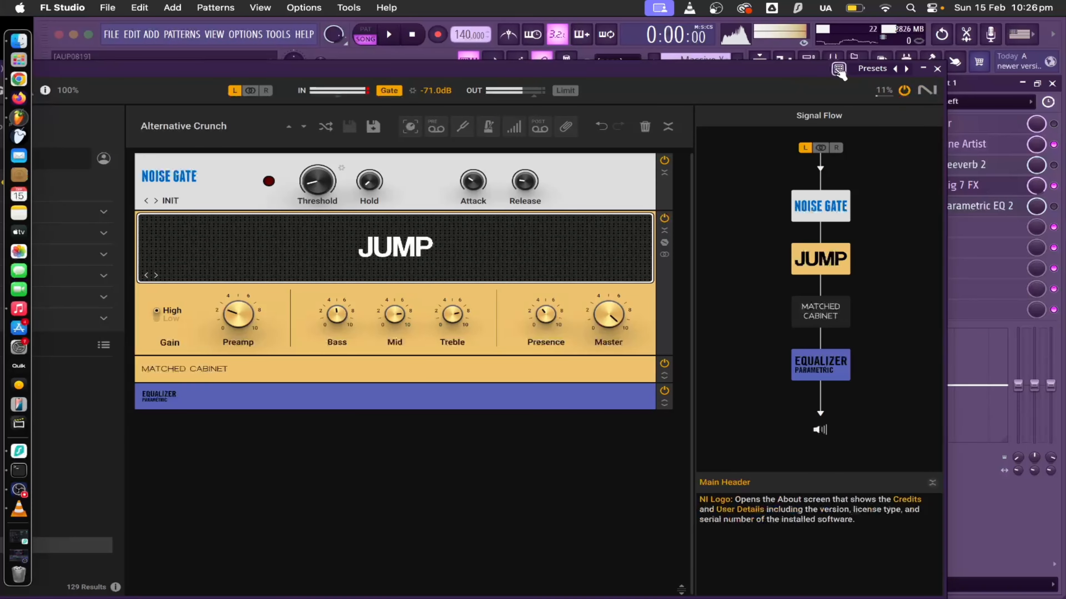
{"action": "left_click_drag", "start_coordinate": [754, 68], "coordinate": [882, 78]}
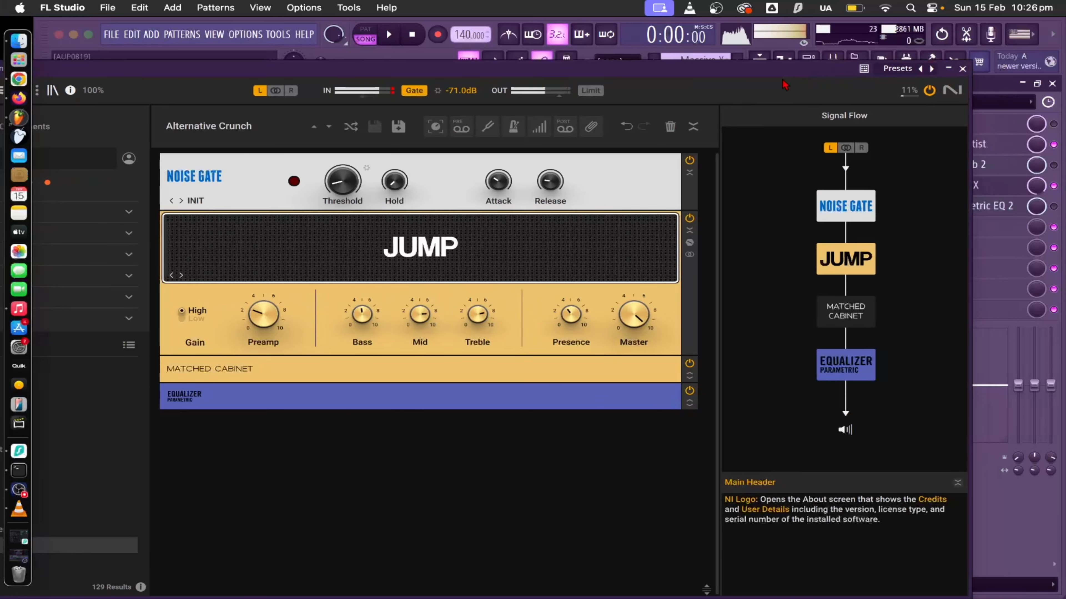
{"action": "left_click_drag", "start_coordinate": [782, 76], "coordinate": [1061, 61]}
{"action": "scroll", "coordinate": [293, 461], "scroll_direction": "down", "scroll_amount": 1}
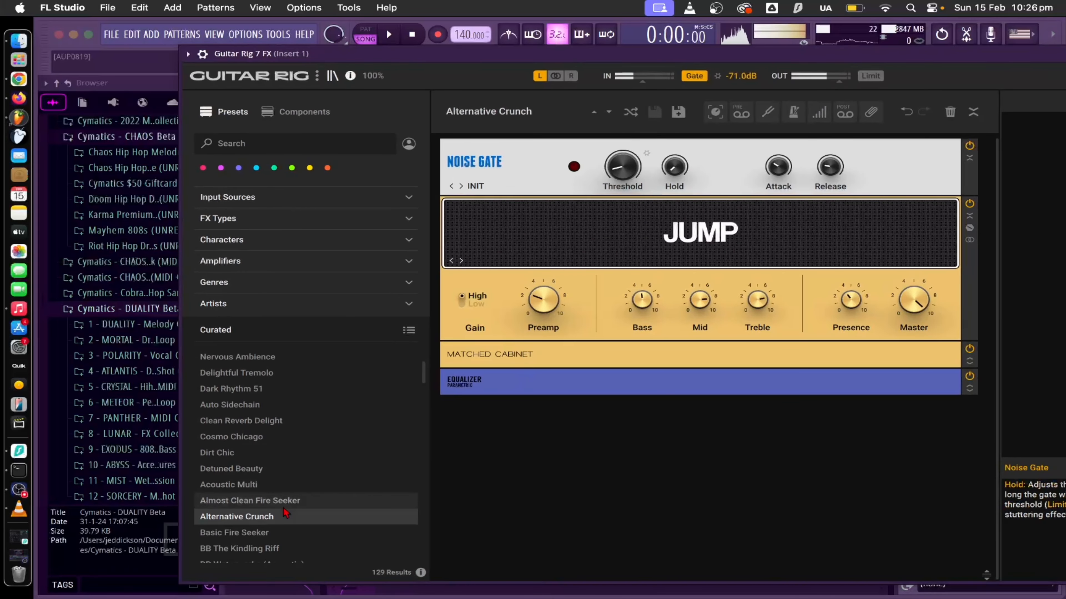
{"action": "left_click", "coordinate": [268, 545]}
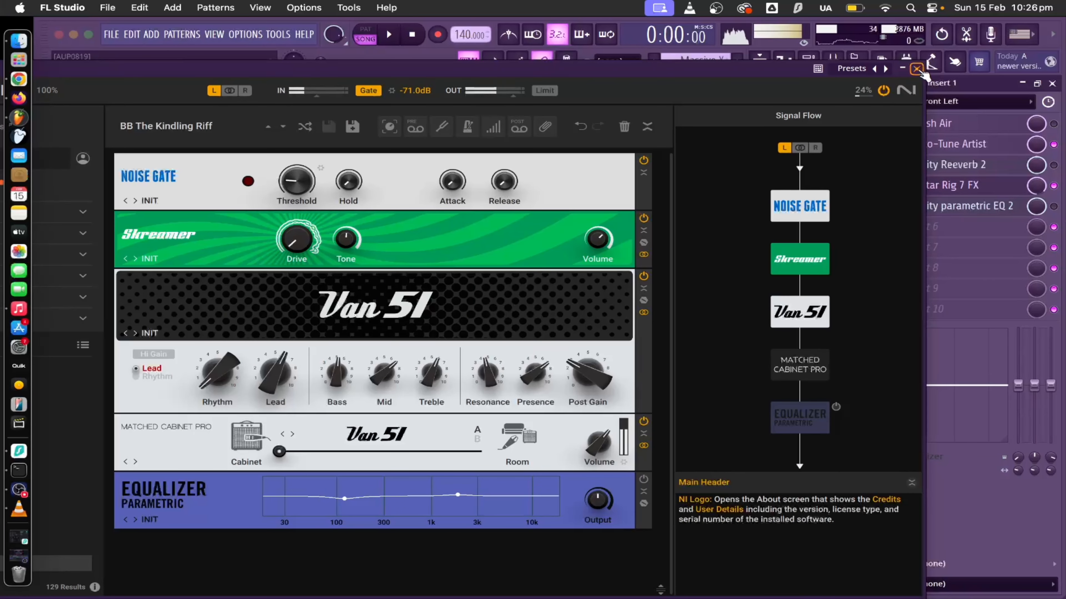
{"action": "left_click", "coordinate": [917, 69]}
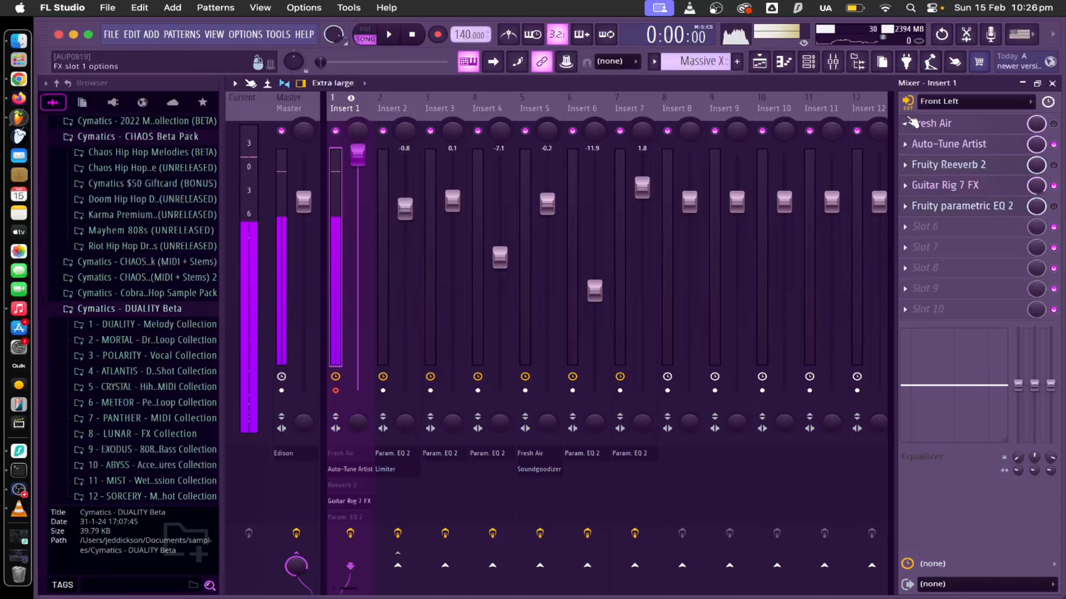
- Move the playlist playback position to bar 9 and briefly play the arrangement from there
{"action": "left_click", "coordinate": [760, 62]}
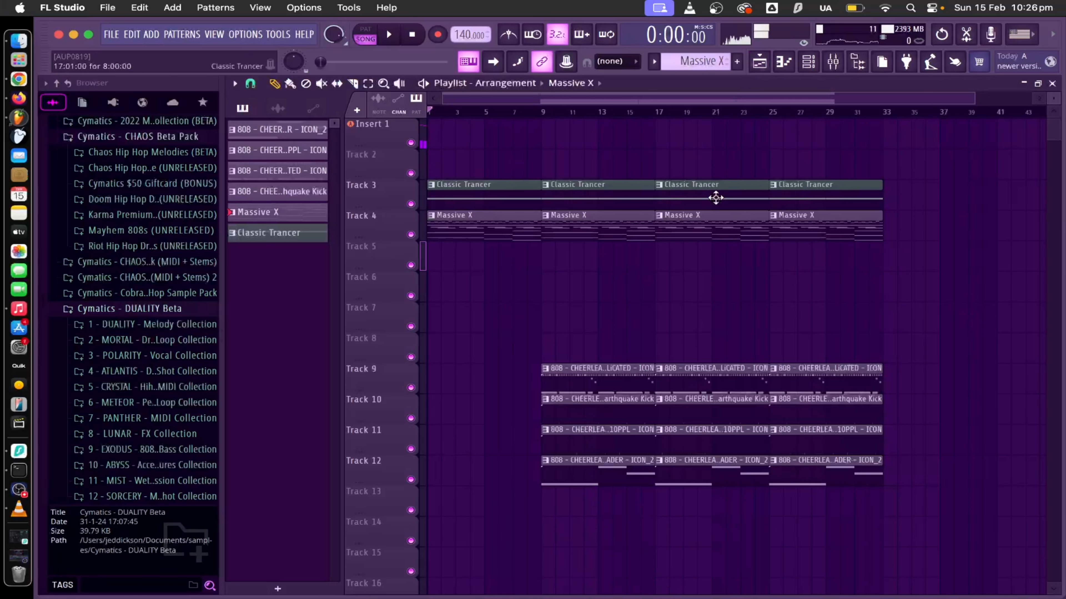
{"action": "scroll", "coordinate": [604, 113], "scroll_direction": "down", "scroll_amount": 2}
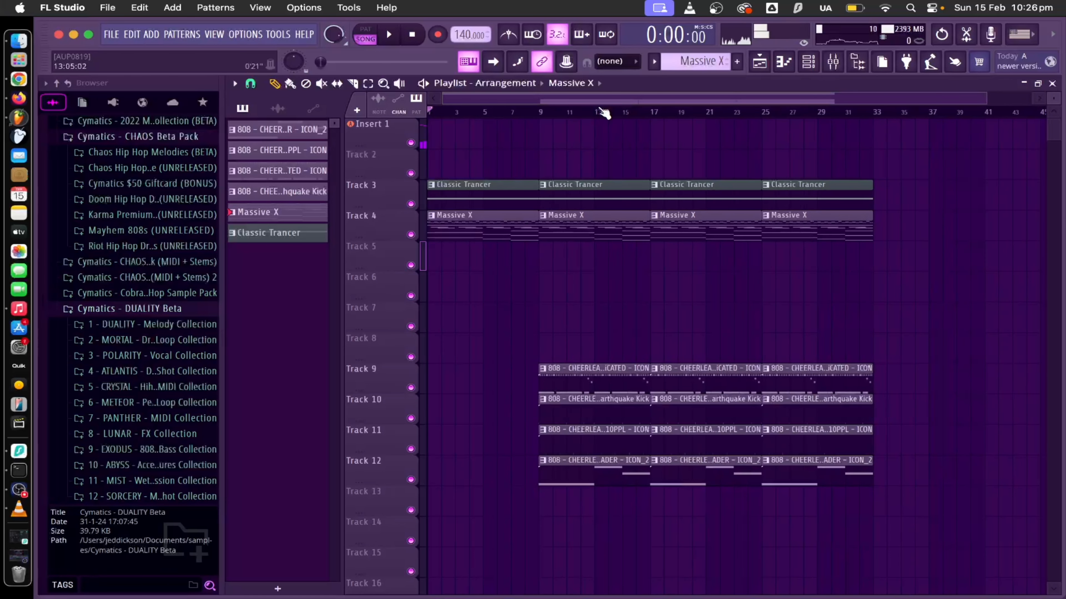
{"action": "left_click", "coordinate": [541, 113]}
{"action": "scroll", "coordinate": [546, 112], "scroll_direction": "up", "scroll_amount": 2}
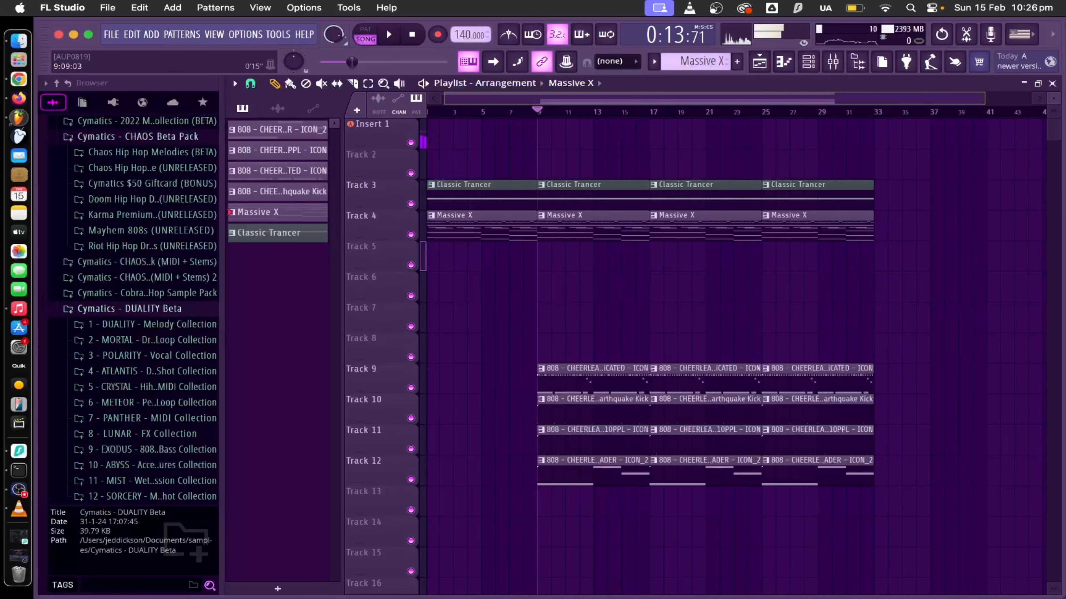
{"action": "scroll", "coordinate": [590, 309], "scroll_direction": "down", "scroll_amount": 2}
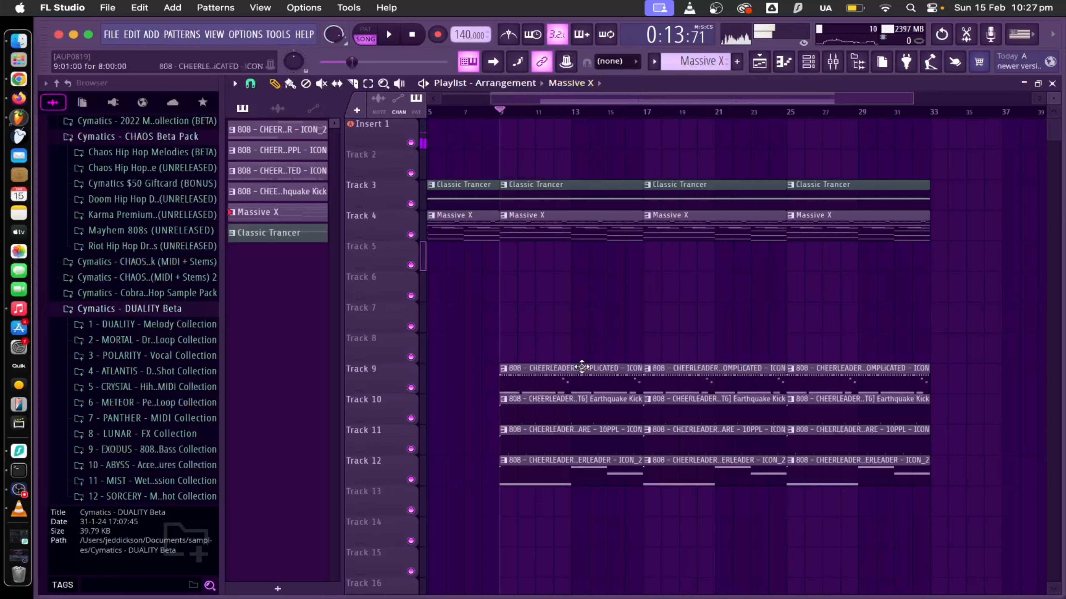
{"action": "key", "text": "space"}
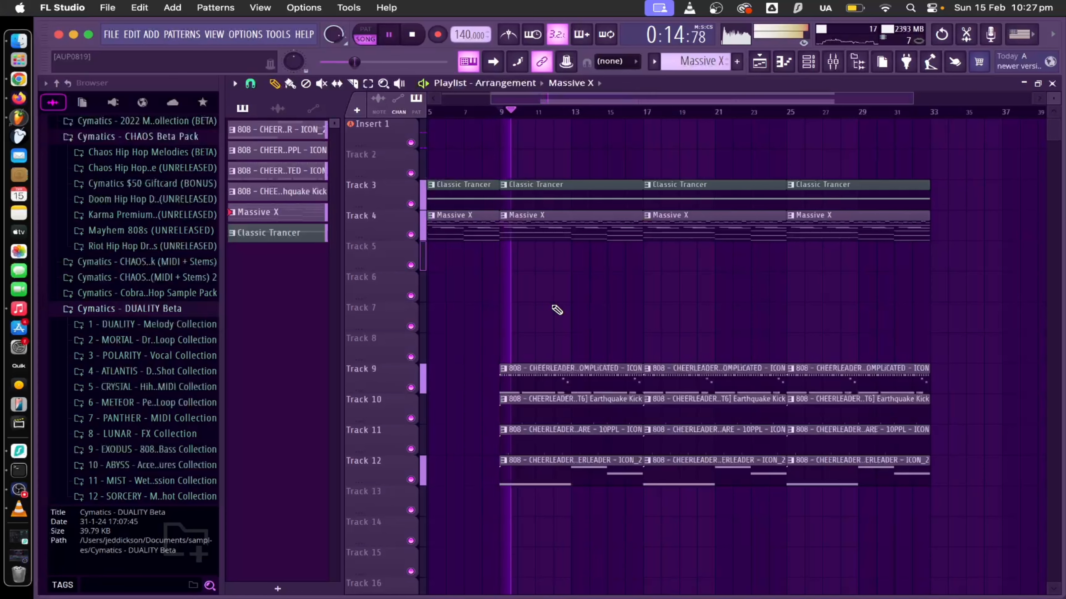
{"action": "key", "text": "space"}
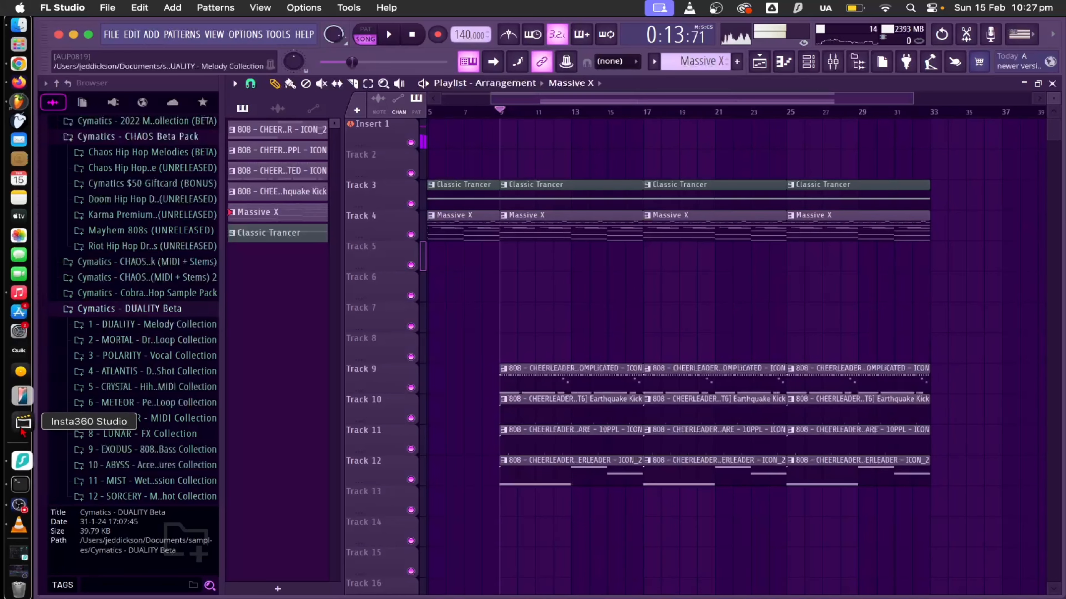
- Switch to OBS to check the recording, minimise it and view the recent projects list in FL Studio
{"action": "left_click", "coordinate": [23, 488]}
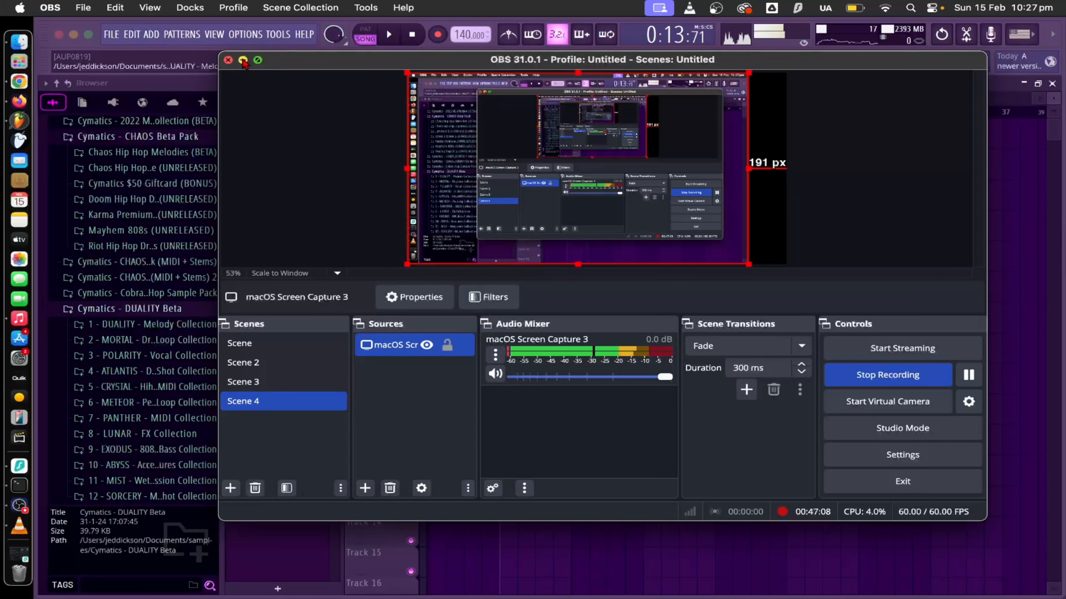
{"action": "left_click", "coordinate": [242, 60]}
{"action": "left_click", "coordinate": [111, 34]}
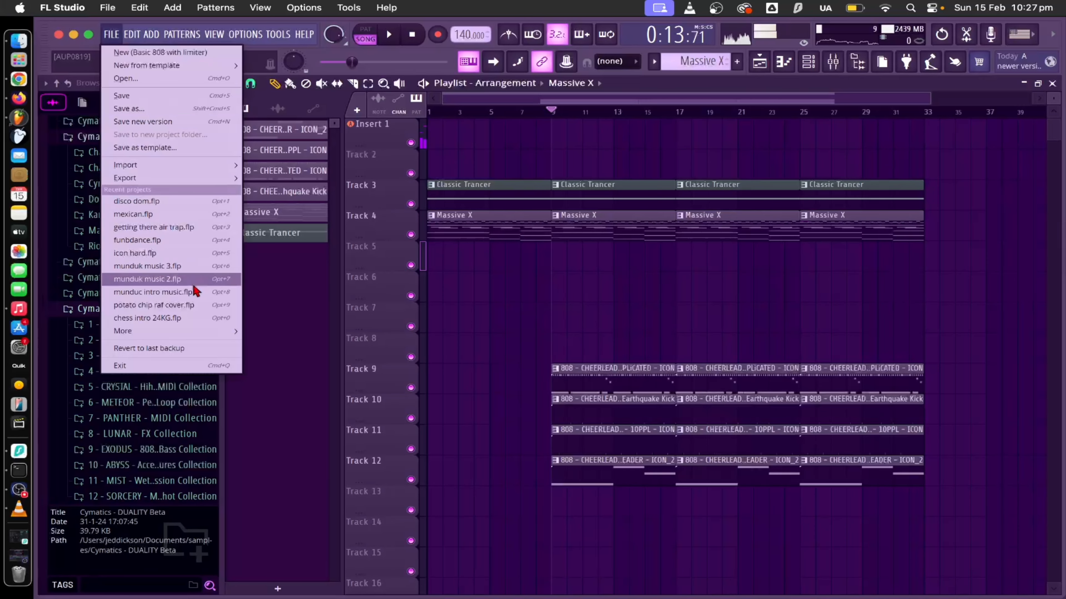
{"action": "left_click", "coordinate": [518, 321]}
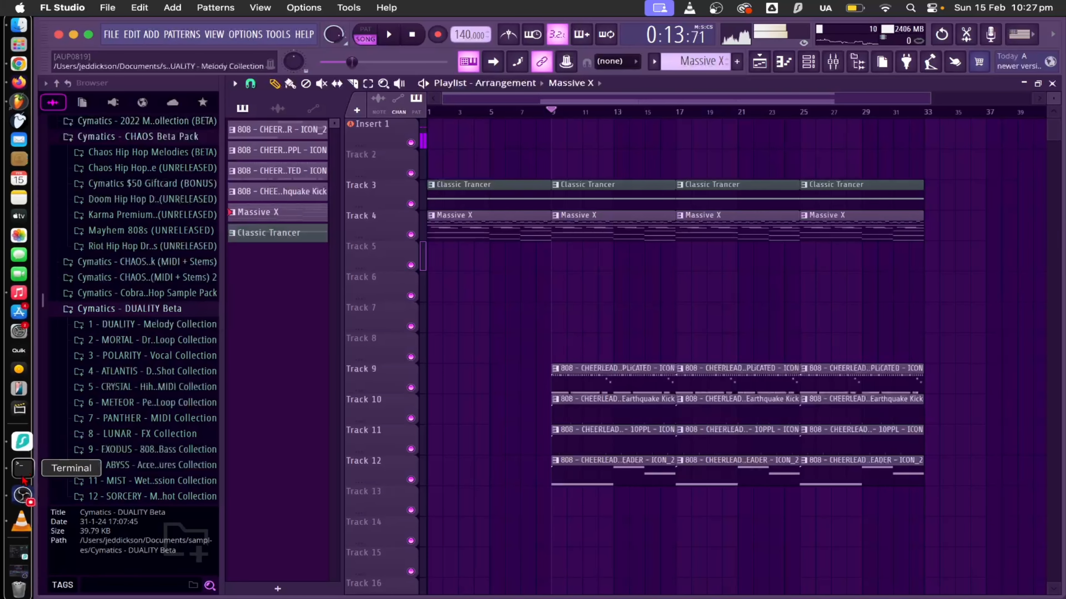